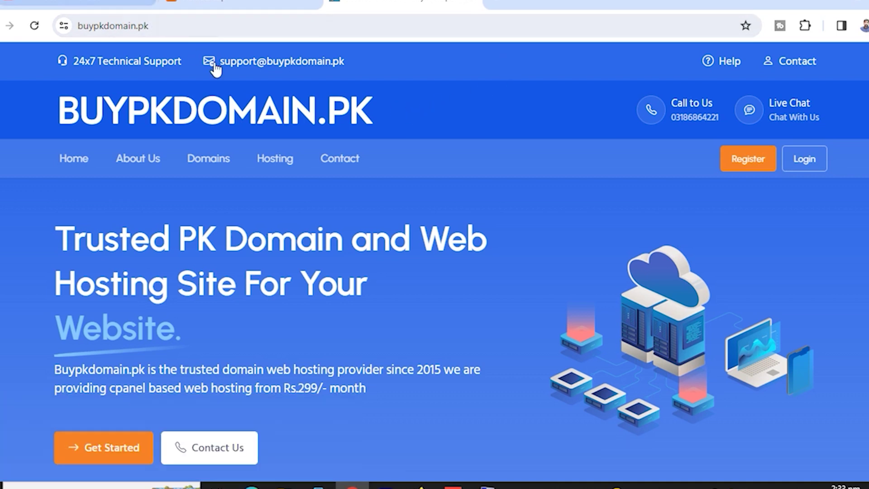
Preview the Domains and Hosting menu options, then switch to the YouTube channel tab.
{"action": "mouse_move", "coordinate": [243, 180]}
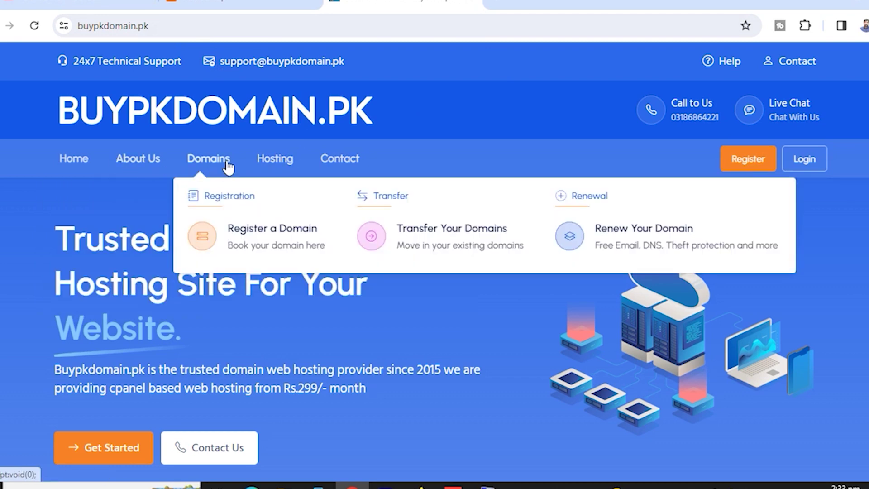
{"action": "mouse_move", "coordinate": [272, 157]}
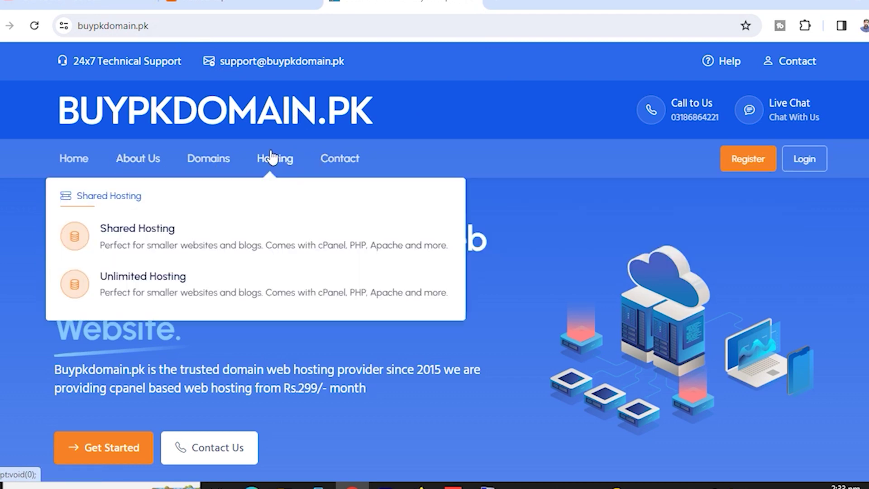
{"action": "mouse_move", "coordinate": [209, 190]}
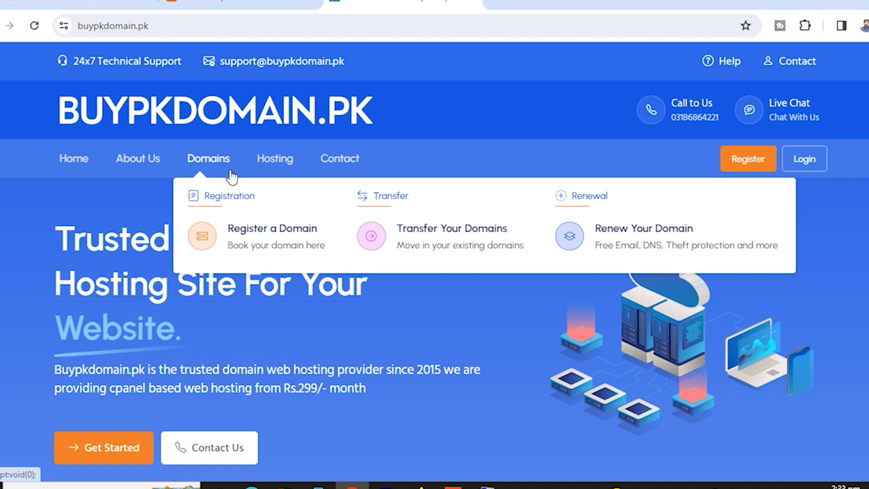
{"action": "left_click", "coordinate": [278, 167]}
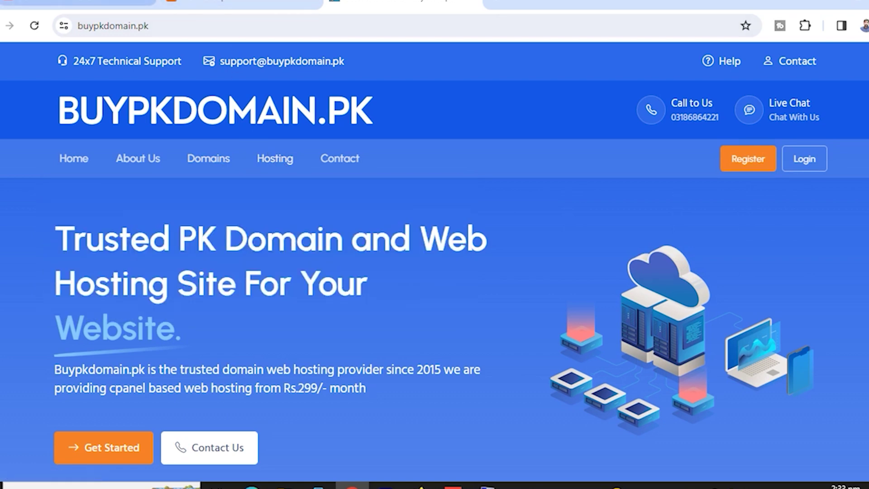
{"action": "key", "text": "ctrl+Tab"}
{"action": "scroll", "coordinate": [476, 341], "scroll_direction": "down", "scroll_amount": 6}
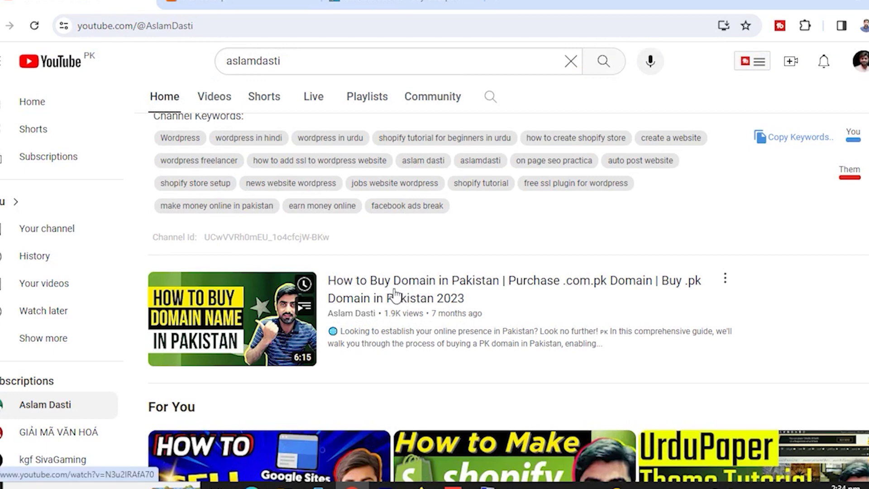
Open the 'How to Make Shopify Store in Pakistan' video from the channel's Videos and mute it.
{"action": "scroll", "coordinate": [390, 296], "scroll_direction": "up", "scroll_amount": 5}
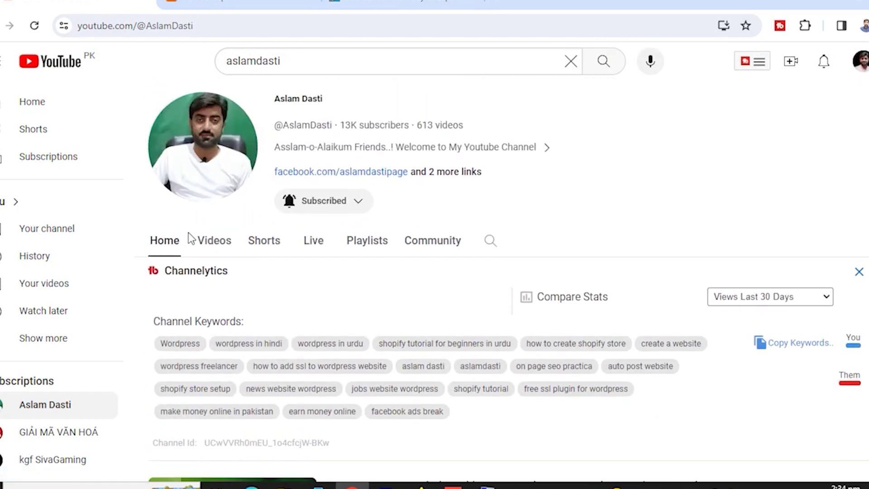
{"action": "left_click", "coordinate": [218, 244]}
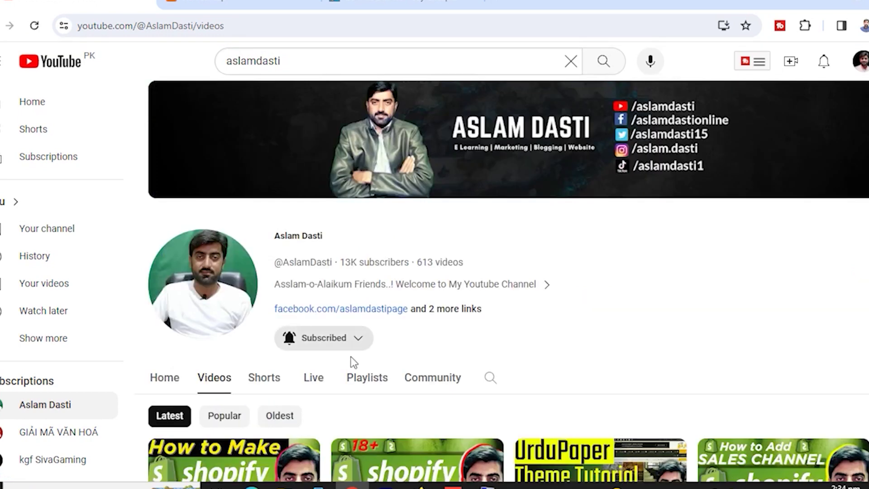
{"action": "scroll", "coordinate": [351, 361], "scroll_direction": "down", "scroll_amount": 4}
{"action": "left_click", "coordinate": [216, 291]}
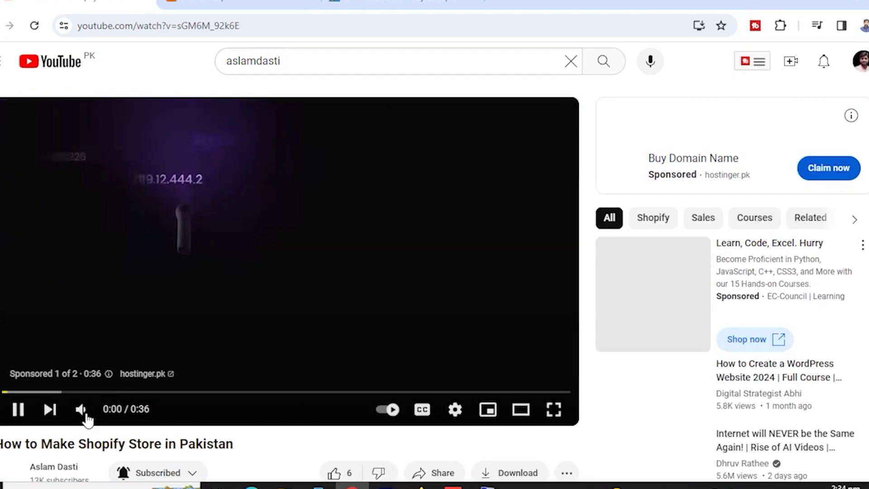
{"action": "left_click", "coordinate": [82, 410]}
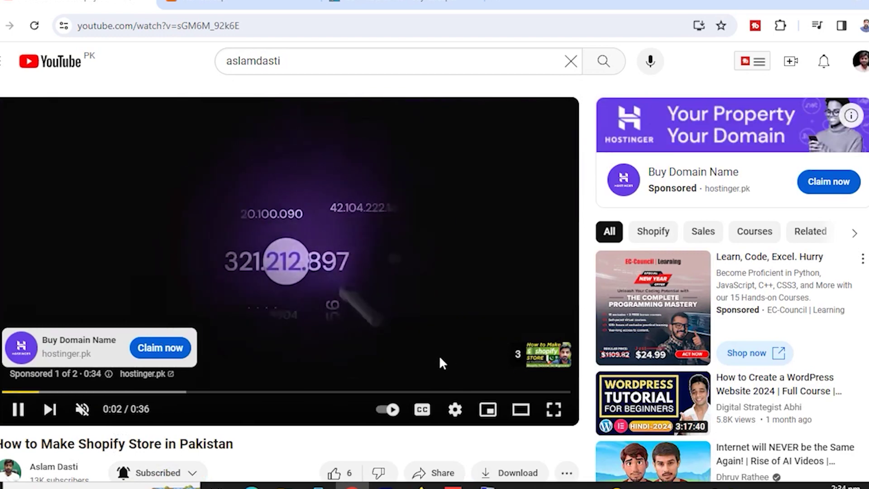
Follow the buypkdomain.pk link in the expanded video description.
{"action": "scroll", "coordinate": [211, 357], "scroll_direction": "down", "scroll_amount": 6}
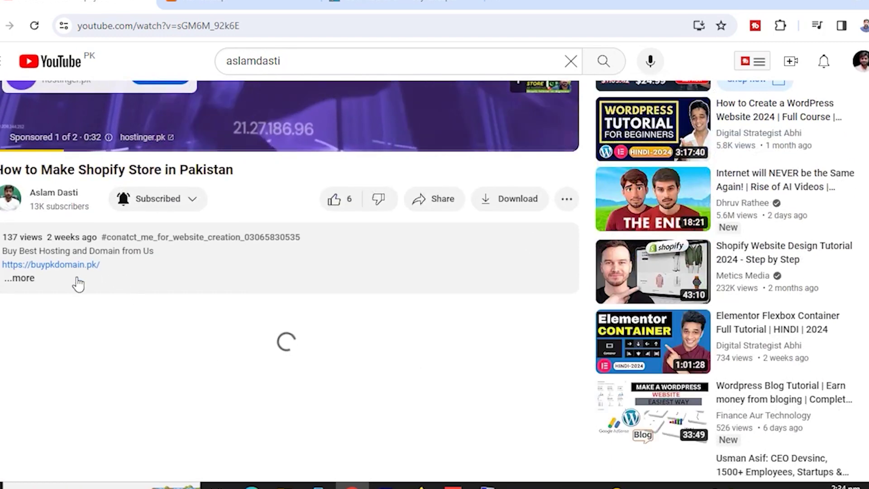
{"action": "left_click", "coordinate": [25, 277]}
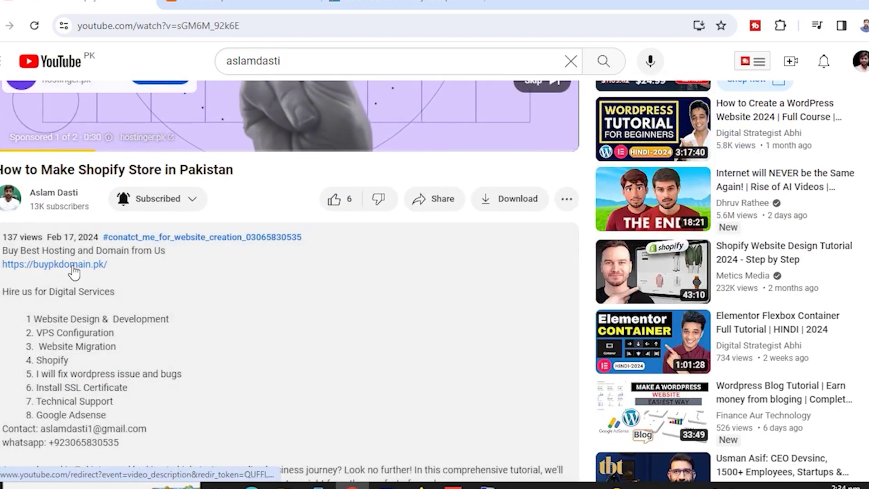
{"action": "left_click", "coordinate": [68, 266]}
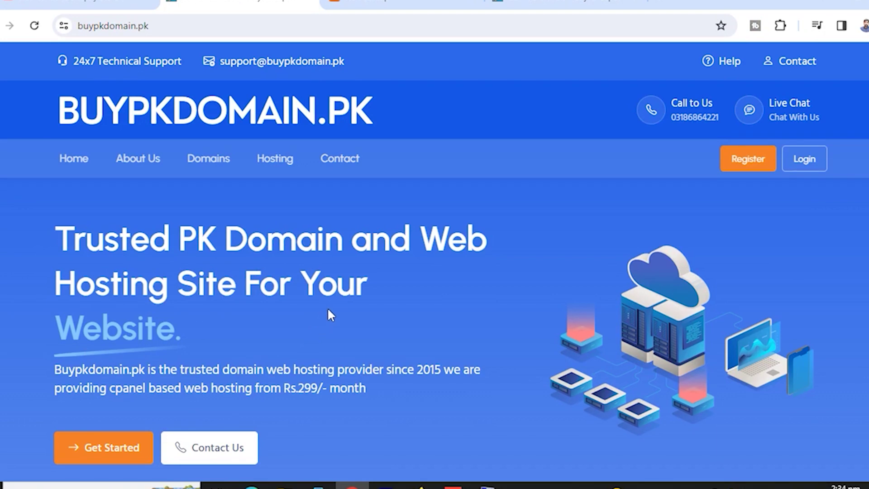
Scroll to Web Hosting Plans and check the Shared Hosting price of 299.
{"action": "scroll", "coordinate": [327, 312], "scroll_direction": "down", "scroll_amount": 9}
{"action": "scroll", "coordinate": [284, 312], "scroll_direction": "down", "scroll_amount": 2}
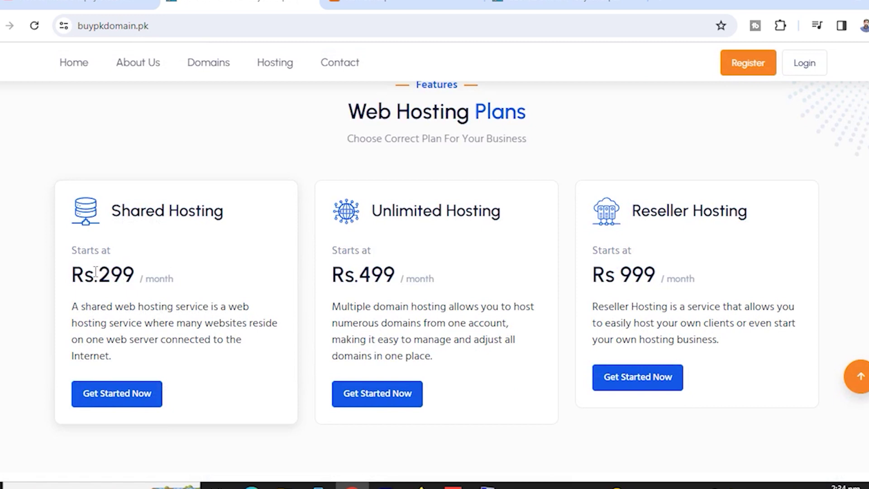
{"action": "left_click_drag", "start_coordinate": [98, 273], "coordinate": [156, 274]}
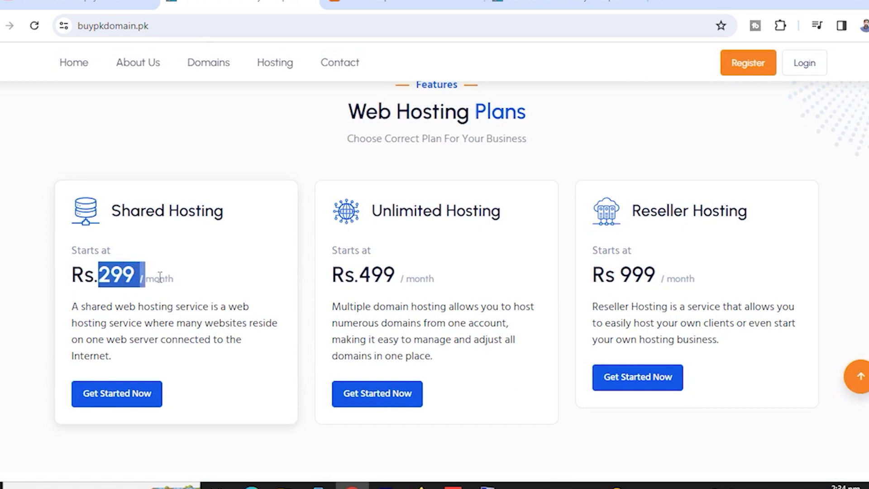
{"action": "left_click", "coordinate": [161, 278]}
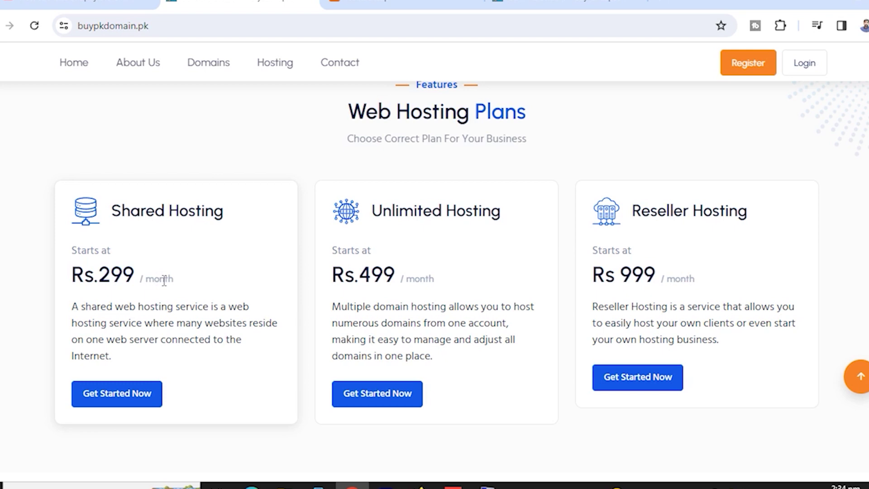
Open the Linux Shared Hosting page and bring the S1, S2 and S3 plans into view.
{"action": "left_click", "coordinate": [130, 399]}
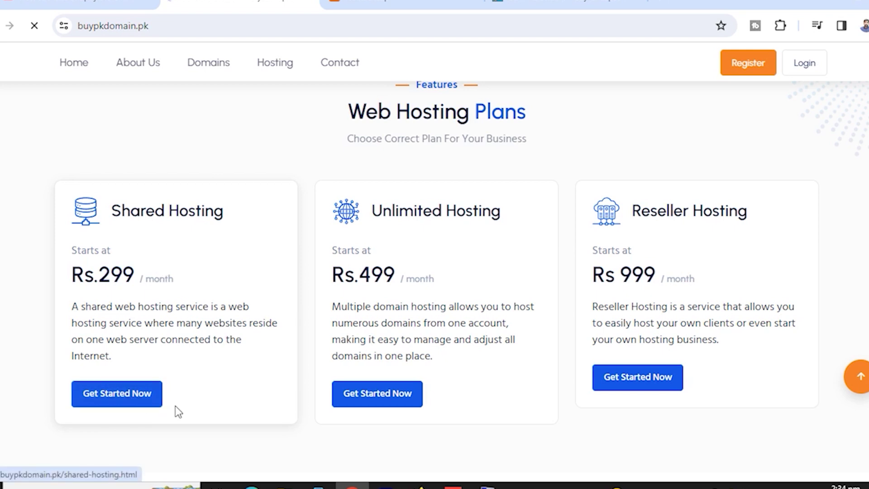
{"action": "scroll", "coordinate": [433, 394], "scroll_direction": "down", "scroll_amount": 3}
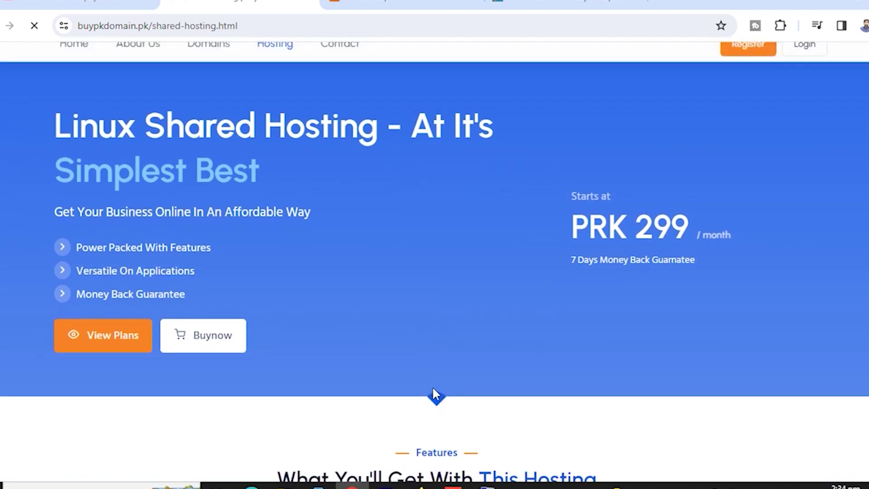
{"action": "left_click", "coordinate": [108, 321]}
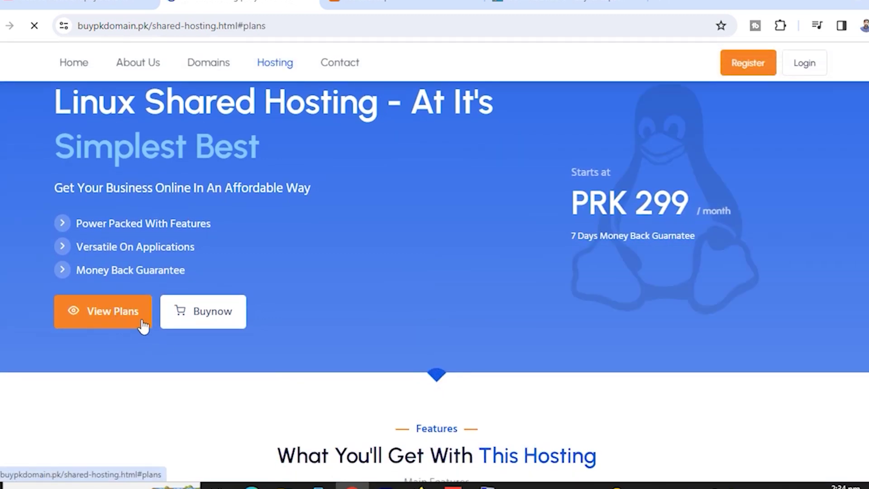
{"action": "scroll", "coordinate": [372, 304], "scroll_direction": "down", "scroll_amount": 6}
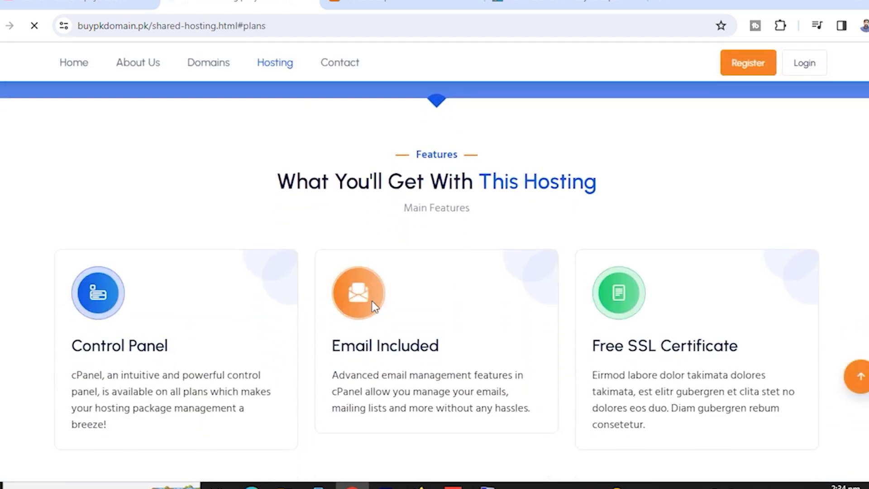
{"action": "scroll", "coordinate": [372, 306], "scroll_direction": "down", "scroll_amount": 12}
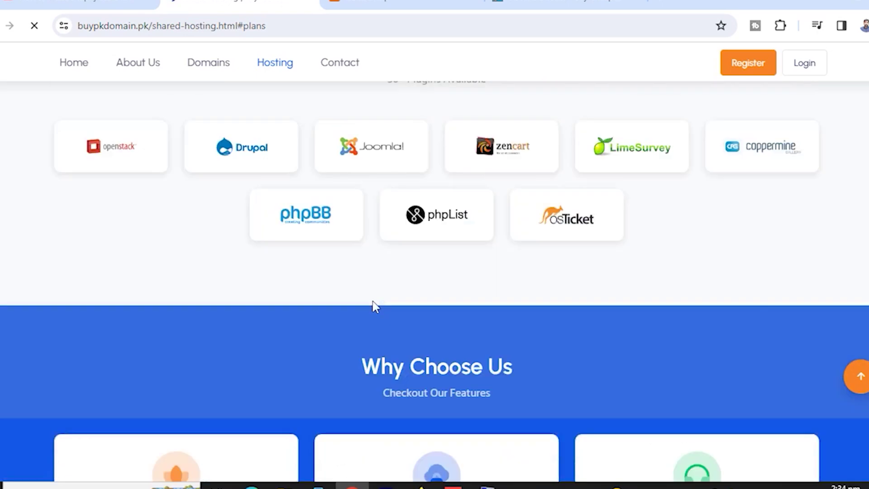
{"action": "scroll", "coordinate": [374, 306], "scroll_direction": "up", "scroll_amount": 15}
{"action": "scroll", "coordinate": [372, 300], "scroll_direction": "up", "scroll_amount": 5}
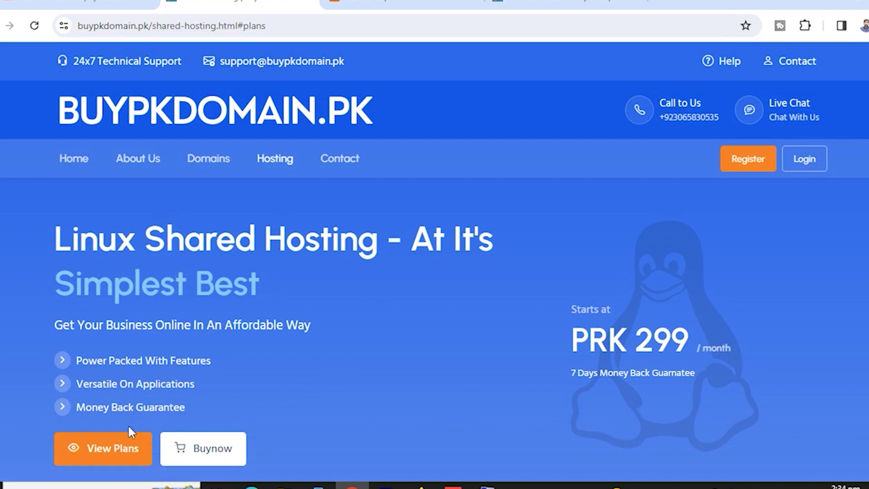
{"action": "left_click", "coordinate": [112, 446]}
Review the S1 plan's PRK 299 price and Single Domain feature.
{"action": "scroll", "coordinate": [476, 297], "scroll_direction": "down", "scroll_amount": 3}
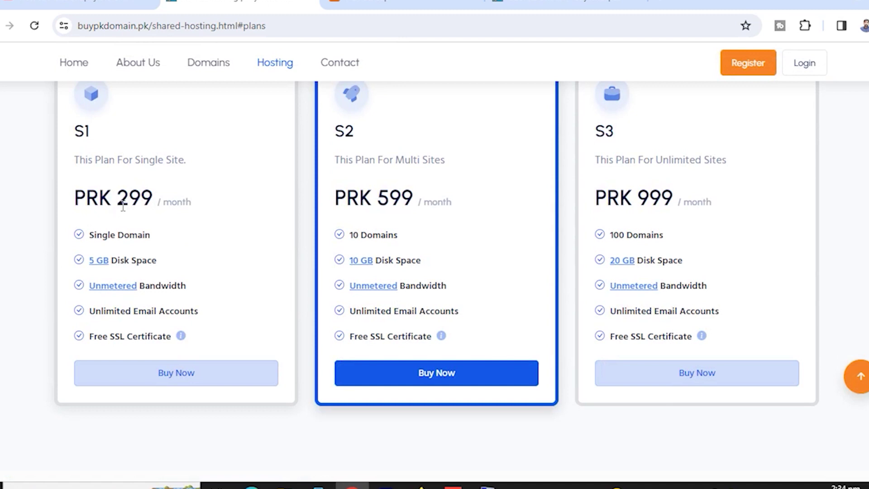
{"action": "left_click_drag", "start_coordinate": [117, 201], "coordinate": [156, 202]}
{"action": "left_click", "coordinate": [165, 203]}
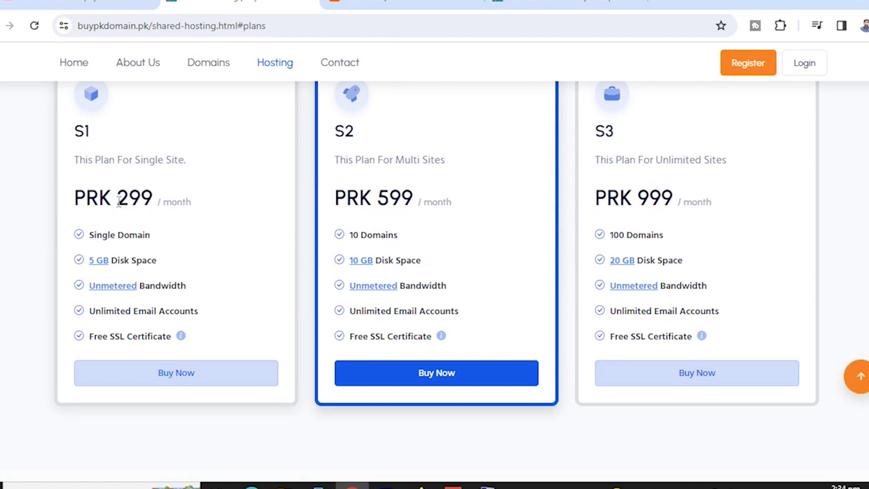
{"action": "left_click_drag", "start_coordinate": [114, 201], "coordinate": [150, 198]}
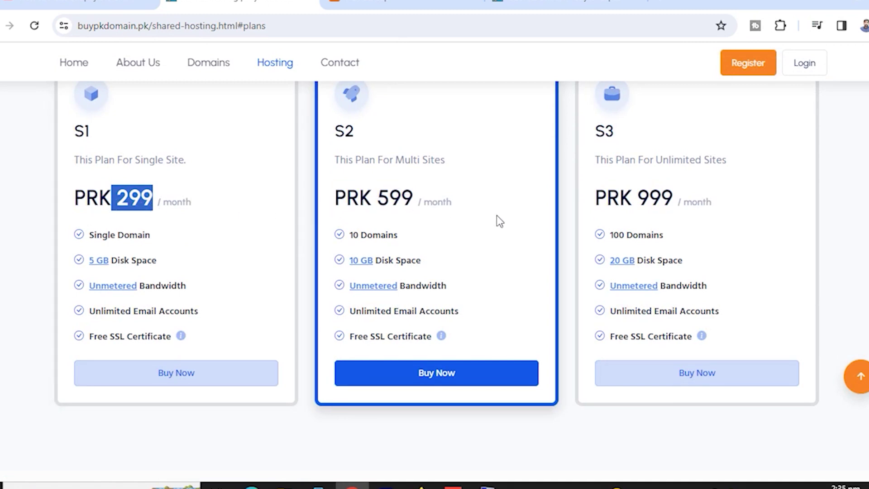
{"action": "left_click", "coordinate": [364, 202]}
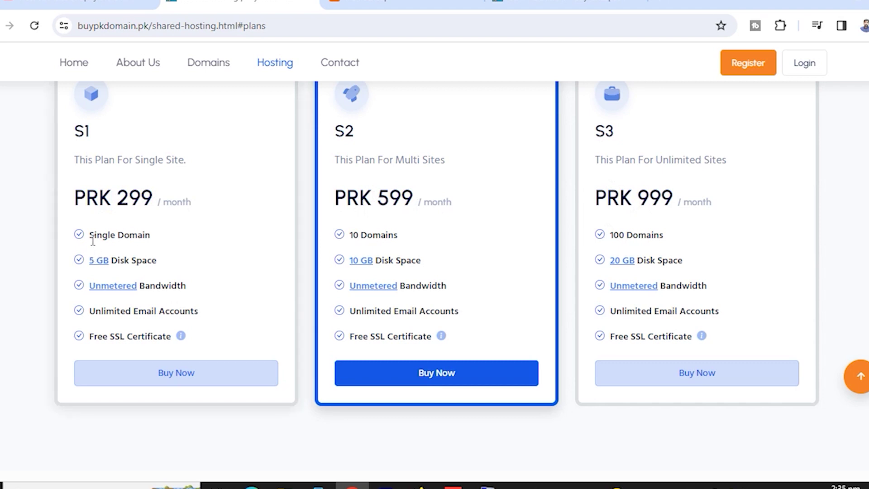
{"action": "left_click_drag", "start_coordinate": [93, 240], "coordinate": [195, 242]}
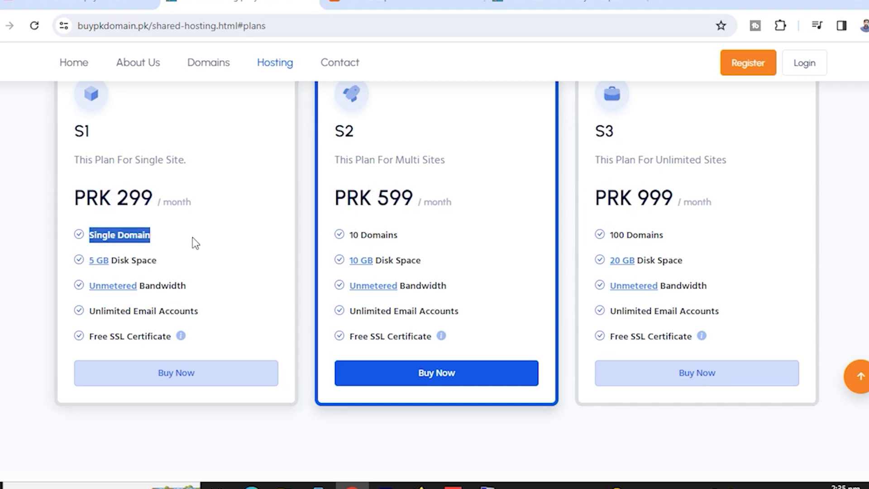
{"action": "left_click", "coordinate": [147, 237]}
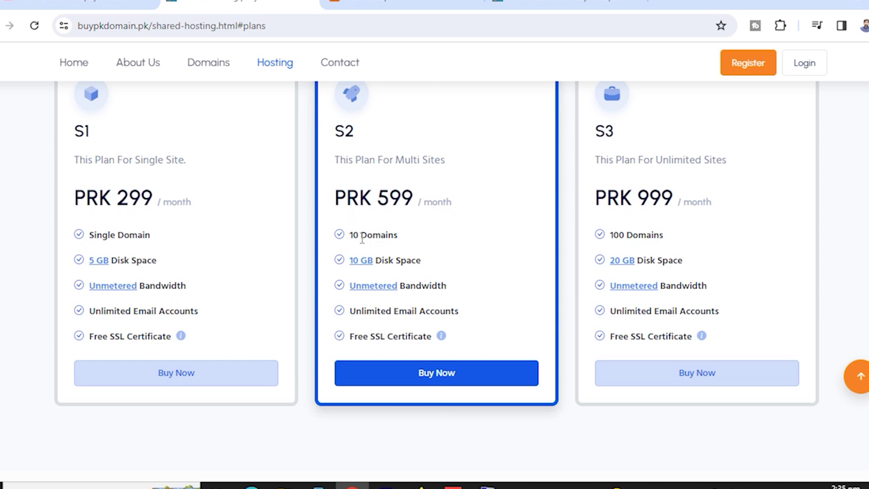
Compare S2's 10 domains with S3's 100 domains, then order the S2 plan.
{"action": "left_click_drag", "start_coordinate": [353, 236], "coordinate": [410, 235]}
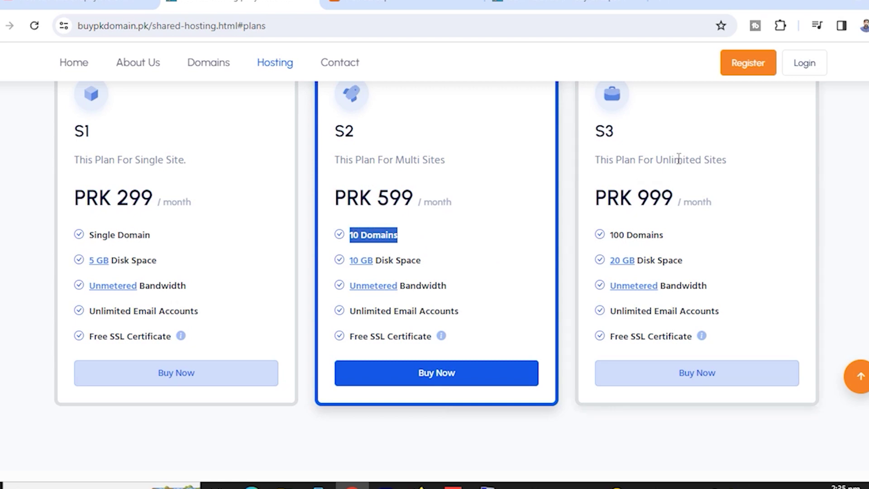
{"action": "left_click_drag", "start_coordinate": [610, 235], "coordinate": [669, 237]}
{"action": "left_click", "coordinate": [678, 238]}
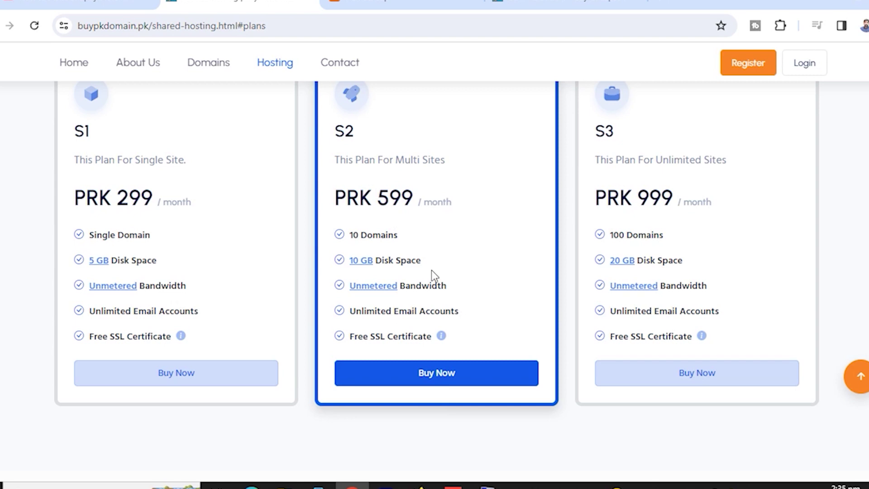
{"action": "left_click", "coordinate": [429, 375]}
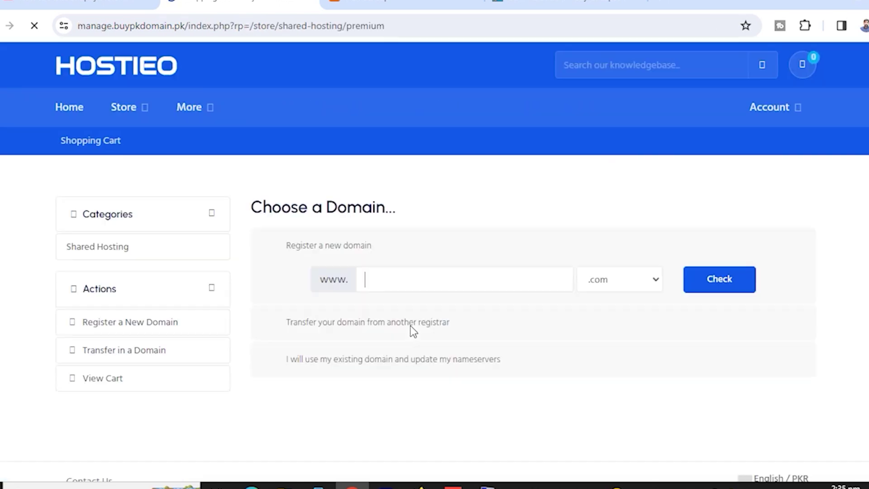
Check availability of the new domain aslamdasti with the .info extension.
{"action": "left_click", "coordinate": [394, 287]}
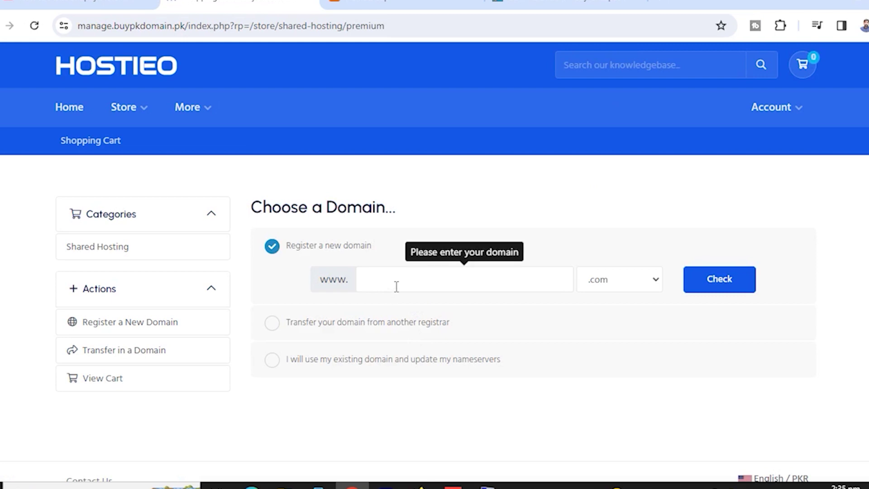
{"action": "type", "text": "aslamdasti"}
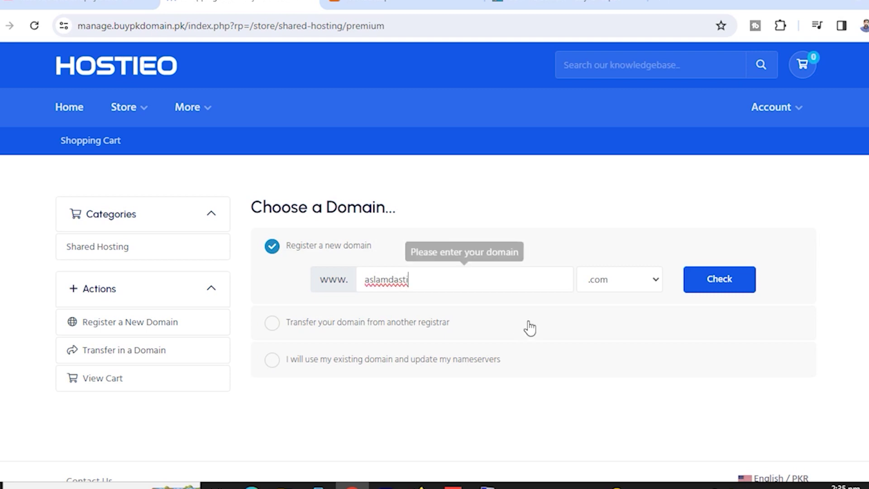
{"action": "left_click", "coordinate": [652, 279]}
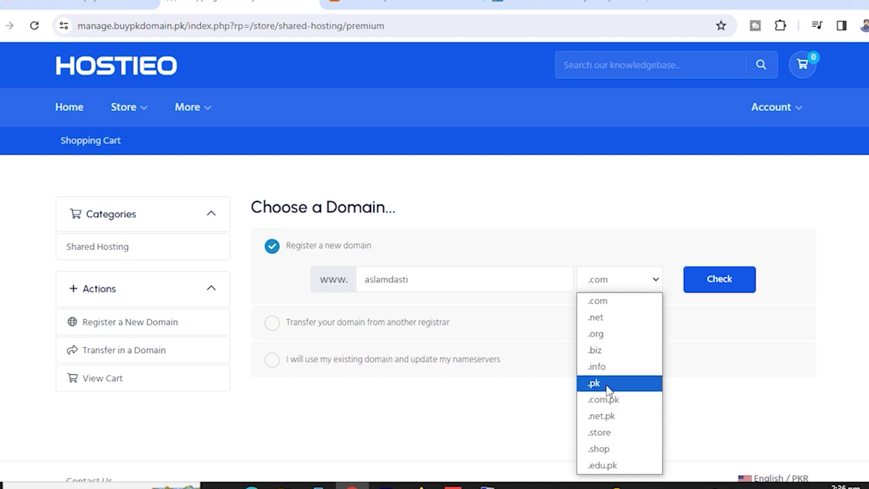
{"action": "left_click", "coordinate": [605, 366]}
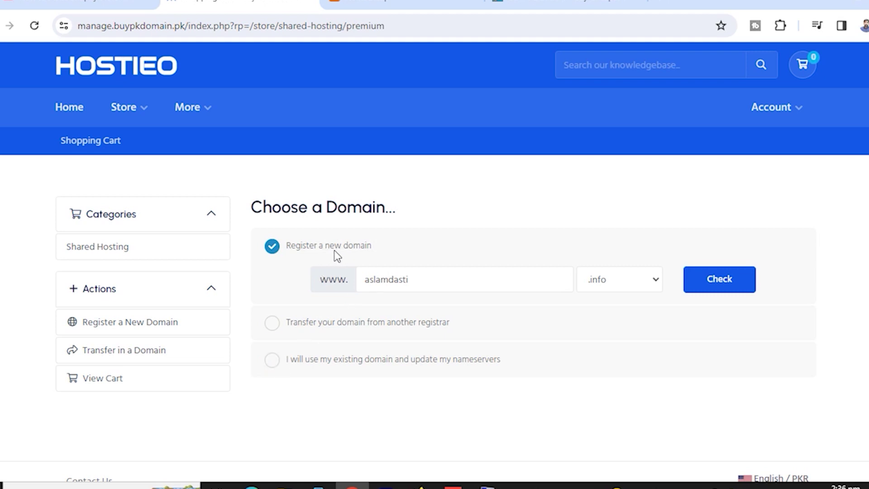
{"action": "left_click", "coordinate": [721, 285]}
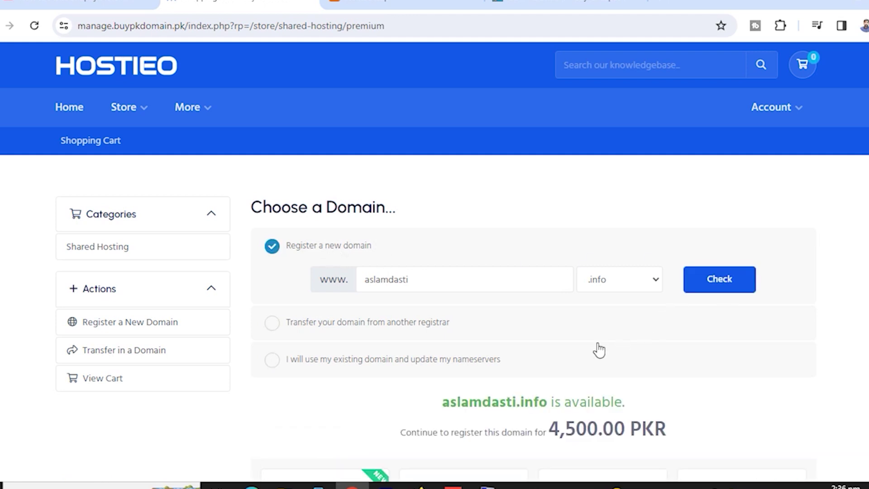
Confirm aslamdasti.info is available at 4,500.00 PKR and continue with it.
{"action": "scroll", "coordinate": [609, 350], "scroll_direction": "down", "scroll_amount": 3}
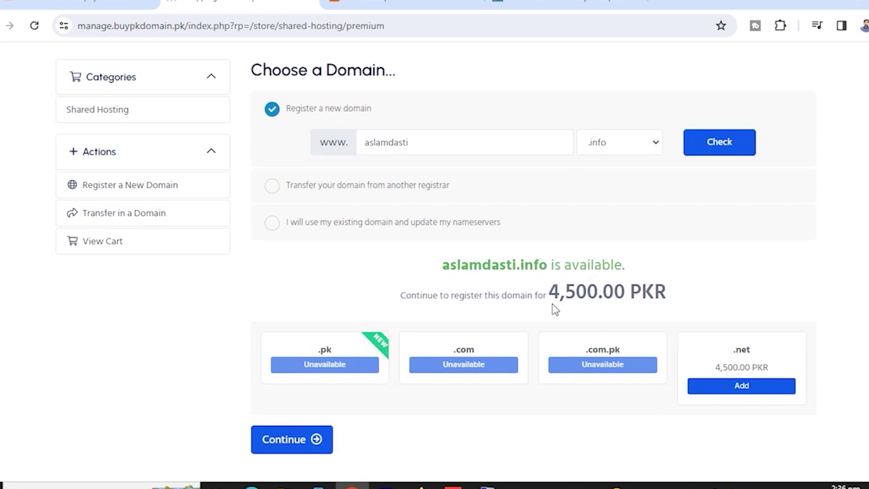
{"action": "left_click_drag", "start_coordinate": [441, 267], "coordinate": [546, 263]}
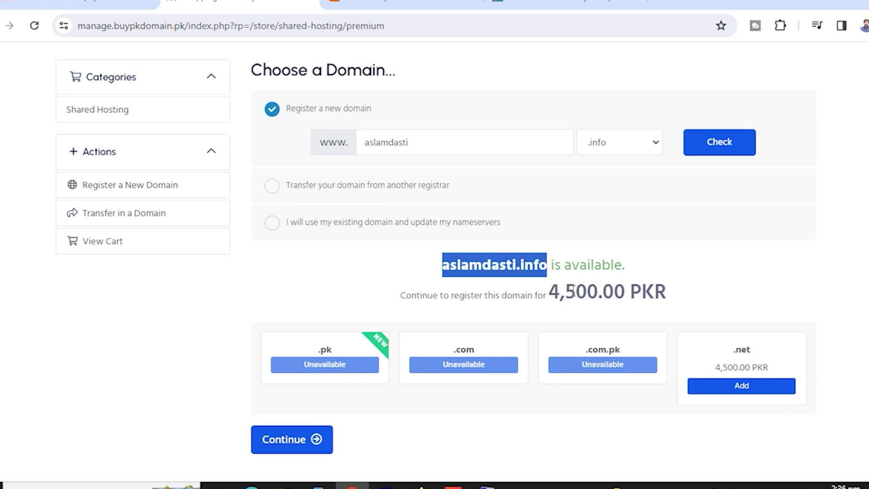
{"action": "left_click", "coordinate": [555, 294]}
{"action": "left_click_drag", "start_coordinate": [549, 293], "coordinate": [593, 293]}
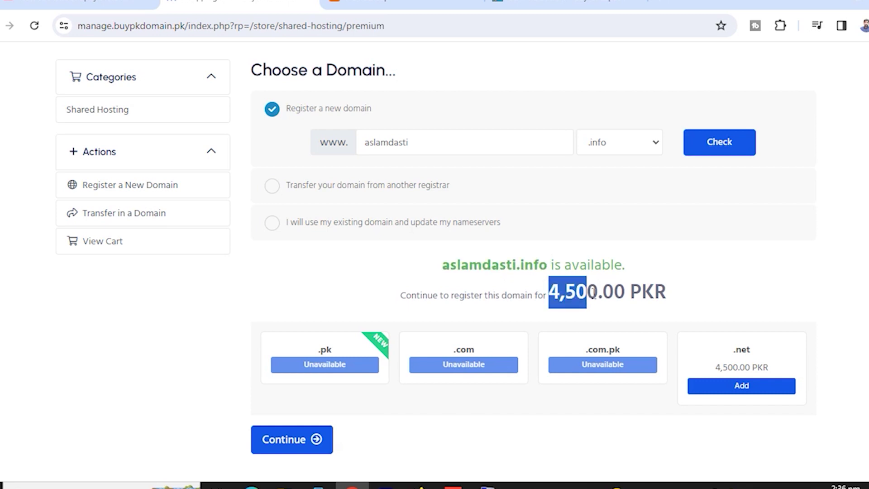
{"action": "scroll", "coordinate": [593, 293], "scroll_direction": "down", "scroll_amount": 2}
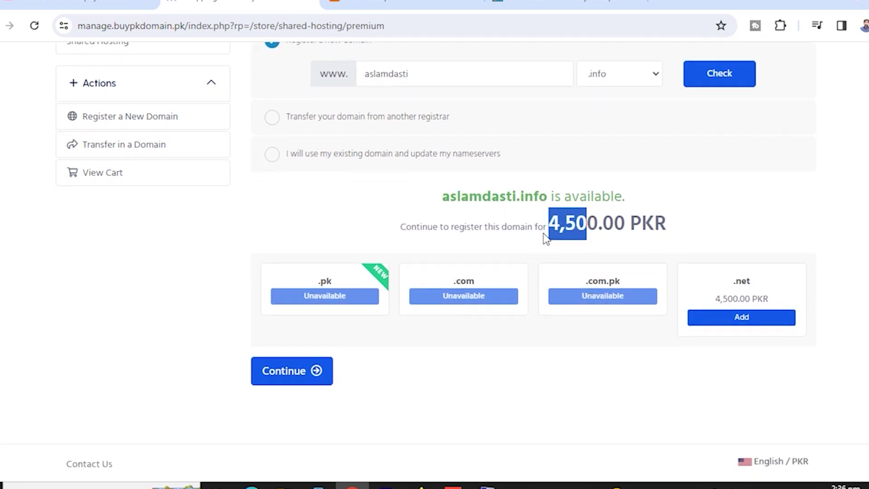
{"action": "mouse_move", "coordinate": [597, 226]}
{"action": "left_mouse_down"}
{"action": "mouse_move", "coordinate": [543, 227]}
{"action": "mouse_move", "coordinate": [597, 229]}
{"action": "left_mouse_up"}
{"action": "left_click", "coordinate": [558, 232]}
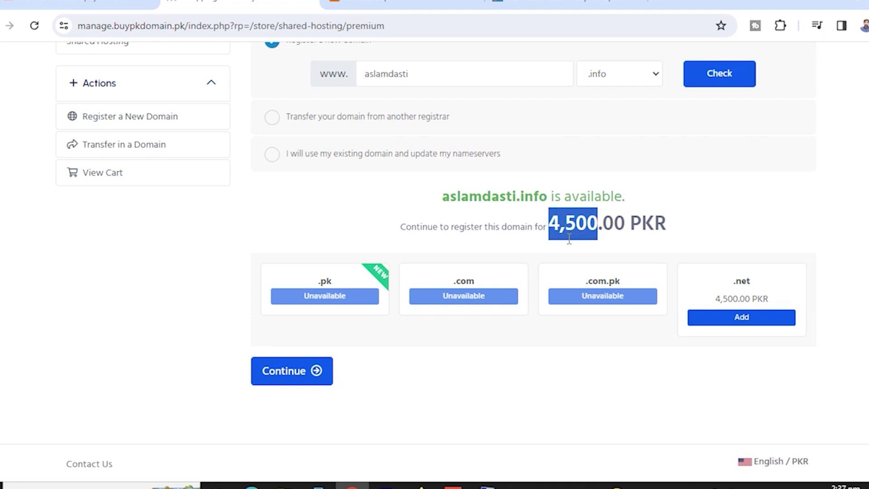
{"action": "left_click", "coordinate": [284, 373]}
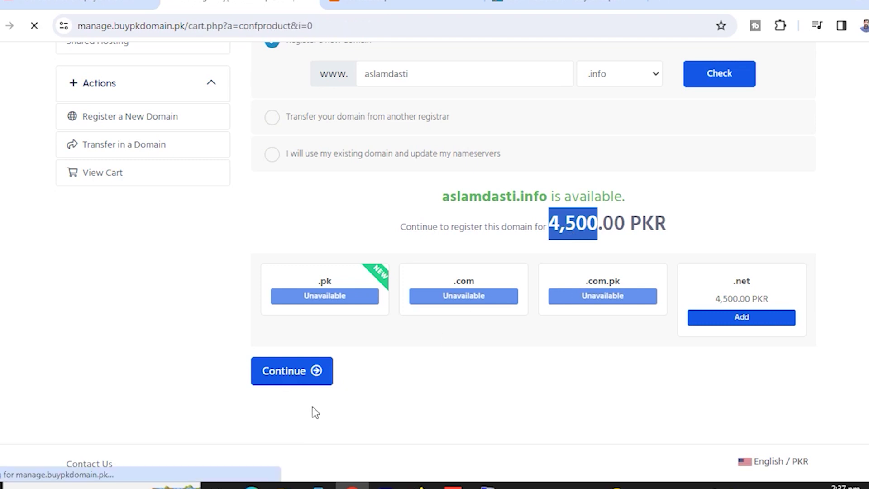
Set Premium hosting to annual billing at 6,500.00 PKR and continue to the cart review.
{"action": "scroll", "coordinate": [479, 389], "scroll_direction": "down", "scroll_amount": 3}
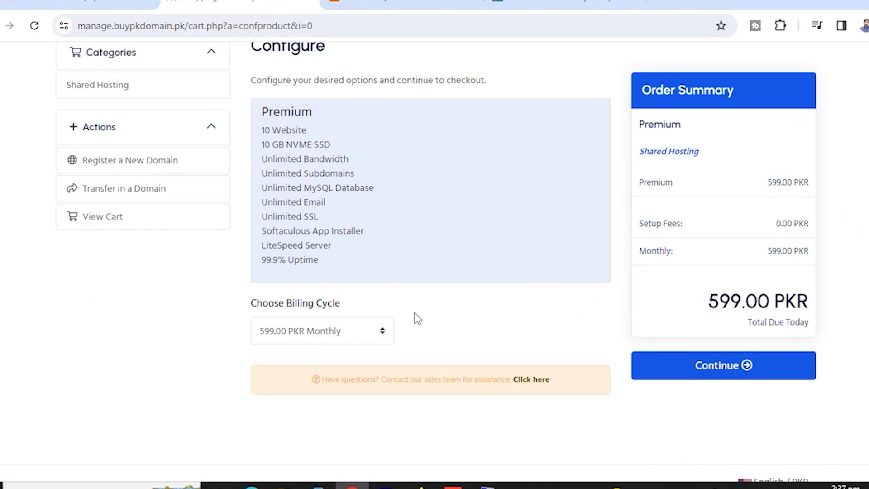
{"action": "left_click", "coordinate": [343, 330]}
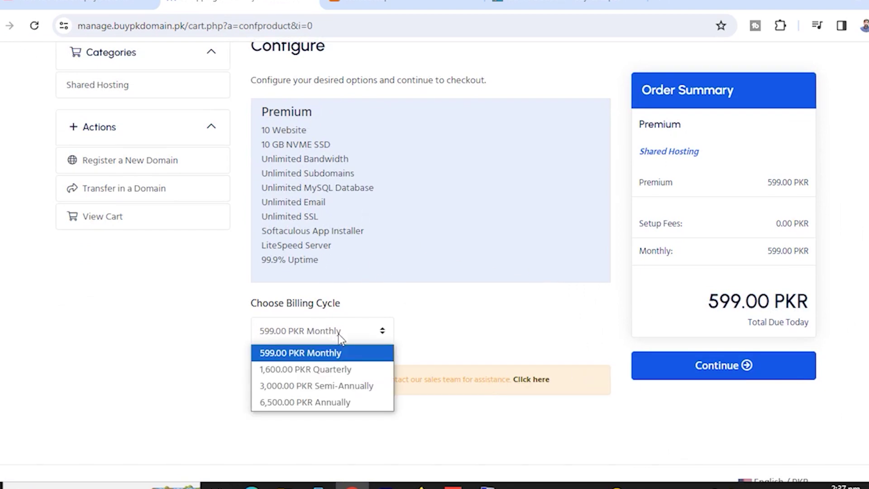
{"action": "left_click", "coordinate": [317, 404]}
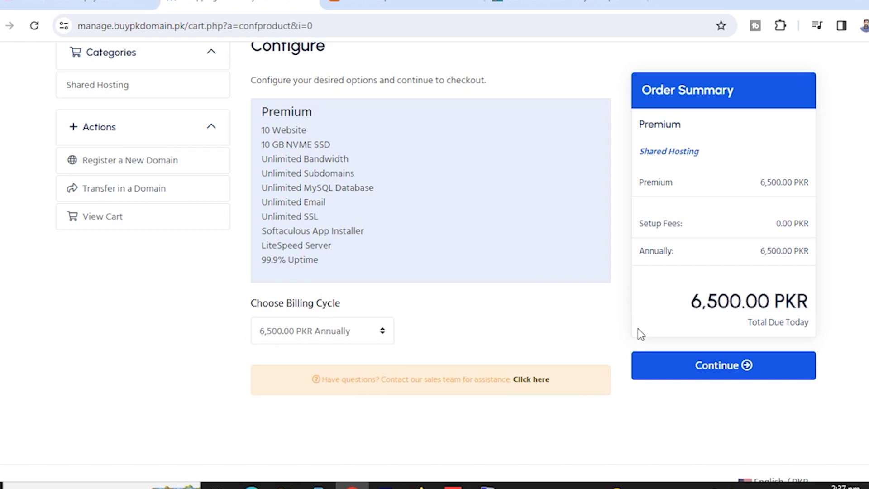
{"action": "scroll", "coordinate": [679, 310], "scroll_direction": "up", "scroll_amount": 1}
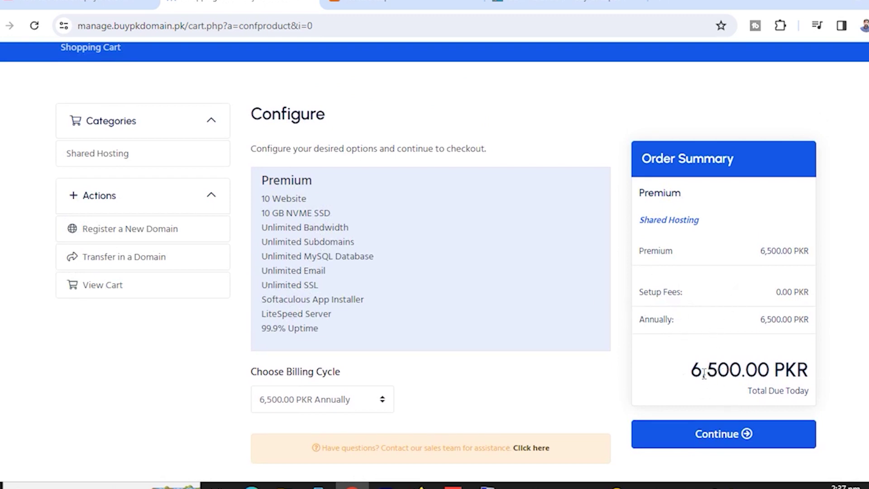
{"action": "left_click_drag", "start_coordinate": [692, 370], "coordinate": [726, 369]}
{"action": "scroll", "coordinate": [688, 335], "scroll_direction": "down", "scroll_amount": 3}
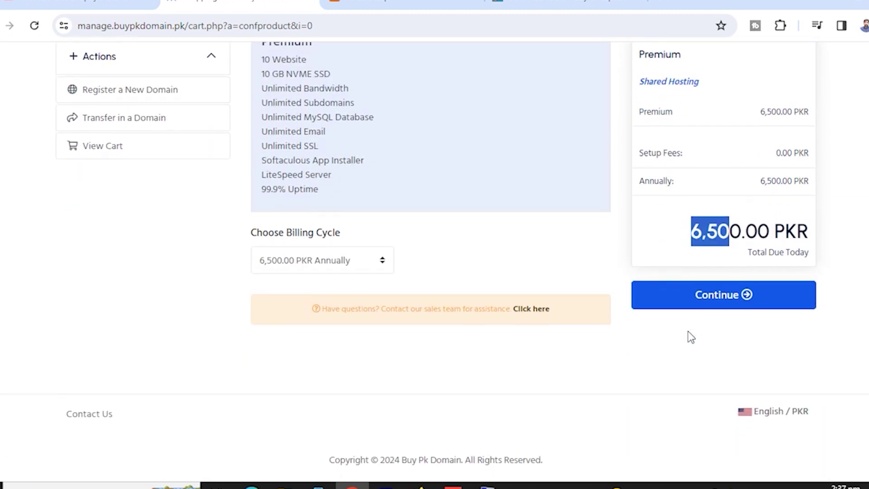
{"action": "left_click", "coordinate": [703, 314]}
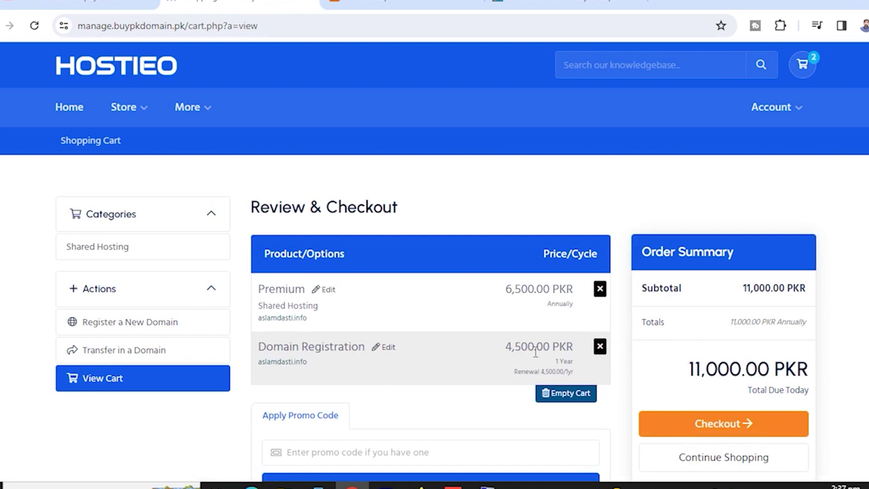
Verify the hosting and 4,500.00 PKR domain prices and 11,000.00 PKR total, then check out.
{"action": "left_click_drag", "start_coordinate": [506, 347], "coordinate": [536, 347]}
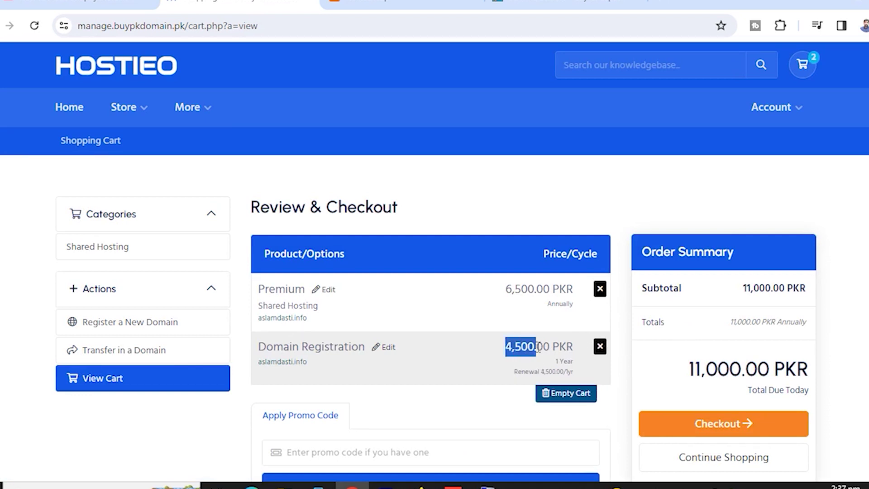
{"action": "left_click_drag", "start_coordinate": [502, 291], "coordinate": [548, 290]}
{"action": "left_click", "coordinate": [523, 351]}
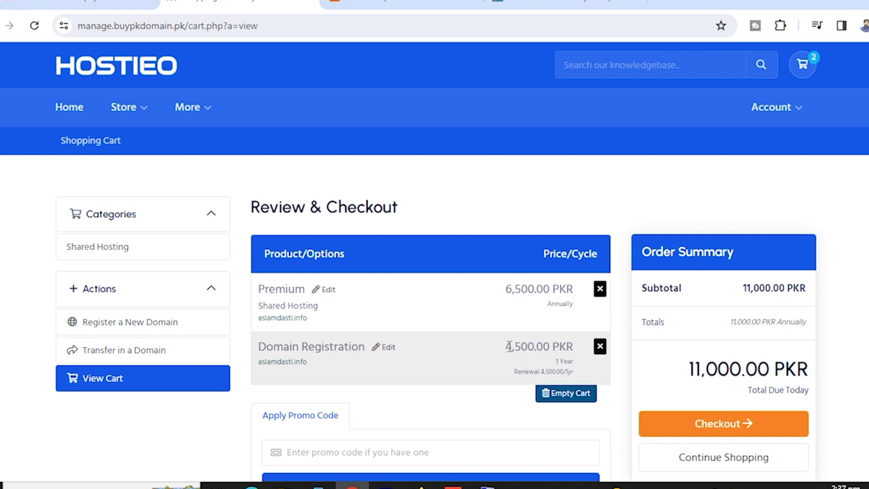
{"action": "left_click_drag", "start_coordinate": [506, 348], "coordinate": [539, 347]}
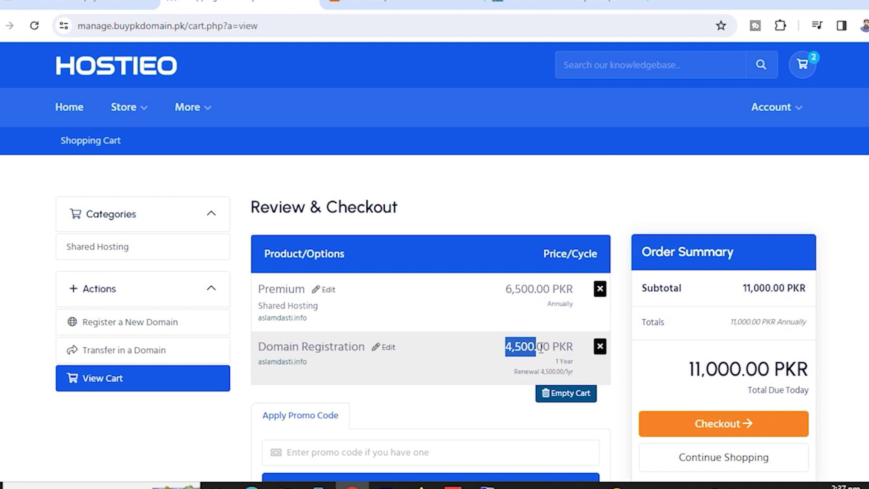
{"action": "left_click", "coordinate": [512, 368]}
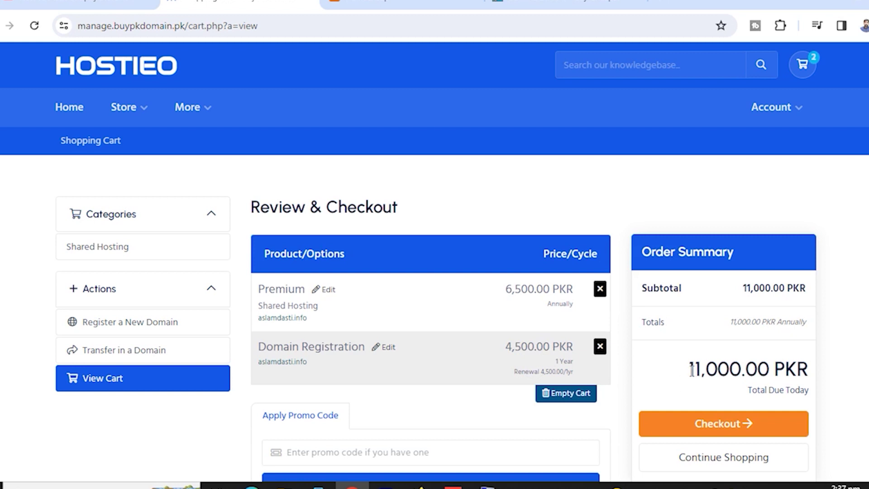
{"action": "left_click_drag", "start_coordinate": [691, 369], "coordinate": [758, 369]}
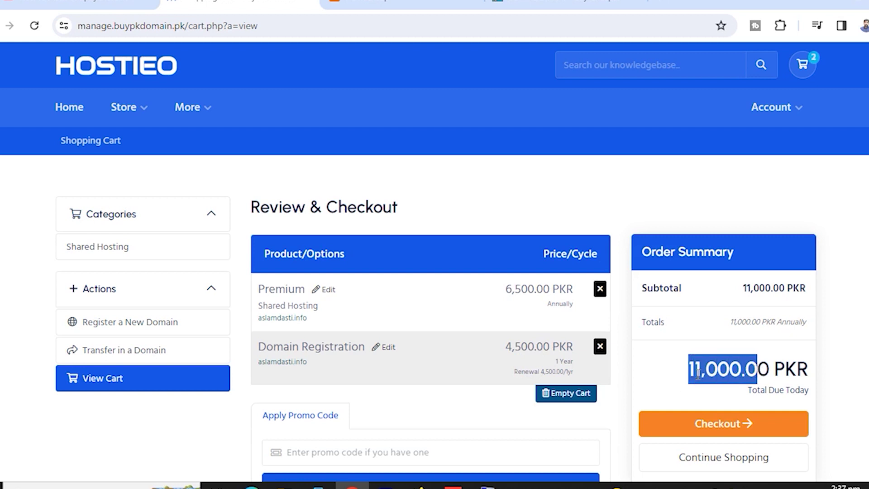
{"action": "left_click", "coordinate": [670, 376]}
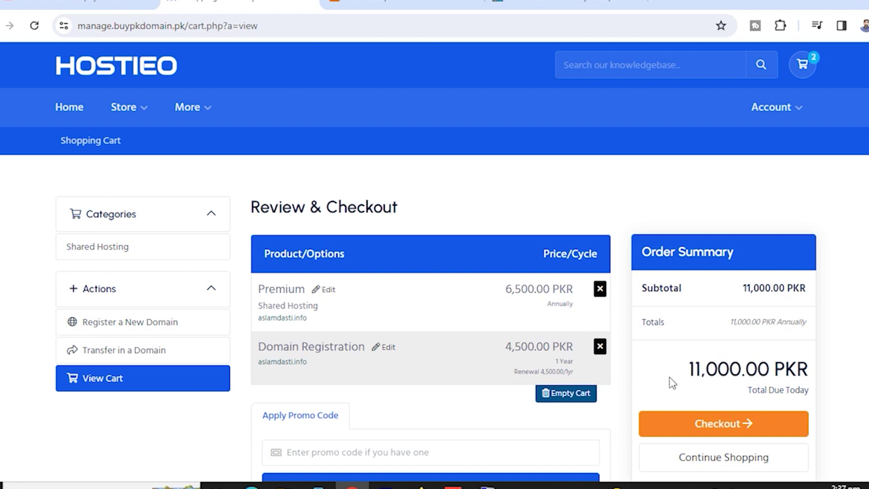
{"action": "scroll", "coordinate": [518, 382], "scroll_direction": "down", "scroll_amount": 3}
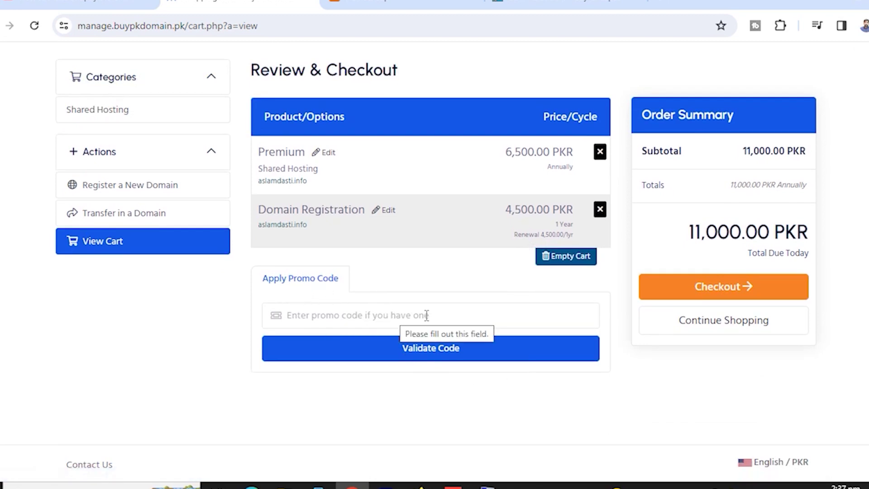
{"action": "left_click", "coordinate": [656, 286]}
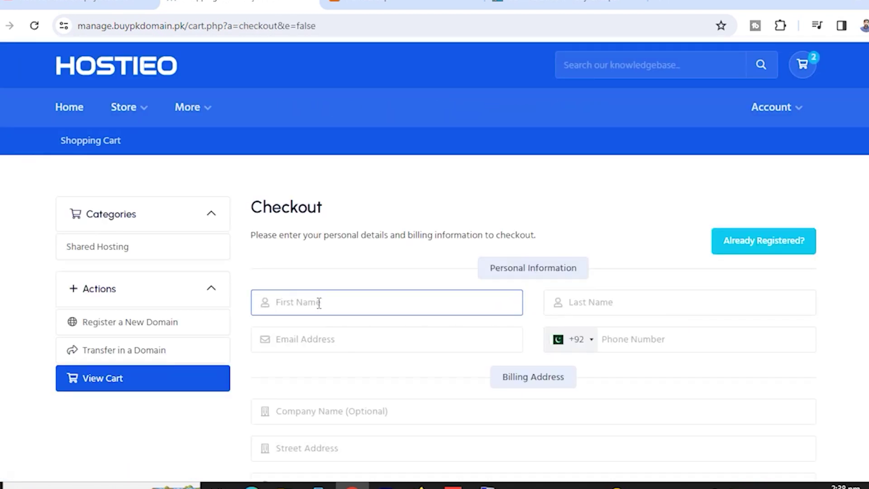
Enter the customer's first and last name on the checkout form.
{"action": "key", "text": "Tab"}
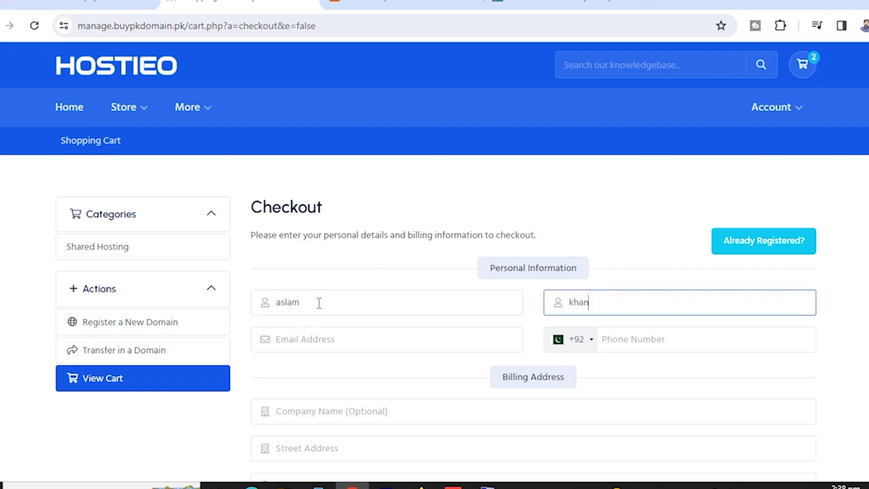
Enter the customer's e-mail address, correcting its .com ending.
{"action": "key", "text": "Tab"}
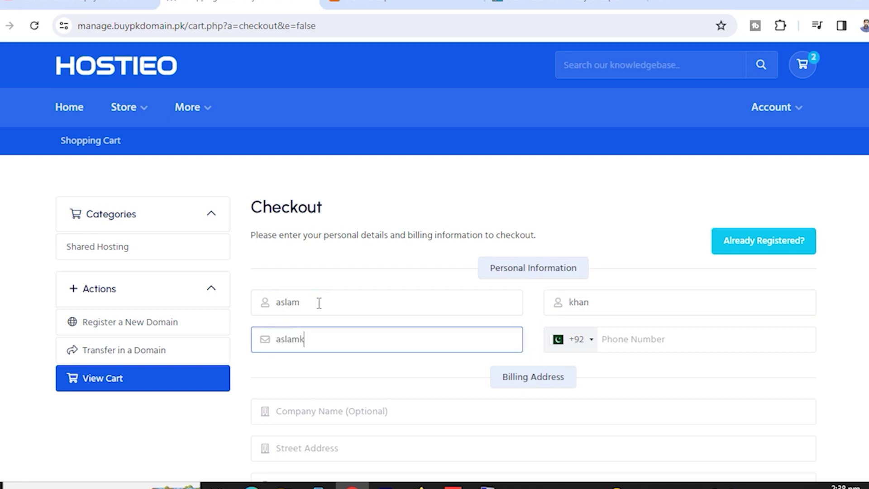
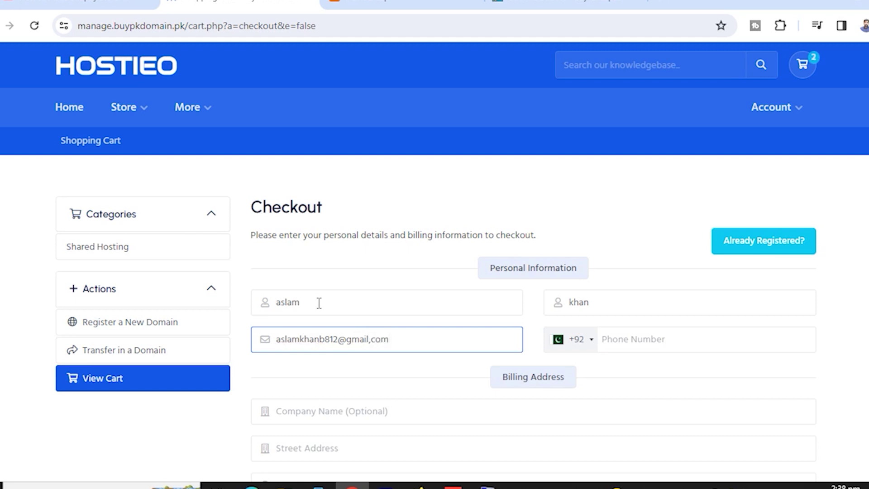
Enter the customer's phone number.
{"action": "left_click", "coordinate": [629, 330]}
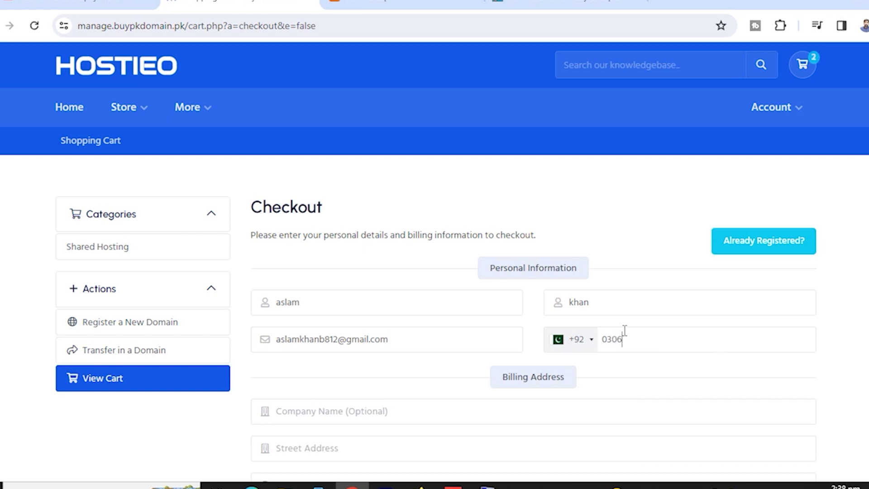
{"action": "scroll", "coordinate": [598, 368], "scroll_direction": "down", "scroll_amount": 5}
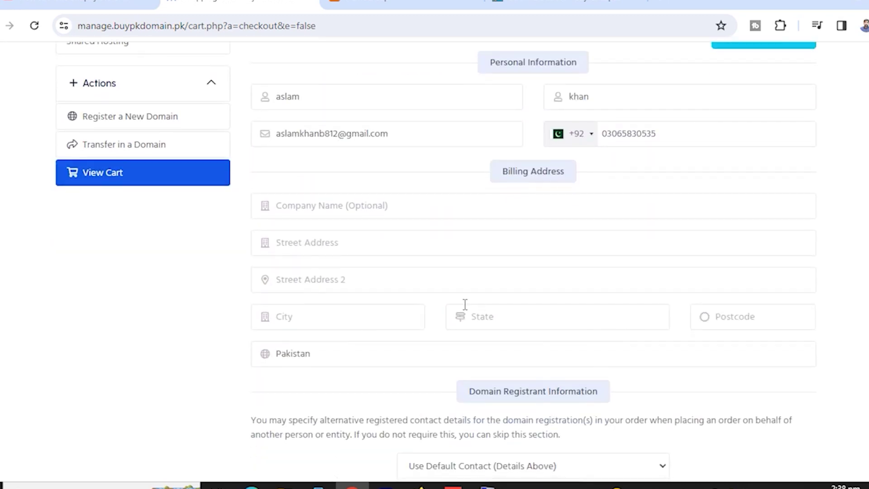
Fill in the company name and billing address fields, with Pakistan as the country.
{"action": "left_click", "coordinate": [314, 206]}
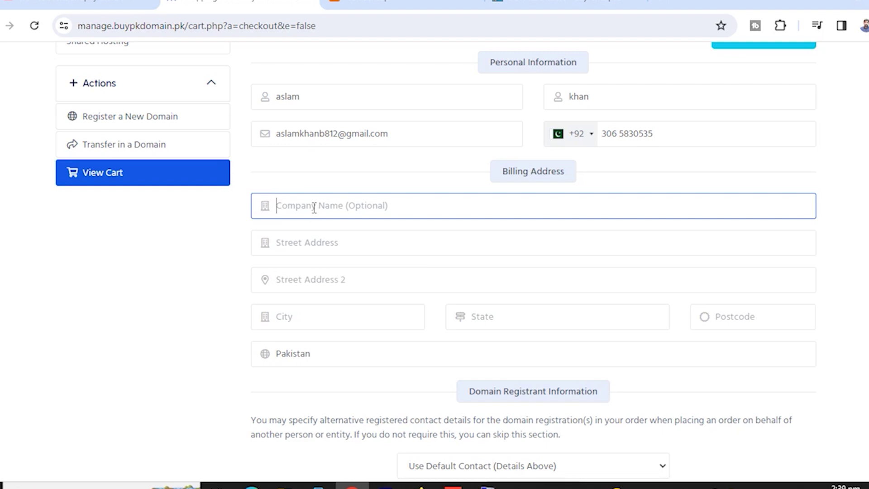
{"action": "type", "text": "ajapur punjab pakistan"}
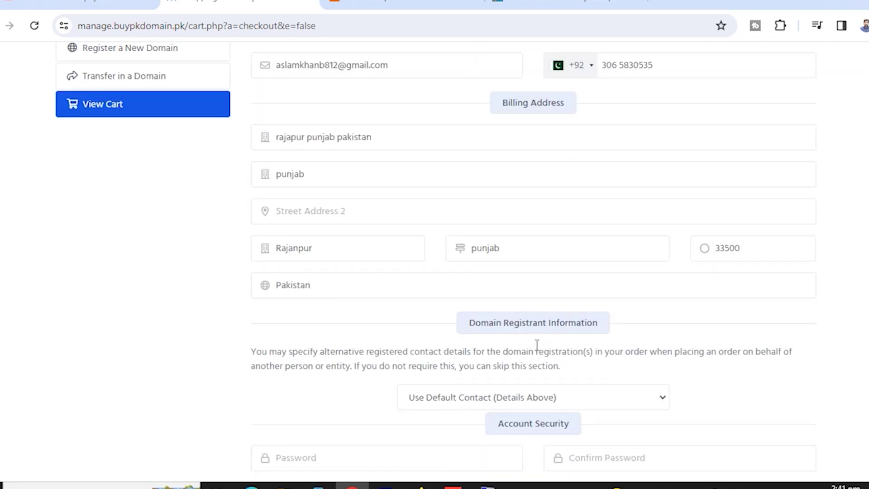
{"action": "scroll", "coordinate": [417, 297], "scroll_direction": "down", "scroll_amount": 5}
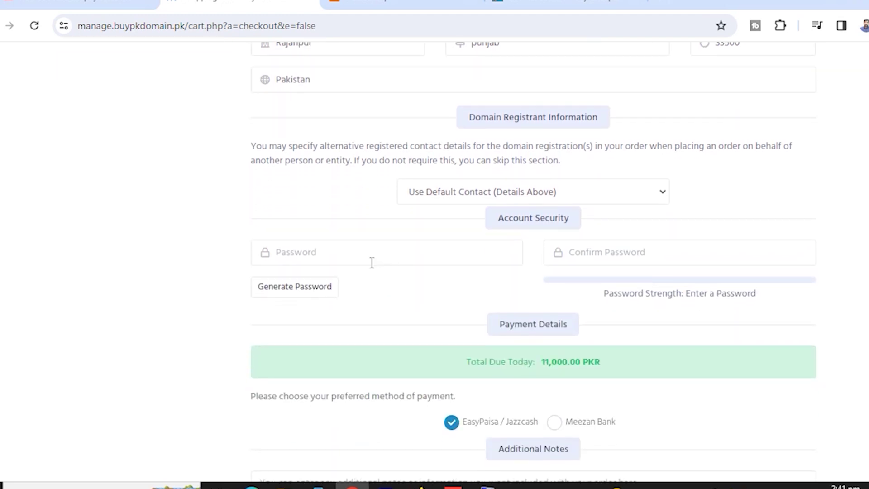
Select Meezan Bank as the payment method.
{"action": "left_click", "coordinate": [337, 254]}
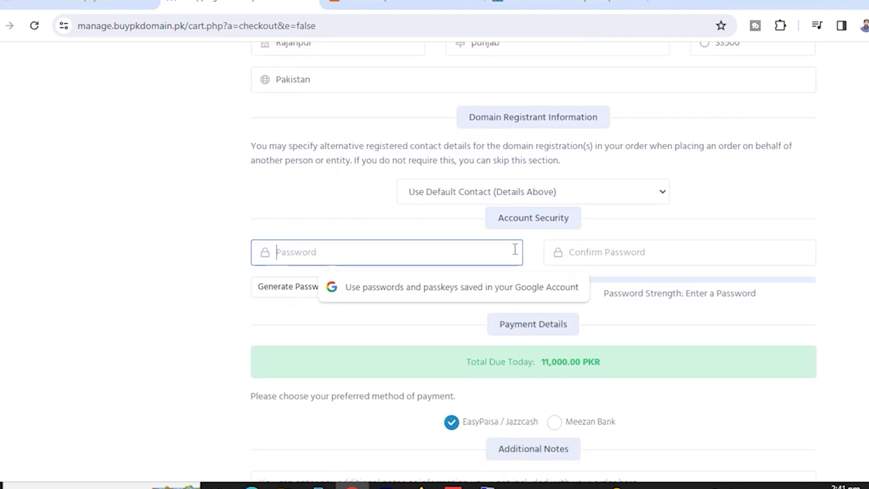
{"action": "left_click", "coordinate": [621, 254]}
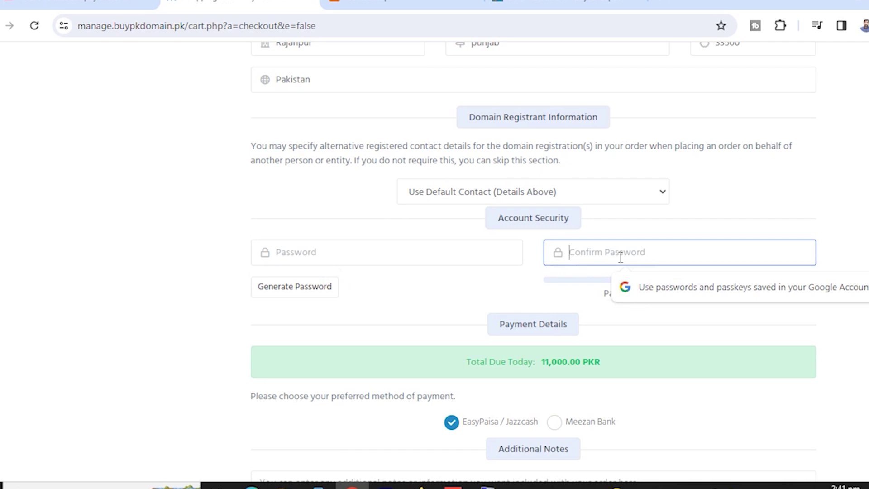
{"action": "scroll", "coordinate": [419, 329], "scroll_direction": "down", "scroll_amount": 3}
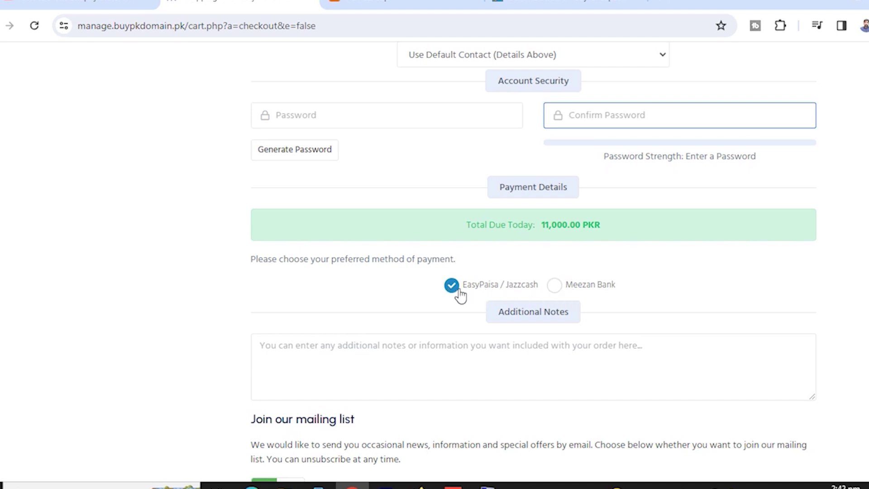
{"action": "left_click", "coordinate": [555, 287]}
Keep the mailing-list opt-in and bring up the password generator.
{"action": "scroll", "coordinate": [615, 304], "scroll_direction": "down", "scroll_amount": 5}
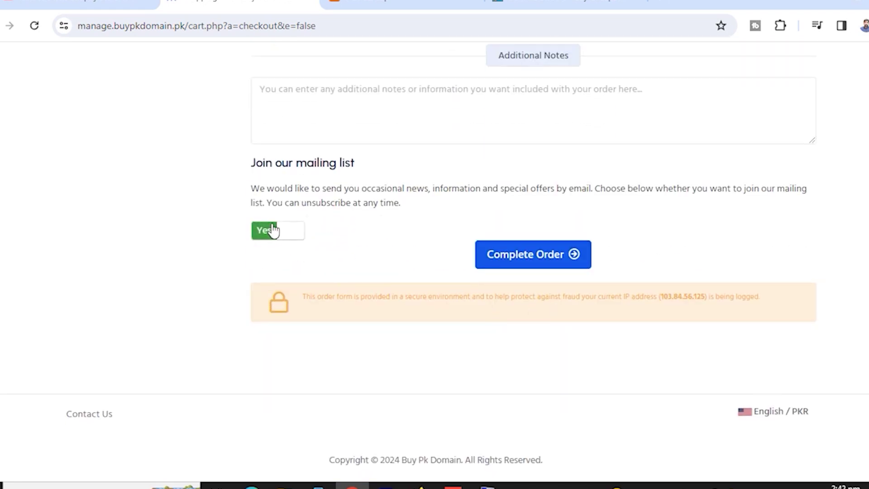
{"action": "left_click", "coordinate": [282, 233]}
{"action": "left_click", "coordinate": [259, 233]}
{"action": "scroll", "coordinate": [501, 245], "scroll_direction": "up", "scroll_amount": 3}
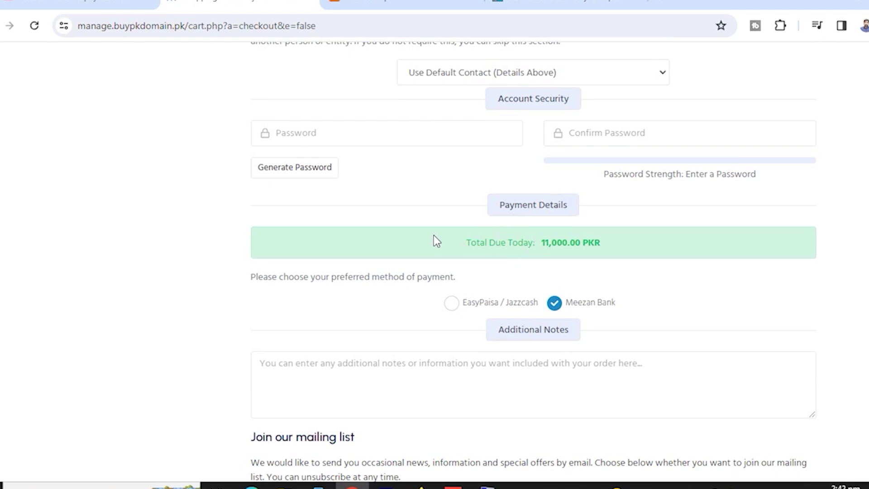
{"action": "scroll", "coordinate": [410, 228], "scroll_direction": "up", "scroll_amount": 1}
{"action": "left_click", "coordinate": [311, 242]}
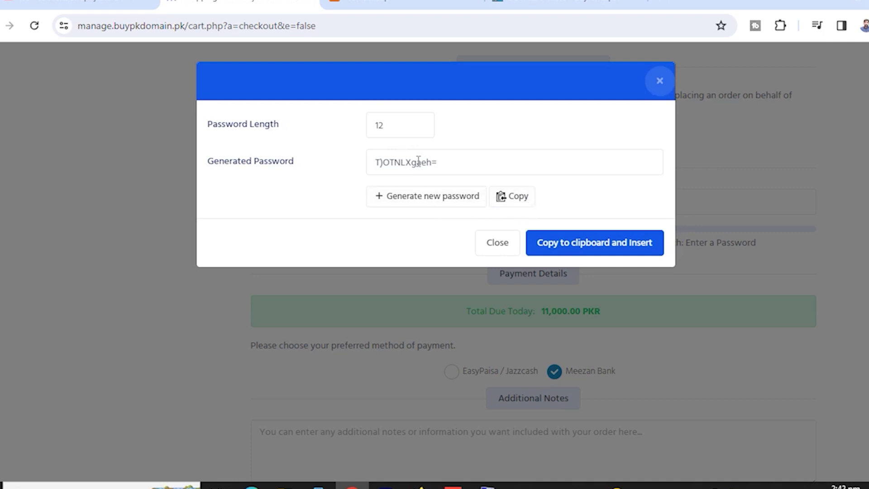
Skip the password generator and enter the account password in both fields, reaching 60% Moderate strength.
{"action": "left_click", "coordinate": [497, 243]}
{"action": "left_click", "coordinate": [314, 199]}
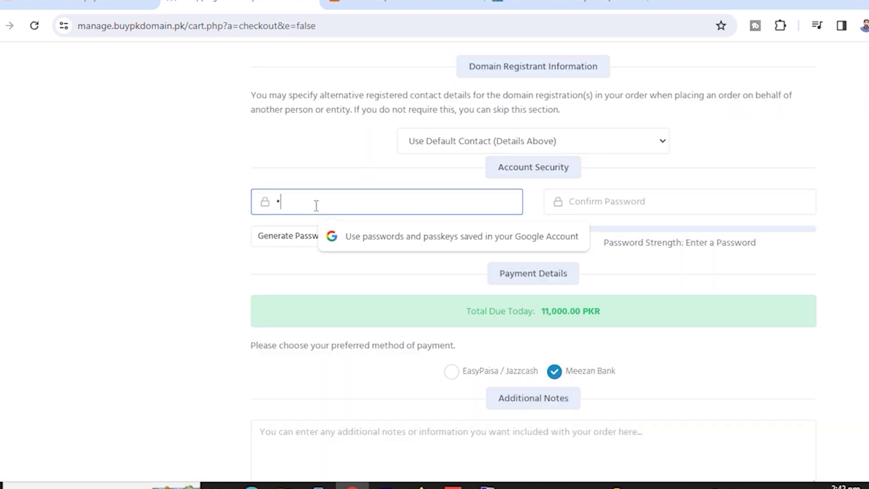
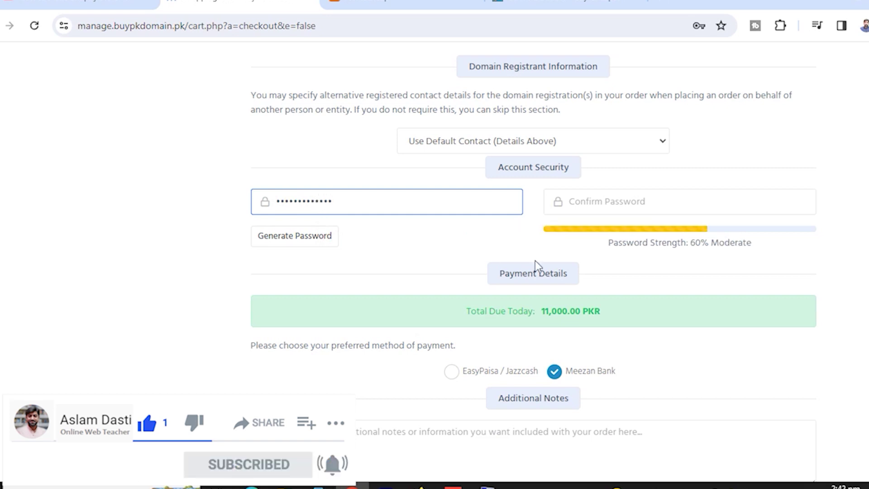
{"action": "left_click", "coordinate": [607, 202]}
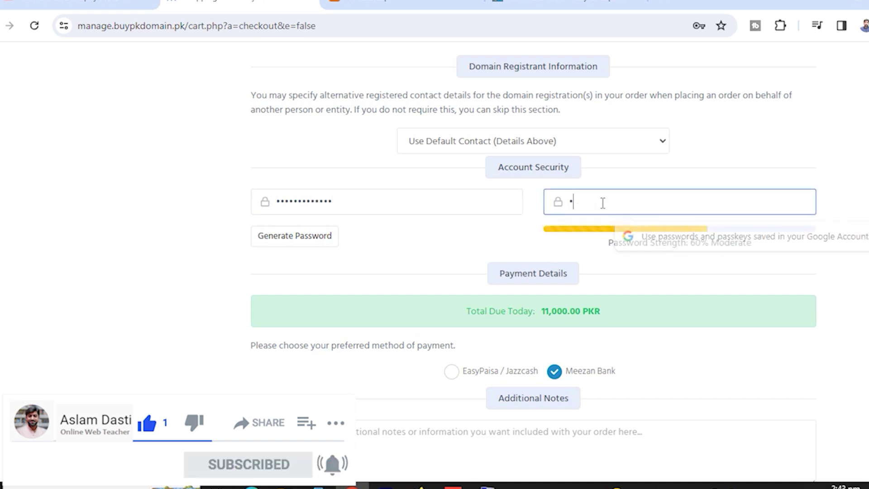
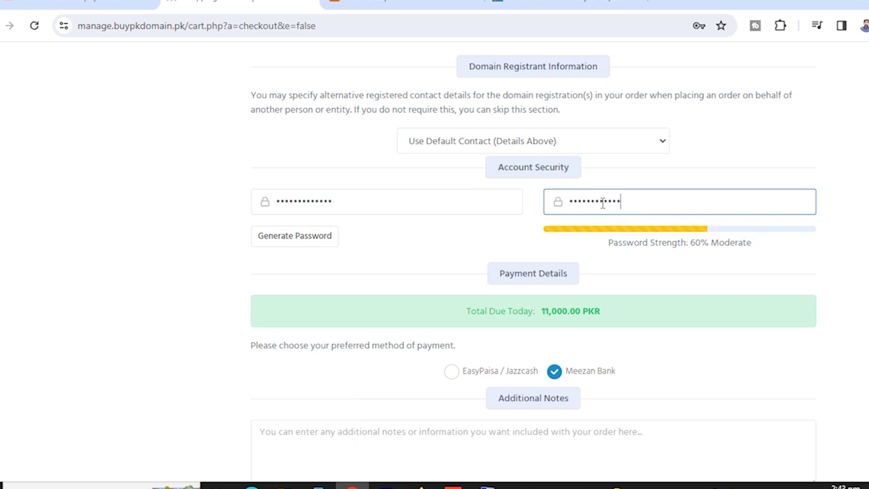
{"action": "left_click", "coordinate": [532, 144]}
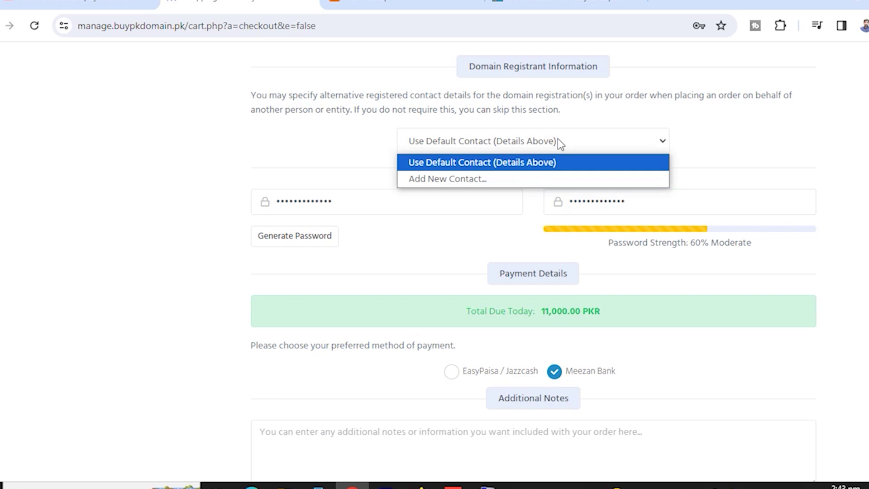
{"action": "left_click", "coordinate": [557, 138]}
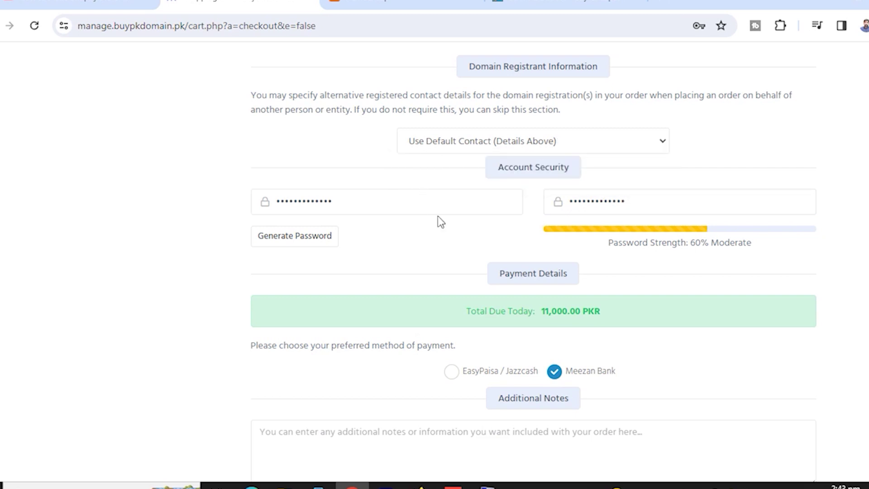
{"action": "scroll", "coordinate": [438, 216], "scroll_direction": "up", "scroll_amount": 1}
{"action": "left_click", "coordinate": [451, 439]}
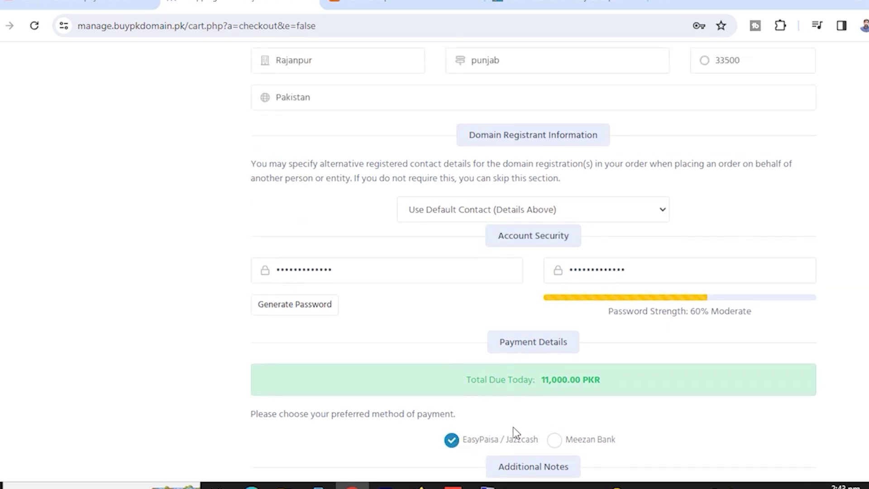
{"action": "scroll", "coordinate": [455, 369], "scroll_direction": "up", "scroll_amount": 1}
{"action": "scroll", "coordinate": [456, 369], "scroll_direction": "up", "scroll_amount": 5}
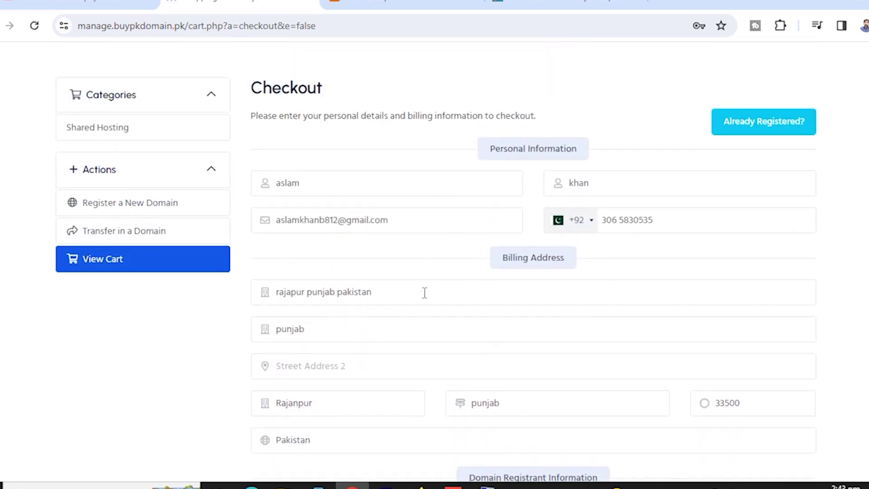
{"action": "scroll", "coordinate": [376, 274], "scroll_direction": "down", "scroll_amount": 5}
{"action": "scroll", "coordinate": [376, 271], "scroll_direction": "up", "scroll_amount": 5}
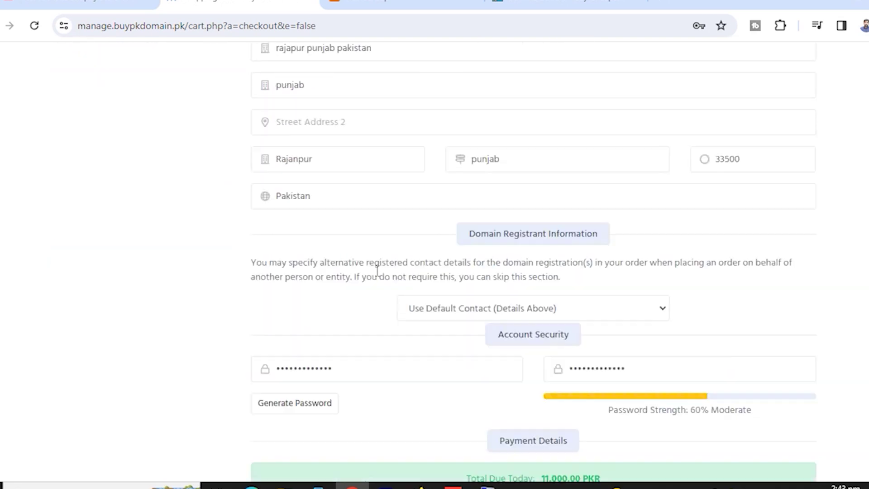
{"action": "scroll", "coordinate": [376, 272], "scroll_direction": "down", "scroll_amount": 7}
{"action": "scroll", "coordinate": [389, 275], "scroll_direction": "down", "scroll_amount": 4}
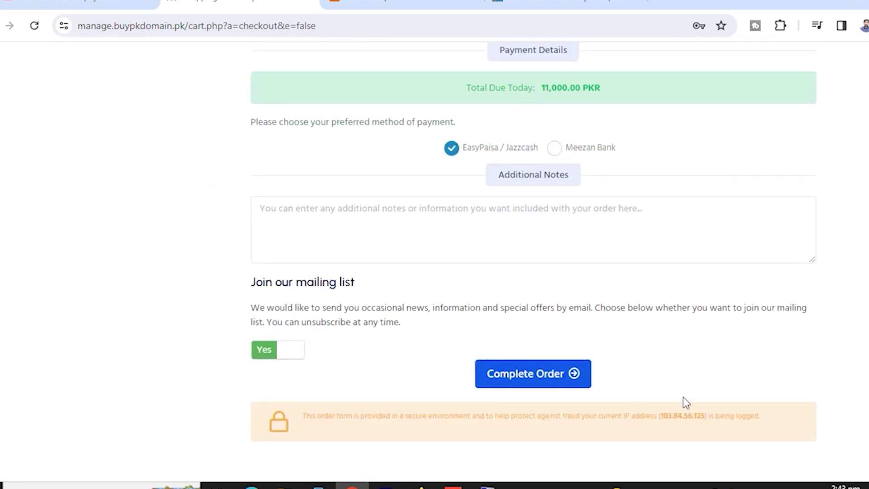
{"action": "scroll", "coordinate": [534, 368], "scroll_direction": "up", "scroll_amount": 11}
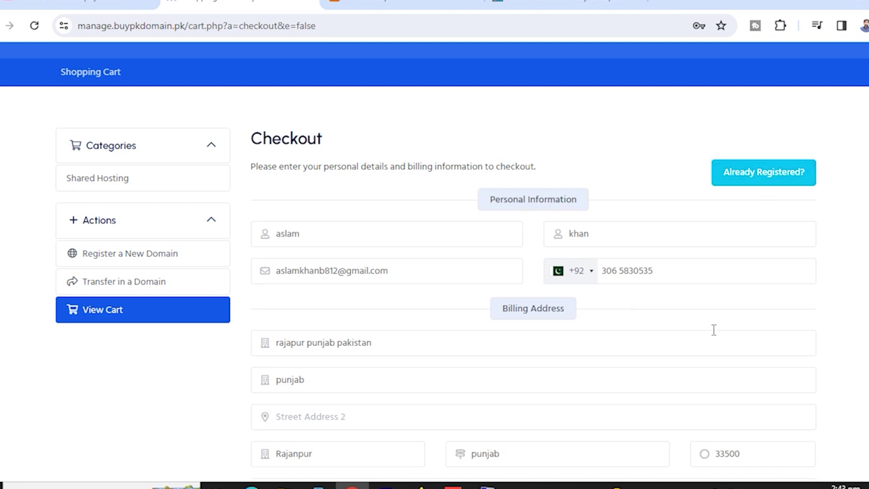
{"action": "scroll", "coordinate": [713, 327], "scroll_direction": "down", "scroll_amount": 10}
{"action": "scroll", "coordinate": [703, 329], "scroll_direction": "down", "scroll_amount": 7}
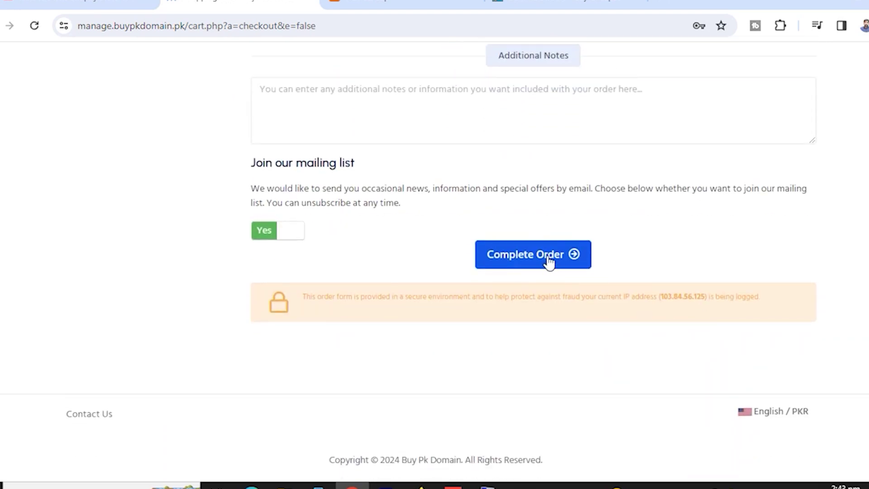
{"action": "scroll", "coordinate": [382, 192], "scroll_direction": "up", "scroll_amount": 9}
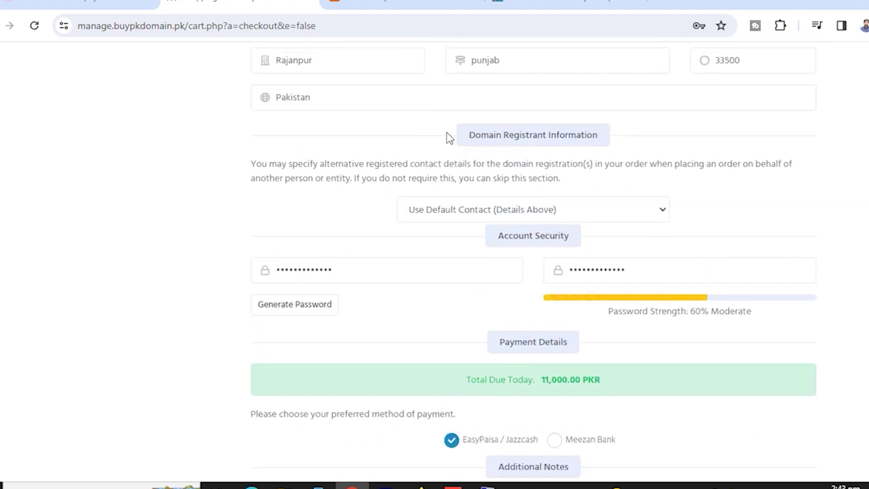
{"action": "scroll", "coordinate": [443, 182], "scroll_direction": "up", "scroll_amount": 6}
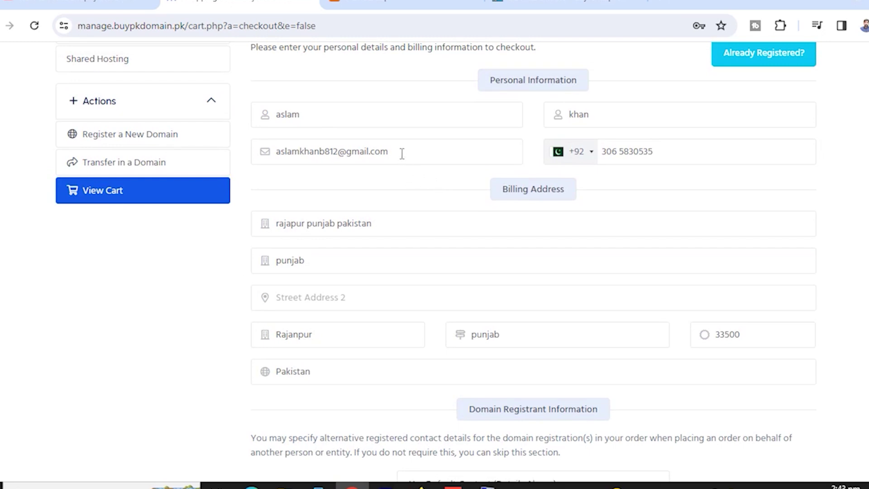
{"action": "left_click_drag", "start_coordinate": [393, 150], "coordinate": [275, 156]}
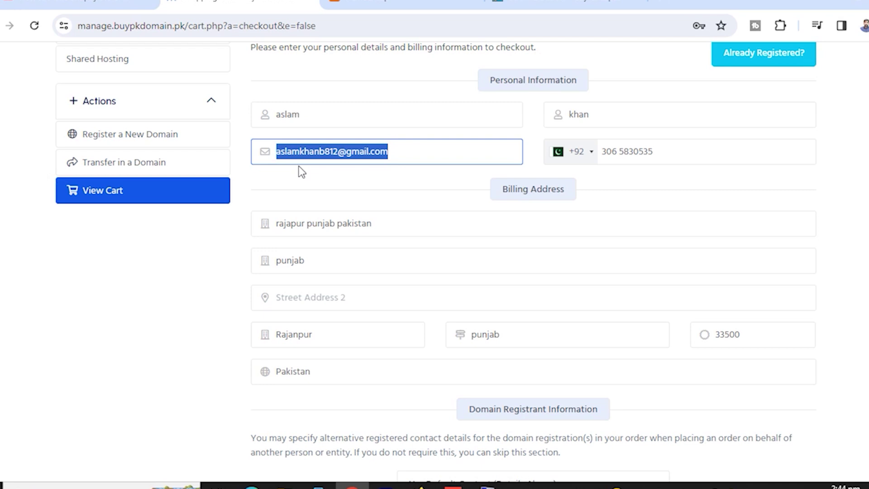
{"action": "scroll", "coordinate": [524, 285], "scroll_direction": "down", "scroll_amount": 6}
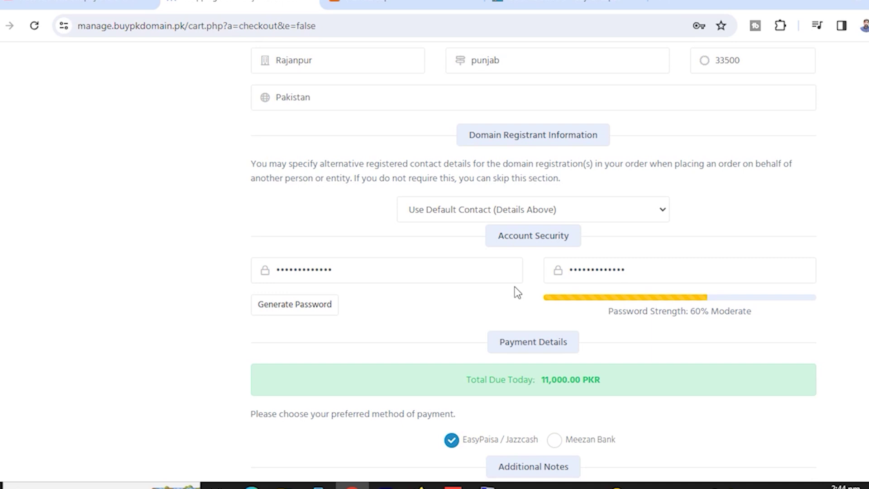
{"action": "scroll", "coordinate": [566, 313], "scroll_direction": "down", "scroll_amount": 6}
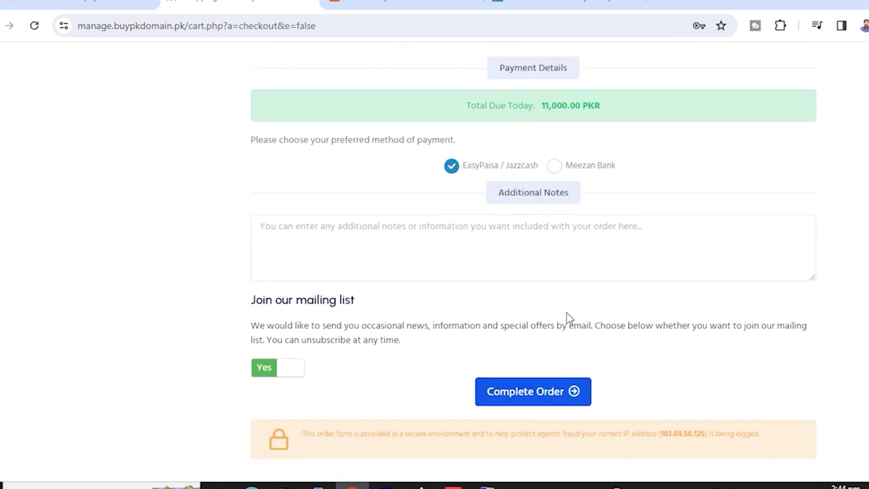
Complete the order and review Invoice #54's EASYPAISA, Jazzcash and reference payment details.
{"action": "left_click", "coordinate": [534, 402]}
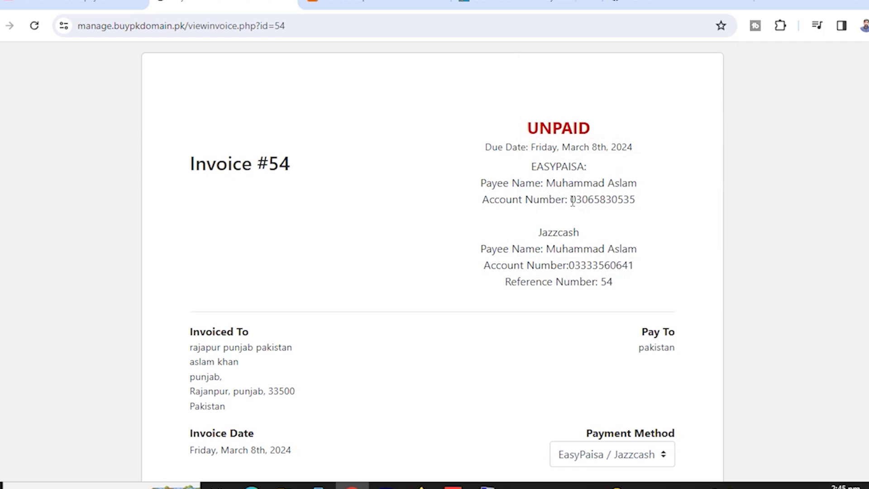
{"action": "left_click_drag", "start_coordinate": [570, 200], "coordinate": [638, 203]}
{"action": "left_click", "coordinate": [592, 245]}
{"action": "left_click_drag", "start_coordinate": [570, 265], "coordinate": [636, 265]}
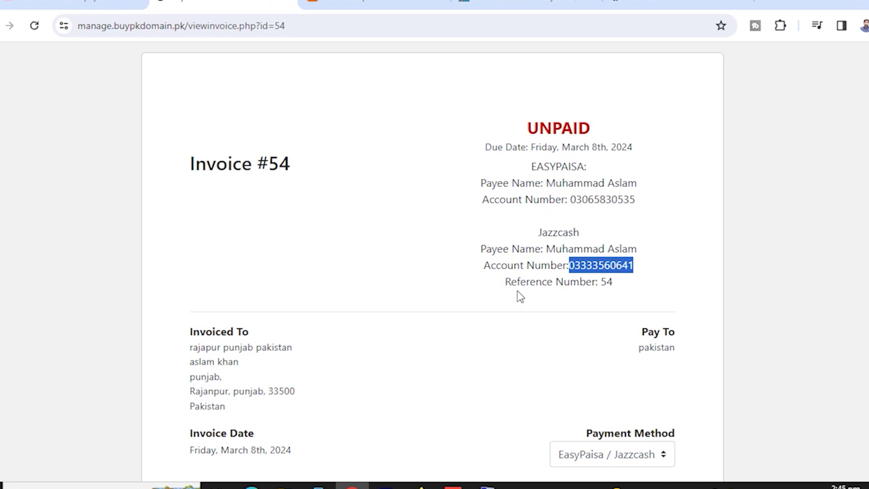
{"action": "left_click_drag", "start_coordinate": [599, 283], "coordinate": [620, 285]}
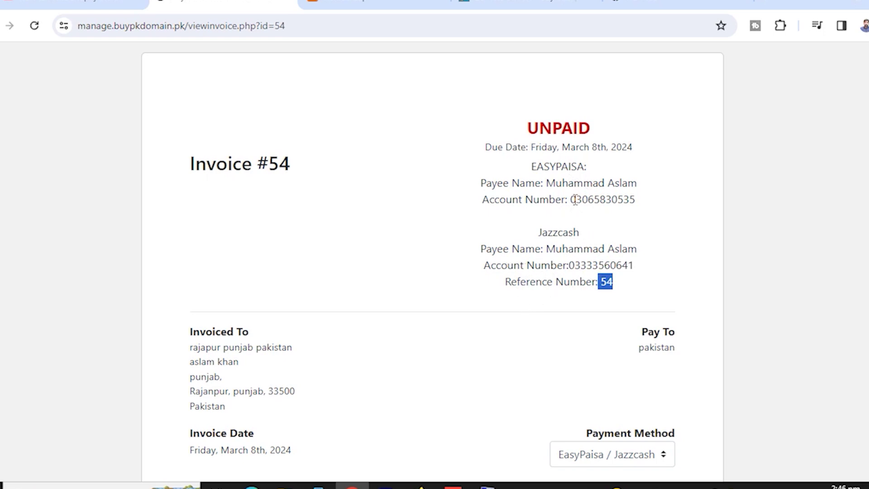
Re-check the EASYPAISA account number and scroll through the Invoice Items table.
{"action": "left_click_drag", "start_coordinate": [574, 200], "coordinate": [686, 200]}
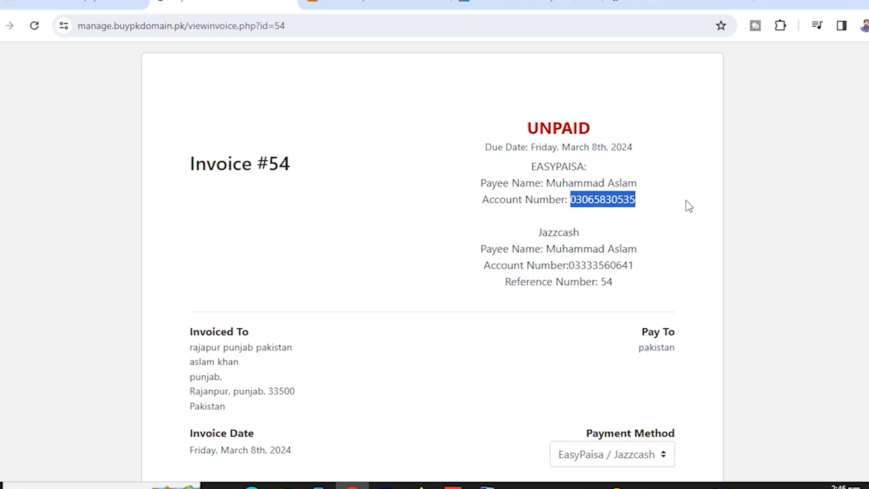
{"action": "left_click", "coordinate": [625, 206]}
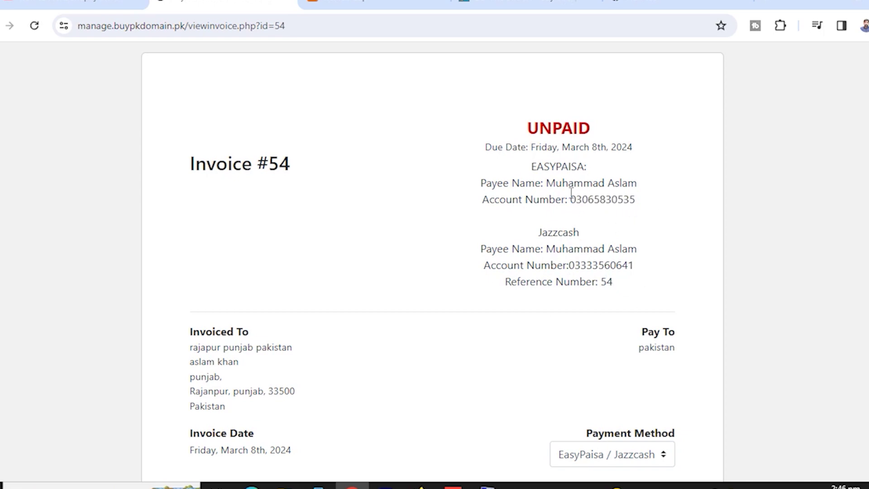
{"action": "left_click_drag", "start_coordinate": [571, 199], "coordinate": [636, 200]}
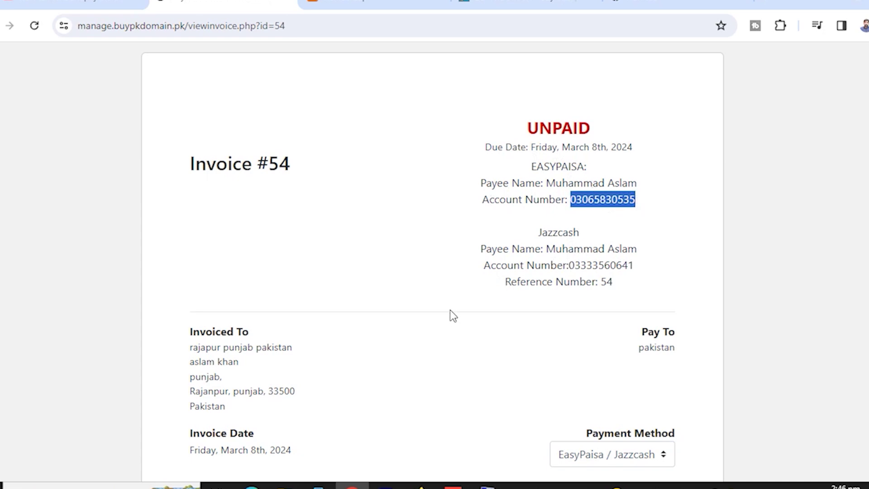
{"action": "scroll", "coordinate": [451, 313], "scroll_direction": "down", "scroll_amount": 8}
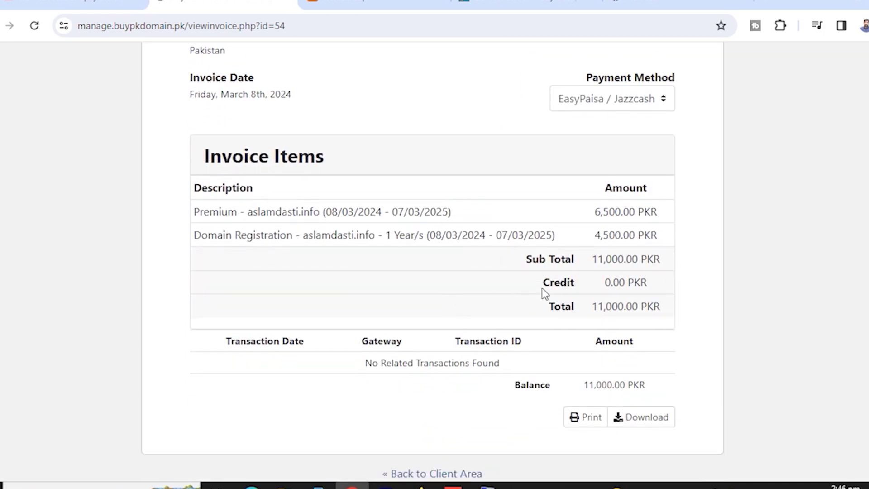
{"action": "scroll", "coordinate": [536, 291], "scroll_direction": "up", "scroll_amount": 5}
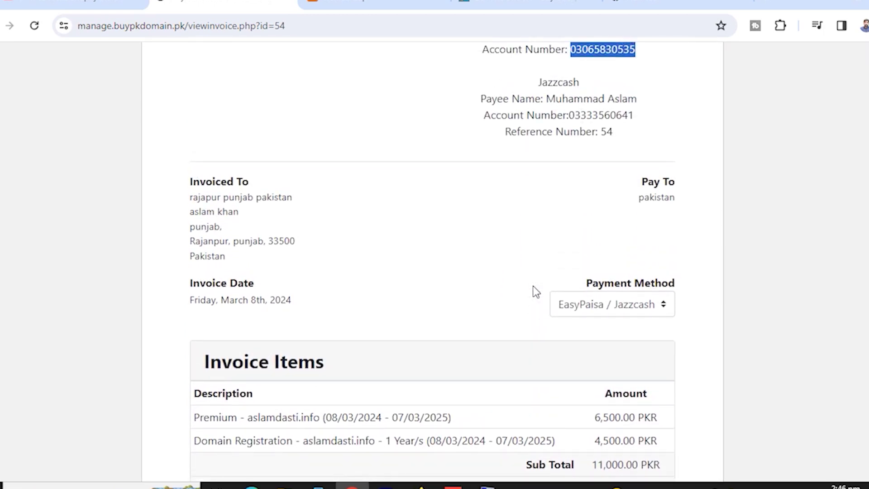
{"action": "scroll", "coordinate": [536, 291], "scroll_direction": "down", "scroll_amount": 5}
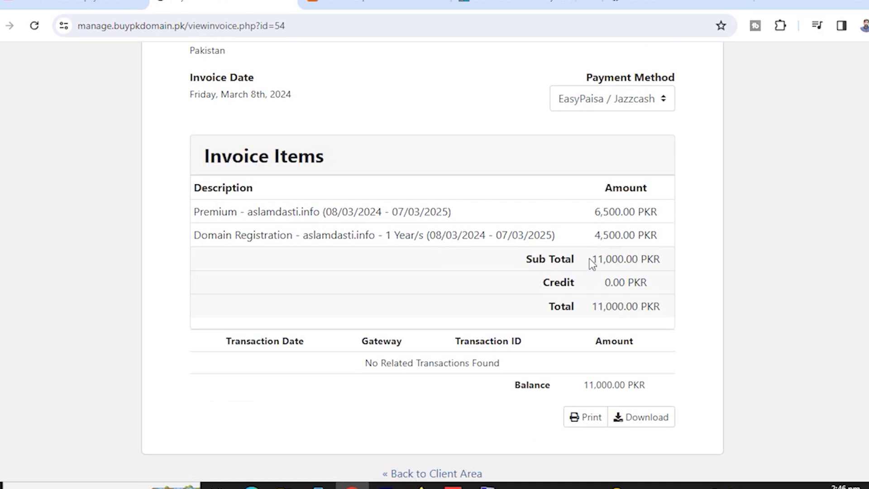
{"action": "scroll", "coordinate": [401, 310], "scroll_direction": "up", "scroll_amount": 8}
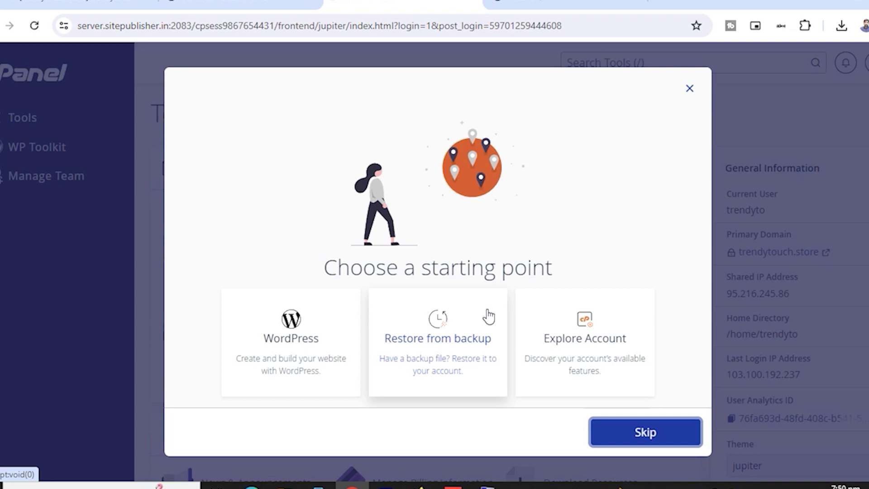
Close cPanel's 'Choose a starting point' dialog and open a new Chrome tab.
{"action": "left_click", "coordinate": [690, 89]}
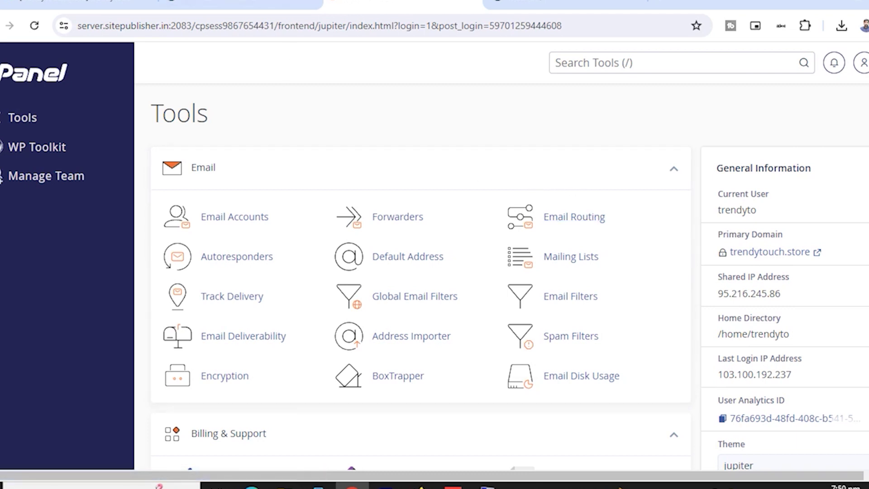
{"action": "left_click", "coordinate": [665, 5]}
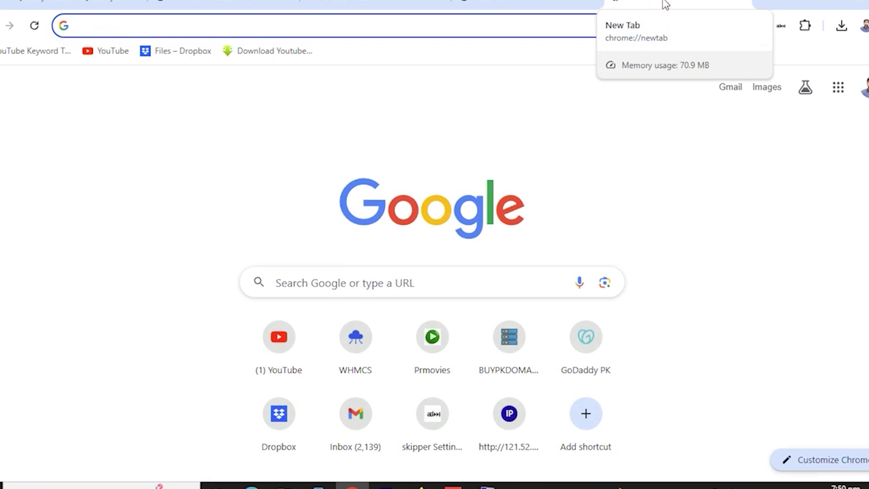
Load trendytouch.store/cpanel from the new tab's address bar.
{"action": "type", "text": "trendytouch.store"}
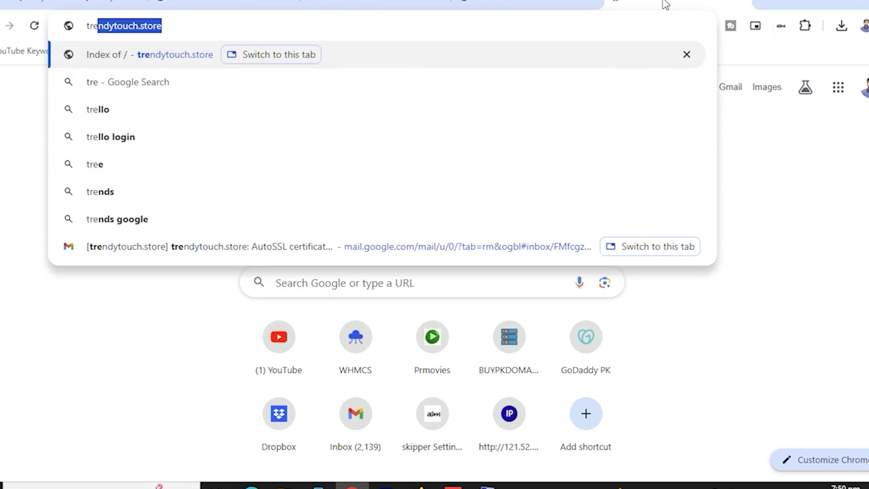
{"action": "key", "text": "Right"}
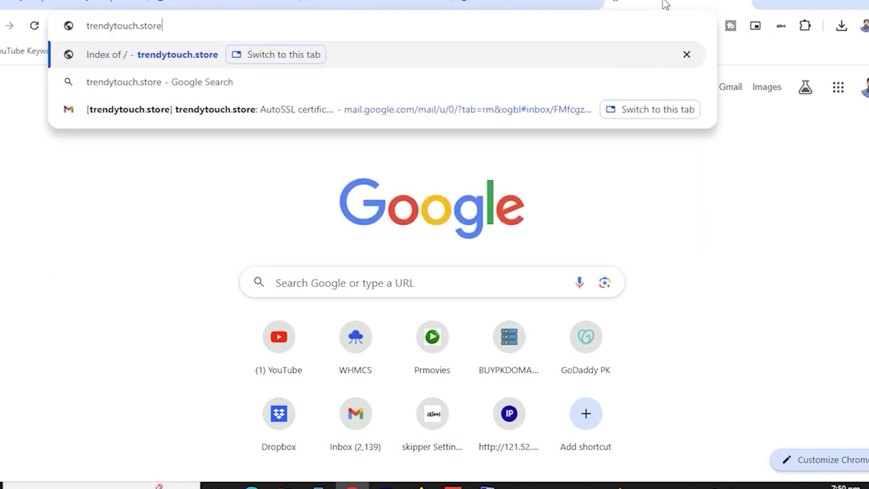
{"action": "type", "text": "."}
{"action": "key", "text": "BackSpace"}
{"action": "type", "text": "/"}
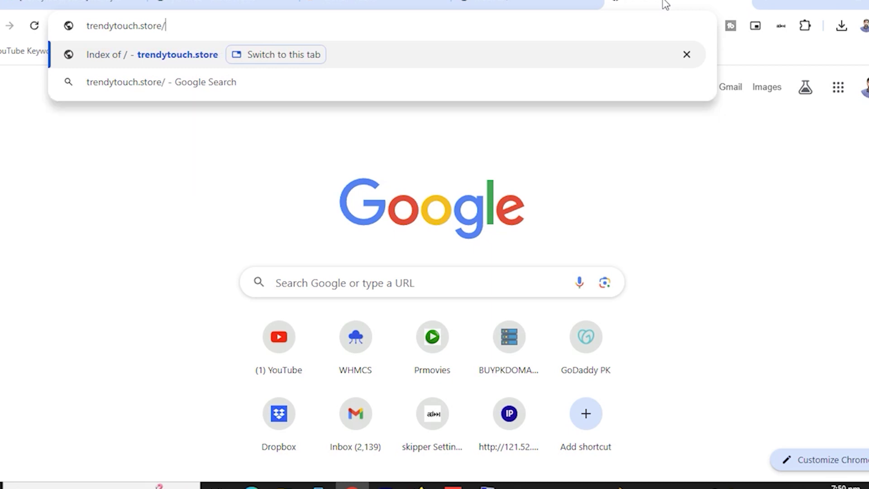
{"action": "type", "text": "coabe"}
{"action": "key", "text": "BackSpace"}
{"action": "key", "text": "BackSpace"}
{"action": "key", "text": "BackSpace"}
{"action": "key", "text": "BackSpace"}
{"action": "type", "text": "panel"}
{"action": "key", "text": "Return"}
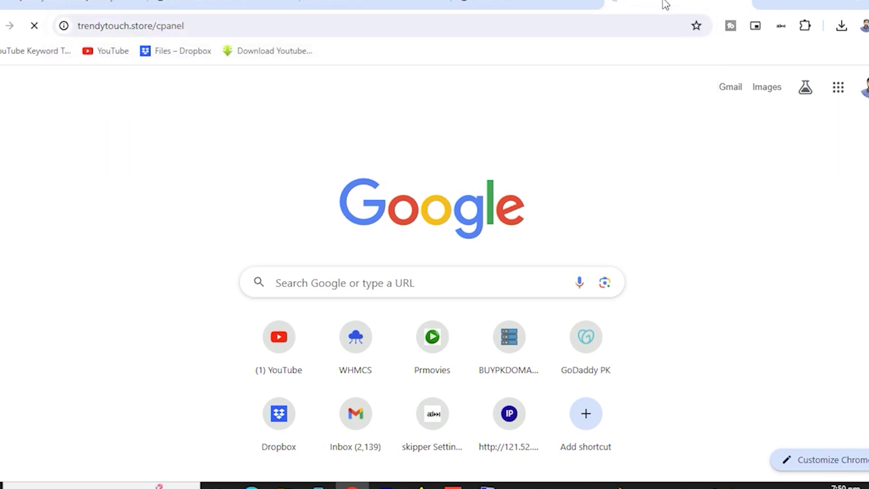
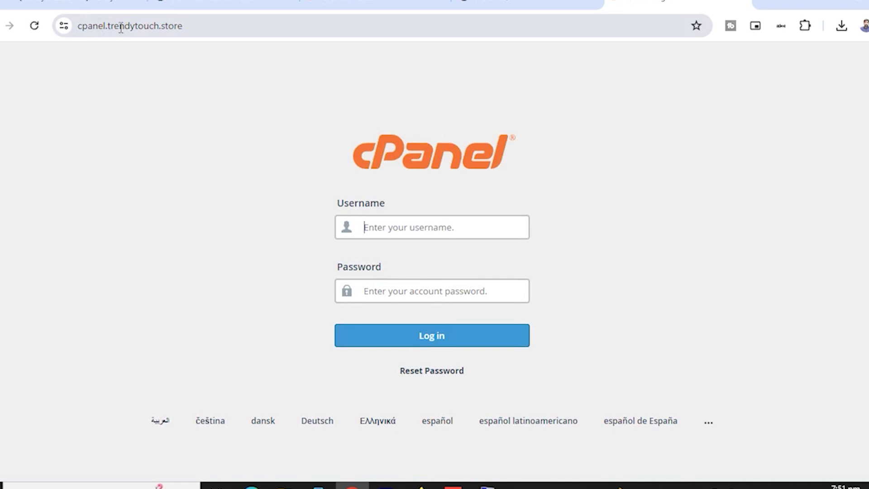
Sign in to trendytouch.store's cPanel and launch Softaculous Apps Installer from the Software section.
{"action": "left_click_drag", "start_coordinate": [77, 28], "coordinate": [197, 31]}
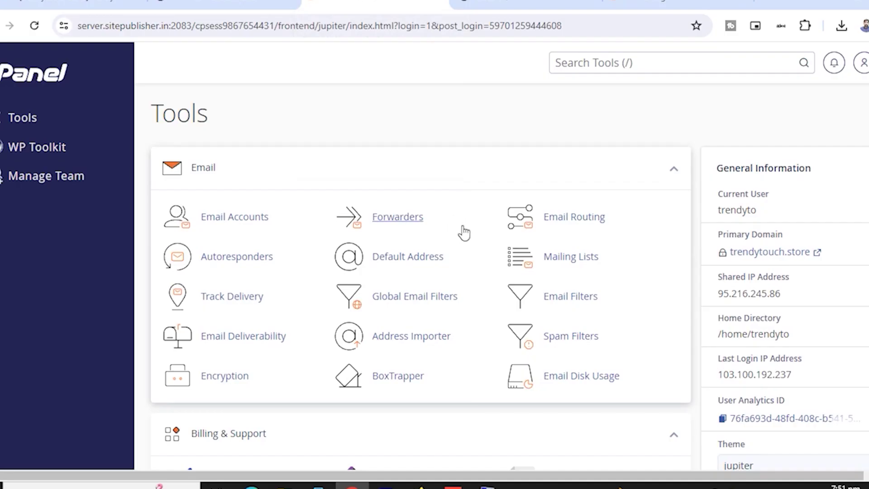
{"action": "scroll", "coordinate": [461, 226], "scroll_direction": "down", "scroll_amount": 5}
{"action": "scroll", "coordinate": [463, 232], "scroll_direction": "down", "scroll_amount": 2}
{"action": "scroll", "coordinate": [457, 248], "scroll_direction": "down", "scroll_amount": 6}
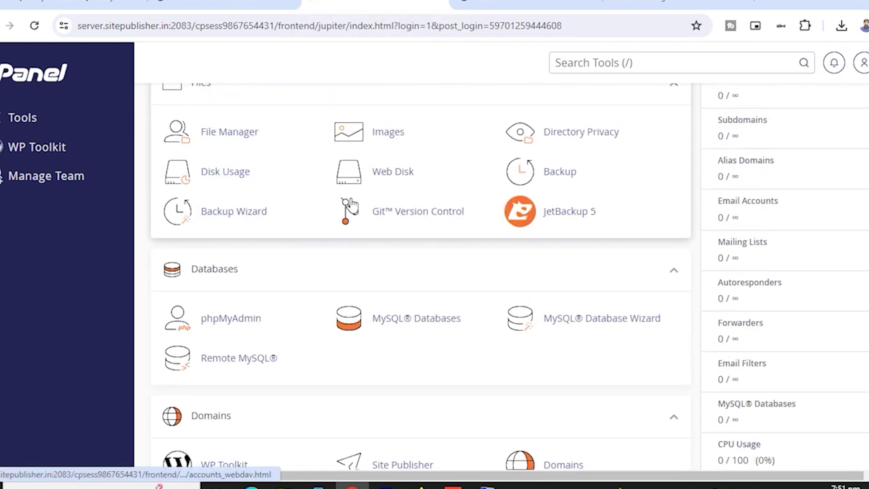
{"action": "scroll", "coordinate": [343, 231], "scroll_direction": "down", "scroll_amount": 4}
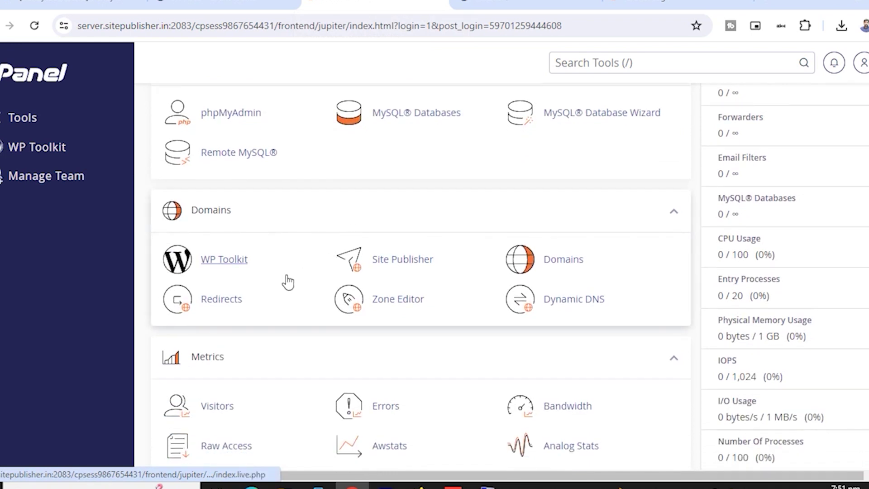
{"action": "scroll", "coordinate": [362, 265], "scroll_direction": "down", "scroll_amount": 8}
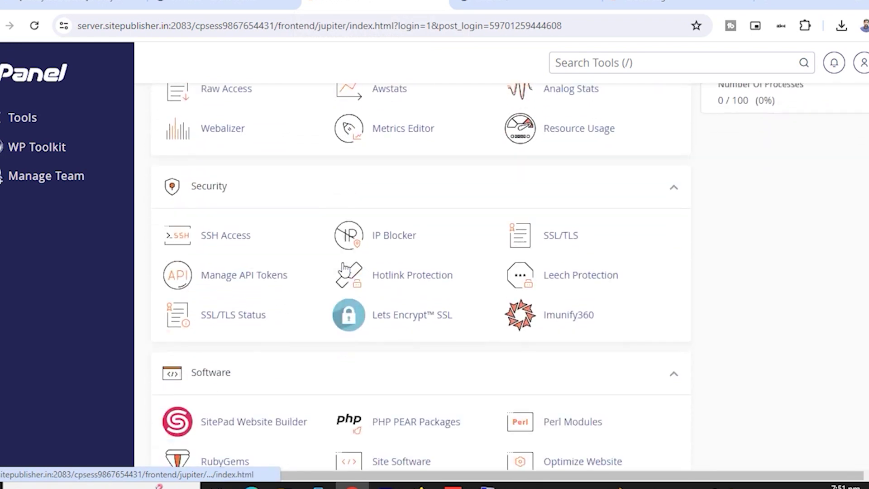
{"action": "scroll", "coordinate": [344, 268], "scroll_direction": "down", "scroll_amount": 7}
{"action": "scroll", "coordinate": [341, 269], "scroll_direction": "up", "scroll_amount": 3}
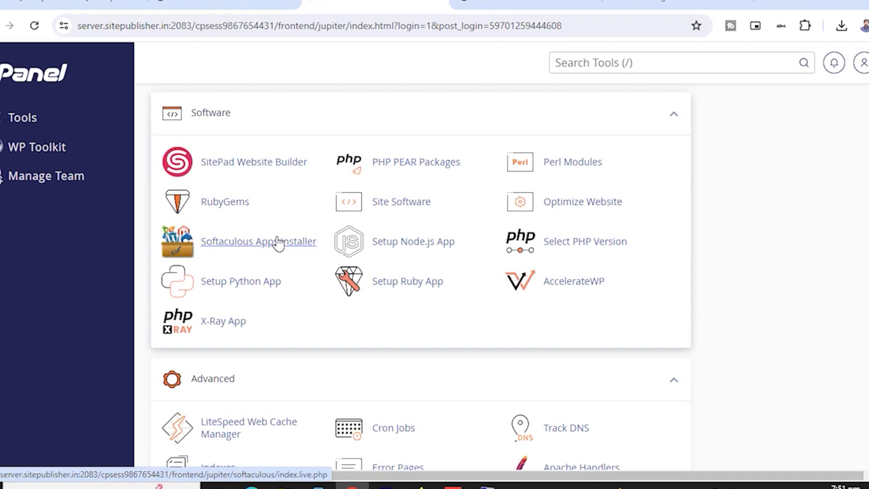
{"action": "left_click", "coordinate": [280, 244]}
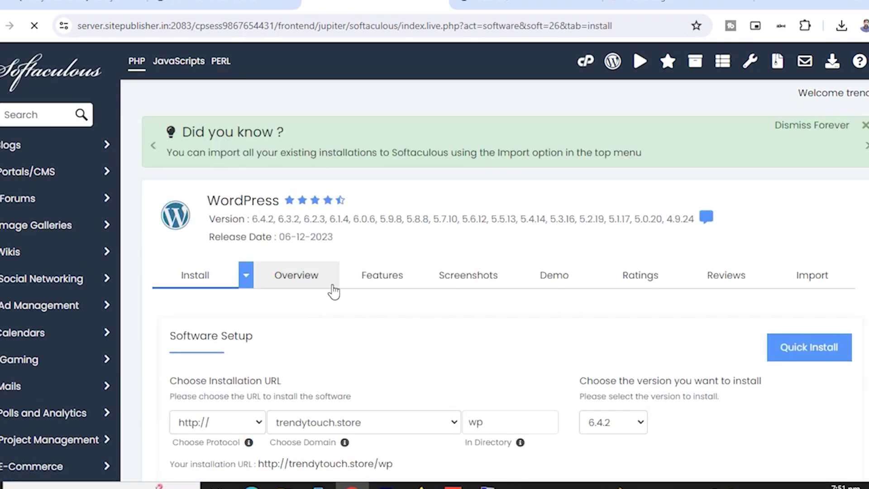
Choose trendytouch.store as the install domain and clear the 'wp' directory so WordPress installs at the root.
{"action": "scroll", "coordinate": [389, 317], "scroll_direction": "down", "scroll_amount": 3}
{"action": "left_click", "coordinate": [379, 294]}
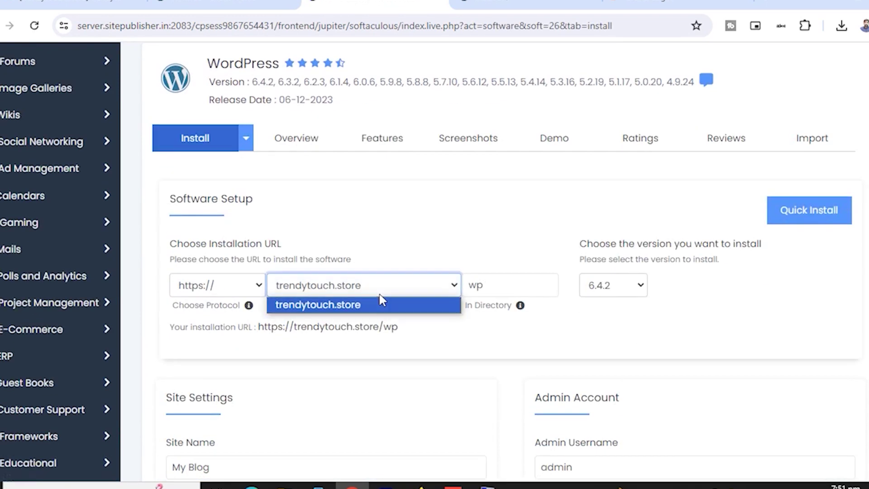
{"action": "left_click", "coordinate": [358, 301]}
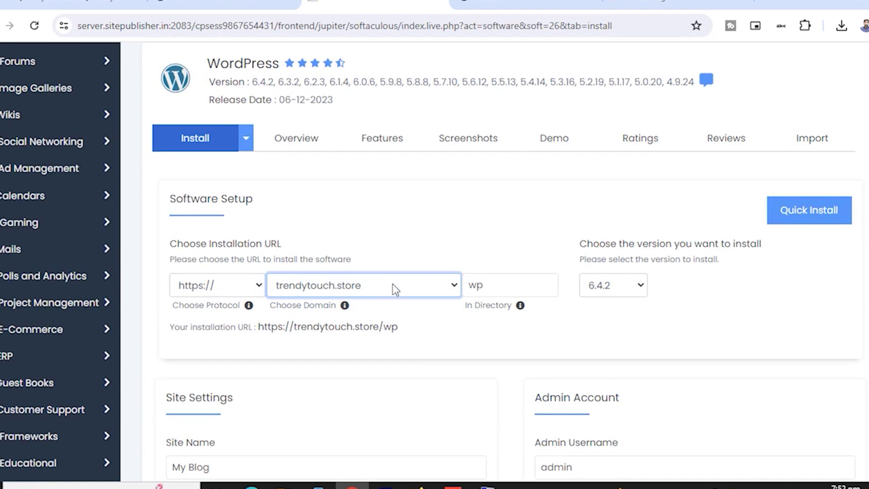
{"action": "left_click", "coordinate": [511, 289]}
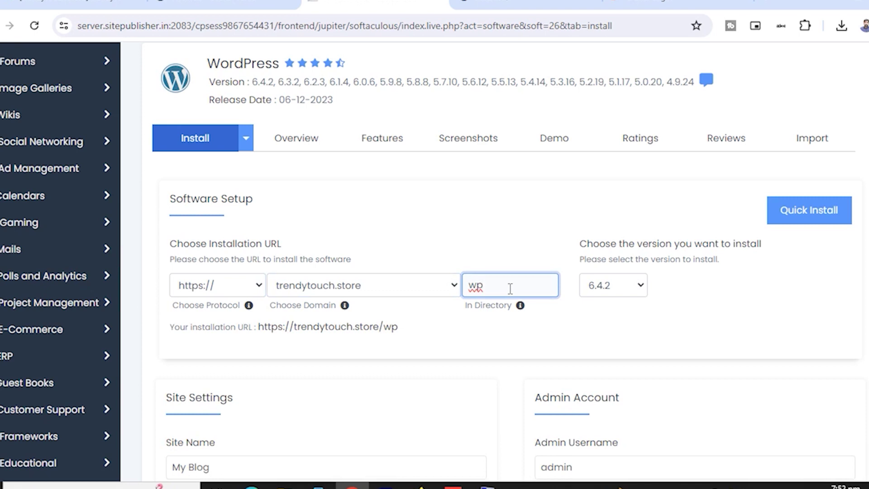
{"action": "key", "text": "BackSpace"}
{"action": "key", "text": "BackSpace"}
{"action": "scroll", "coordinate": [609, 388], "scroll_direction": "down", "scroll_amount": 6}
Replace the default site name 'My Blog' with 'Trendy Touch'.
{"action": "left_click", "coordinate": [254, 198]}
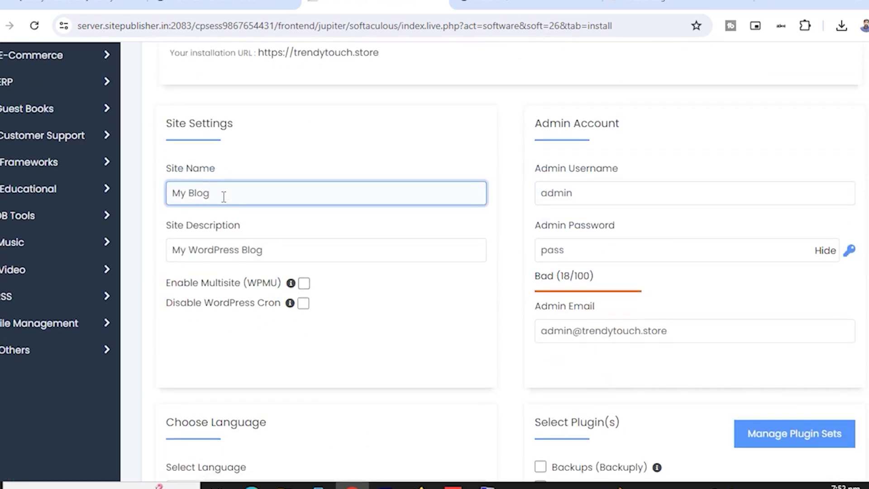
{"action": "left_click_drag", "start_coordinate": [223, 197], "coordinate": [137, 202]}
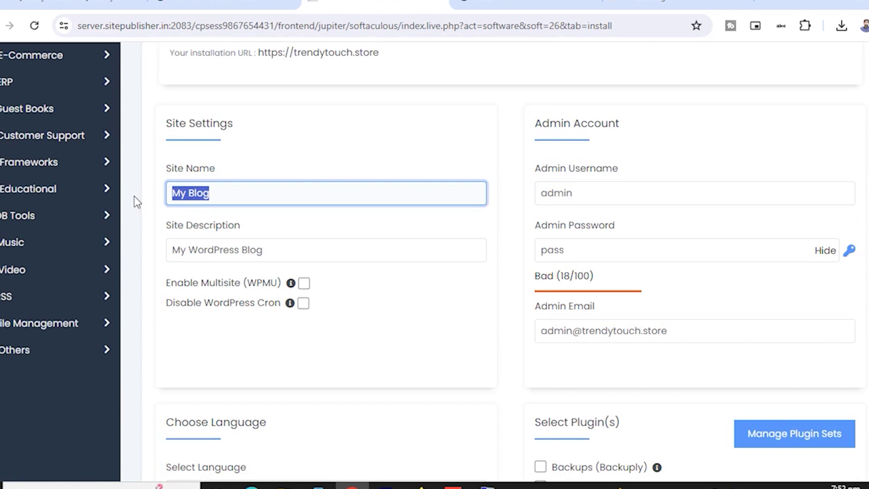
{"action": "key", "text": "BackSpace"}
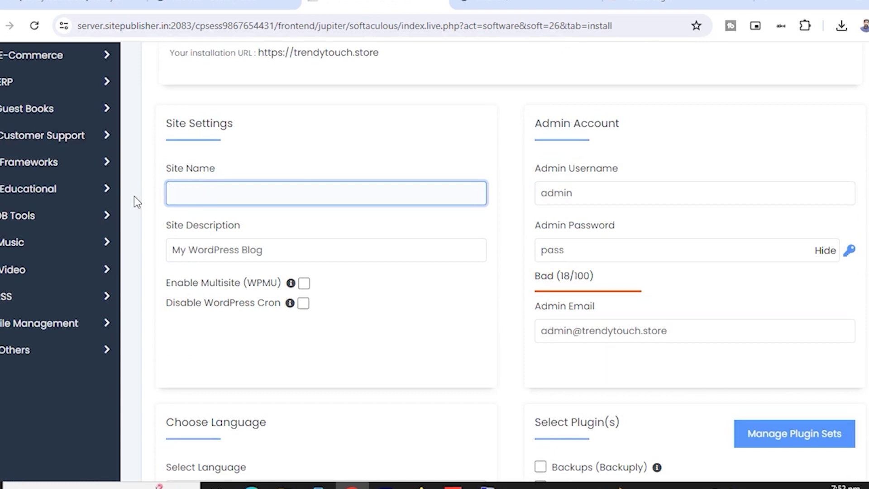
{"action": "type", "text": "Tre"}
{"action": "type", "text": "nding "}
{"action": "type", "text": "T=="}
{"action": "key", "text": "BackSpace"}
{"action": "key", "text": "BackSpace"}
{"action": "key", "text": "BackSpace"}
{"action": "key", "text": "BackSpace"}
{"action": "key", "text": "BackSpace"}
{"action": "key", "text": "BackSpace"}
{"action": "type", "text": "y Touch"}
Set the site description to 'find trending products here'.
{"action": "left_click_drag", "start_coordinate": [275, 245], "coordinate": [169, 254]}
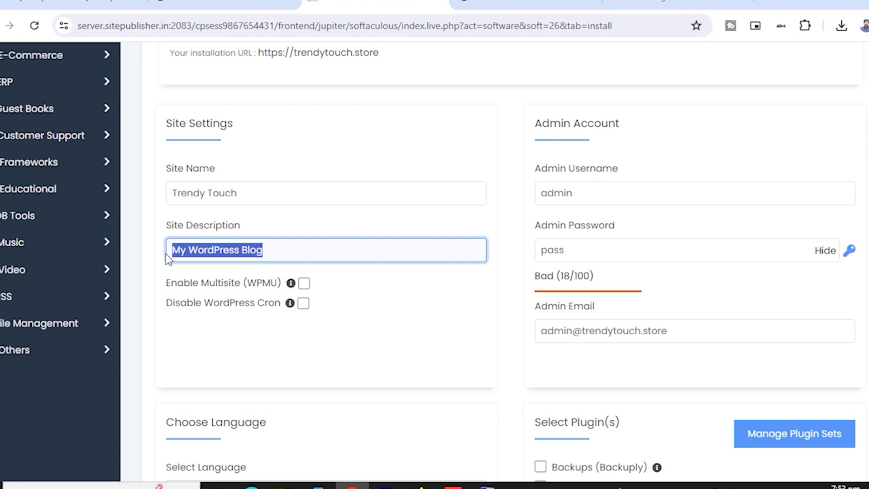
{"action": "type", "text": "tred="}
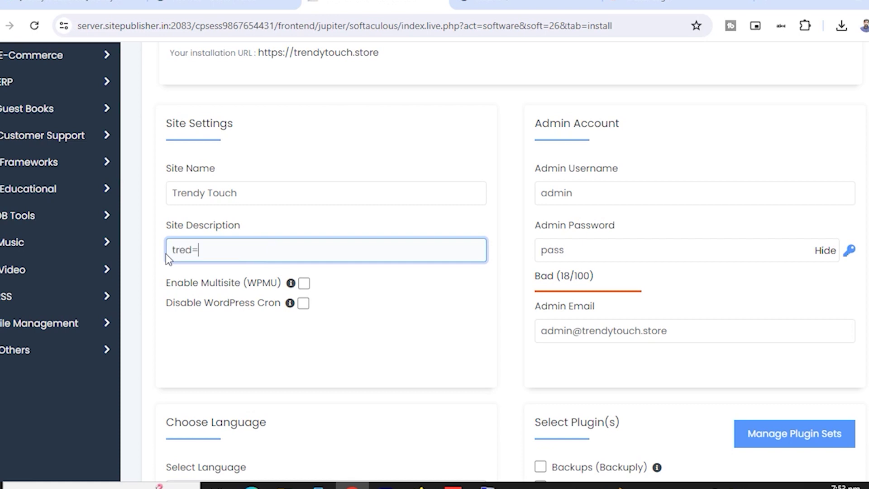
{"action": "key", "text": "BackSpace"}
{"action": "key", "text": "BackSpace"}
{"action": "key", "text": "BackSpace"}
{"action": "key", "text": "BackSpace"}
{"action": "key", "text": "BackSpace"}
{"action": "type", "text": "find trending pr"}
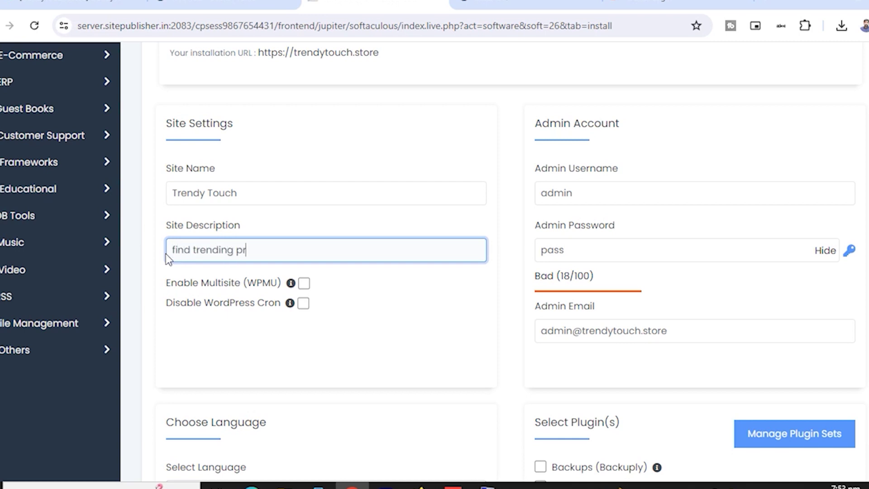
{"action": "type", "text": "oducts here"}
{"action": "left_click", "coordinate": [304, 285]}
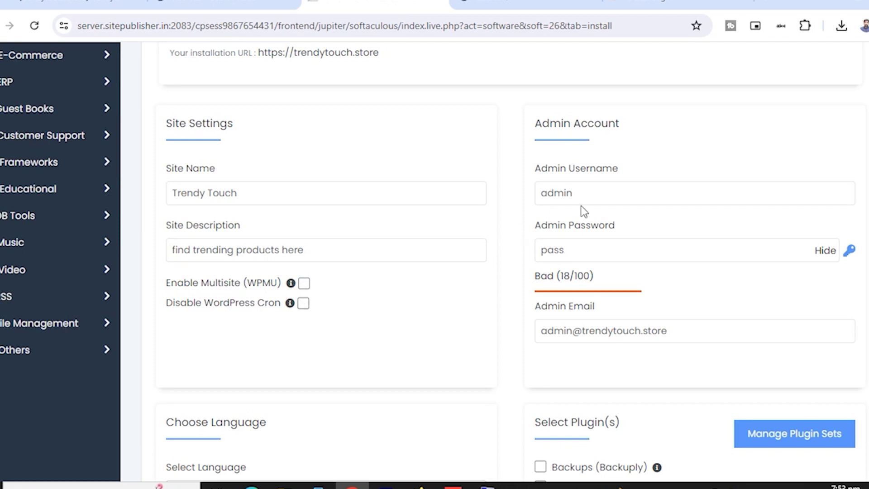
Fill the admin username from the saved suggestion and type a new strong admin password.
{"action": "left_click", "coordinate": [607, 192]}
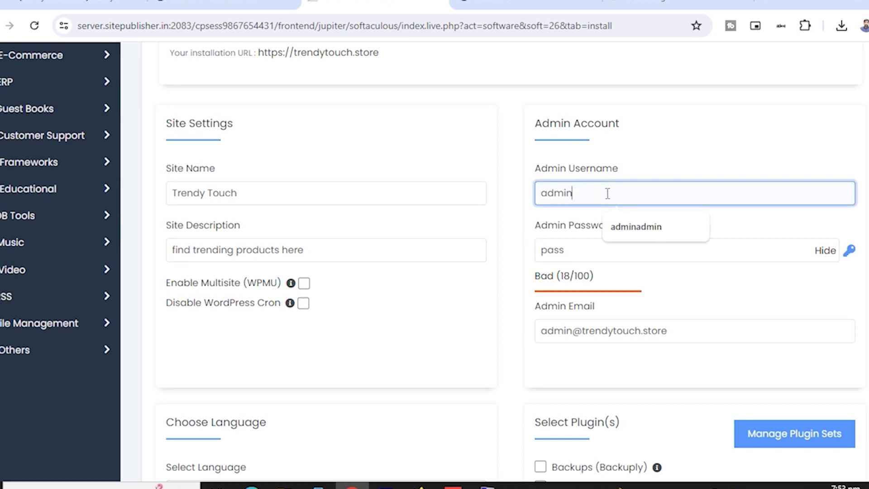
{"action": "left_click", "coordinate": [631, 225]}
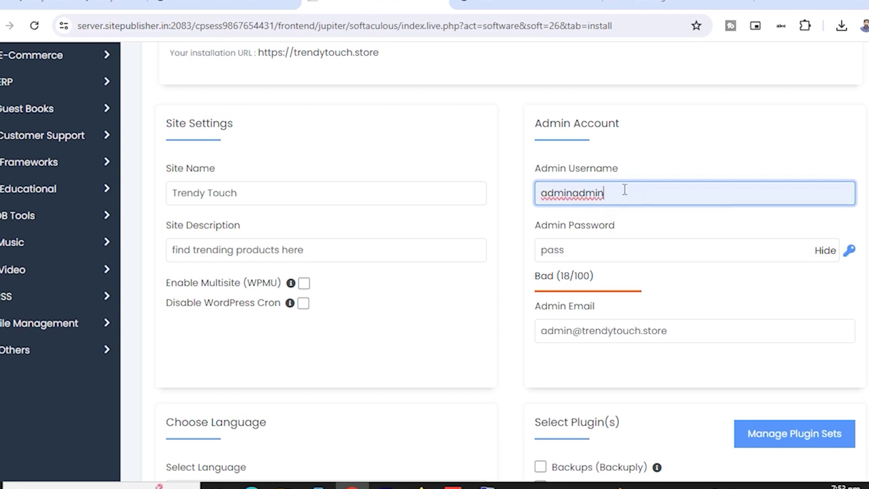
{"action": "left_click", "coordinate": [661, 248]}
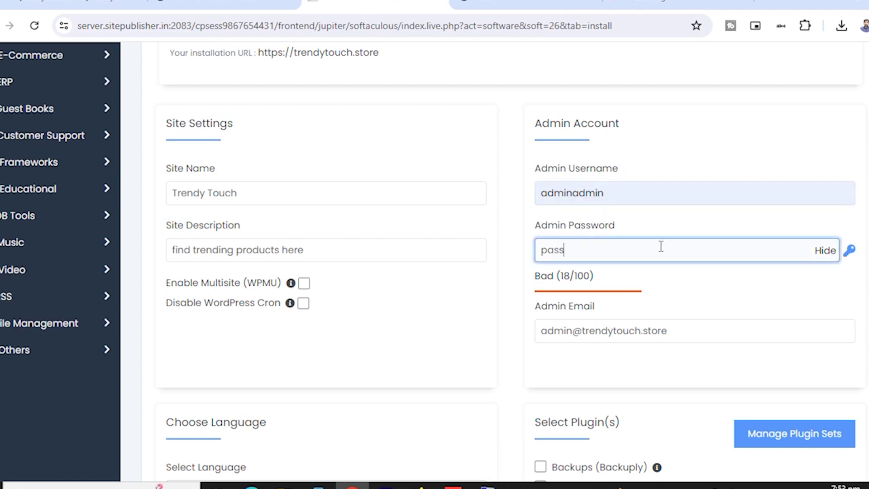
{"action": "left_click", "coordinate": [827, 253]}
{"action": "left_click", "coordinate": [595, 254]}
{"action": "left_click_drag", "start_coordinate": [596, 254], "coordinate": [505, 256]}
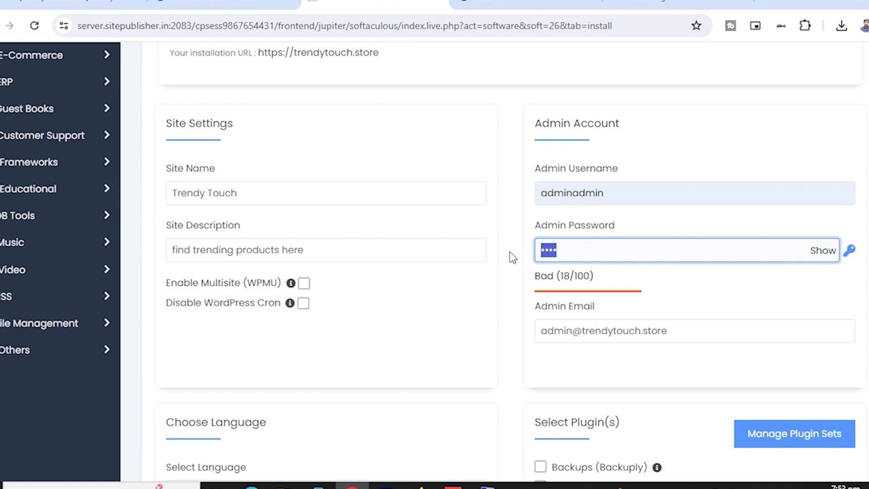
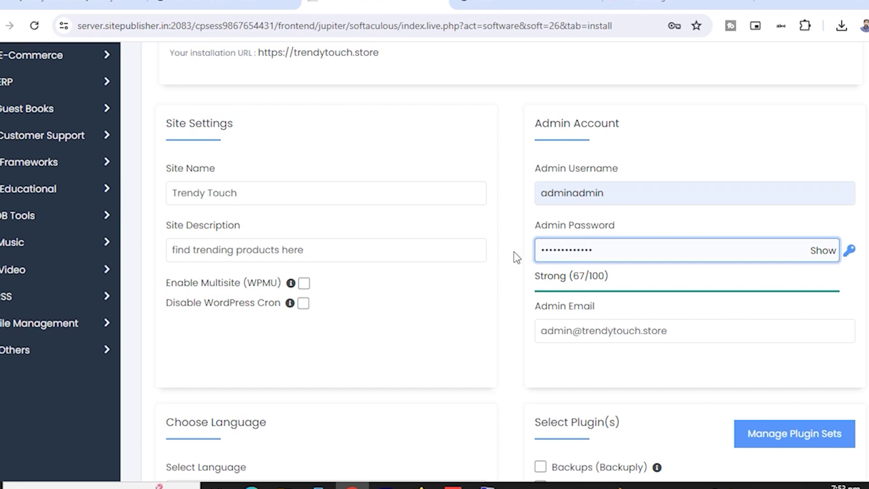
Replace the default admin e-mail with the owner's own e-mail address.
{"action": "left_click", "coordinate": [667, 331]}
{"action": "left_click_drag", "start_coordinate": [667, 331], "coordinate": [546, 332]}
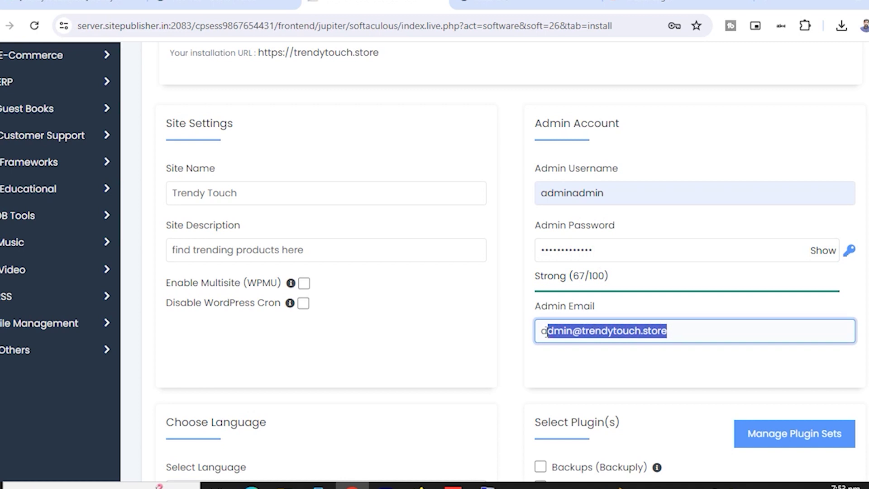
{"action": "key", "text": "BackSpace"}
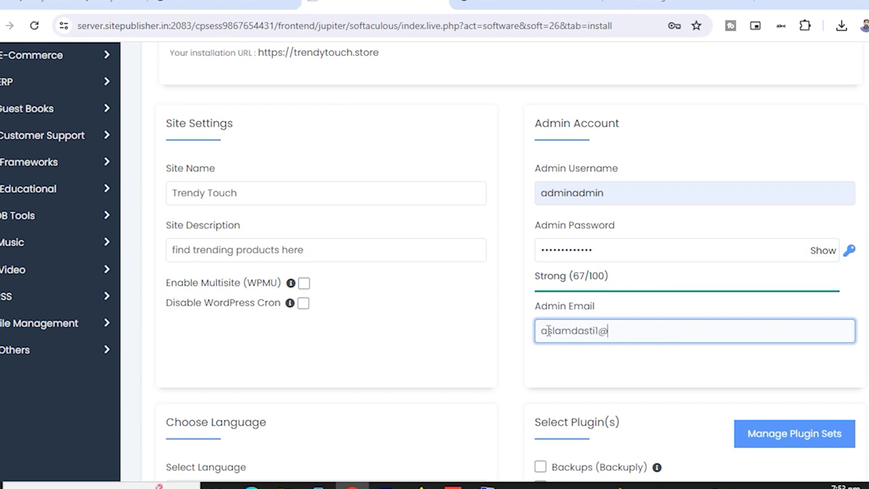
{"action": "scroll", "coordinate": [478, 337], "scroll_direction": "down", "scroll_amount": 1}
{"action": "scroll", "coordinate": [479, 338], "scroll_direction": "down", "scroll_amount": 3}
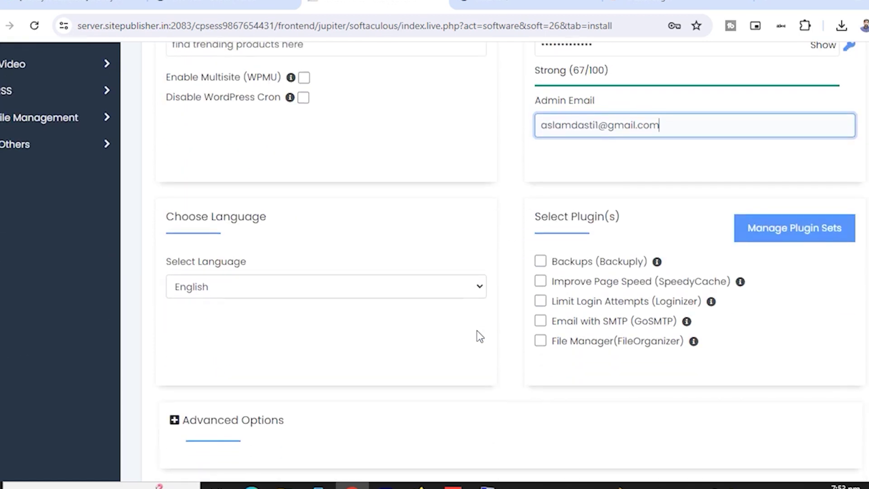
{"action": "left_click", "coordinate": [333, 286]}
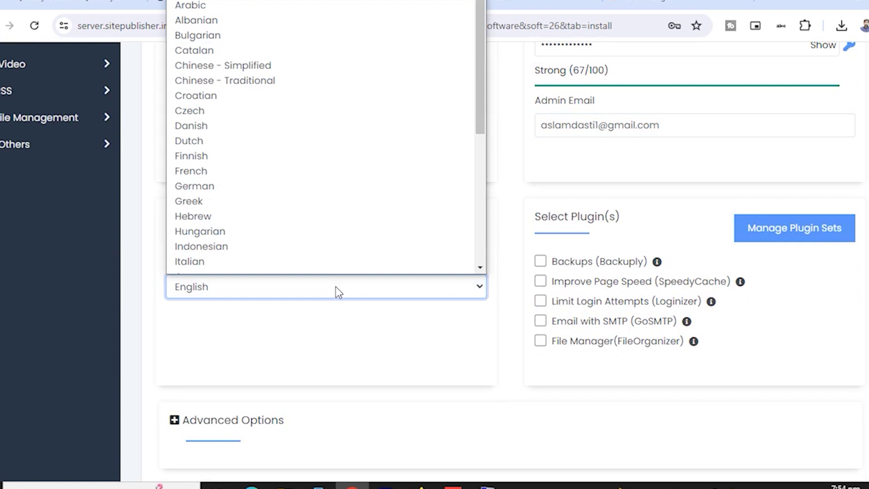
{"action": "left_click", "coordinate": [335, 286]}
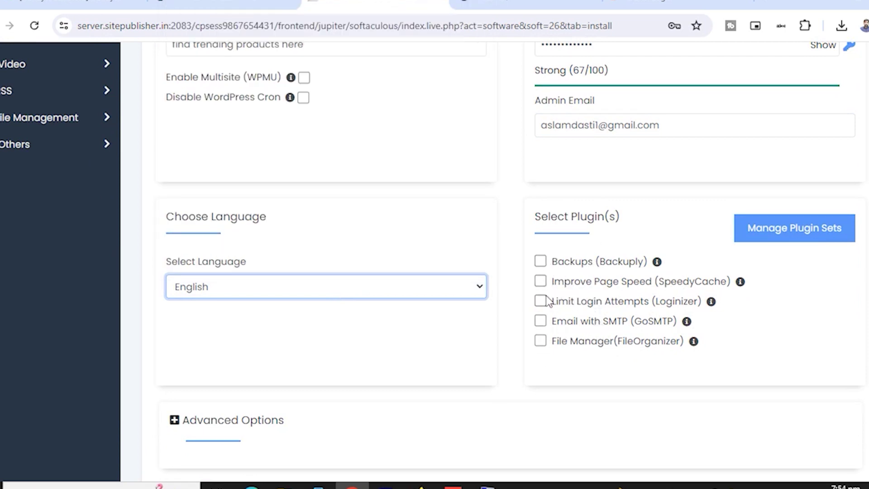
{"action": "left_click", "coordinate": [541, 341]}
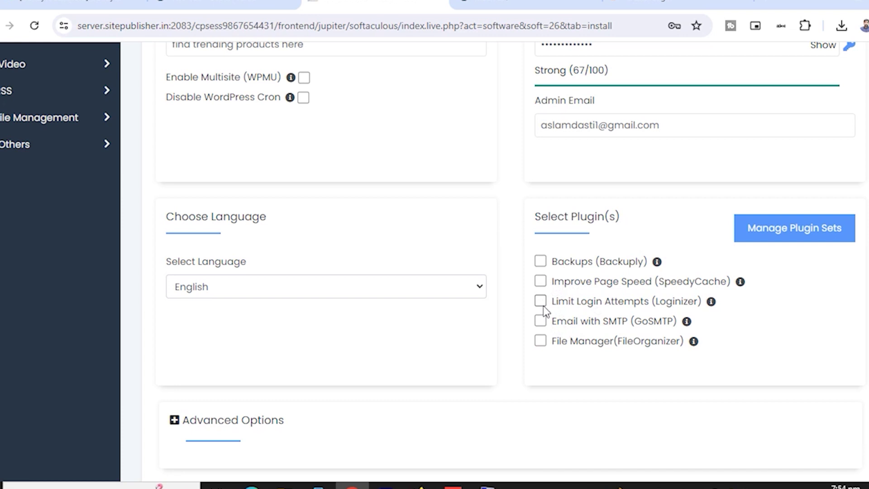
{"action": "scroll", "coordinate": [517, 295], "scroll_direction": "down", "scroll_amount": 6}
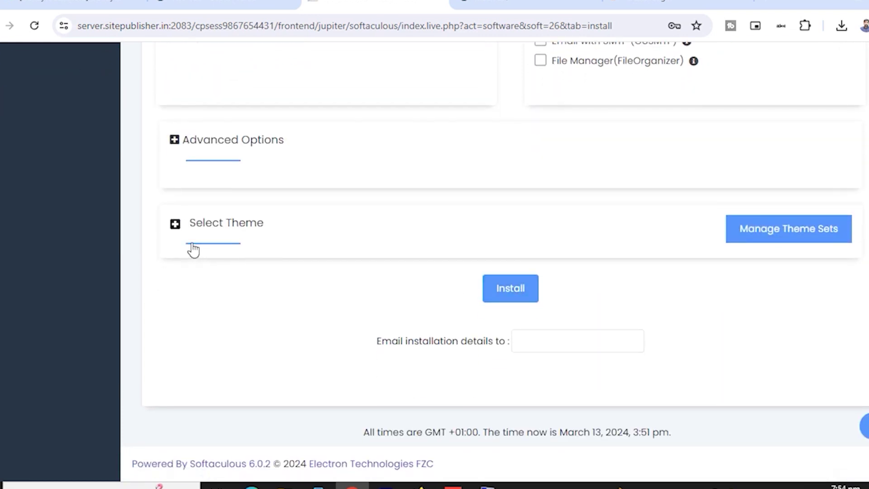
{"action": "left_click", "coordinate": [176, 226]}
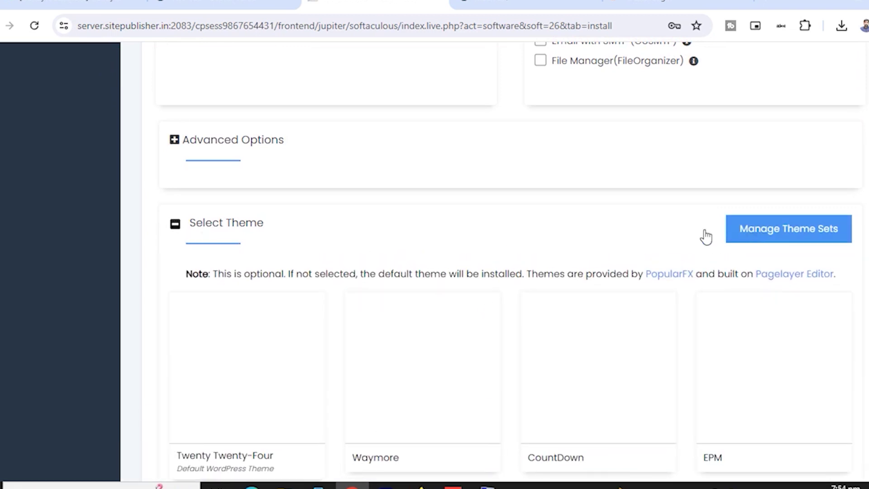
{"action": "left_click", "coordinate": [174, 141]}
{"action": "left_click", "coordinate": [175, 141]}
{"action": "scroll", "coordinate": [272, 274], "scroll_direction": "down", "scroll_amount": 4}
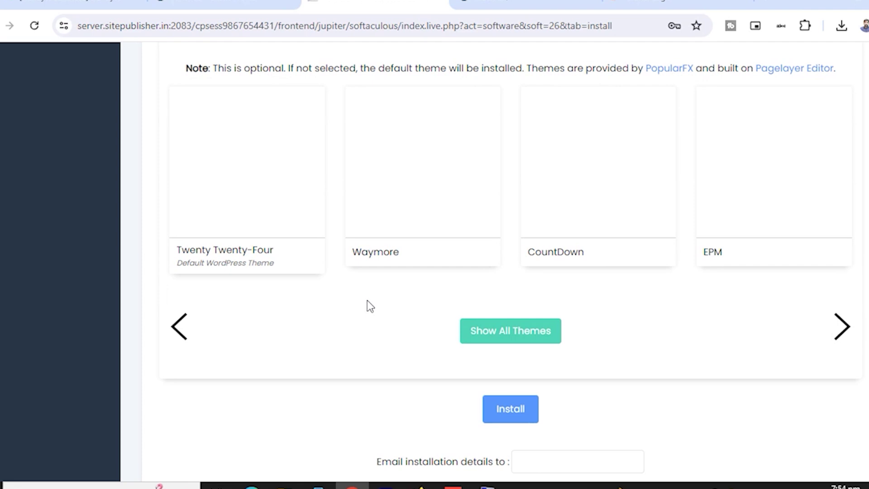
{"action": "scroll", "coordinate": [369, 303], "scroll_direction": "up", "scroll_amount": 8}
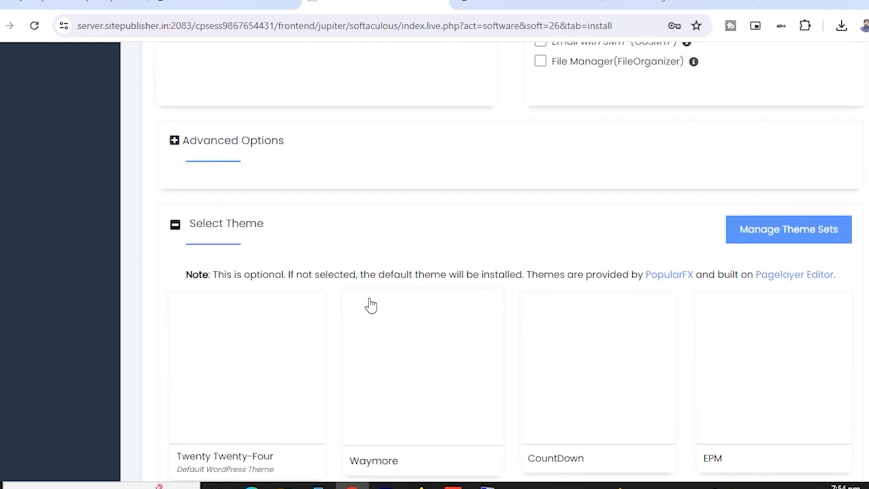
{"action": "scroll", "coordinate": [371, 306], "scroll_direction": "down", "scroll_amount": 8}
{"action": "scroll", "coordinate": [375, 303], "scroll_direction": "down", "scroll_amount": 3}
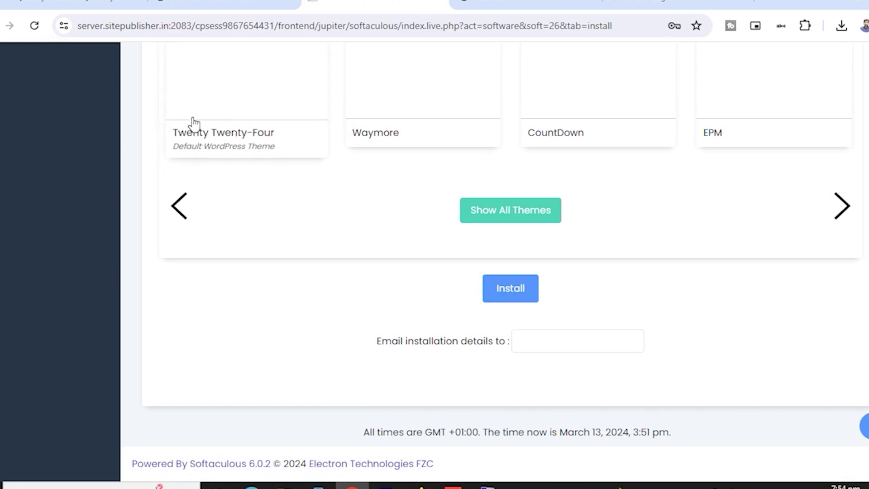
Start the WordPress installation and decline Chrome's offer to save the password.
{"action": "left_click", "coordinate": [511, 295]}
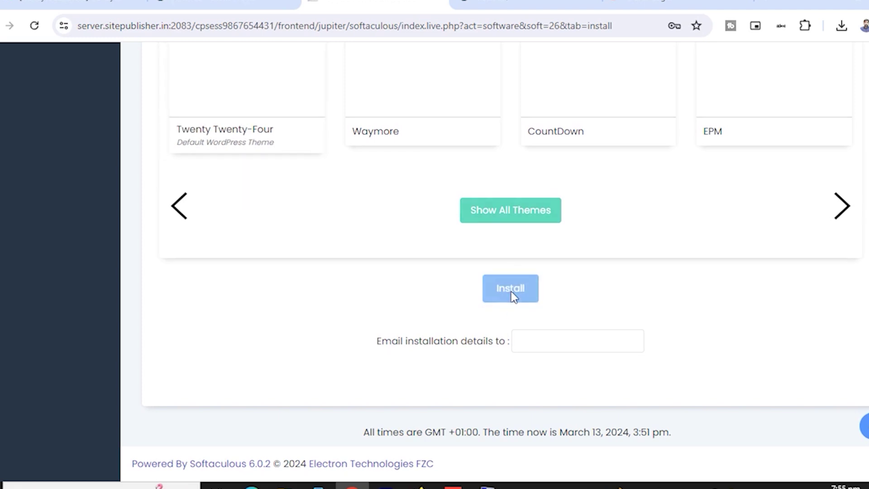
{"action": "left_click", "coordinate": [666, 239]}
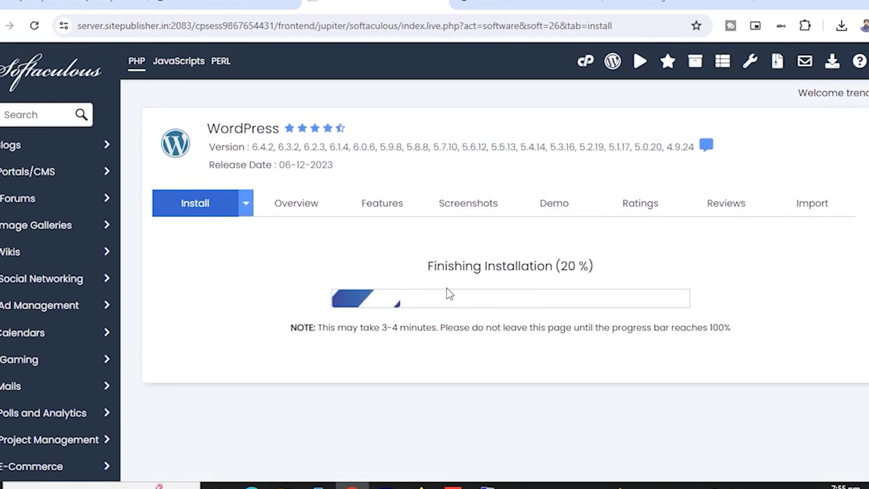
{"action": "scroll", "coordinate": [467, 294], "scroll_direction": "down", "scroll_amount": 3}
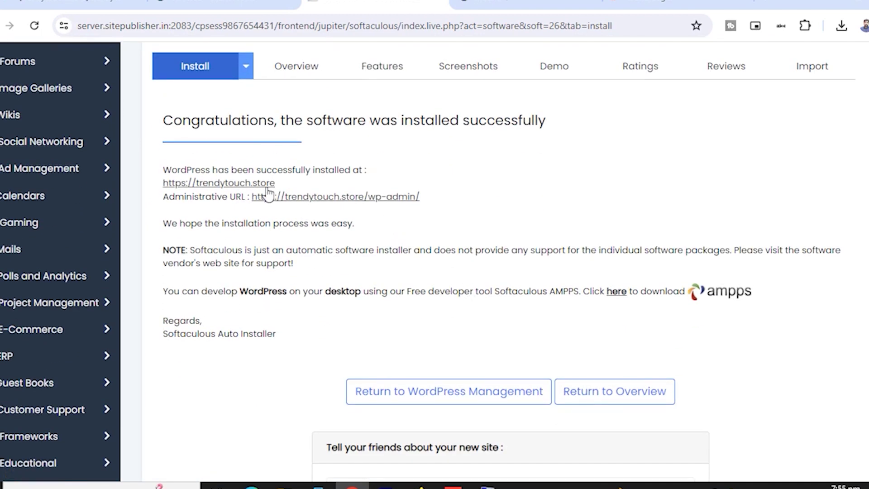
Check the newly installed site at trendytouch.store, then open its WordPress admin area.
{"action": "left_click", "coordinate": [249, 183]}
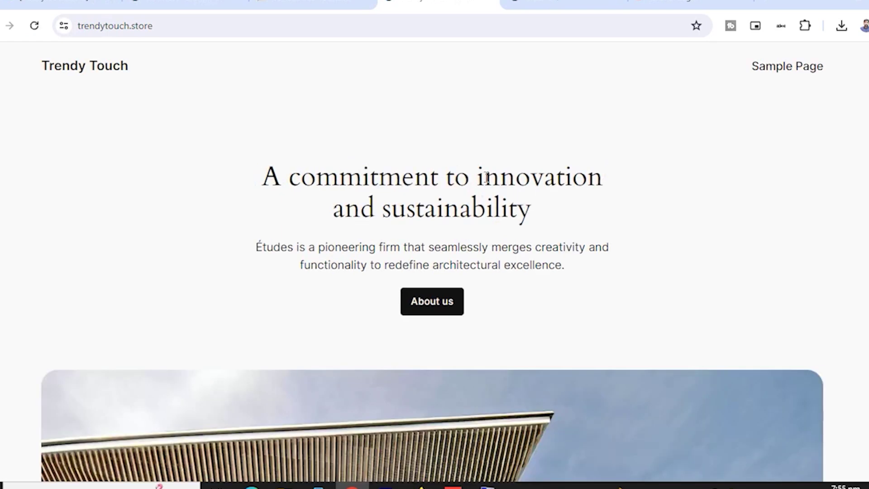
{"action": "scroll", "coordinate": [446, 163], "scroll_direction": "down", "scroll_amount": 15}
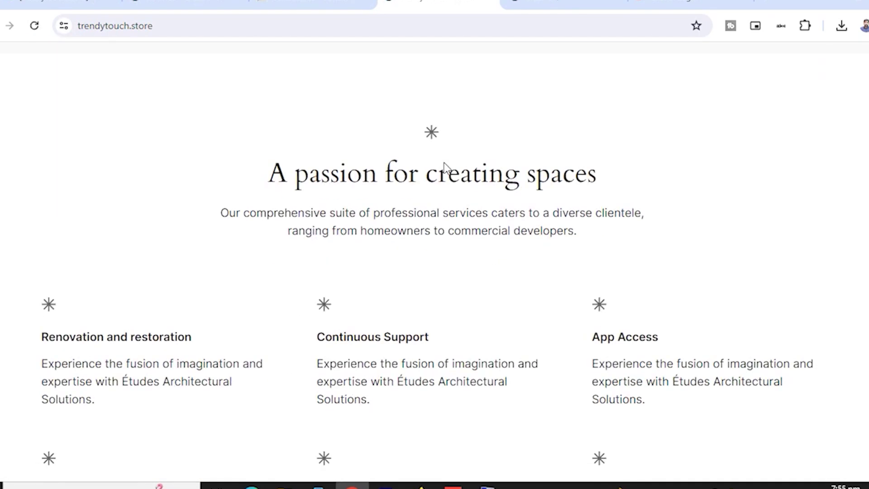
{"action": "scroll", "coordinate": [445, 164], "scroll_direction": "down", "scroll_amount": 10}
{"action": "scroll", "coordinate": [443, 167], "scroll_direction": "up", "scroll_amount": 12}
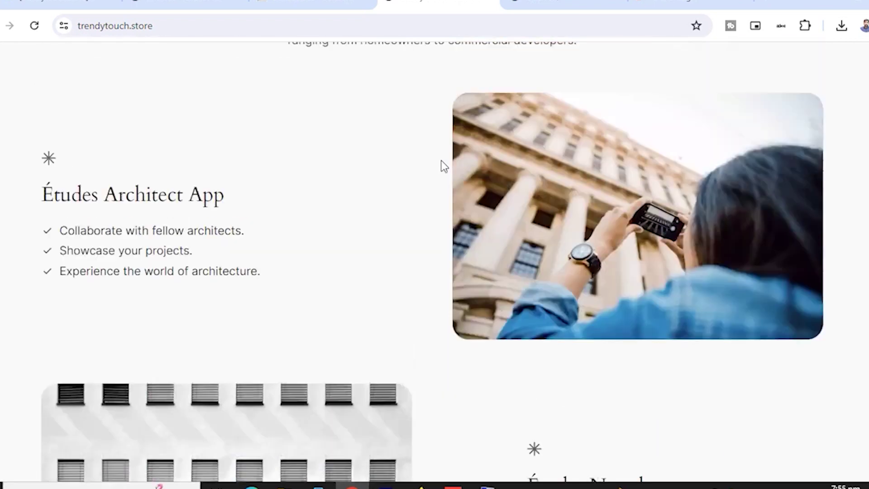
{"action": "left_click", "coordinate": [295, 2]}
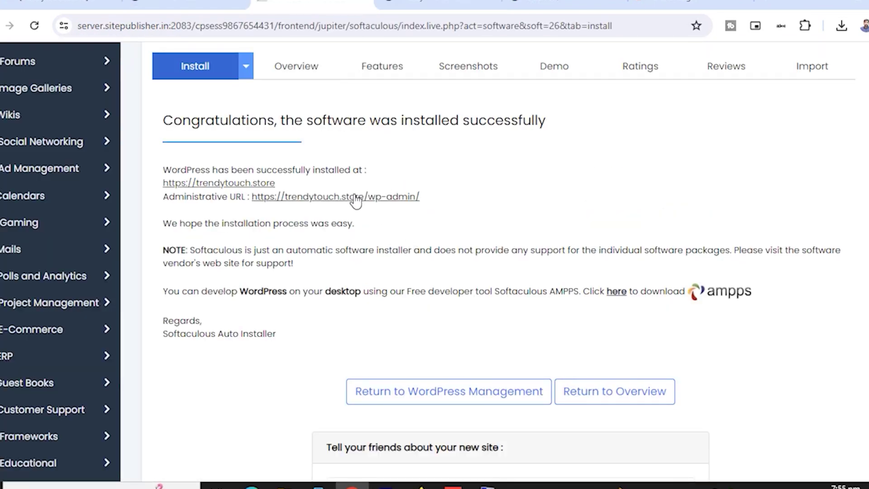
{"action": "left_click", "coordinate": [359, 196]}
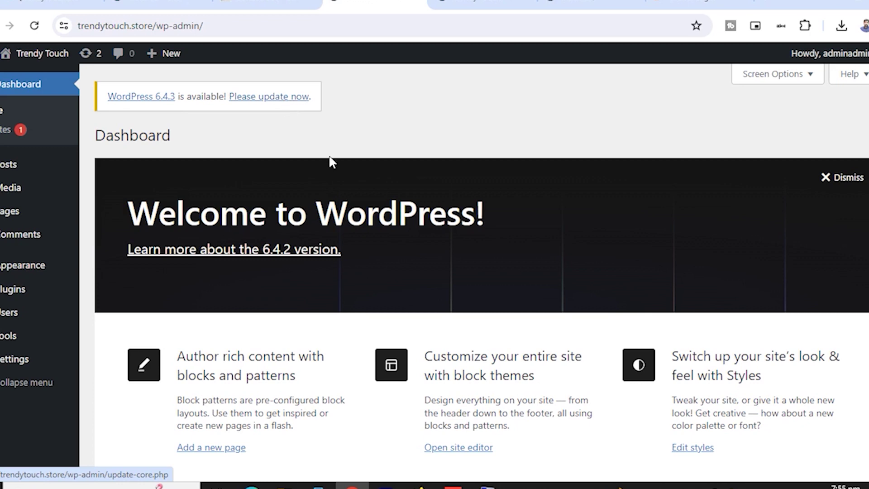
Return to Softaculous's success page and reopen the WordPress admin dashboard.
{"action": "scroll", "coordinate": [328, 156], "scroll_direction": "down", "scroll_amount": 7}
{"action": "scroll", "coordinate": [327, 157], "scroll_direction": "up", "scroll_amount": 6}
{"action": "scroll", "coordinate": [327, 156], "scroll_direction": "up", "scroll_amount": 2}
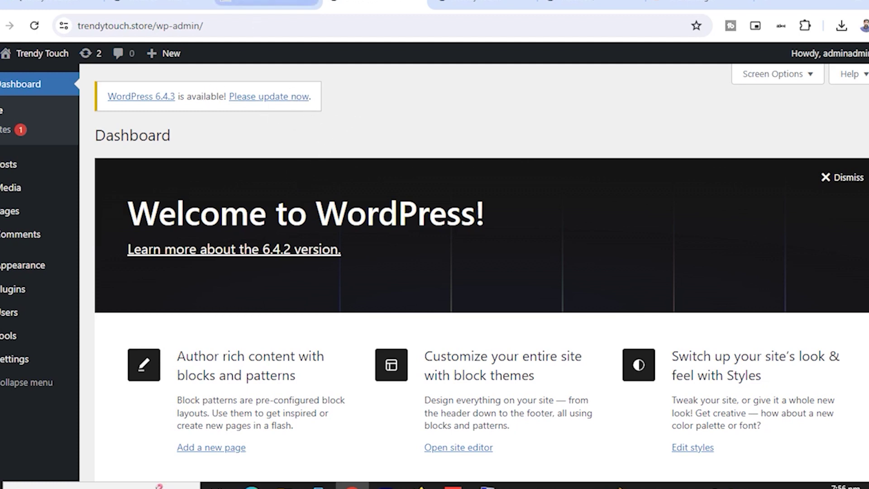
{"action": "left_click", "coordinate": [267, 3]}
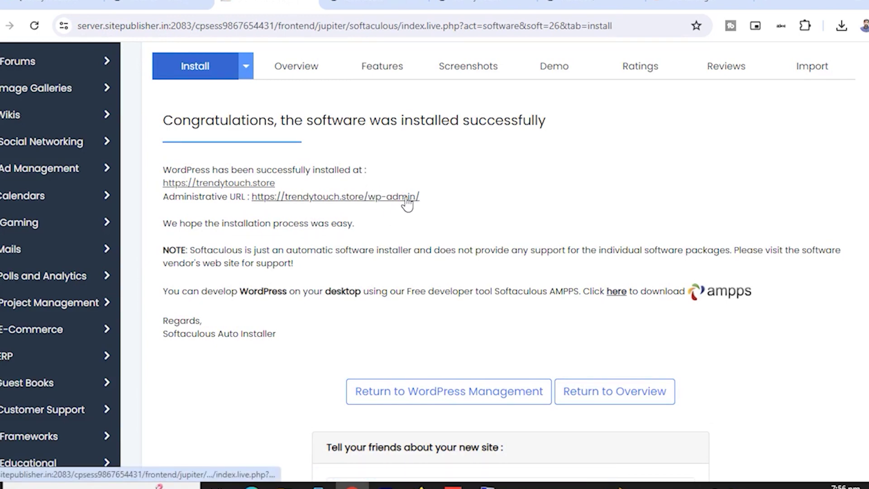
{"action": "left_click", "coordinate": [405, 199]}
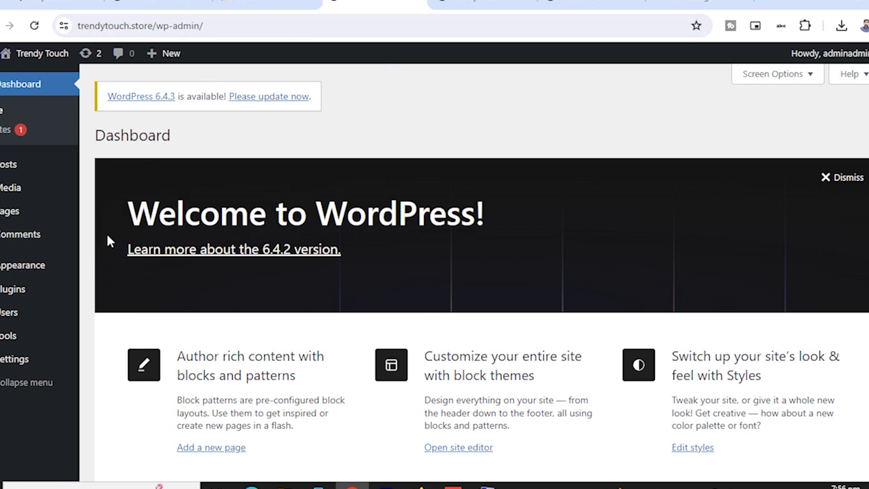
From Appearance > Themes, request deletion of the Twenty Twenty-Three theme.
{"action": "mouse_move", "coordinate": [27, 265]}
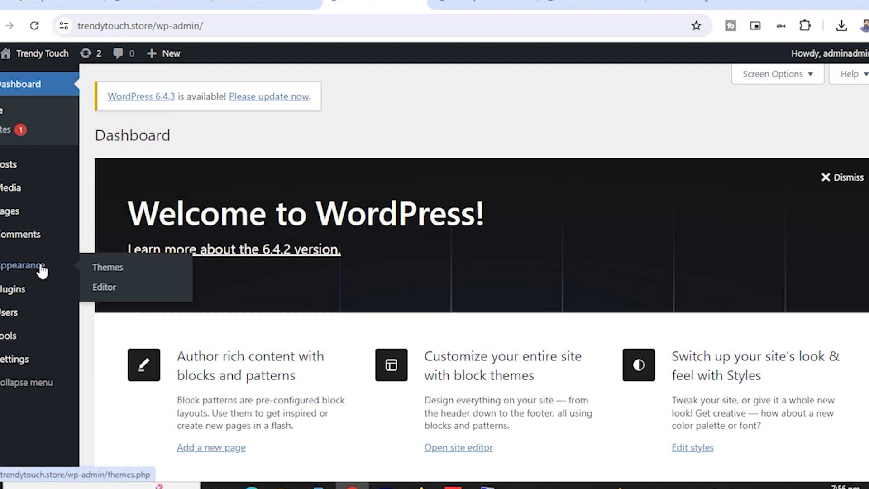
{"action": "left_click", "coordinate": [113, 274]}
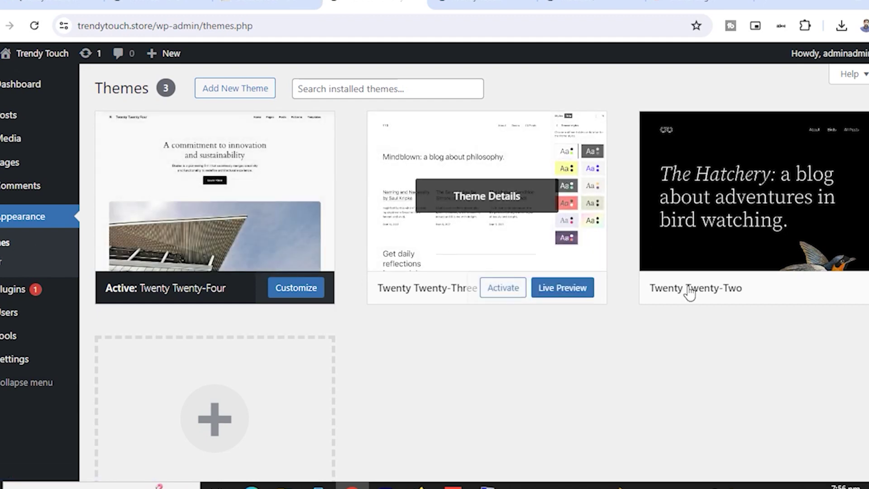
{"action": "left_click", "coordinate": [445, 235]}
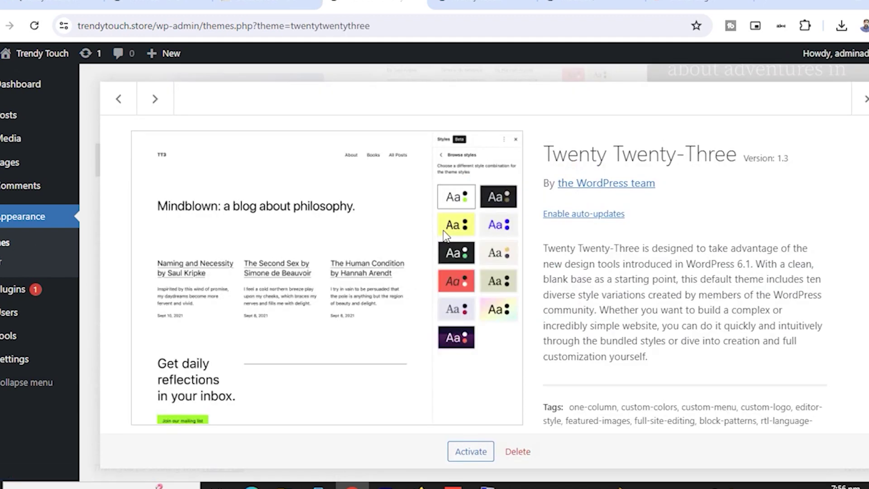
{"action": "left_click", "coordinate": [518, 451]}
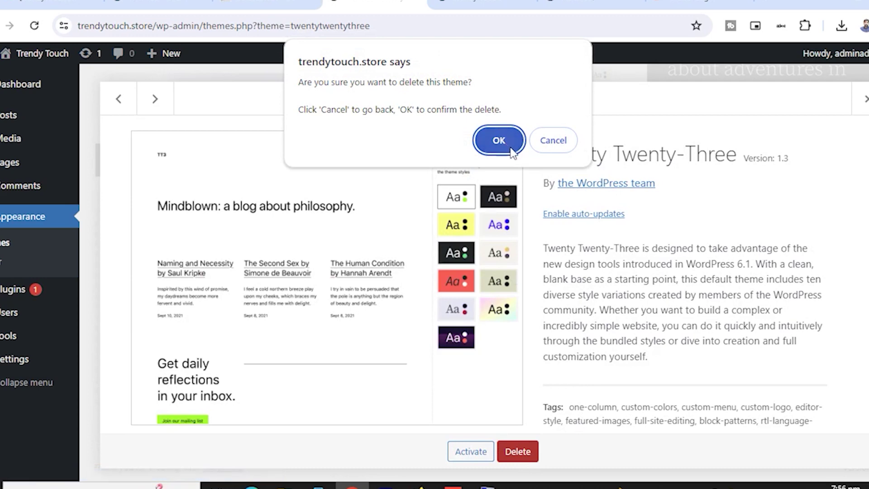
Confirm deleting Twenty Twenty-Three, delete Twenty Twenty-Two too, and go to Add New Theme.
{"action": "left_click", "coordinate": [499, 140]}
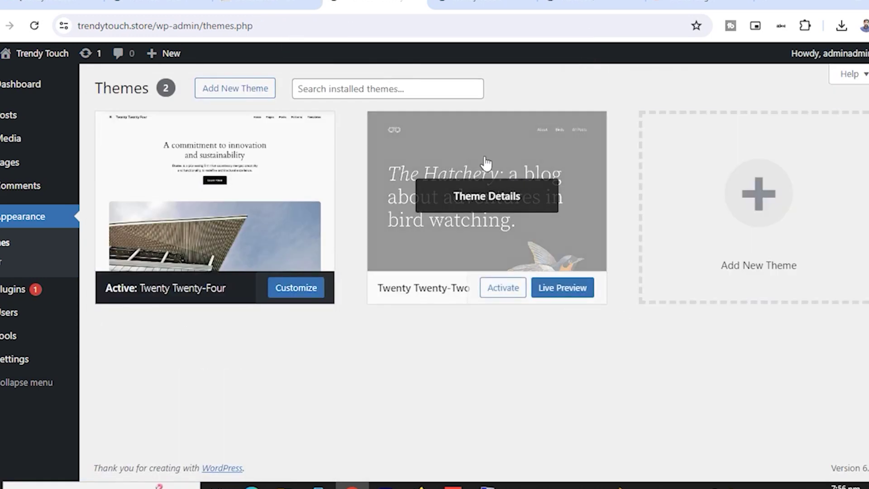
{"action": "left_click", "coordinate": [476, 156]}
{"action": "left_click", "coordinate": [518, 451]}
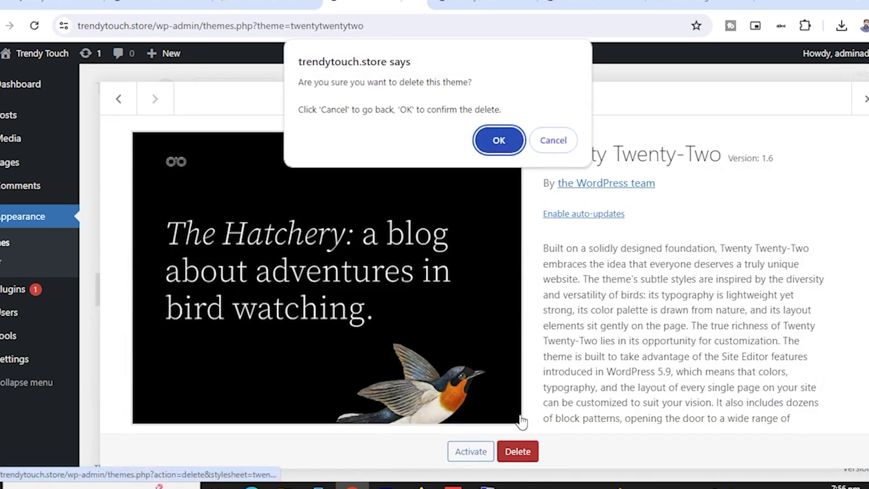
{"action": "left_click", "coordinate": [499, 140]}
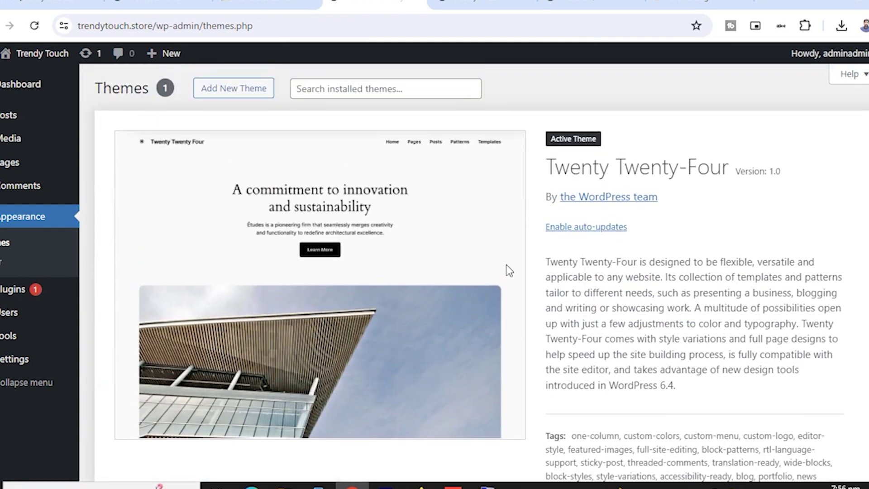
{"action": "scroll", "coordinate": [506, 264], "scroll_direction": "down", "scroll_amount": 2}
{"action": "scroll", "coordinate": [506, 264], "scroll_direction": "up", "scroll_amount": 2}
{"action": "left_click", "coordinate": [252, 92]}
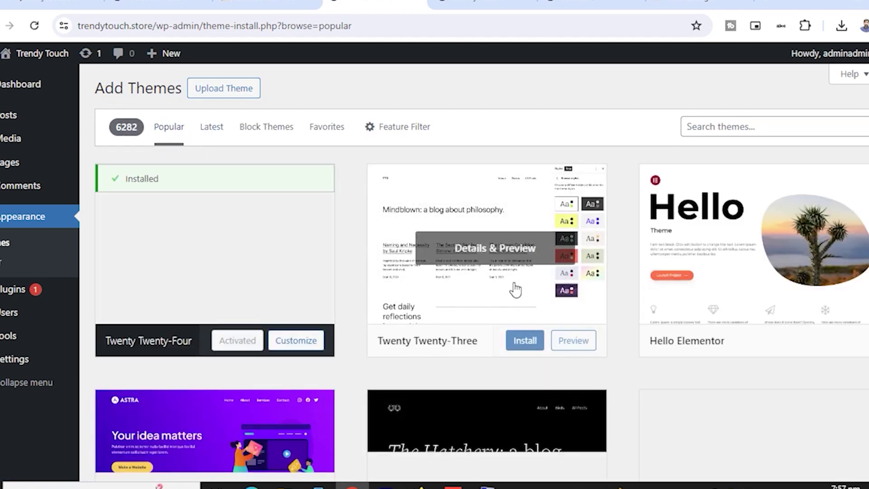
Browse the Latest, Block Themes and Favorites theme lists, then show the Feature Filter options.
{"action": "scroll", "coordinate": [606, 252], "scroll_direction": "down", "scroll_amount": 5}
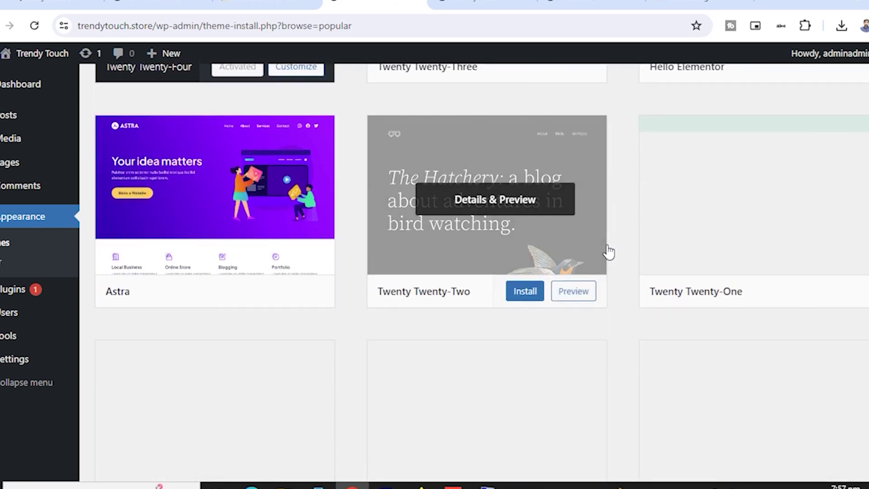
{"action": "scroll", "coordinate": [607, 252], "scroll_direction": "up", "scroll_amount": 5}
{"action": "left_click", "coordinate": [209, 134]}
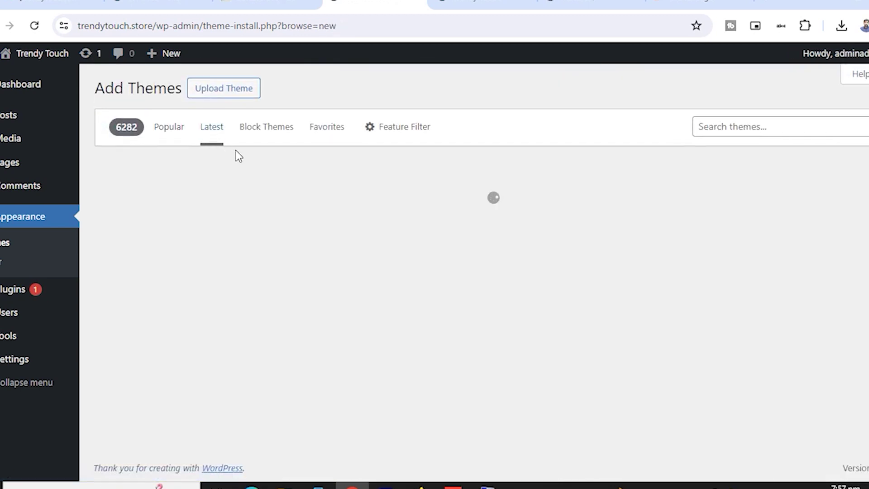
{"action": "left_click", "coordinate": [267, 133]}
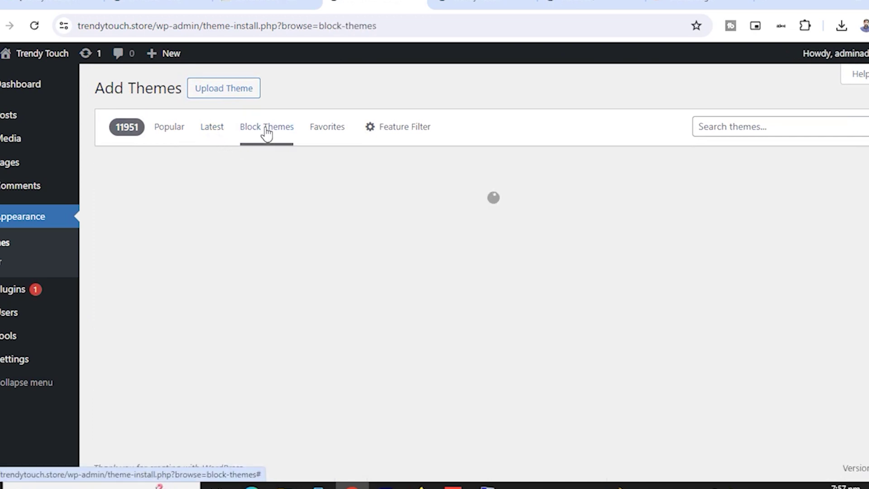
{"action": "left_click", "coordinate": [337, 137]}
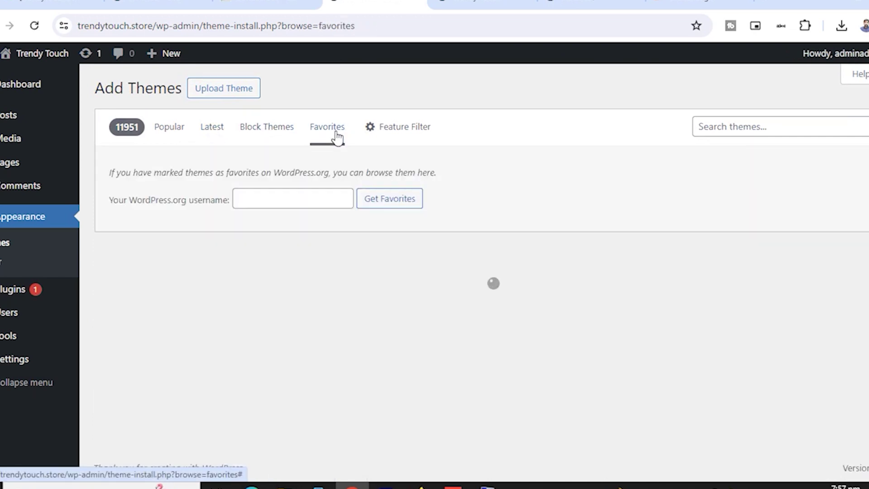
{"action": "left_click", "coordinate": [383, 134]}
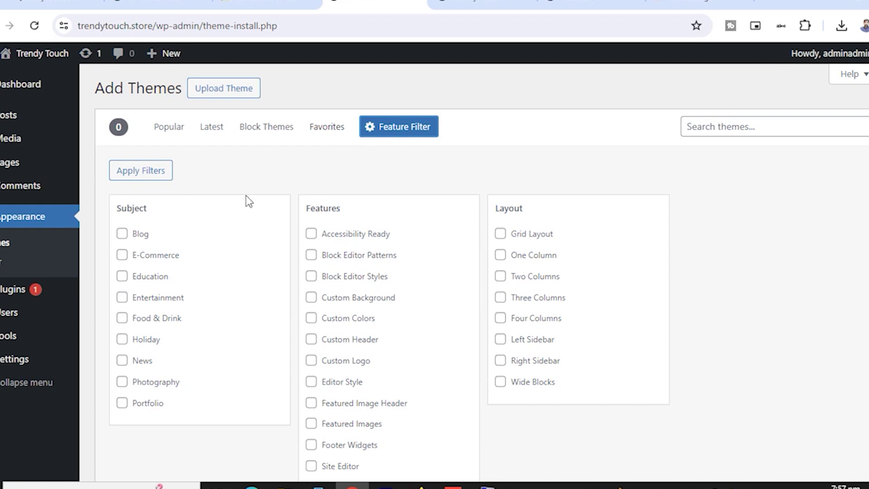
{"action": "left_click", "coordinate": [167, 136]}
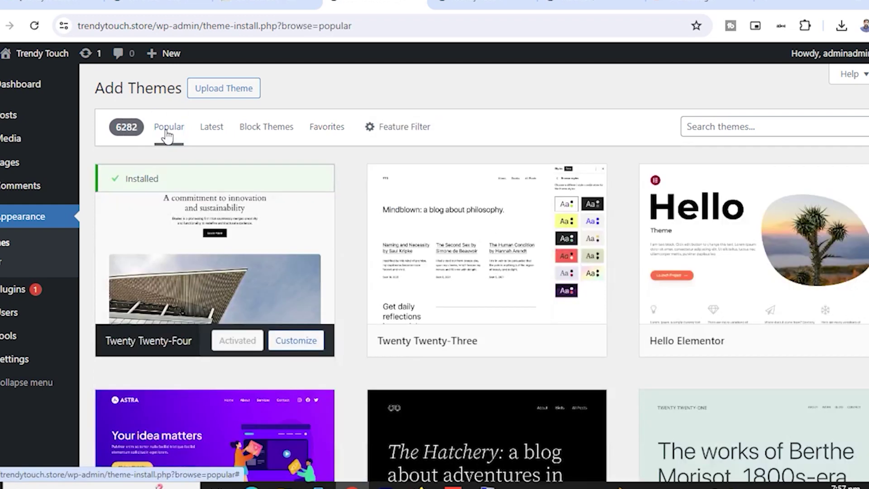
{"action": "scroll", "coordinate": [433, 362], "scroll_direction": "down", "scroll_amount": 2}
{"action": "scroll", "coordinate": [433, 362], "scroll_direction": "down", "scroll_amount": 3}
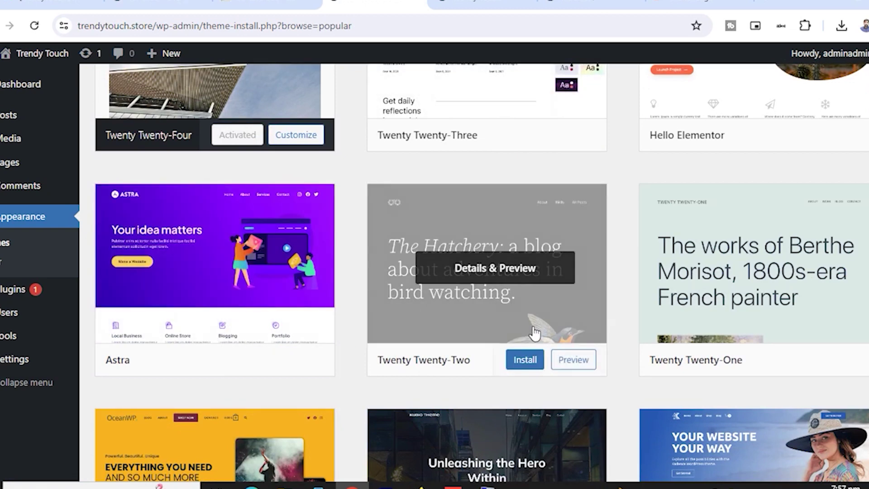
{"action": "scroll", "coordinate": [755, 347], "scroll_direction": "down", "scroll_amount": 5}
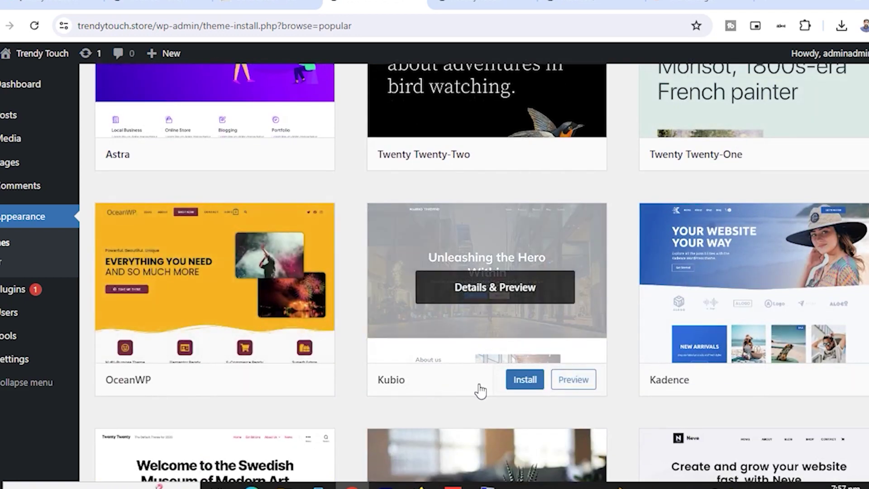
{"action": "scroll", "coordinate": [661, 350], "scroll_direction": "down", "scroll_amount": 5}
{"action": "scroll", "coordinate": [661, 349], "scroll_direction": "down", "scroll_amount": 2}
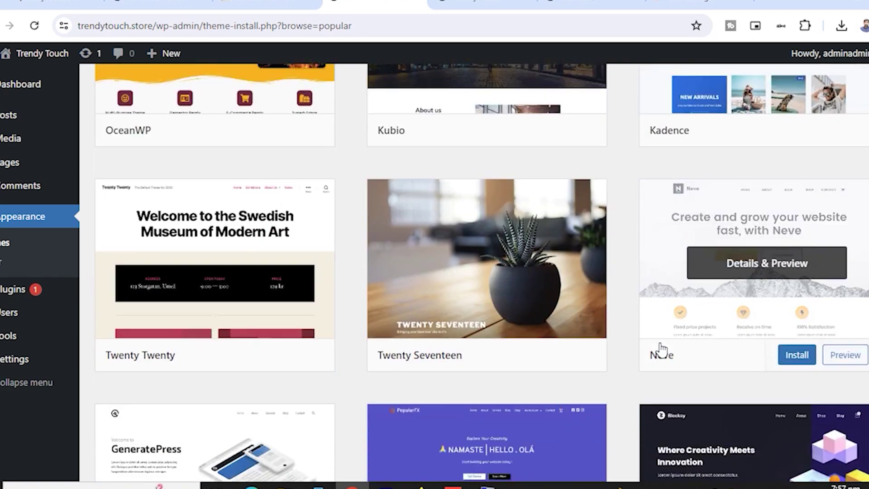
{"action": "scroll", "coordinate": [665, 326], "scroll_direction": "down", "scroll_amount": 5}
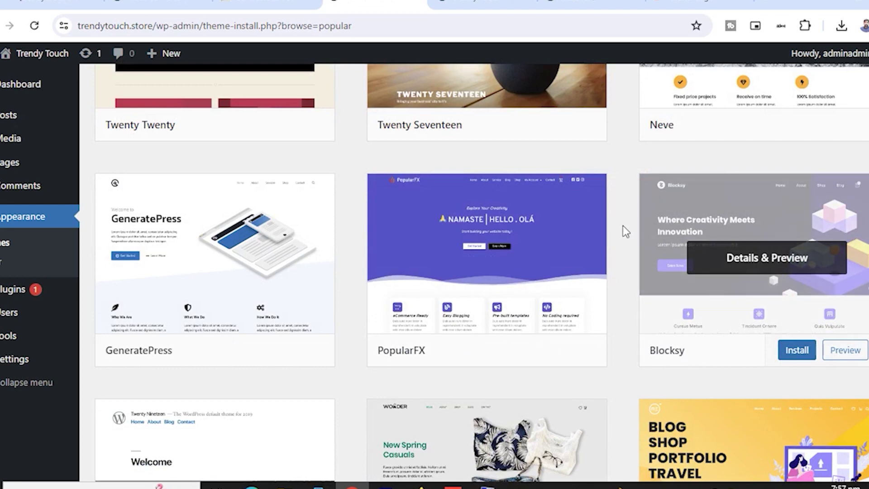
{"action": "scroll", "coordinate": [430, 334], "scroll_direction": "down", "scroll_amount": 6}
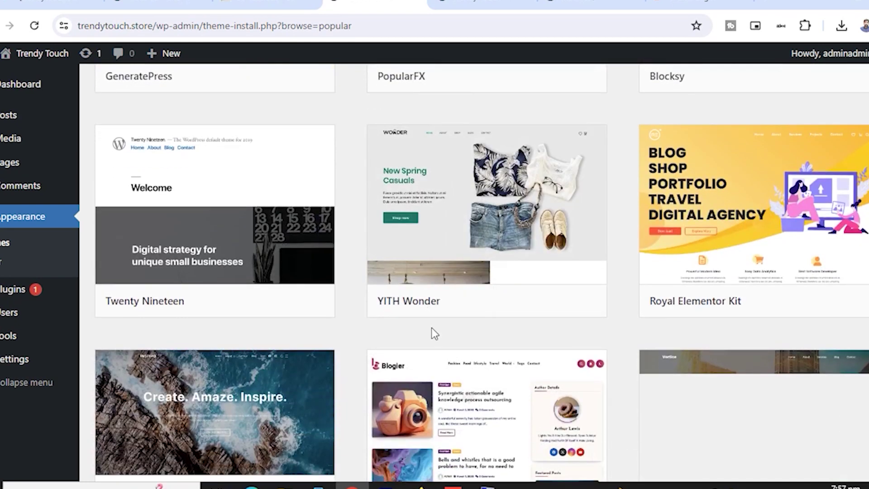
{"action": "scroll", "coordinate": [431, 329], "scroll_direction": "down", "scroll_amount": 3}
{"action": "scroll", "coordinate": [433, 333], "scroll_direction": "up", "scroll_amount": 2}
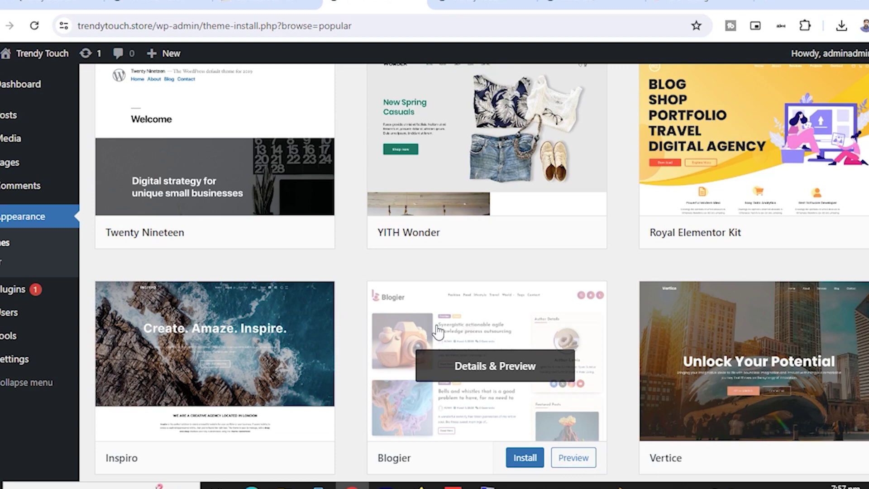
{"action": "scroll", "coordinate": [436, 325], "scroll_direction": "up", "scroll_amount": 4}
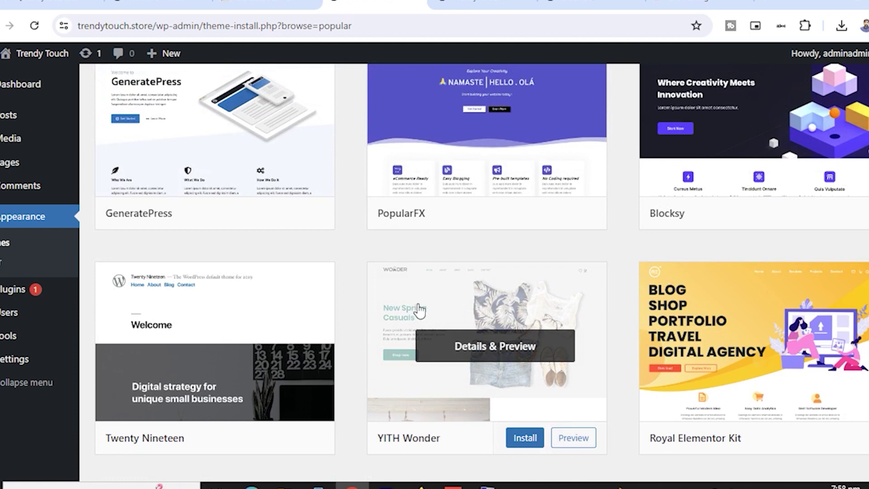
{"action": "scroll", "coordinate": [229, 249], "scroll_direction": "up", "scroll_amount": 2}
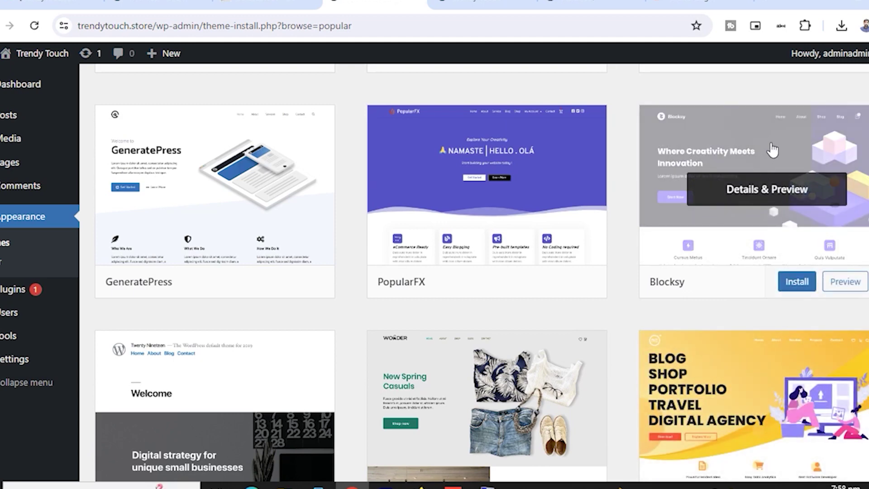
{"action": "left_click", "coordinate": [772, 145]}
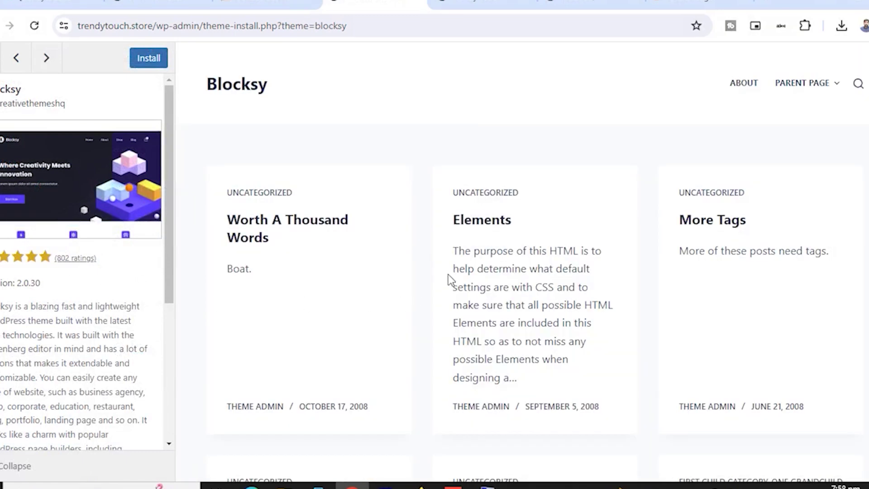
Install the Blocksy theme from its details preview and activate it.
{"action": "scroll", "coordinate": [306, 217], "scroll_direction": "down", "scroll_amount": 9}
{"action": "scroll", "coordinate": [97, 295], "scroll_direction": "down", "scroll_amount": 5}
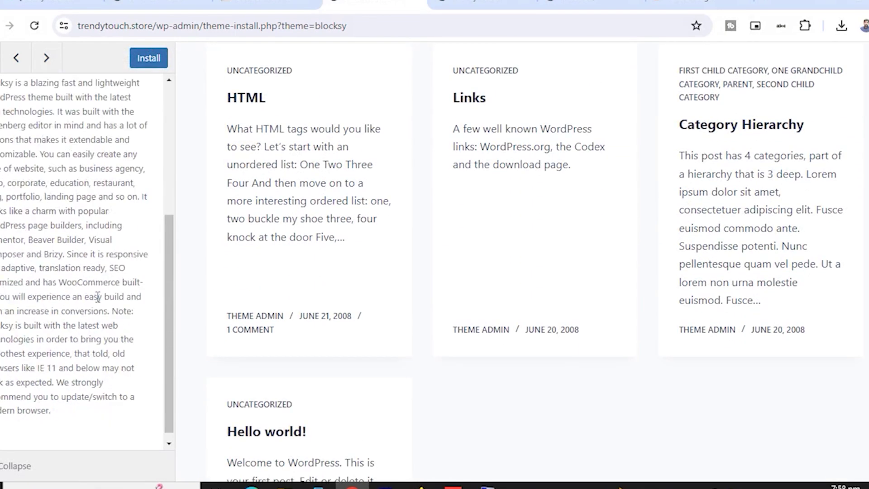
{"action": "scroll", "coordinate": [96, 295], "scroll_direction": "up", "scroll_amount": 5}
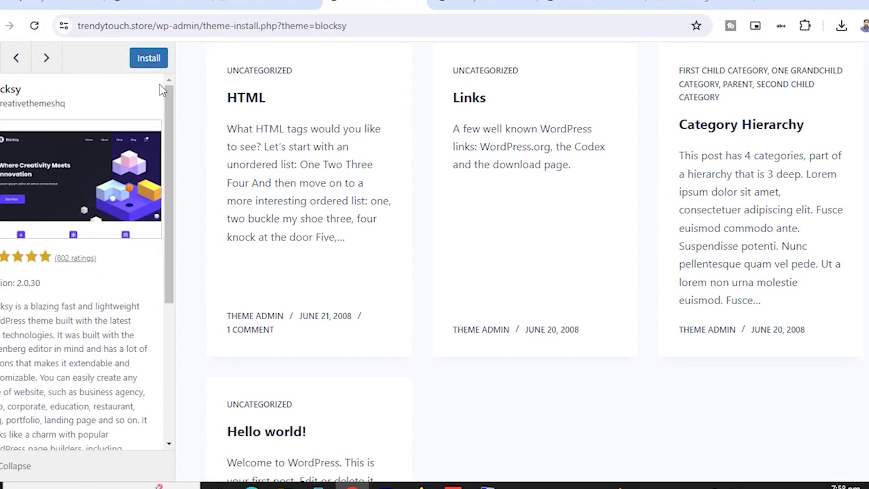
{"action": "left_click", "coordinate": [147, 59]}
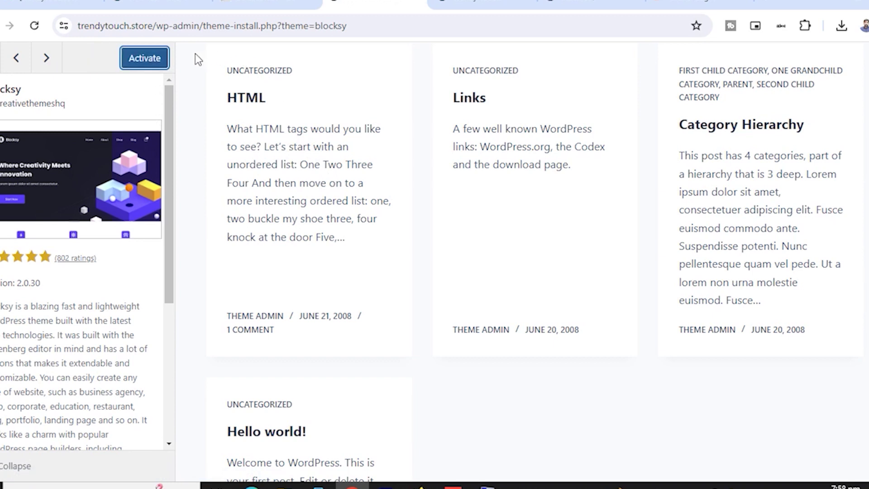
{"action": "left_click", "coordinate": [149, 59]}
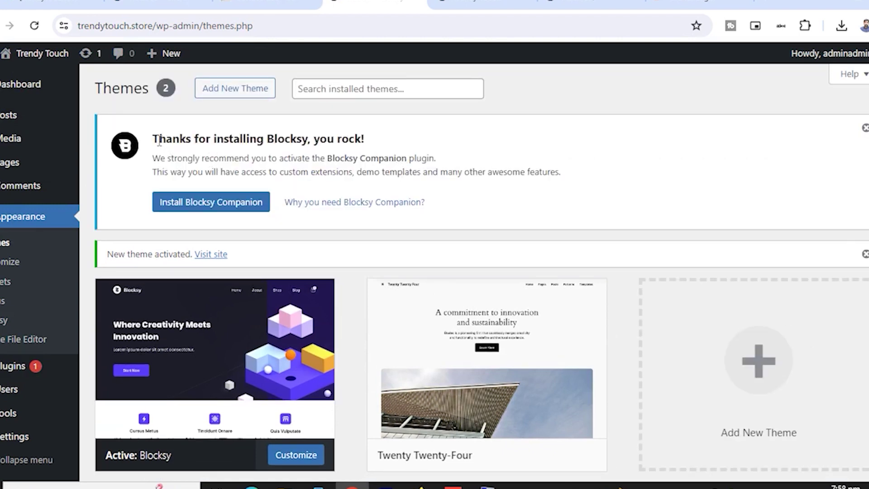
Read the Blocksy welcome notice, then install and activate the Blocksy Companion plugin from it.
{"action": "left_click_drag", "start_coordinate": [159, 139], "coordinate": [374, 146]}
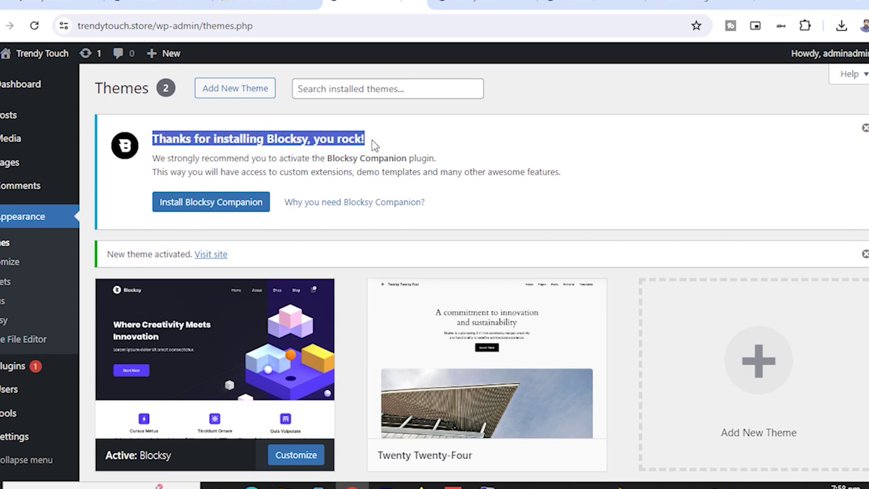
{"action": "left_click", "coordinate": [394, 155]}
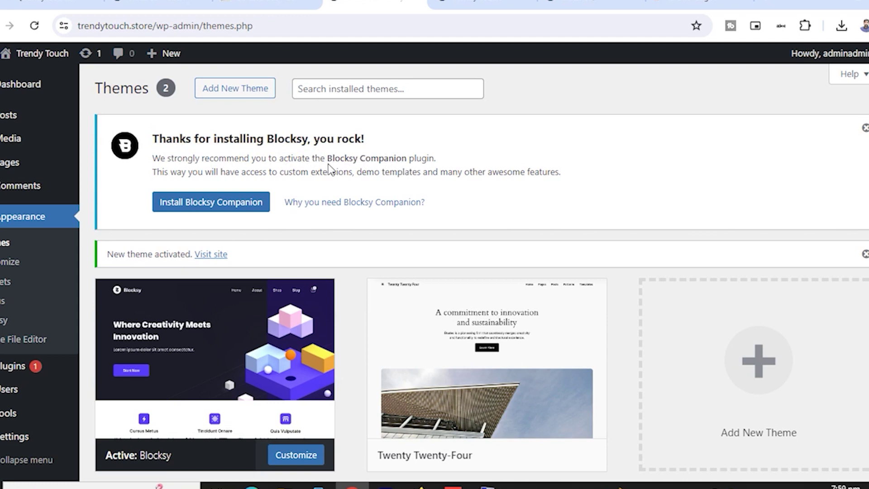
{"action": "mouse_move", "coordinate": [327, 158]}
{"action": "left_mouse_down"}
{"action": "mouse_move", "coordinate": [455, 161]}
{"action": "mouse_move", "coordinate": [326, 156]}
{"action": "left_mouse_up"}
{"action": "left_click", "coordinate": [434, 159]}
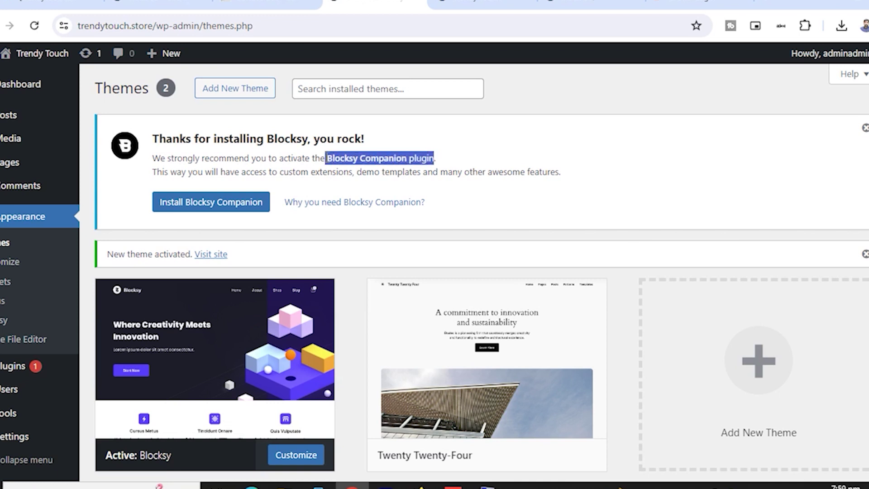
{"action": "left_click", "coordinate": [337, 160]}
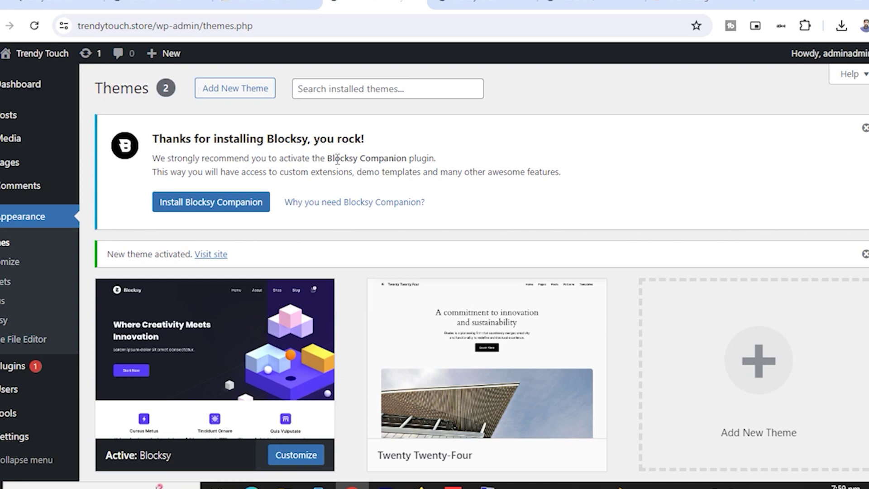
{"action": "left_click", "coordinate": [226, 205]}
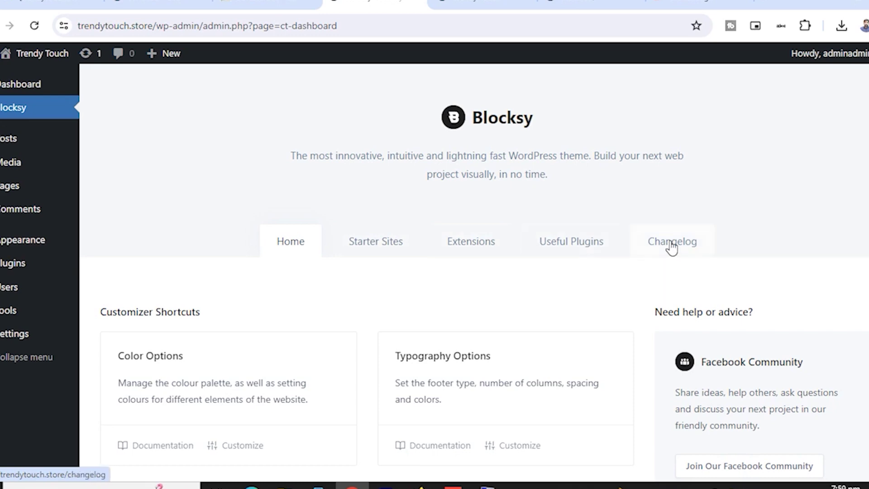
{"action": "scroll", "coordinate": [353, 277], "scroll_direction": "down", "scroll_amount": 7}
{"action": "scroll", "coordinate": [353, 277], "scroll_direction": "down", "scroll_amount": 5}
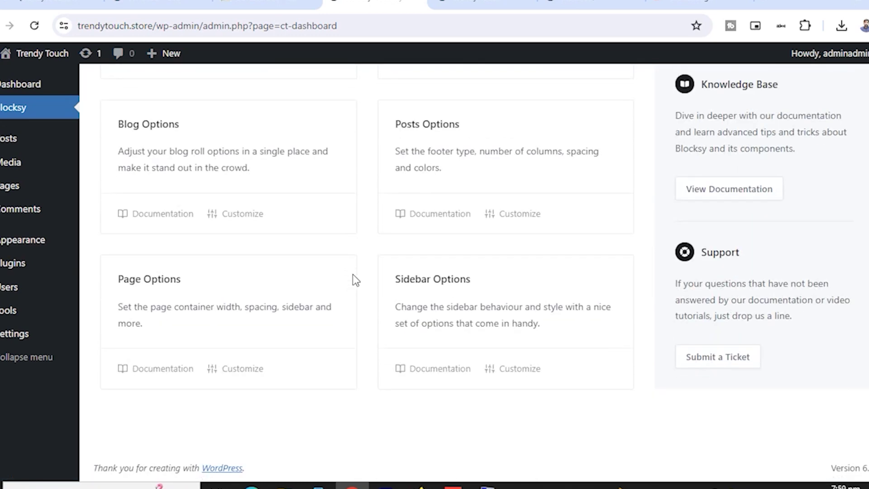
{"action": "scroll", "coordinate": [353, 277], "scroll_direction": "up", "scroll_amount": 12}
{"action": "left_click", "coordinate": [495, 4]}
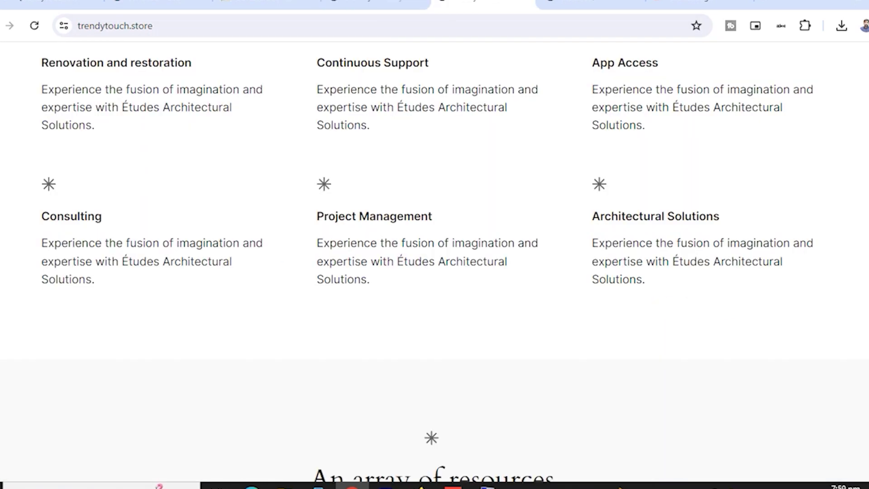
{"action": "scroll", "coordinate": [166, 178], "scroll_direction": "up", "scroll_amount": 5}
{"action": "scroll", "coordinate": [165, 178], "scroll_direction": "up", "scroll_amount": 8}
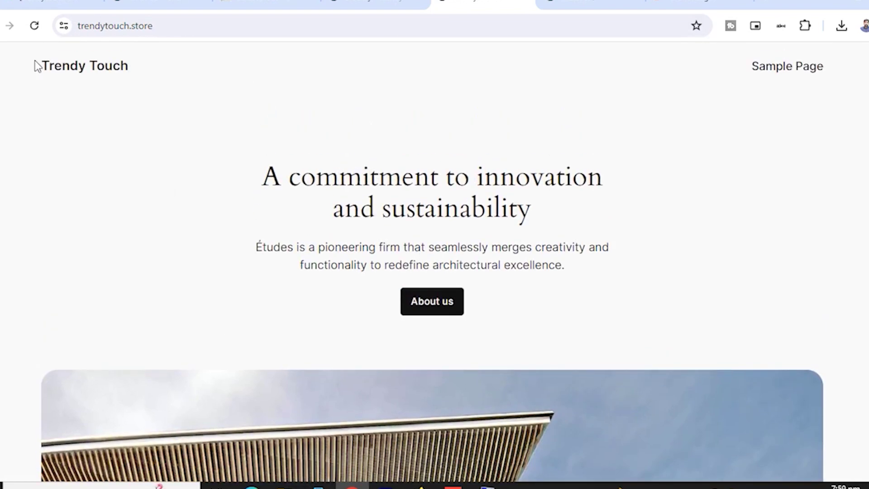
{"action": "left_click", "coordinate": [35, 26]}
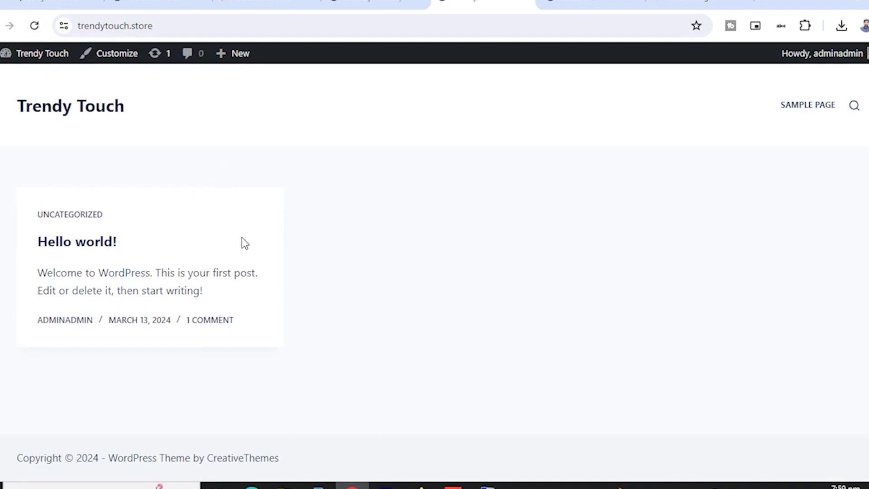
{"action": "left_click", "coordinate": [366, 4]}
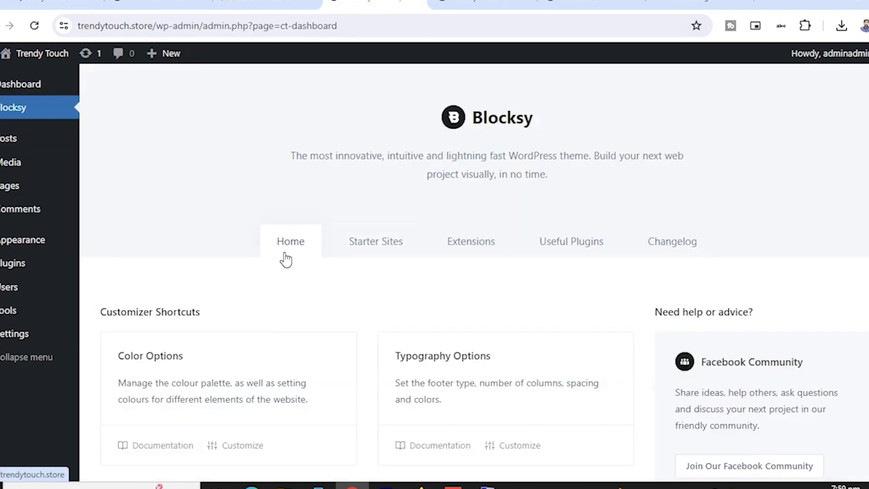
Scroll the Useful Plugins list and glance at the Starter Sites and Extensions sections.
{"action": "scroll", "coordinate": [475, 324], "scroll_direction": "down", "scroll_amount": 5}
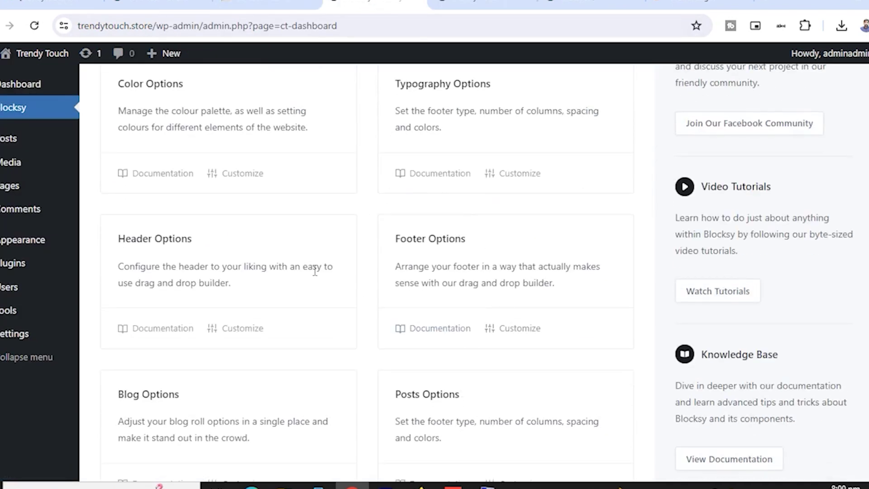
{"action": "scroll", "coordinate": [314, 271], "scroll_direction": "down", "scroll_amount": 5}
{"action": "scroll", "coordinate": [317, 271], "scroll_direction": "up", "scroll_amount": 10}
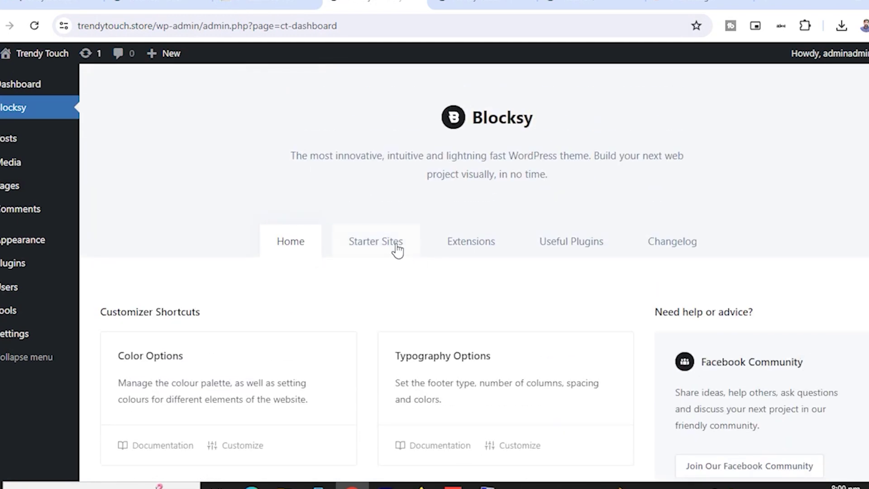
{"action": "left_click", "coordinate": [398, 251]}
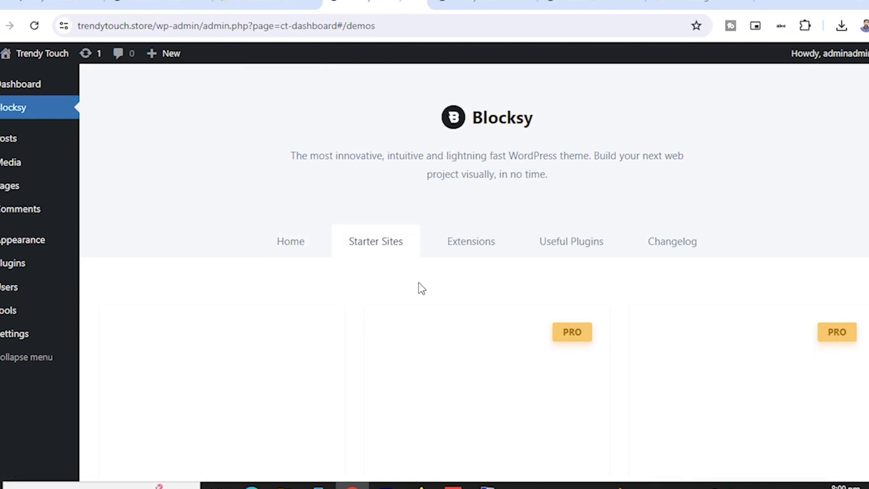
{"action": "mouse_move", "coordinate": [463, 309]}
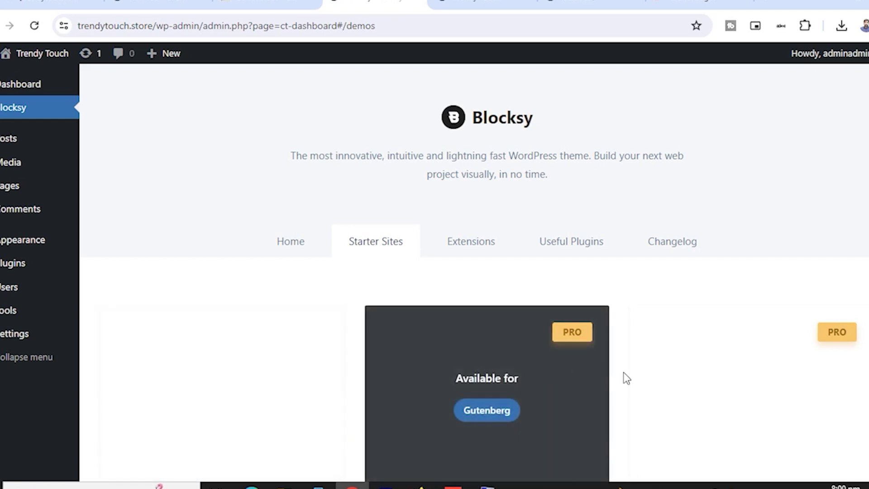
{"action": "scroll", "coordinate": [529, 328], "scroll_direction": "down", "scroll_amount": 1}
{"action": "scroll", "coordinate": [529, 334], "scroll_direction": "down", "scroll_amount": 8}
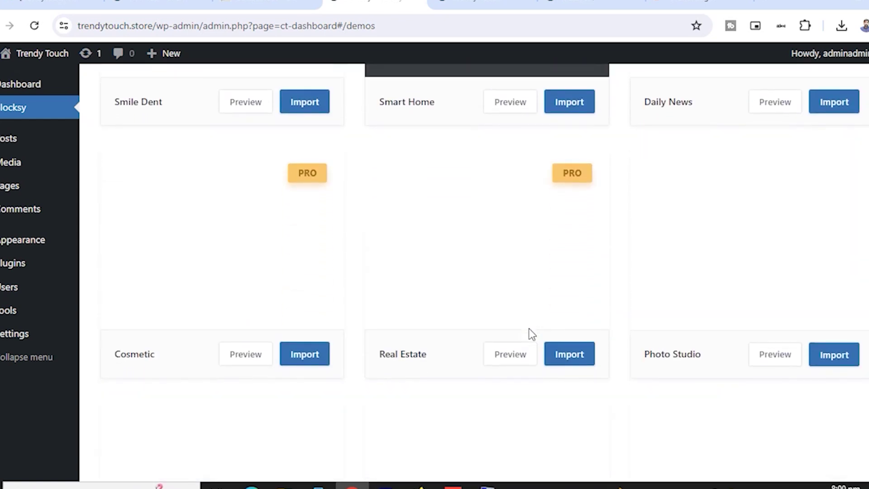
{"action": "scroll", "coordinate": [530, 333], "scroll_direction": "up", "scroll_amount": 9}
{"action": "left_click", "coordinate": [472, 248]}
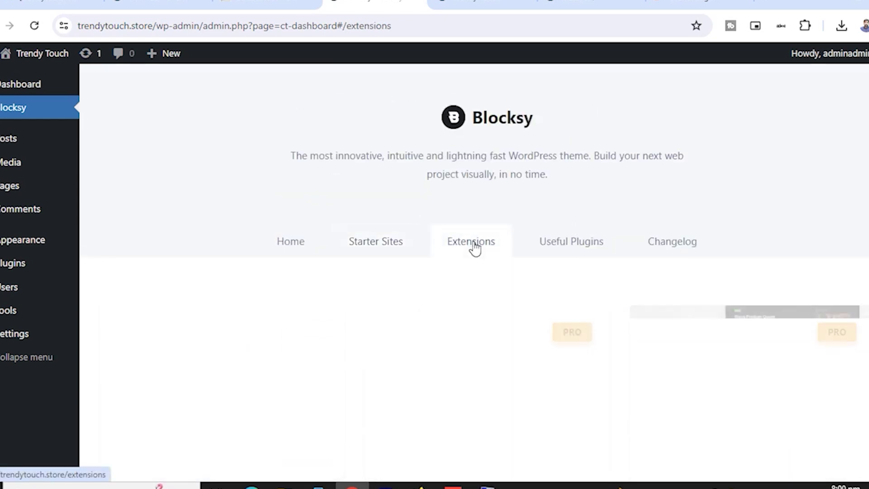
Look over Blocksy's recommended plugins, then return to the Starter Sites gallery.
{"action": "scroll", "coordinate": [528, 316], "scroll_direction": "down", "scroll_amount": 4}
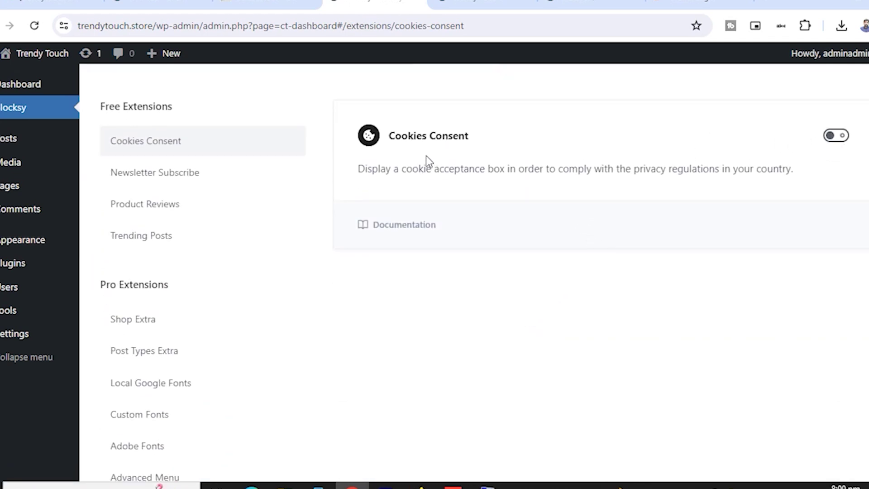
{"action": "scroll", "coordinate": [474, 181], "scroll_direction": "up", "scroll_amount": 5}
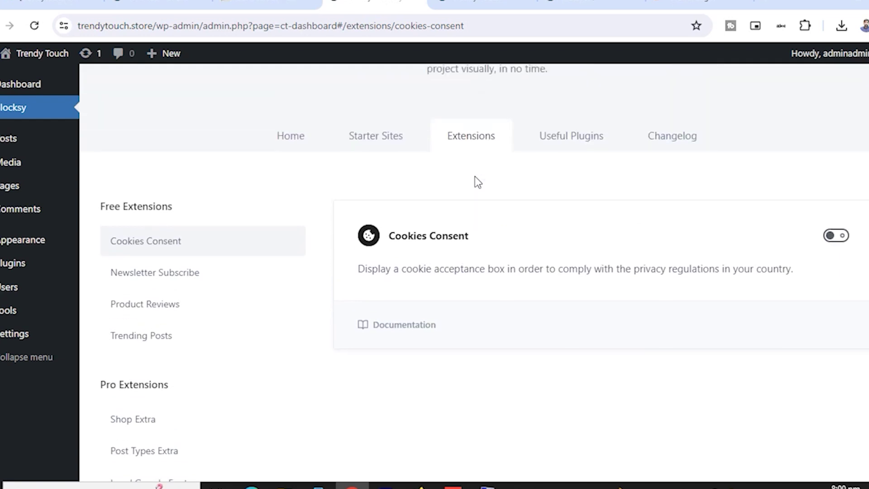
{"action": "left_click", "coordinate": [578, 252]}
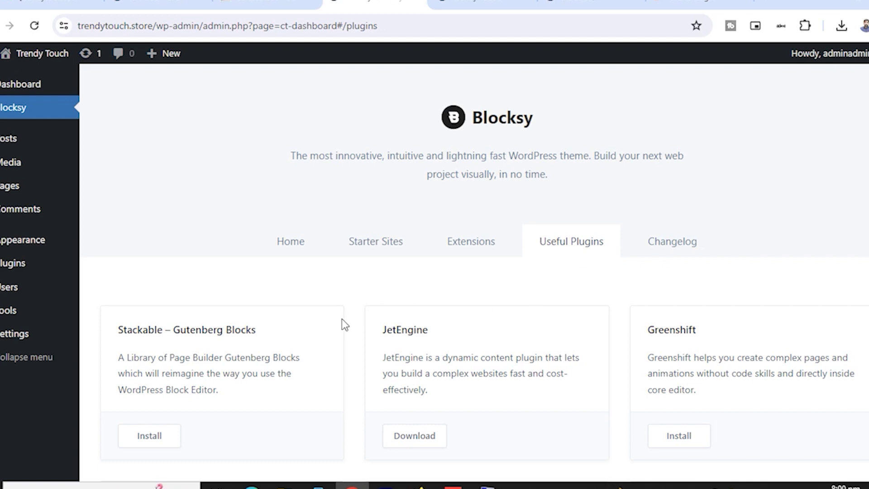
{"action": "scroll", "coordinate": [343, 321], "scroll_direction": "down", "scroll_amount": 3}
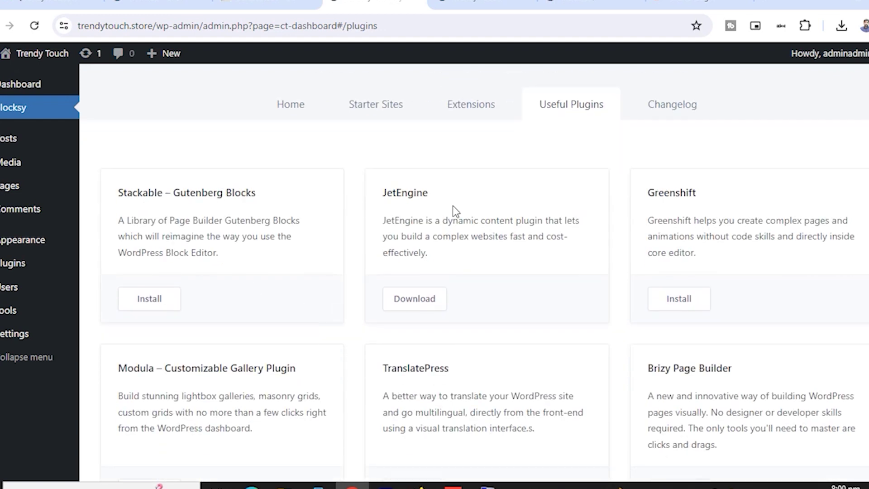
{"action": "scroll", "coordinate": [521, 181], "scroll_direction": "down", "scroll_amount": 10}
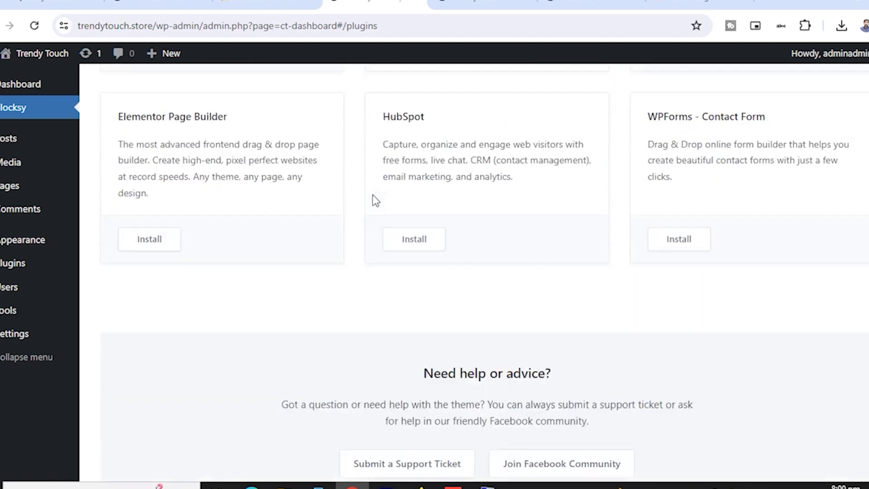
{"action": "scroll", "coordinate": [372, 195], "scroll_direction": "up", "scroll_amount": 2}
{"action": "scroll", "coordinate": [373, 195], "scroll_direction": "up", "scroll_amount": 8}
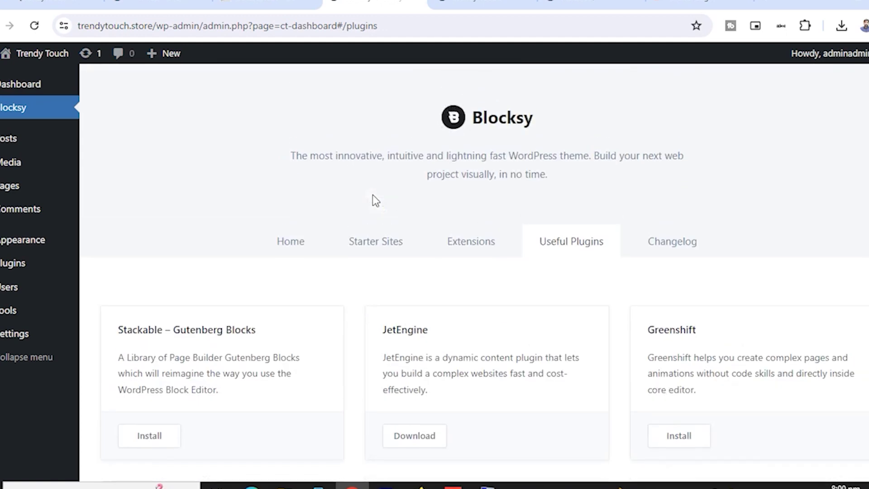
{"action": "left_click", "coordinate": [396, 251]}
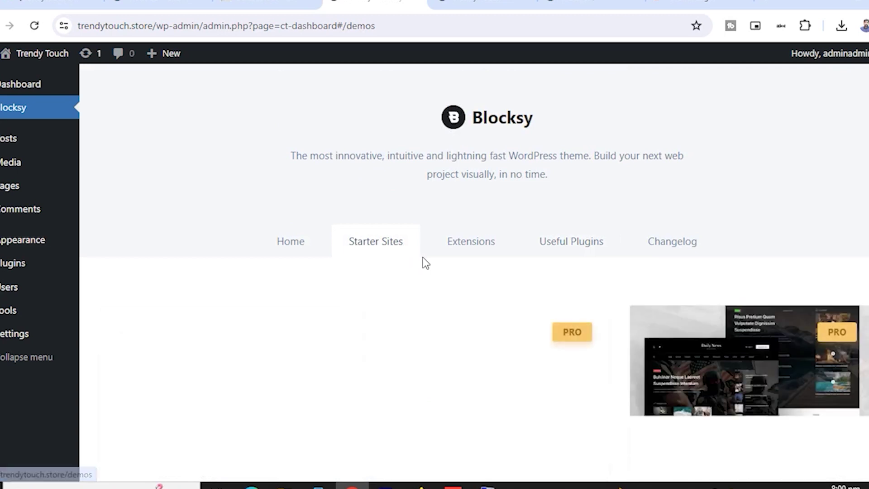
Browse the Starter Sites grid and open the Persona demo preview in a new tab.
{"action": "scroll", "coordinate": [457, 262], "scroll_direction": "down", "scroll_amount": 5}
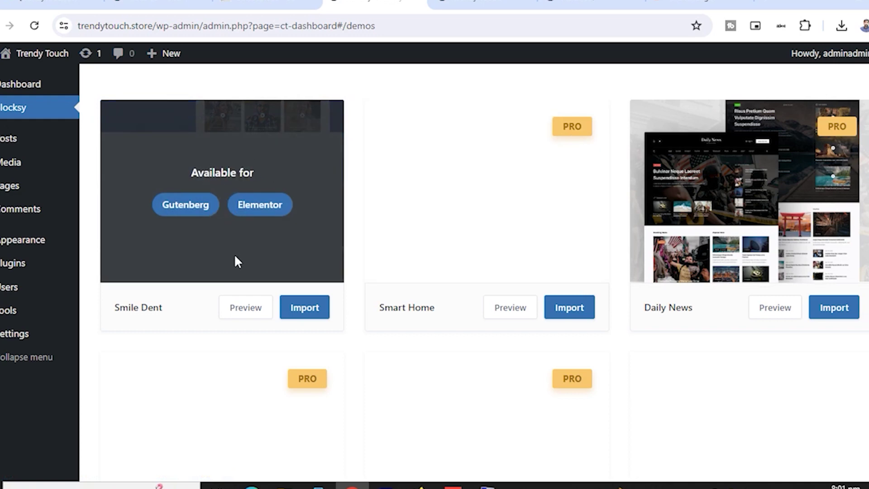
{"action": "scroll", "coordinate": [330, 257], "scroll_direction": "down", "scroll_amount": 7}
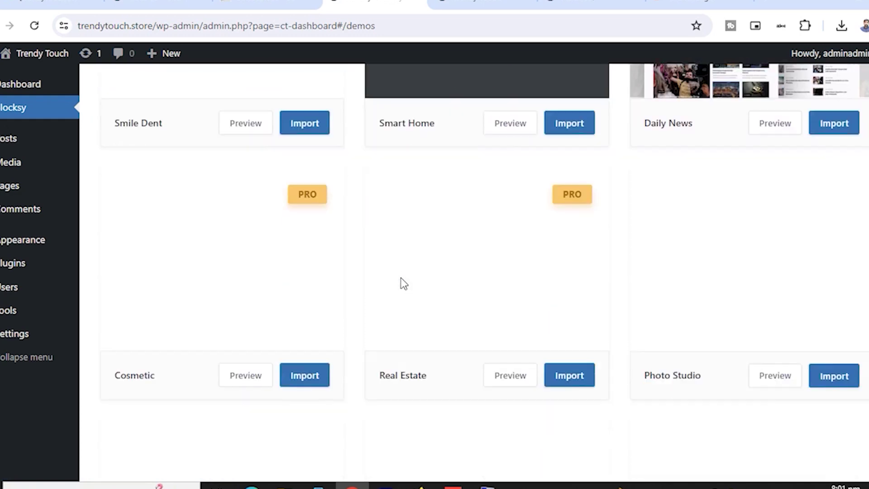
{"action": "scroll", "coordinate": [400, 278], "scroll_direction": "down", "scroll_amount": 8}
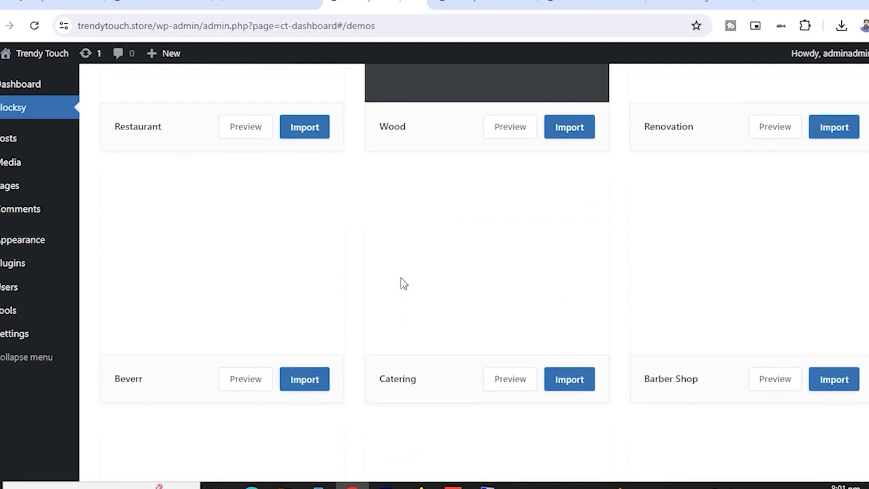
{"action": "scroll", "coordinate": [400, 278], "scroll_direction": "up", "scroll_amount": 9}
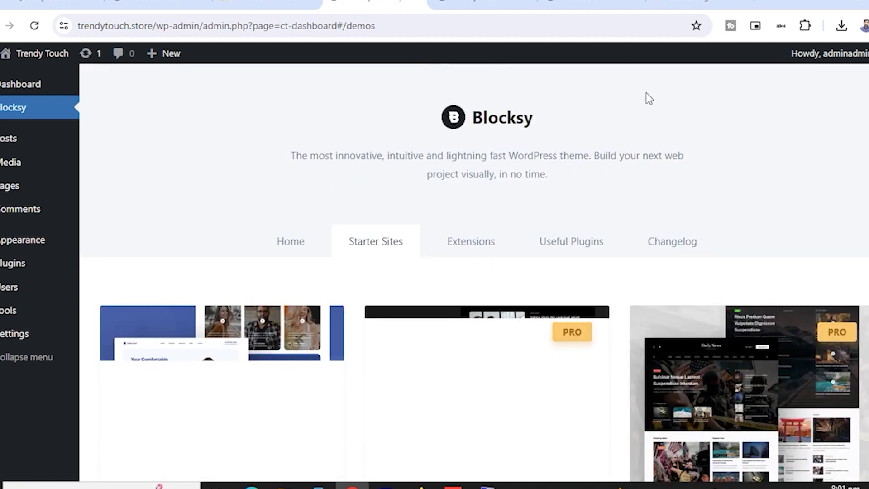
{"action": "scroll", "coordinate": [561, 265], "scroll_direction": "down", "scroll_amount": 5}
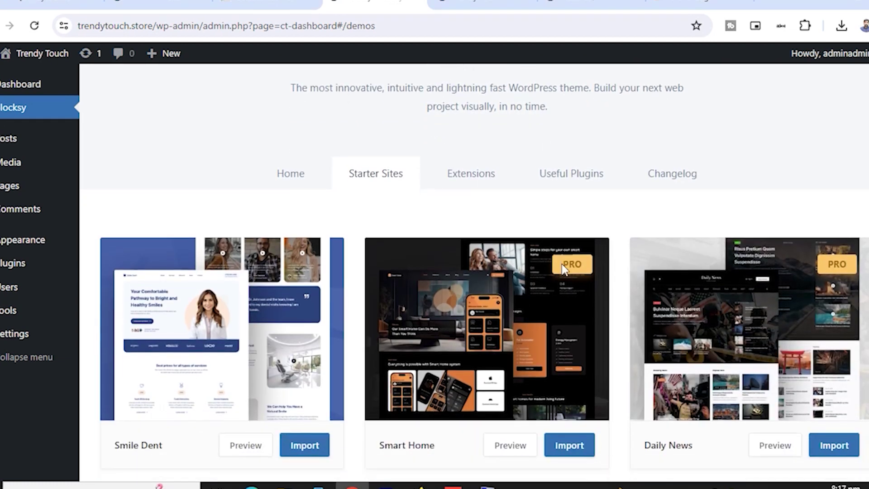
{"action": "scroll", "coordinate": [563, 269], "scroll_direction": "down", "scroll_amount": 2}
{"action": "scroll", "coordinate": [563, 270], "scroll_direction": "down", "scroll_amount": 5}
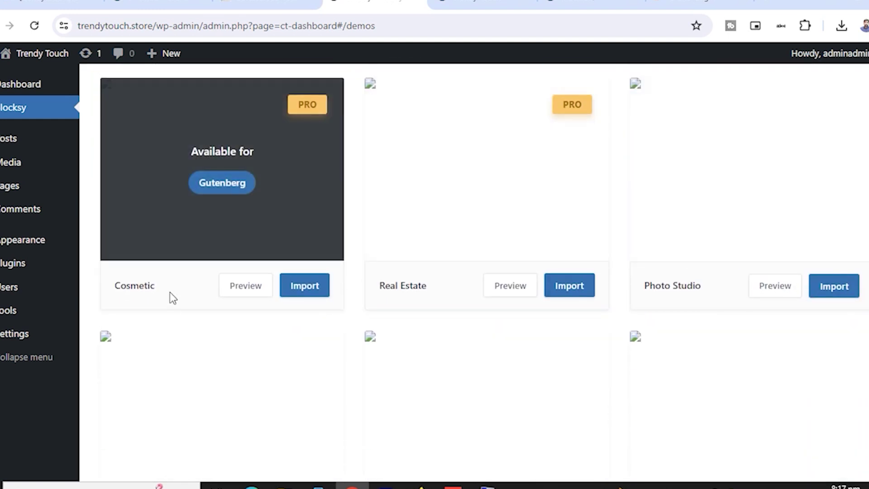
{"action": "scroll", "coordinate": [450, 289], "scroll_direction": "down", "scroll_amount": 5}
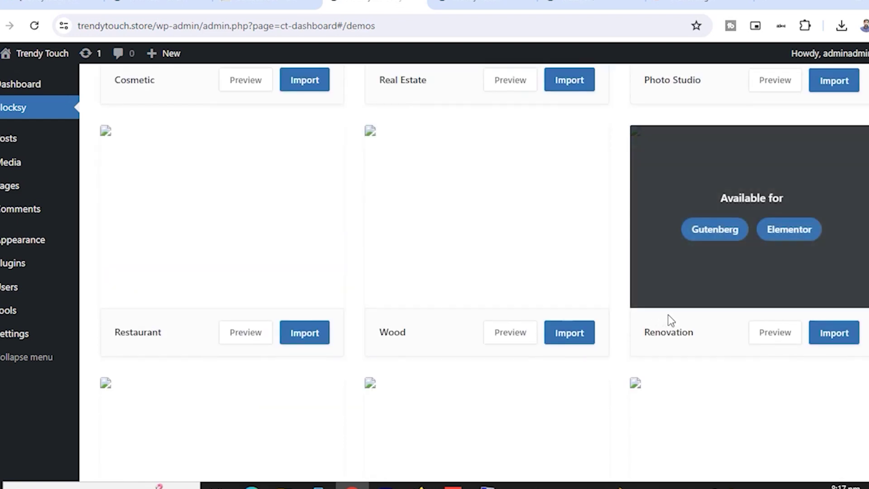
{"action": "scroll", "coordinate": [156, 345], "scroll_direction": "down", "scroll_amount": 5}
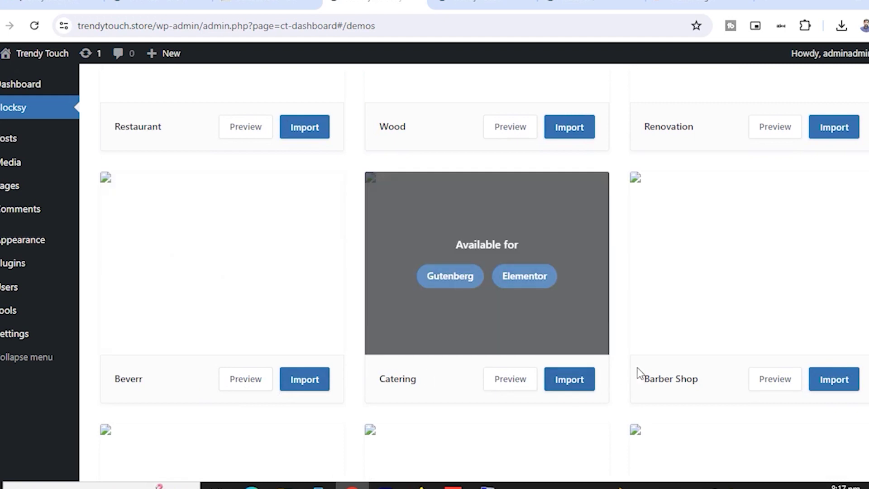
{"action": "scroll", "coordinate": [698, 355], "scroll_direction": "down", "scroll_amount": 5}
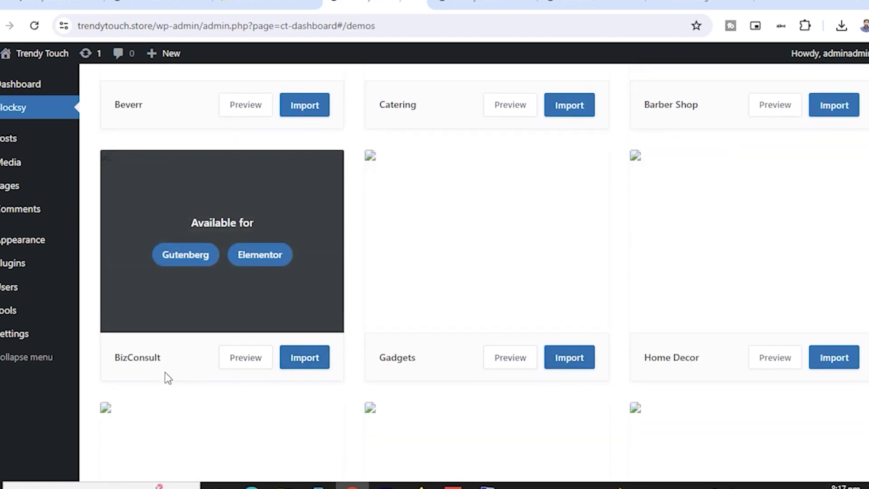
{"action": "scroll", "coordinate": [457, 228], "scroll_direction": "up", "scroll_amount": 3}
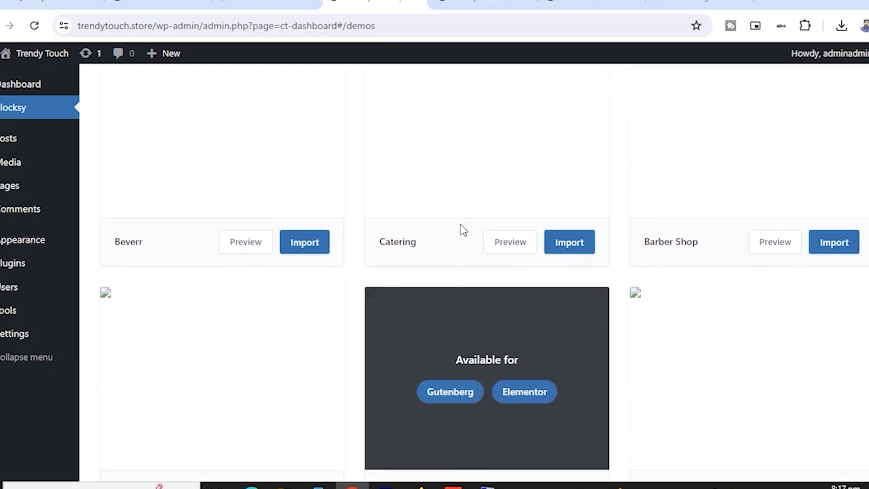
{"action": "scroll", "coordinate": [461, 226], "scroll_direction": "down", "scroll_amount": 6}
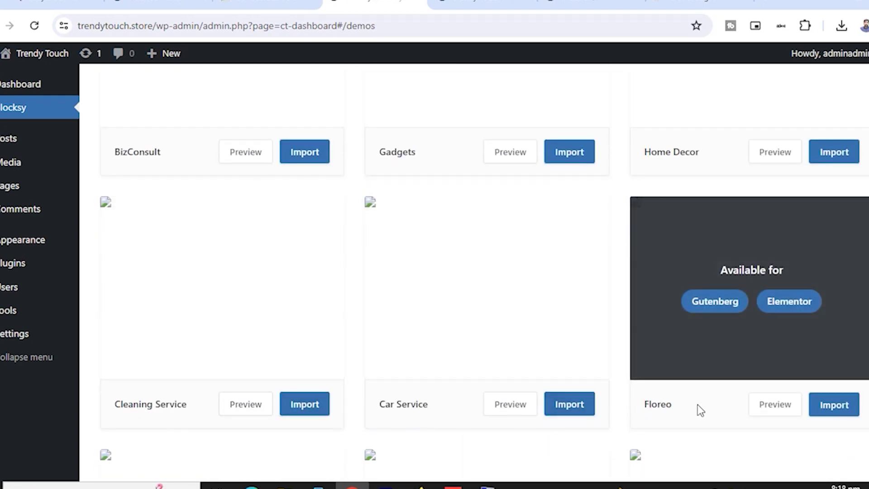
{"action": "scroll", "coordinate": [696, 404], "scroll_direction": "down", "scroll_amount": 6}
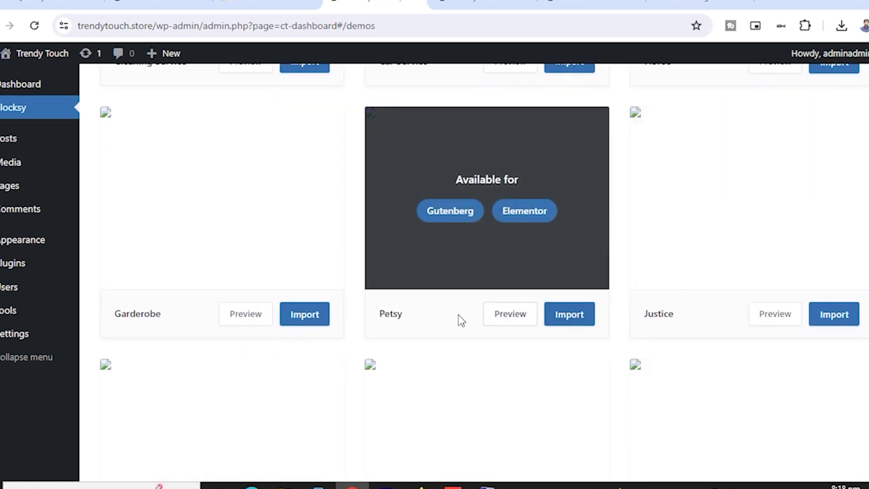
{"action": "scroll", "coordinate": [382, 319], "scroll_direction": "down", "scroll_amount": 7}
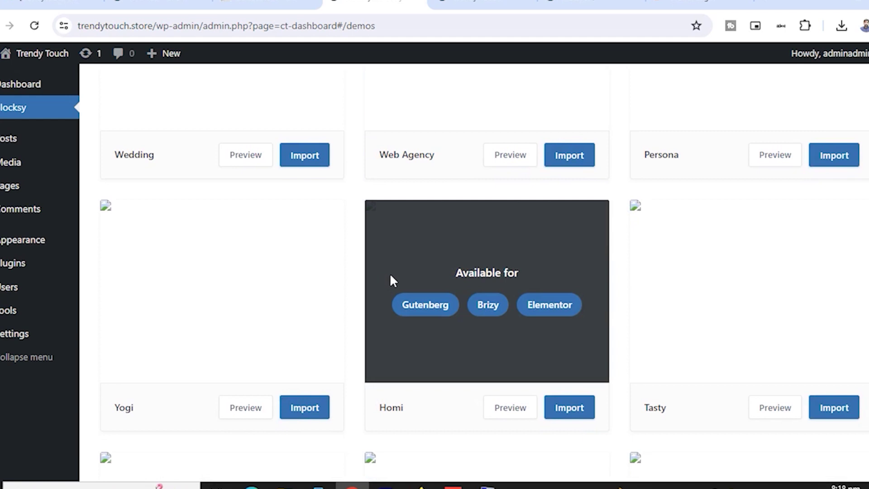
{"action": "scroll", "coordinate": [421, 251], "scroll_direction": "up", "scroll_amount": 1}
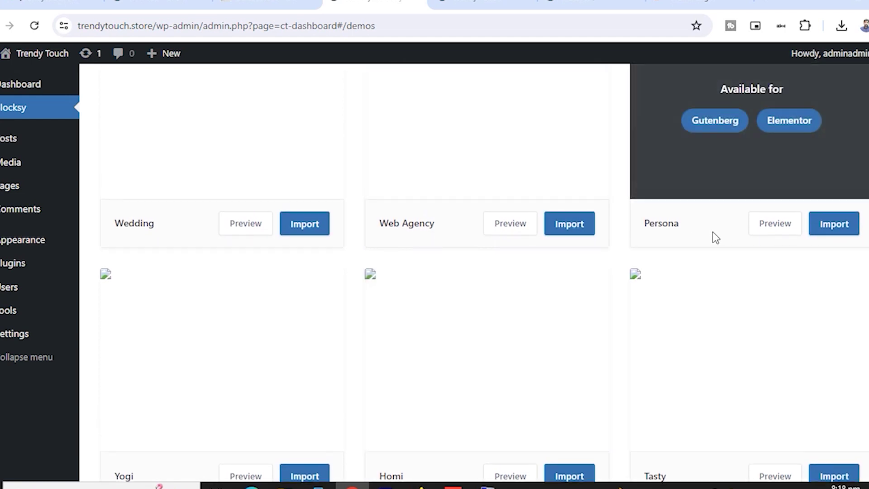
{"action": "scroll", "coordinate": [713, 232], "scroll_direction": "down", "scroll_amount": 1}
{"action": "scroll", "coordinate": [752, 246], "scroll_direction": "up", "scroll_amount": 2}
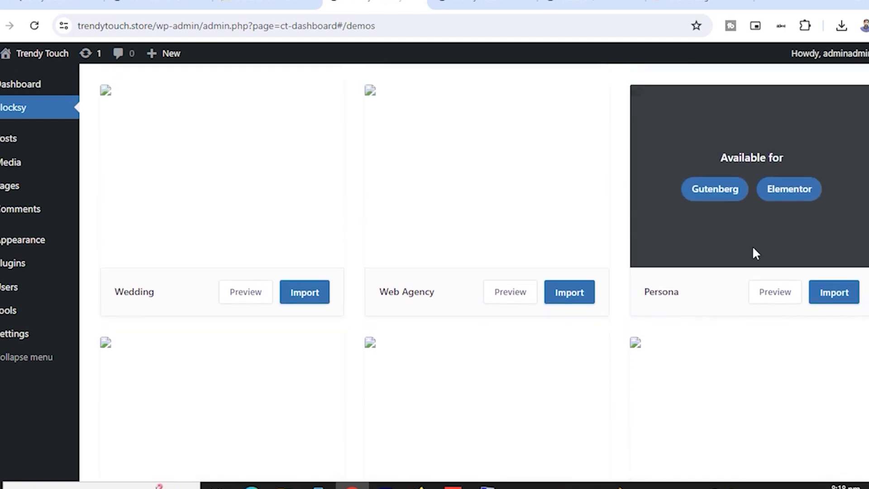
{"action": "right_click", "coordinate": [766, 301]}
{"action": "left_click", "coordinate": [677, 302]}
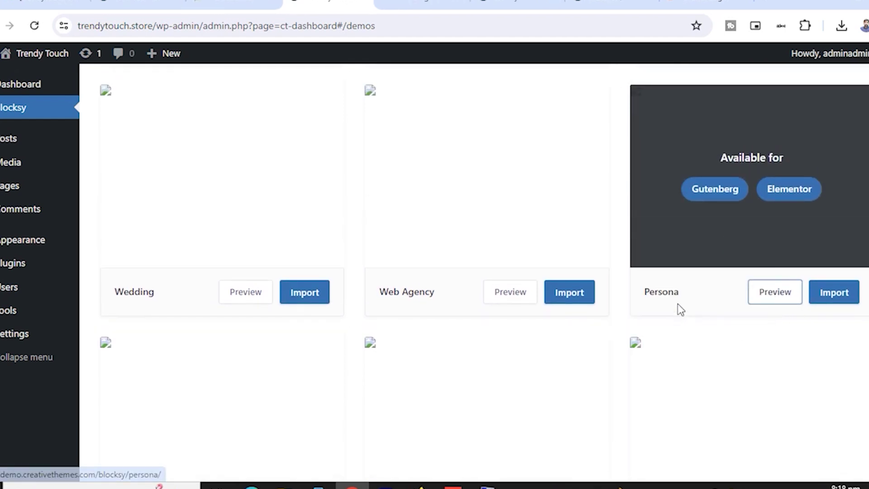
Open the Web Agency and Photo Studio demo previews in new tabs as well.
{"action": "right_click", "coordinate": [507, 297]}
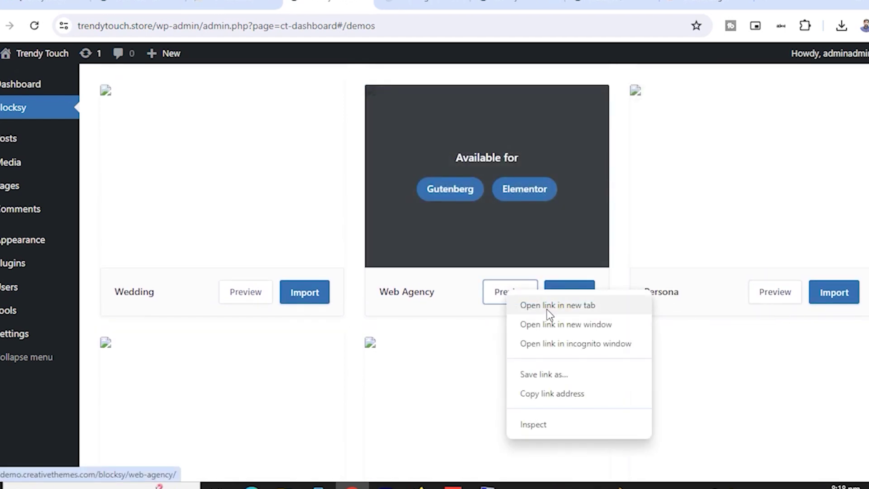
{"action": "left_click", "coordinate": [547, 306]}
{"action": "scroll", "coordinate": [610, 246], "scroll_direction": "down", "scroll_amount": 5}
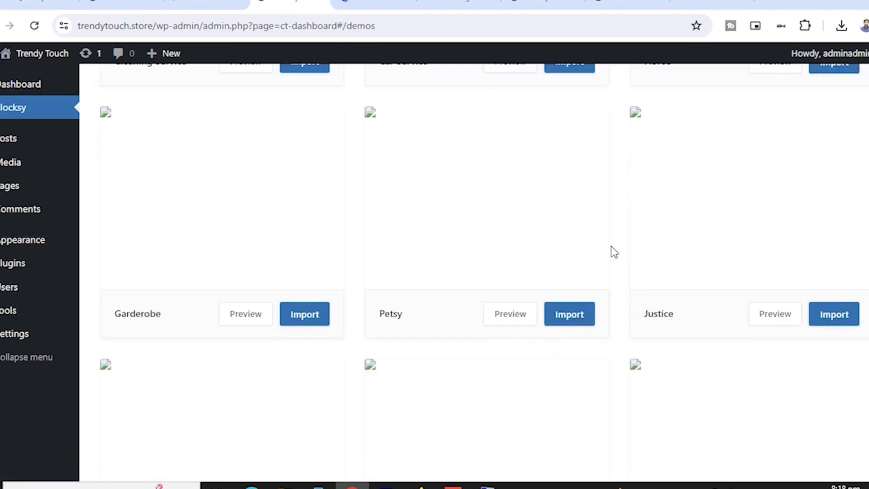
{"action": "scroll", "coordinate": [611, 247], "scroll_direction": "up", "scroll_amount": 12}
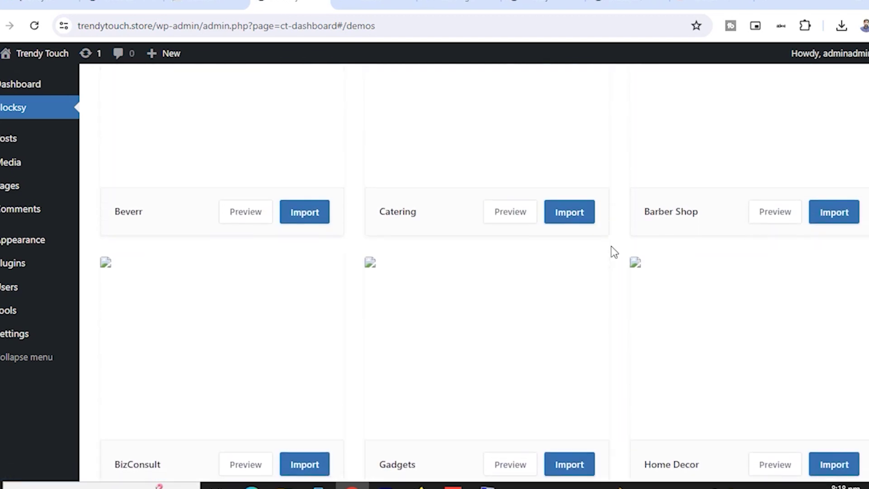
{"action": "scroll", "coordinate": [611, 246], "scroll_direction": "up", "scroll_amount": 10}
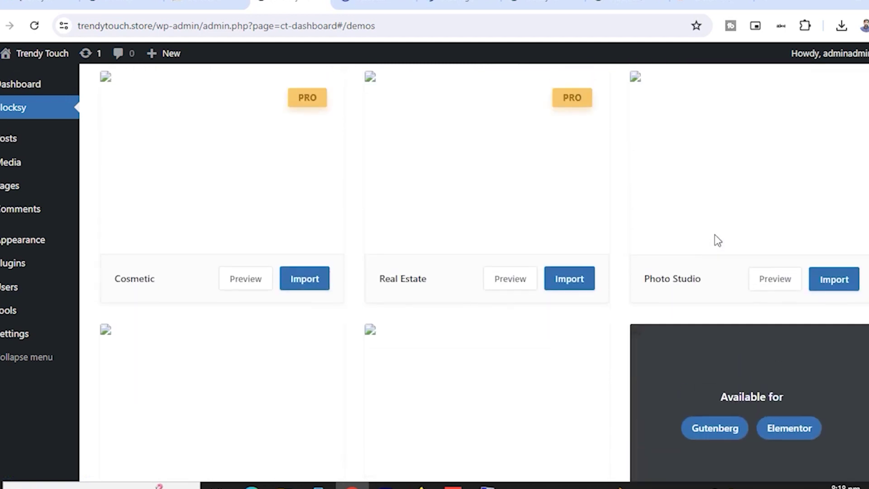
{"action": "right_click", "coordinate": [775, 289]}
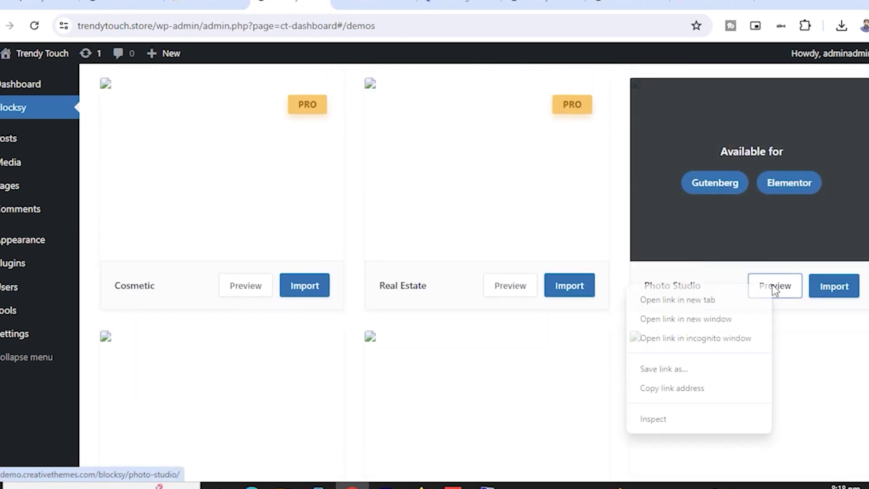
{"action": "left_click", "coordinate": [679, 299]}
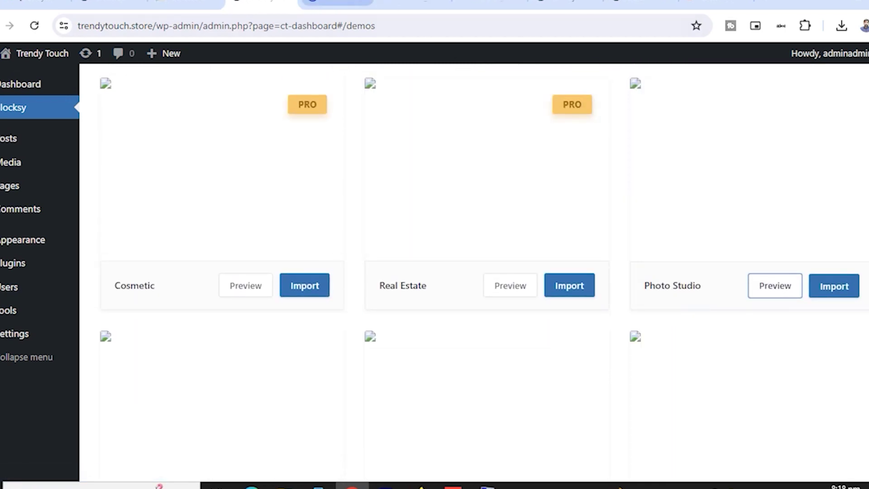
Cycle through the new demo tabs and inspect the Persona demo's big name heading.
{"action": "key", "text": "ctrl+Tab"}
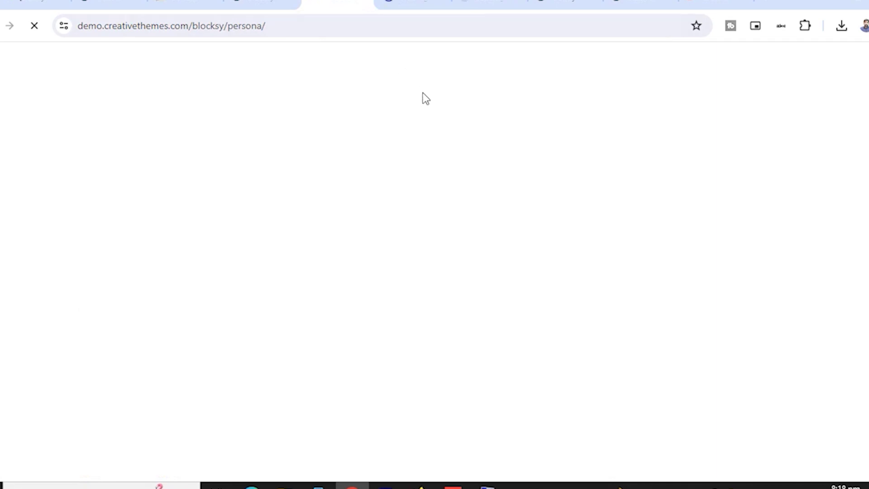
{"action": "key", "text": "ctrl+Tab"}
{"action": "key", "text": "ctrl+Tab"}
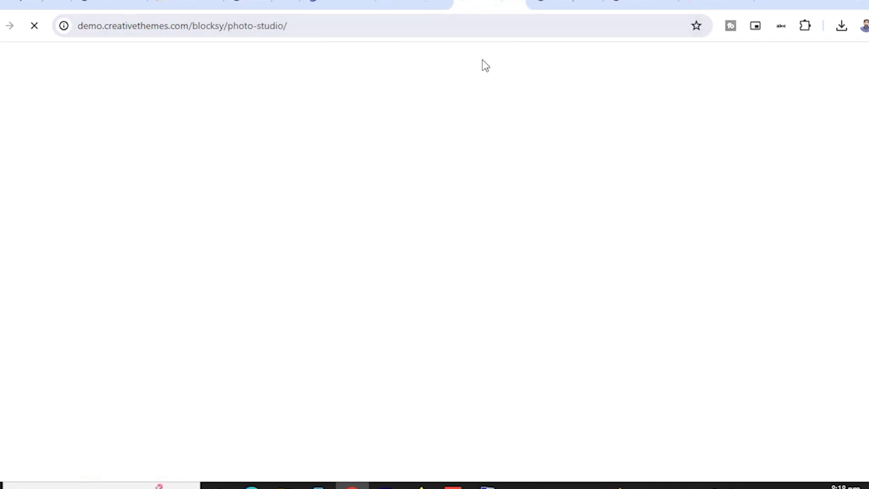
{"action": "key", "text": "ctrl+shift+Tab"}
{"action": "key", "text": "ctrl+shift+Tab"}
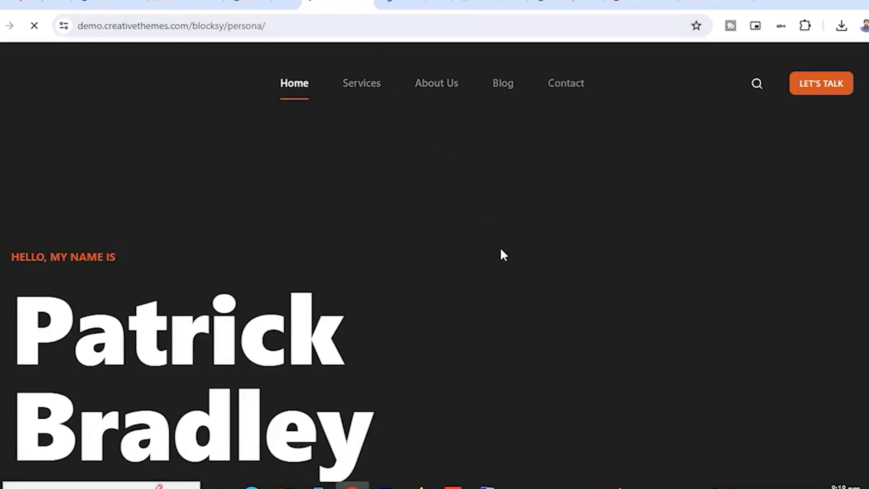
{"action": "scroll", "coordinate": [499, 246], "scroll_direction": "down", "scroll_amount": 5}
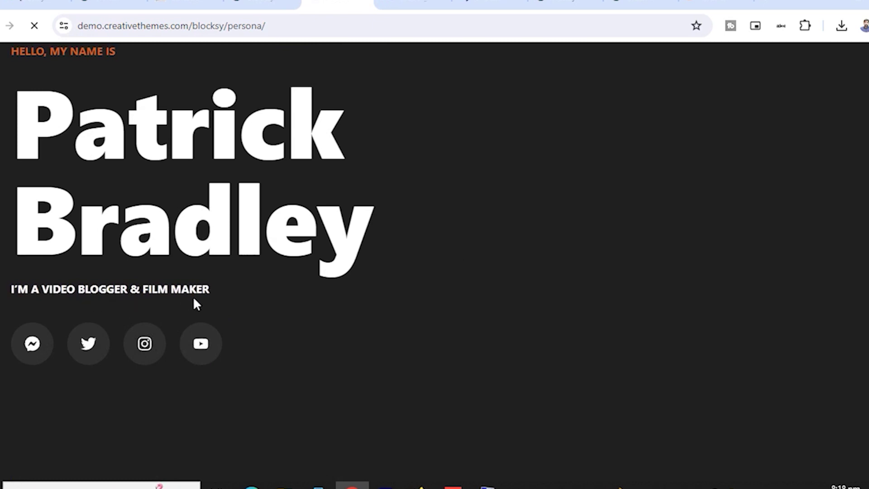
{"action": "scroll", "coordinate": [196, 290], "scroll_direction": "up", "scroll_amount": 5}
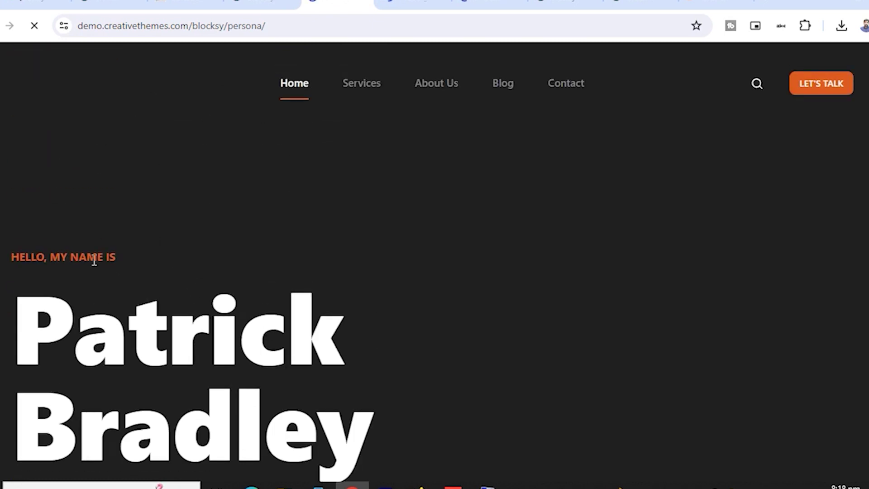
{"action": "scroll", "coordinate": [107, 241], "scroll_direction": "down", "scroll_amount": 2}
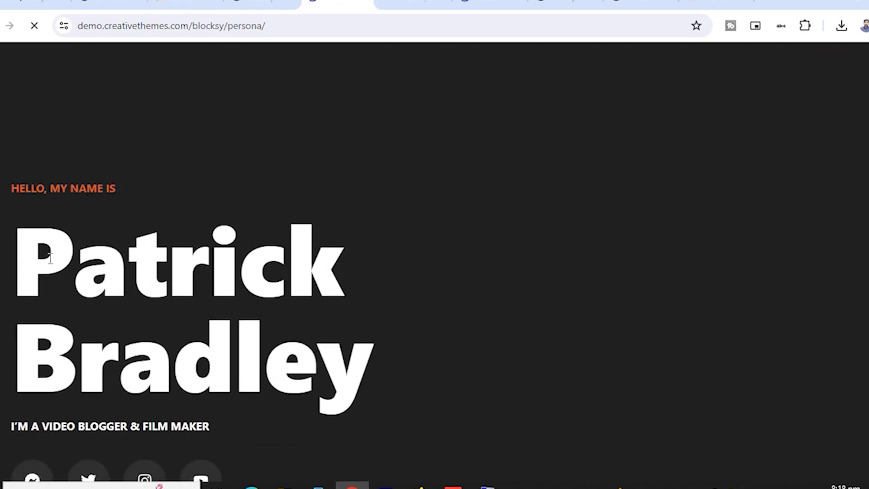
{"action": "left_click_drag", "start_coordinate": [47, 258], "coordinate": [319, 385]}
{"action": "left_click_drag", "start_coordinate": [32, 262], "coordinate": [425, 340]}
Compare the Web Agency and Photo Studio demos, then return to the starter-site list.
{"action": "left_click", "coordinate": [413, 3]}
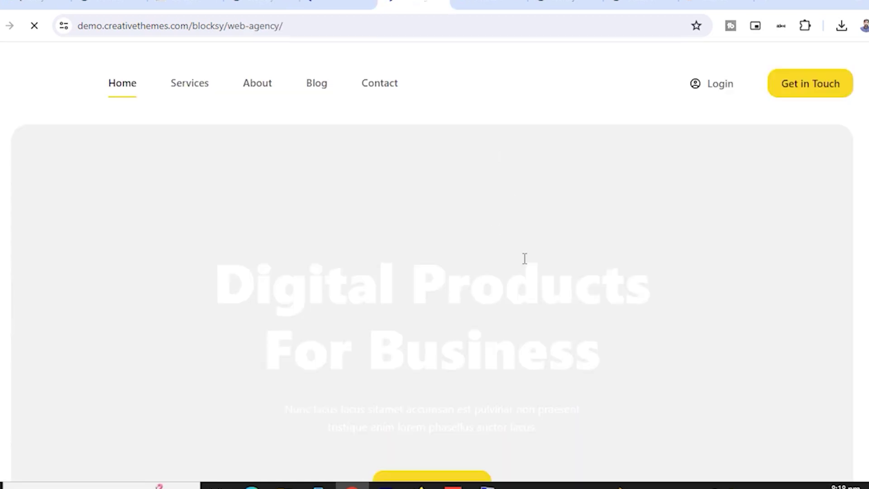
{"action": "scroll", "coordinate": [524, 259], "scroll_direction": "down", "scroll_amount": 10}
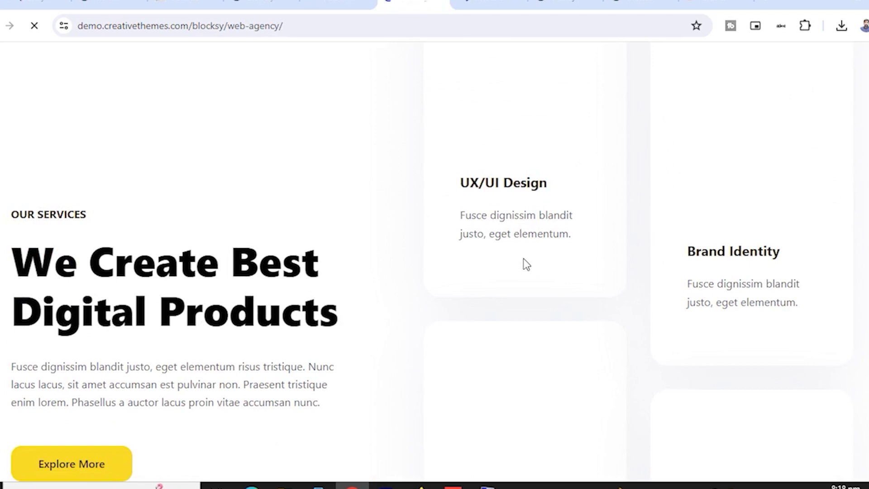
{"action": "scroll", "coordinate": [525, 262], "scroll_direction": "down", "scroll_amount": 4}
{"action": "scroll", "coordinate": [524, 263], "scroll_direction": "up", "scroll_amount": 10}
{"action": "left_click", "coordinate": [500, 2]}
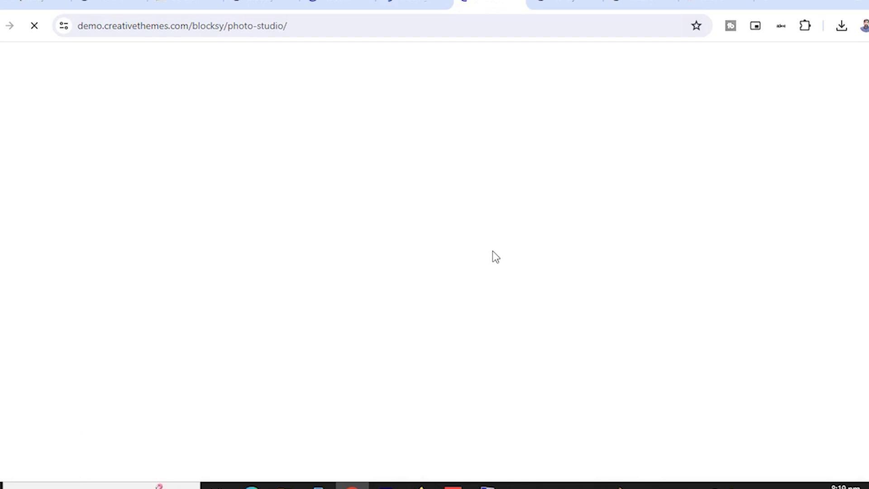
{"action": "left_click", "coordinate": [339, 2]}
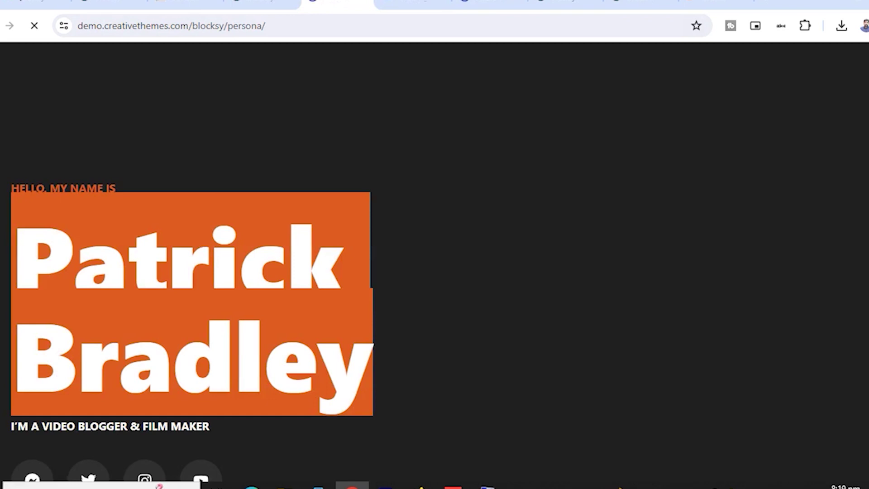
{"action": "key", "text": "ctrl+Tab"}
{"action": "scroll", "coordinate": [468, 254], "scroll_direction": "down", "scroll_amount": 9}
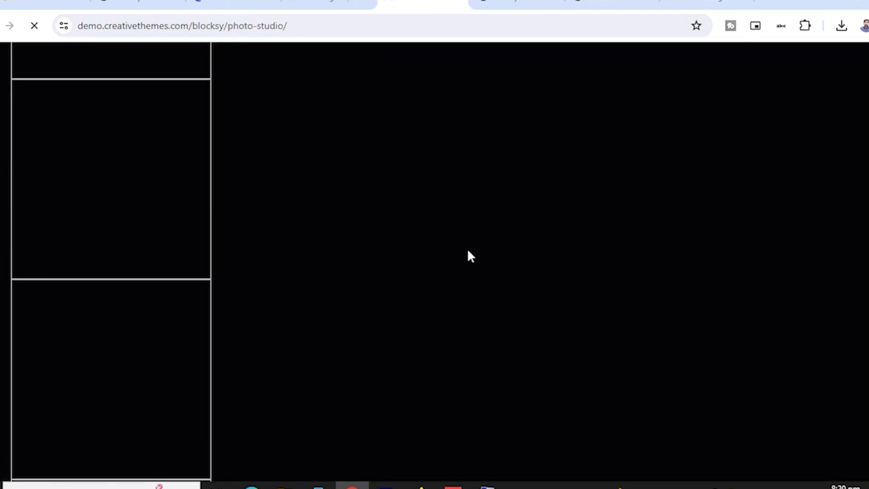
{"action": "scroll", "coordinate": [468, 251], "scroll_direction": "up", "scroll_amount": 6}
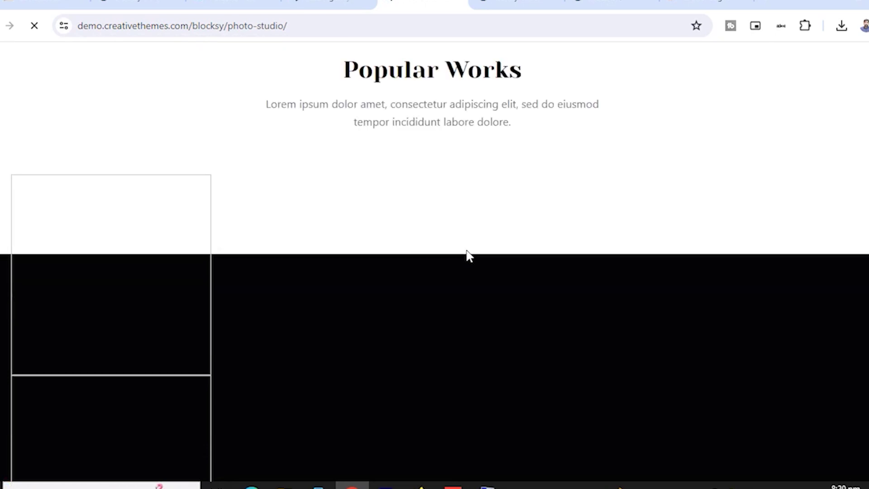
{"action": "scroll", "coordinate": [469, 256], "scroll_direction": "up", "scroll_amount": 2}
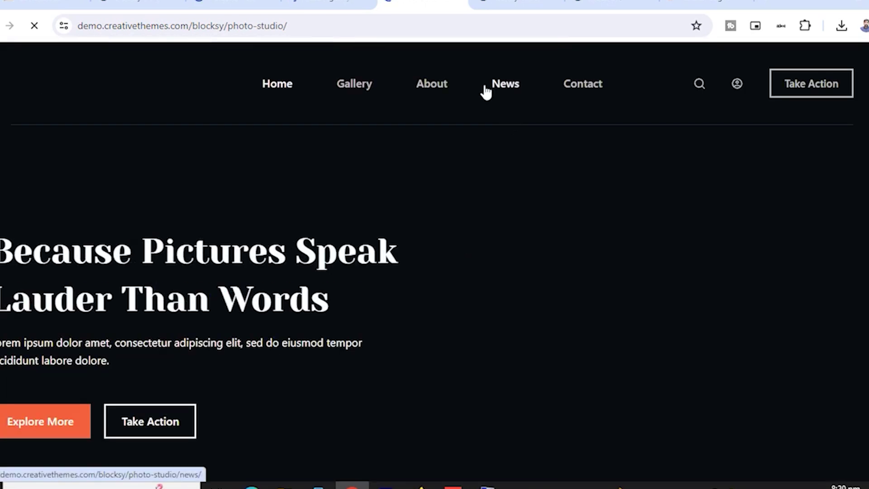
{"action": "key", "text": "ctrl+shift+Tab"}
{"action": "key", "text": "ctrl+shift+Tab"}
{"action": "key", "text": "ctrl+shift+Tab"}
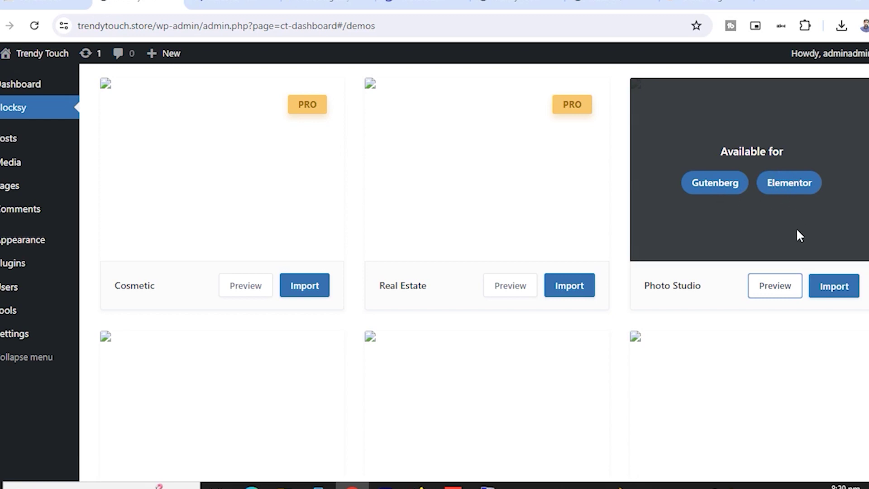
Import Photo Studio with the child theme and Elementor, keeping required plugins and content, and start installing.
{"action": "left_click", "coordinate": [834, 294]}
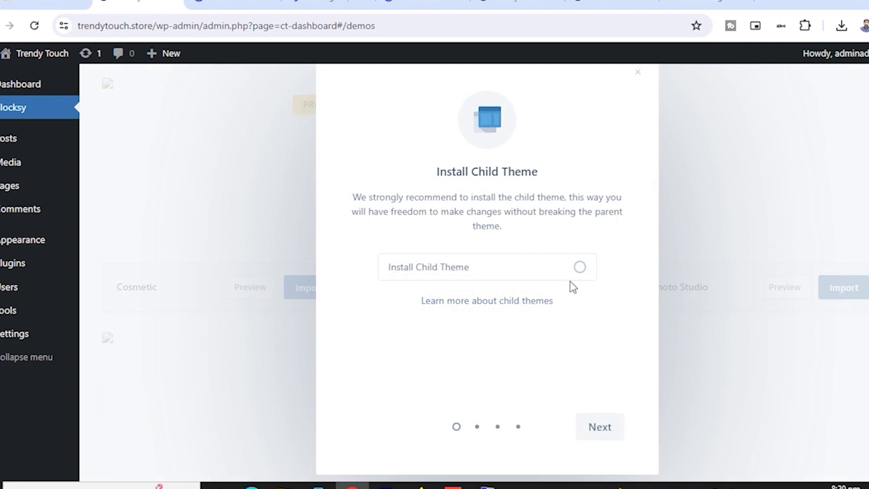
{"action": "left_click", "coordinate": [579, 268]}
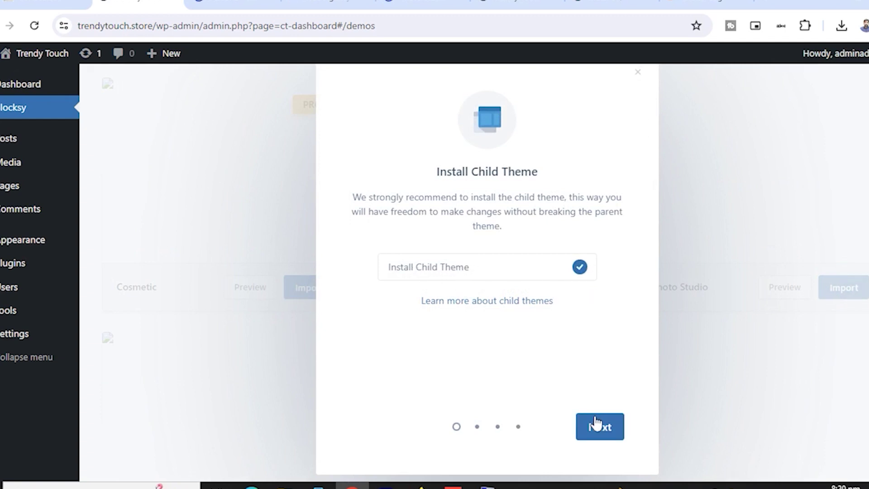
{"action": "left_click", "coordinate": [598, 426]}
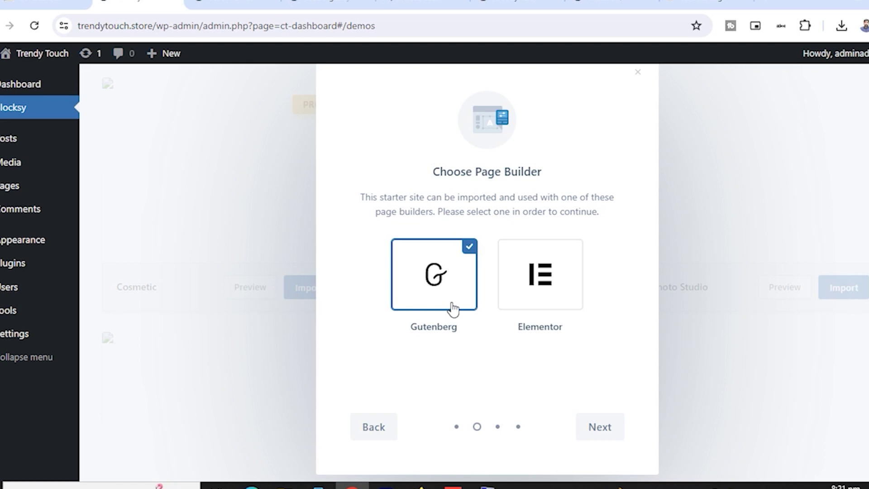
{"action": "left_click", "coordinate": [539, 302]}
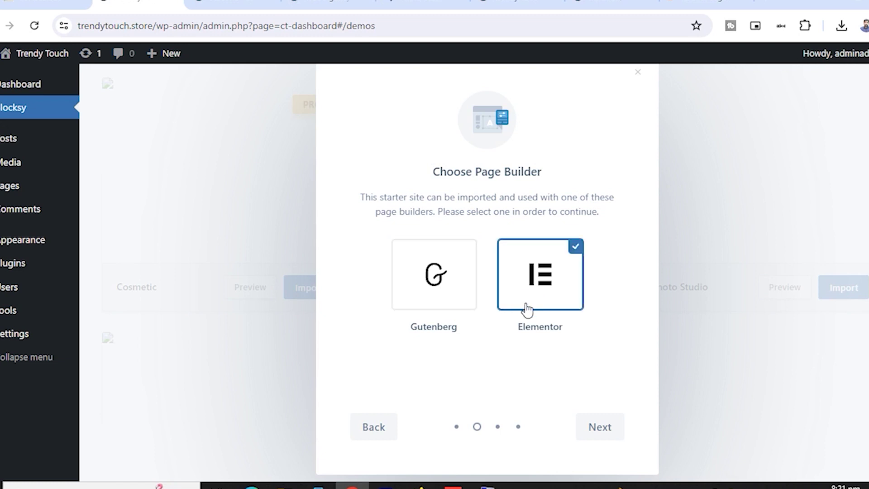
{"action": "left_click", "coordinate": [592, 428]}
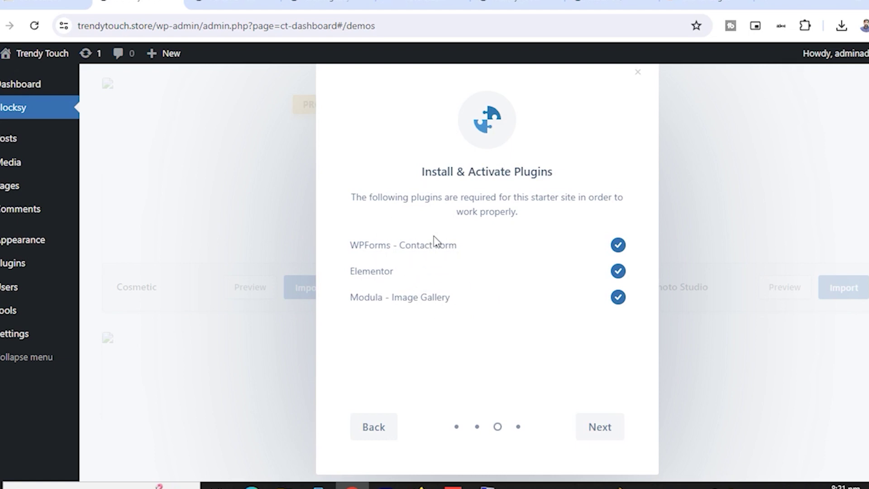
{"action": "left_click", "coordinate": [602, 434]}
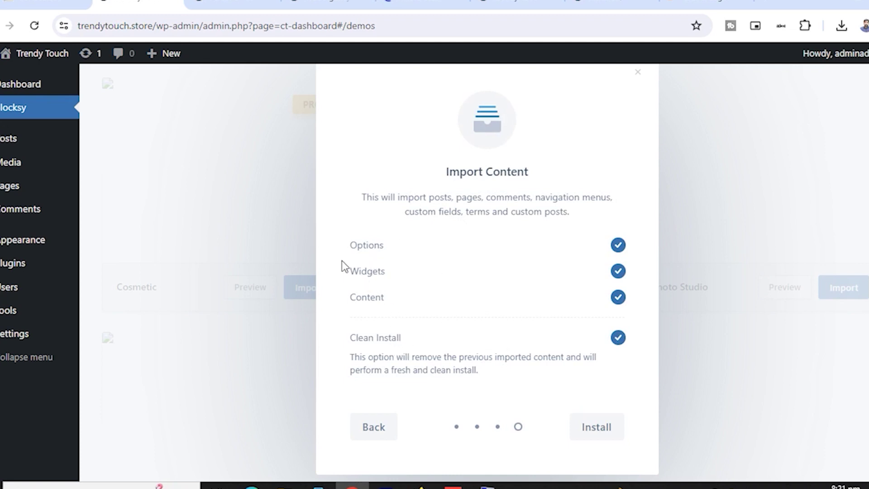
{"action": "left_click", "coordinate": [595, 430]}
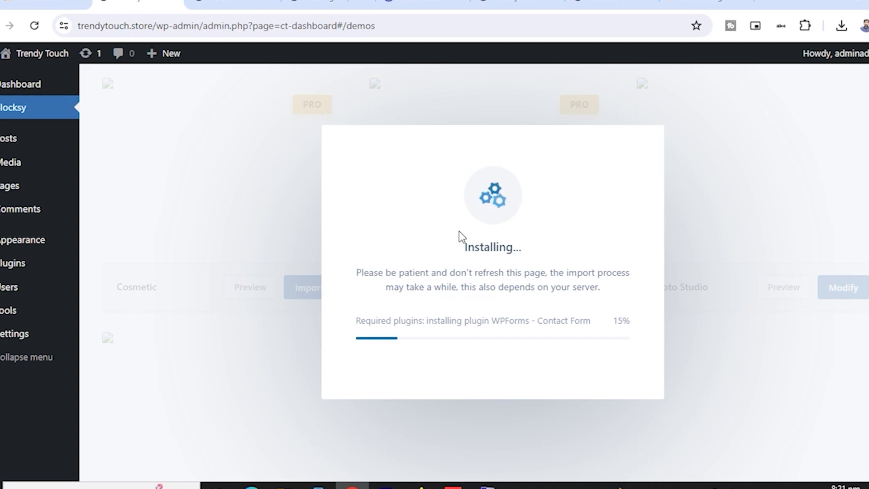
Scroll through the Web Agency demo page.
{"action": "left_click", "coordinate": [364, 6]}
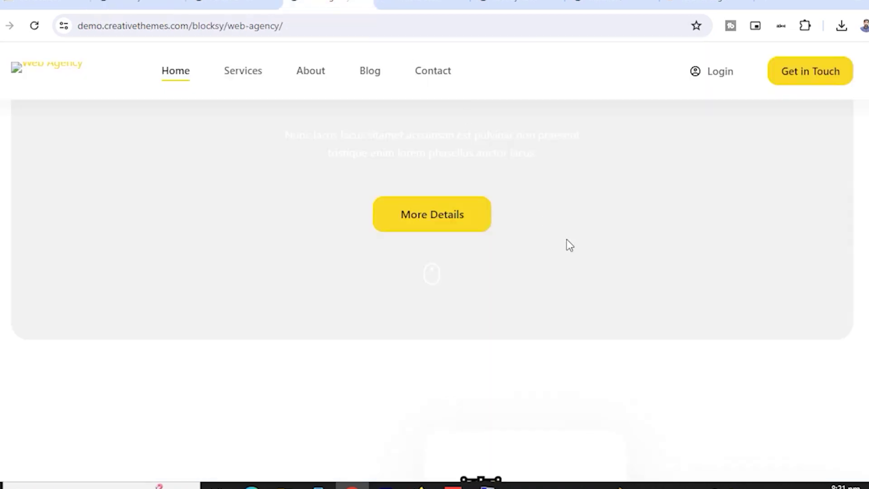
{"action": "scroll", "coordinate": [569, 244], "scroll_direction": "down", "scroll_amount": 15}
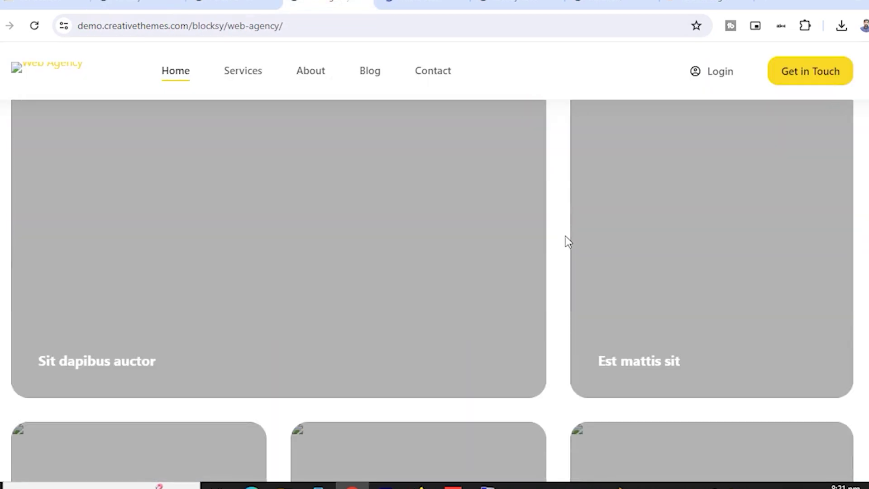
{"action": "scroll", "coordinate": [565, 236], "scroll_direction": "down", "scroll_amount": 5}
{"action": "scroll", "coordinate": [562, 233], "scroll_direction": "up", "scroll_amount": 5}
{"action": "scroll", "coordinate": [563, 234], "scroll_direction": "down", "scroll_amount": 3}
{"action": "scroll", "coordinate": [556, 227], "scroll_direction": "down", "scroll_amount": 4}
{"action": "scroll", "coordinate": [554, 226], "scroll_direction": "up", "scroll_amount": 10}
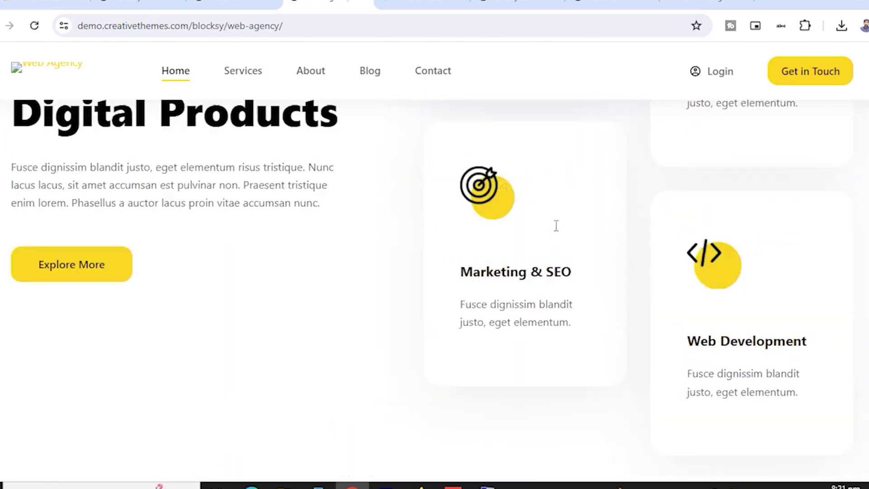
{"action": "scroll", "coordinate": [555, 226], "scroll_direction": "up", "scroll_amount": 8}
Scroll through the Photo Studio live demo, then go back to the admin to watch the import.
{"action": "left_click", "coordinate": [397, 3]}
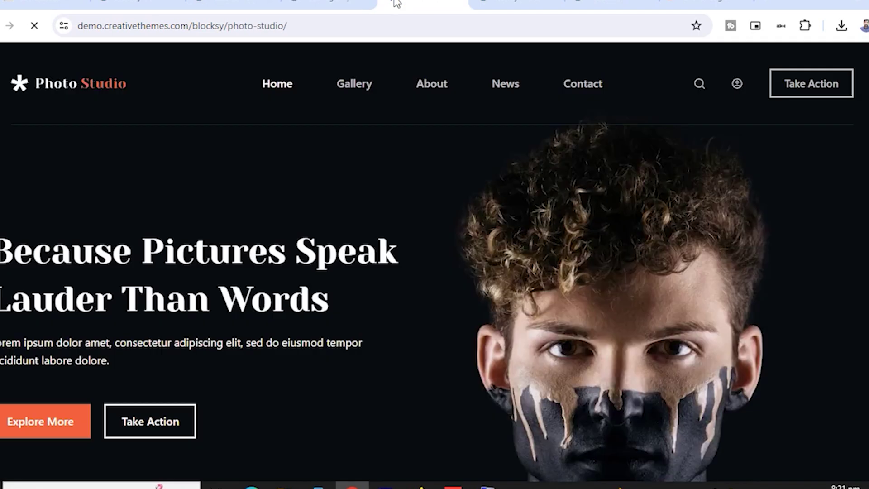
{"action": "scroll", "coordinate": [463, 214], "scroll_direction": "down", "scroll_amount": 4}
{"action": "scroll", "coordinate": [463, 214], "scroll_direction": "up", "scroll_amount": 3}
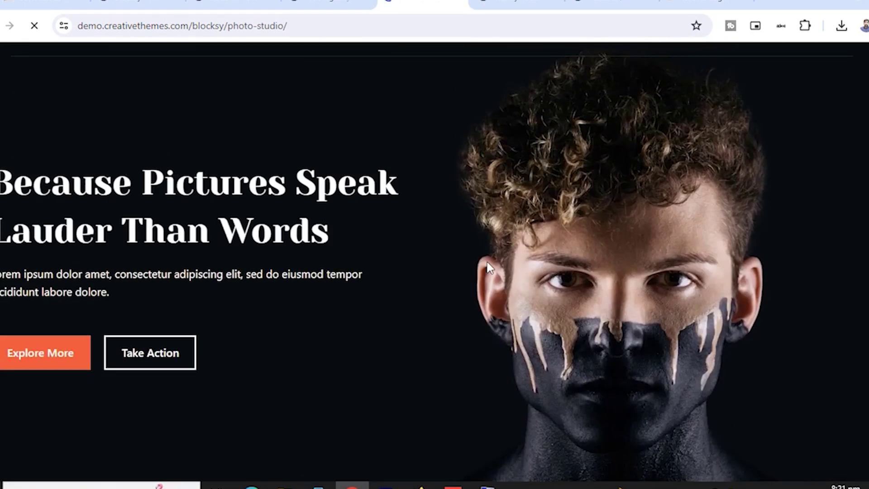
{"action": "scroll", "coordinate": [455, 280], "scroll_direction": "up", "scroll_amount": 1}
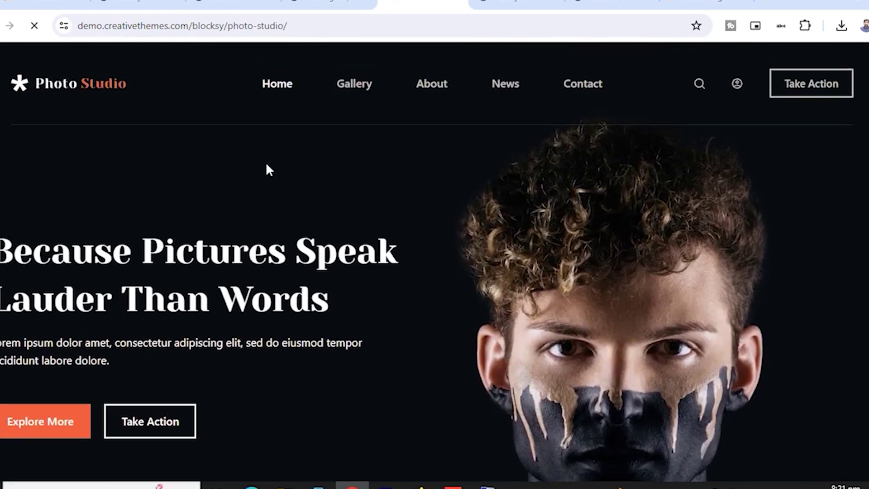
{"action": "scroll", "coordinate": [483, 252], "scroll_direction": "down", "scroll_amount": 10}
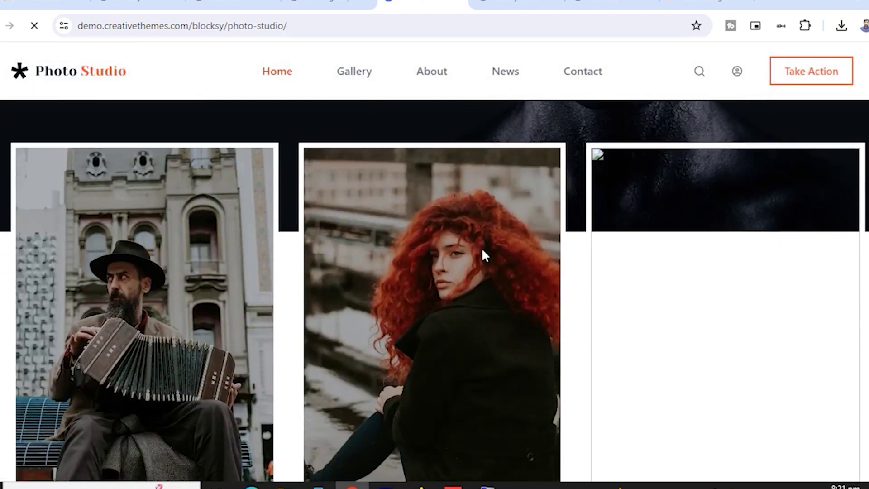
{"action": "scroll", "coordinate": [482, 255], "scroll_direction": "down", "scroll_amount": 10}
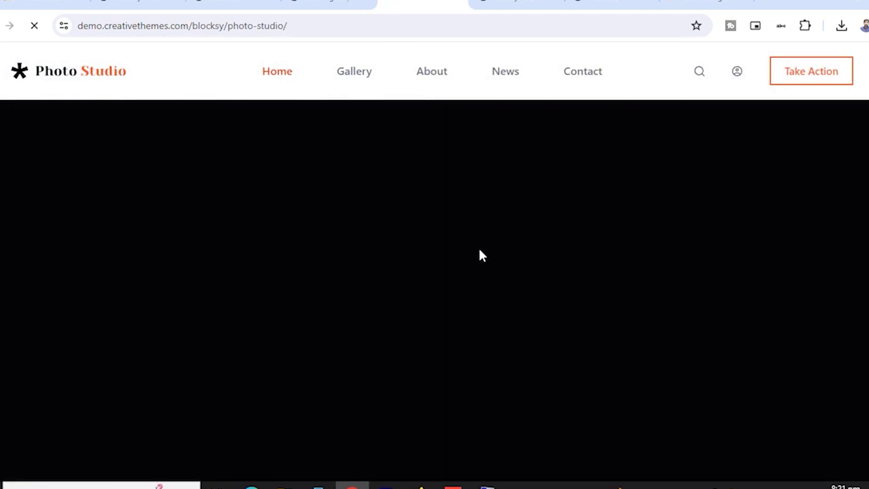
{"action": "scroll", "coordinate": [478, 249], "scroll_direction": "down", "scroll_amount": 10}
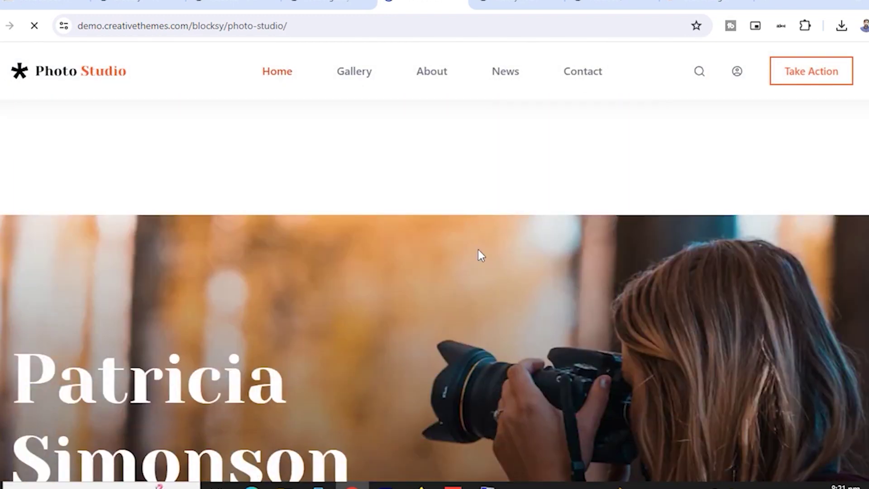
{"action": "scroll", "coordinate": [478, 252], "scroll_direction": "down", "scroll_amount": 10}
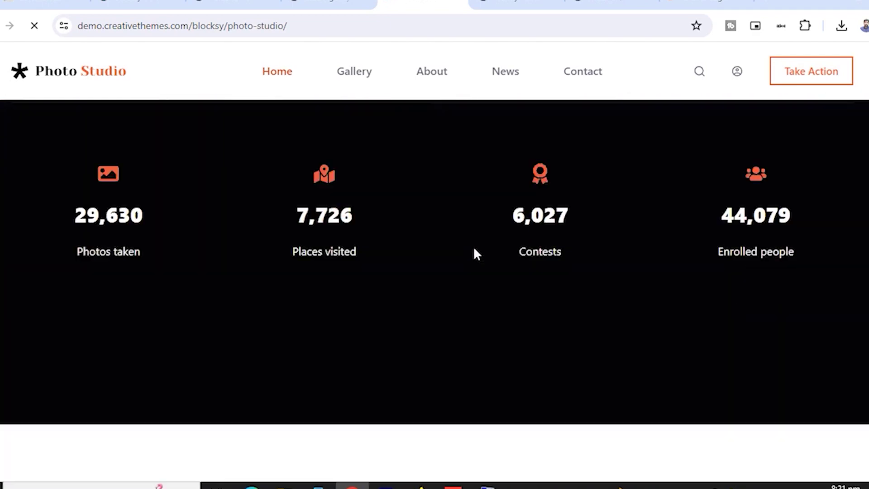
{"action": "scroll", "coordinate": [474, 239], "scroll_direction": "down", "scroll_amount": 10}
{"action": "scroll", "coordinate": [474, 235], "scroll_direction": "up", "scroll_amount": 7}
{"action": "scroll", "coordinate": [474, 235], "scroll_direction": "up", "scroll_amount": 10}
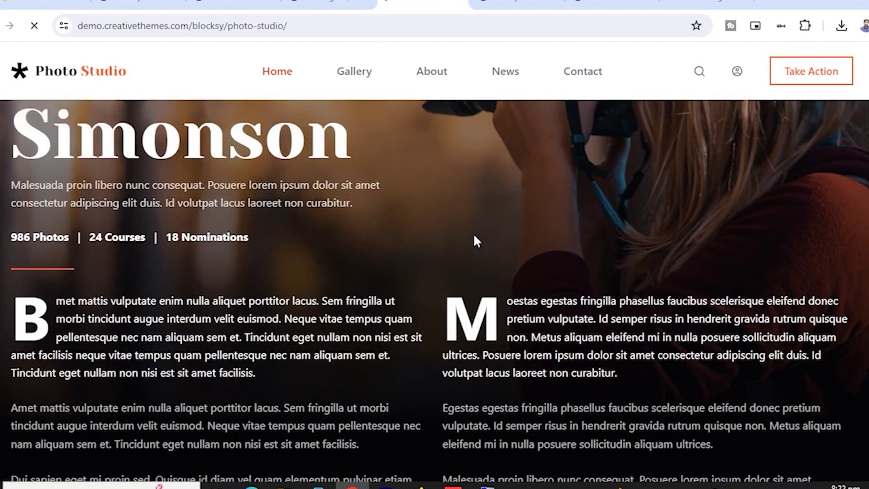
{"action": "scroll", "coordinate": [477, 241], "scroll_direction": "up", "scroll_amount": 10}
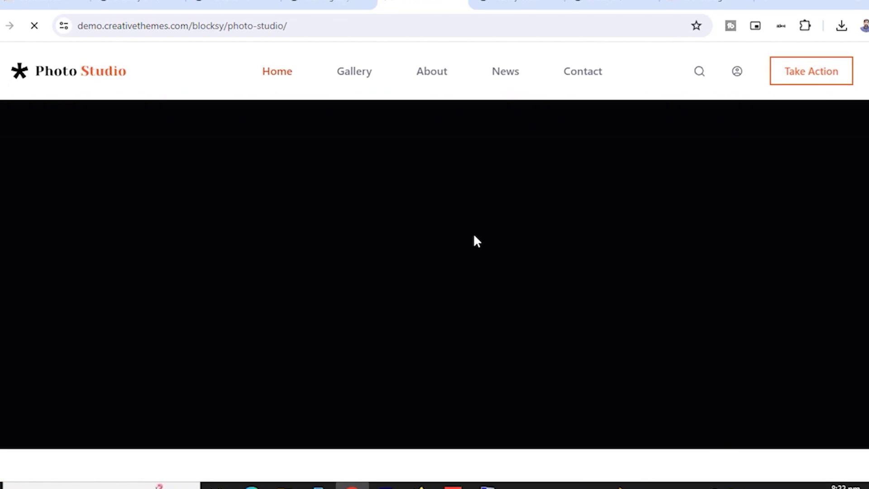
{"action": "scroll", "coordinate": [473, 240], "scroll_direction": "up", "scroll_amount": 10}
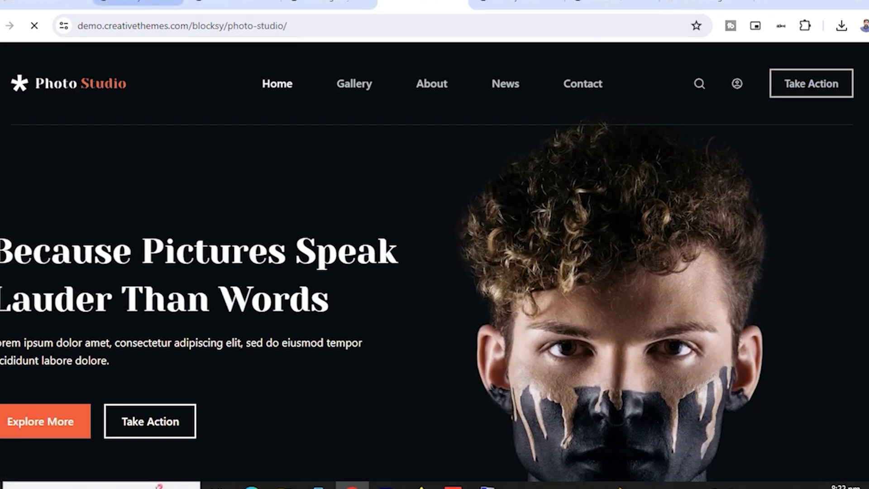
{"action": "left_click", "coordinate": [138, 4]}
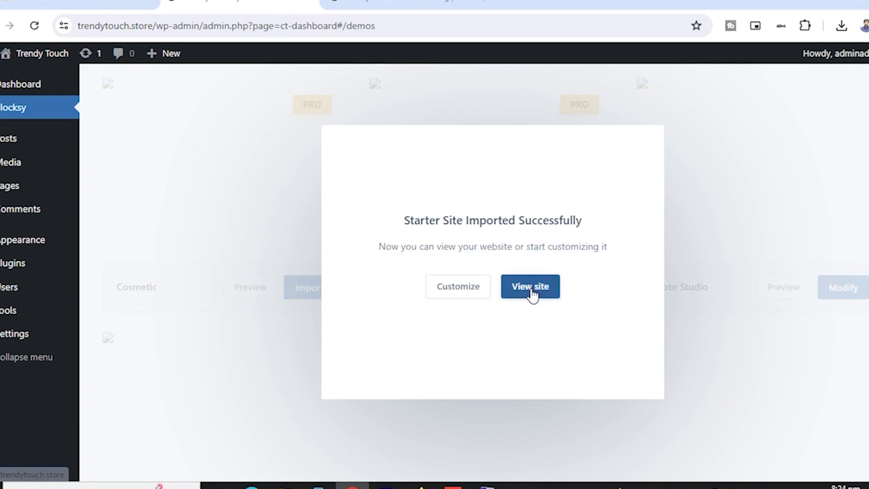
After the successful import, view the site, open the Customizer, and show the trendytouch.store home page.
{"action": "left_click", "coordinate": [533, 295]}
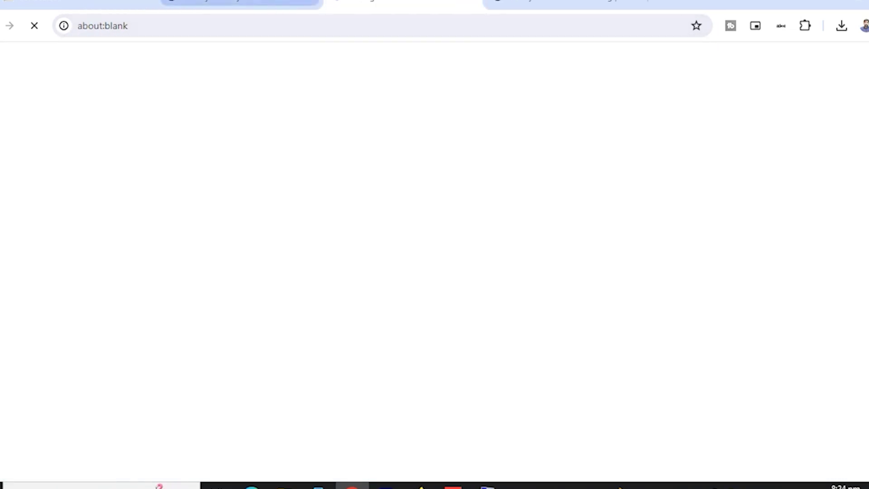
{"action": "key", "text": "ctrl+shift+Tab"}
{"action": "left_click", "coordinate": [457, 296]}
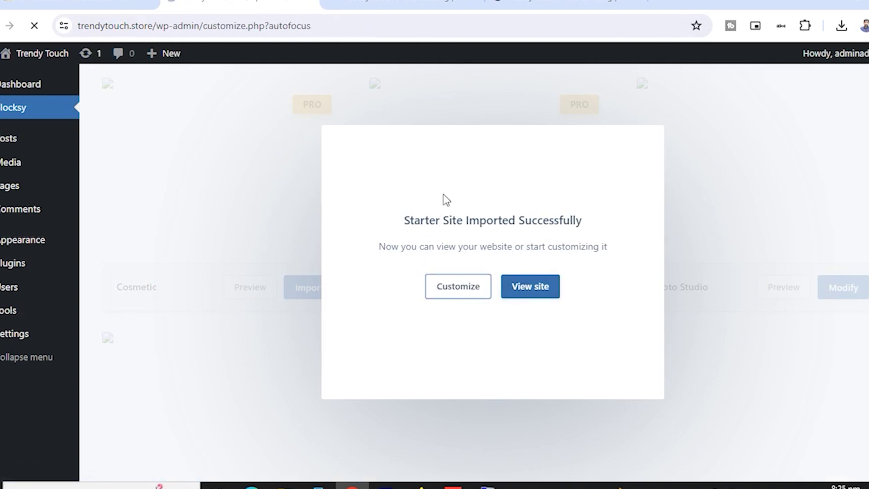
{"action": "left_click", "coordinate": [409, 4]}
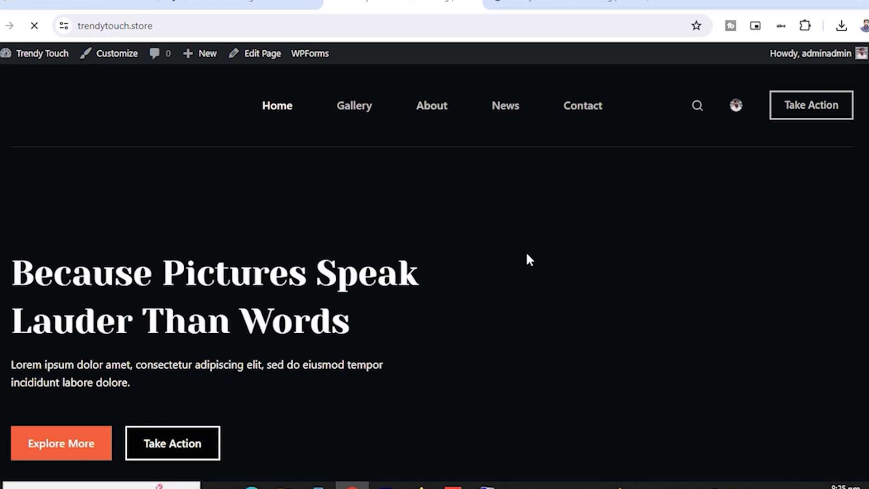
Scroll down the trendytouch.store home page to review the hero and upper sections.
{"action": "scroll", "coordinate": [527, 255], "scroll_direction": "down", "scroll_amount": 8}
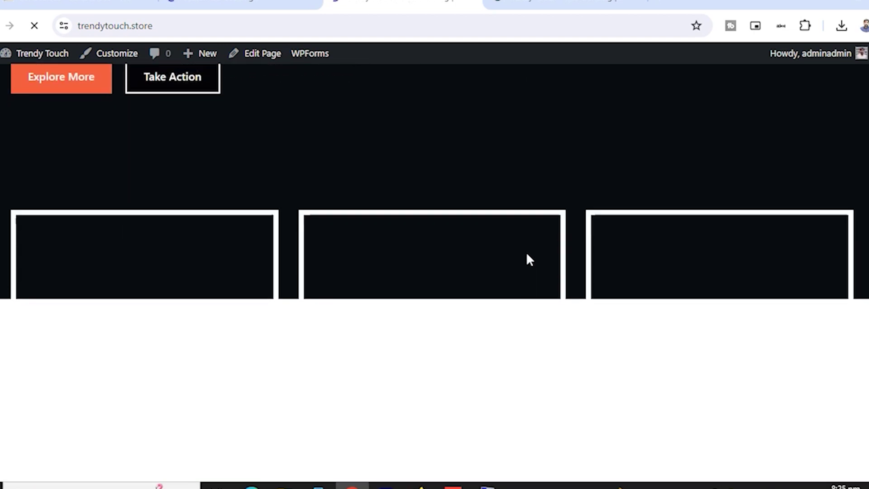
{"action": "scroll", "coordinate": [527, 253], "scroll_direction": "down", "scroll_amount": 8}
{"action": "scroll", "coordinate": [527, 254], "scroll_direction": "down", "scroll_amount": 20}
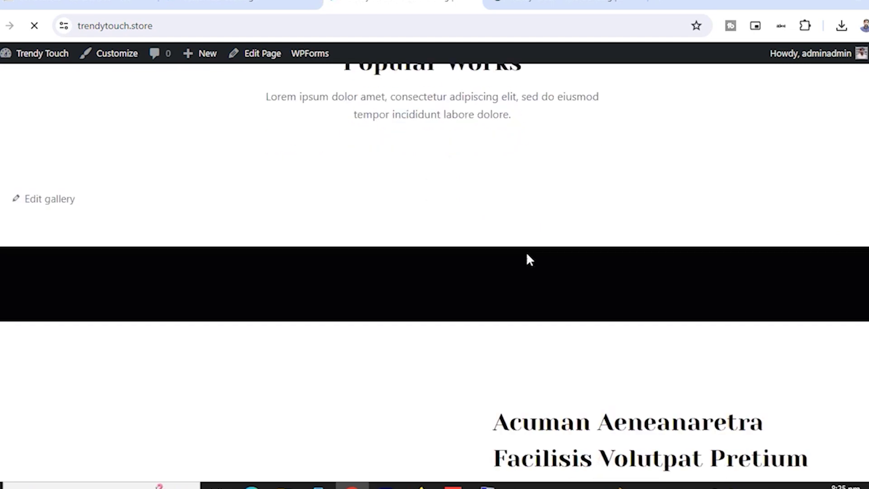
{"action": "scroll", "coordinate": [527, 254], "scroll_direction": "down", "scroll_amount": 9}
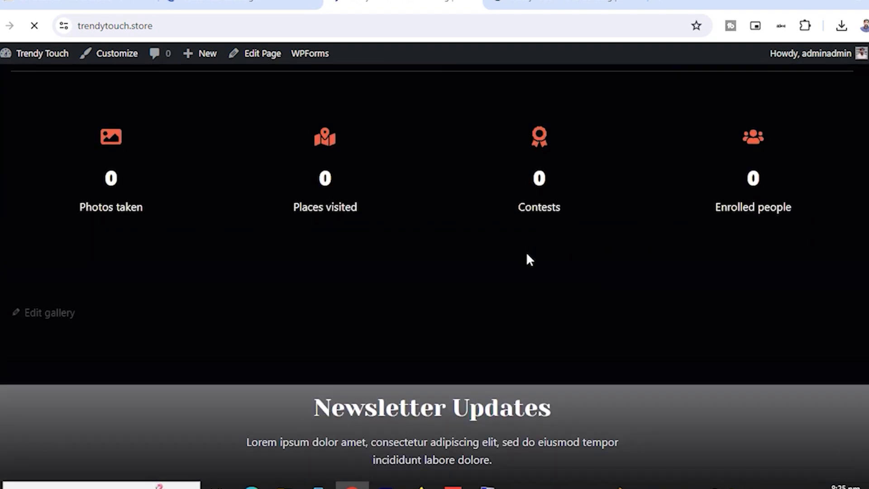
{"action": "scroll", "coordinate": [527, 254], "scroll_direction": "down", "scroll_amount": 9}
{"action": "scroll", "coordinate": [526, 254], "scroll_direction": "up", "scroll_amount": 20}
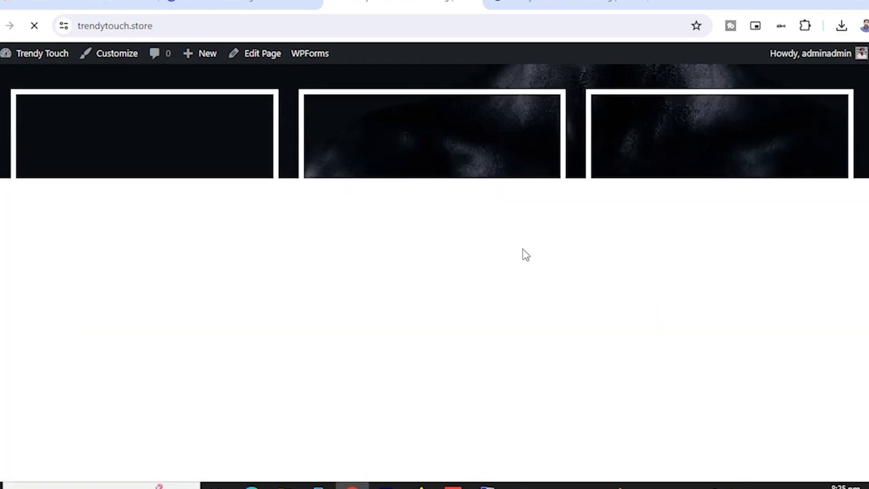
{"action": "scroll", "coordinate": [525, 253], "scroll_direction": "up", "scroll_amount": 10}
{"action": "scroll", "coordinate": [625, 213], "scroll_direction": "down", "scroll_amount": 7}
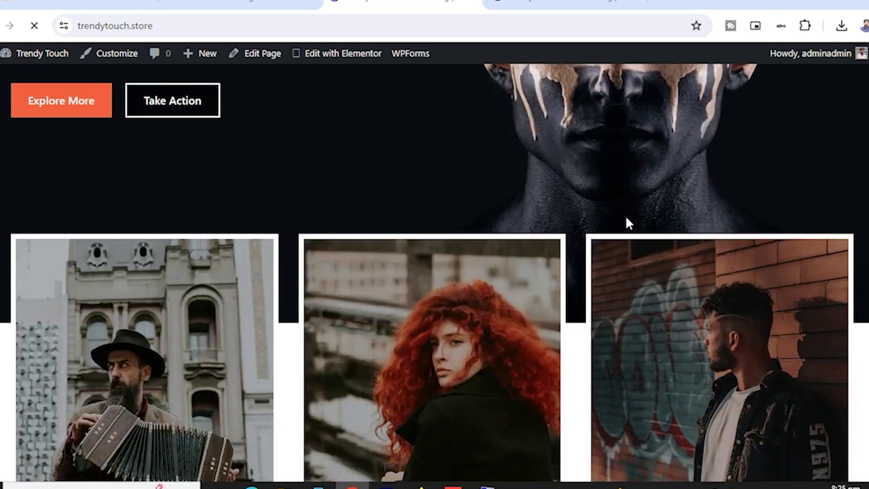
{"action": "scroll", "coordinate": [616, 233], "scroll_direction": "down", "scroll_amount": 8}
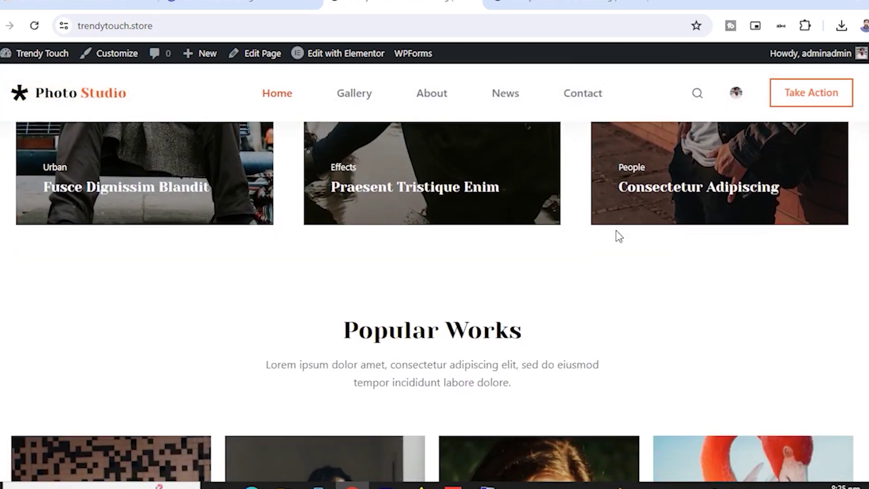
{"action": "scroll", "coordinate": [616, 231], "scroll_direction": "down", "scroll_amount": 7}
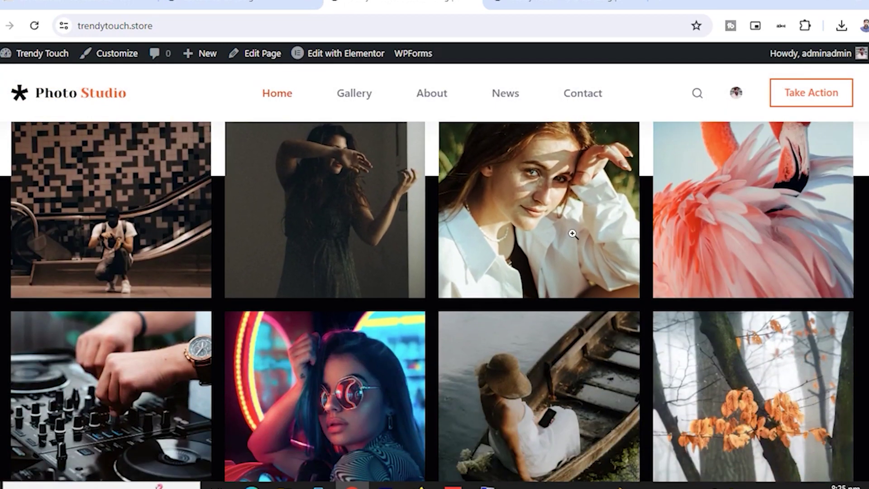
{"action": "scroll", "coordinate": [358, 254], "scroll_direction": "down", "scroll_amount": 6}
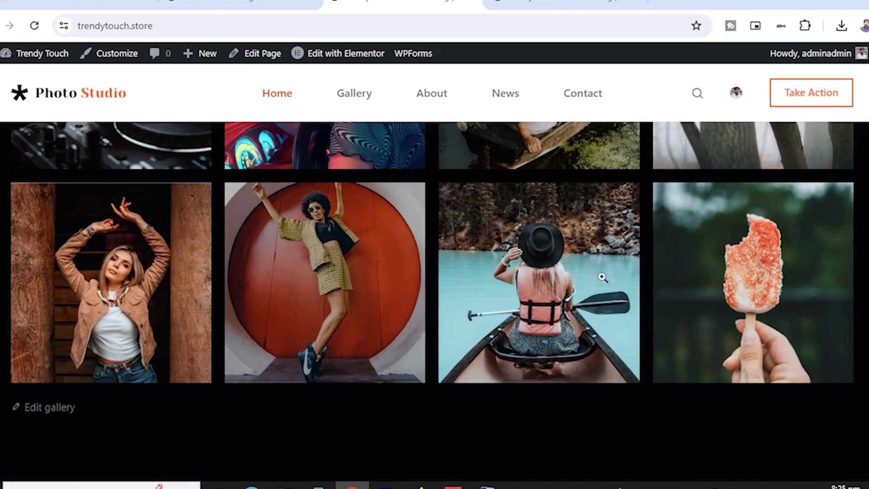
{"action": "scroll", "coordinate": [606, 275], "scroll_direction": "up", "scroll_amount": 8}
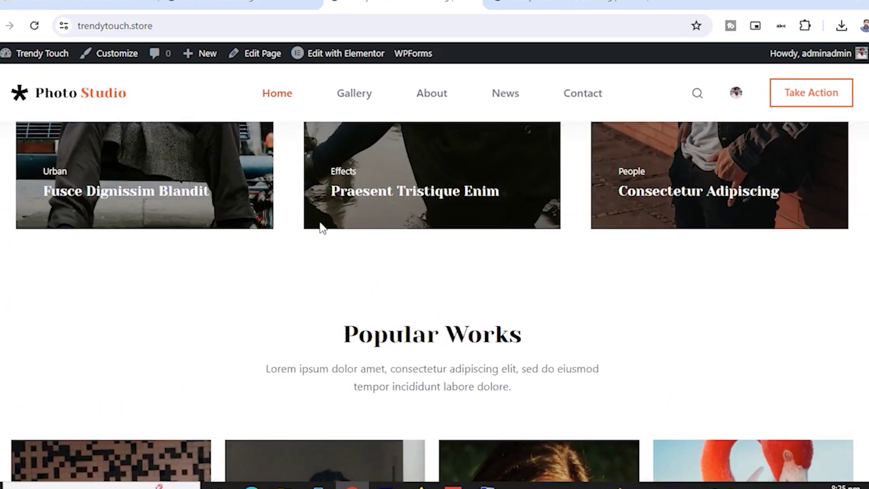
Review the remaining sections down to the footer, then return to the Customizer.
{"action": "scroll", "coordinate": [472, 361], "scroll_direction": "down", "scroll_amount": 10}
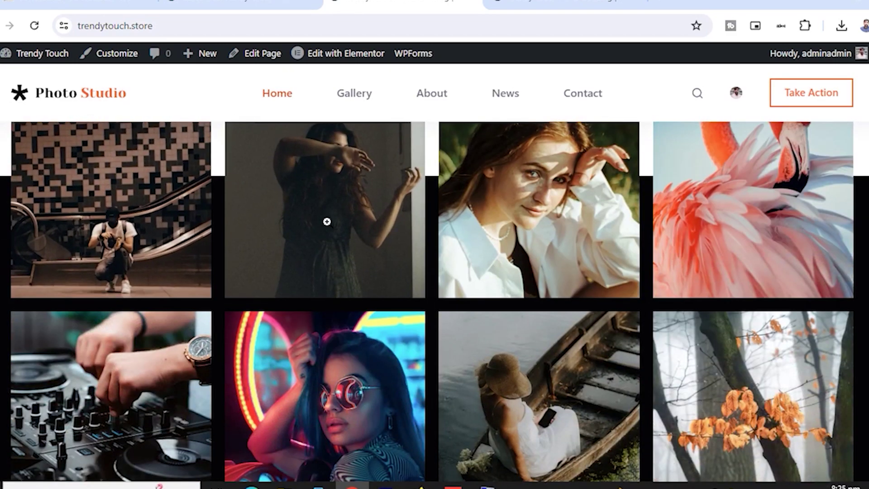
{"action": "scroll", "coordinate": [471, 240], "scroll_direction": "down", "scroll_amount": 8}
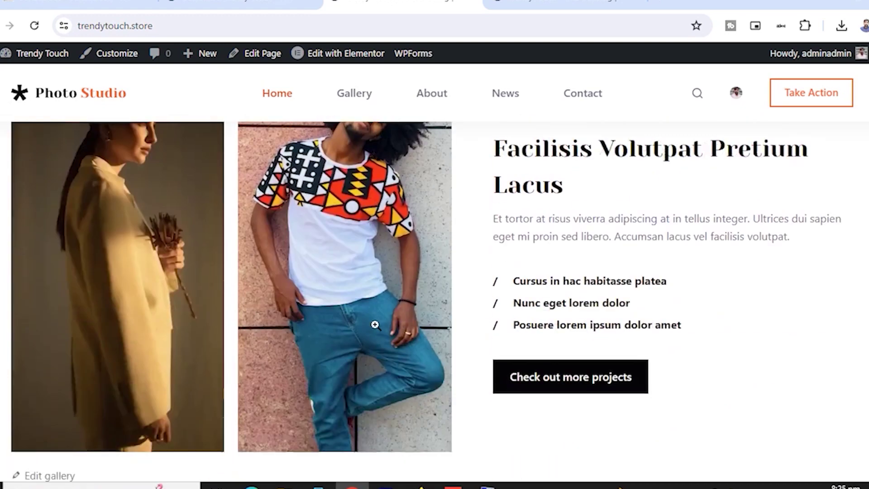
{"action": "scroll", "coordinate": [617, 295], "scroll_direction": "down", "scroll_amount": 12}
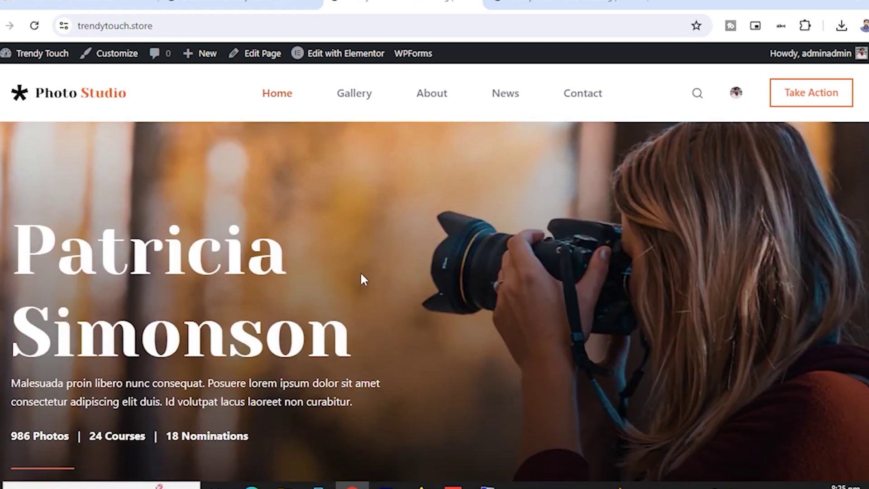
{"action": "scroll", "coordinate": [362, 265], "scroll_direction": "down", "scroll_amount": 9}
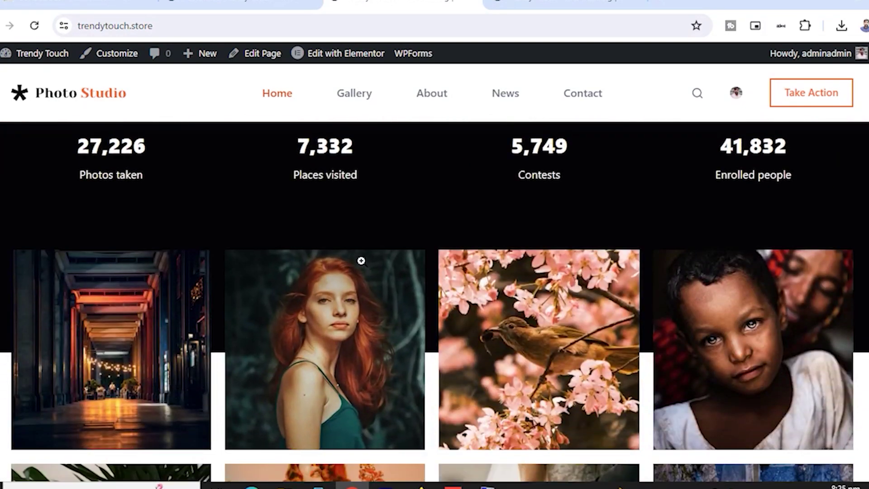
{"action": "scroll", "coordinate": [335, 262], "scroll_direction": "up", "scroll_amount": 3}
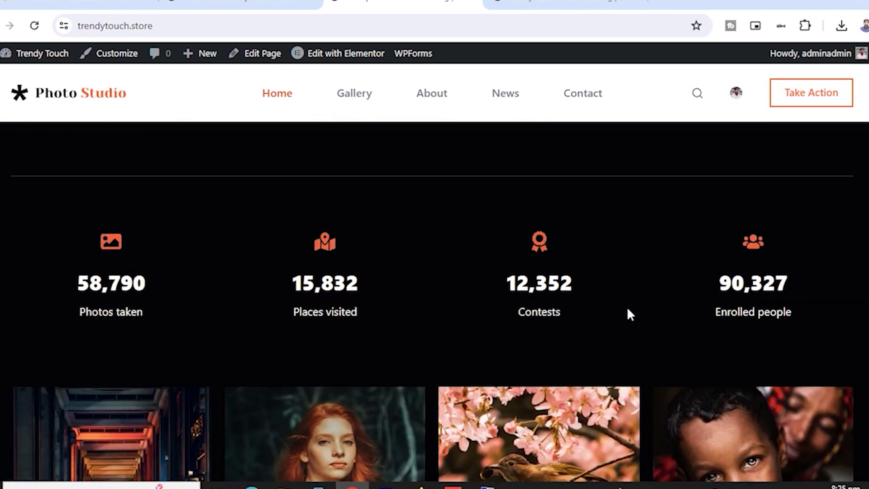
{"action": "scroll", "coordinate": [629, 314], "scroll_direction": "down", "scroll_amount": 5}
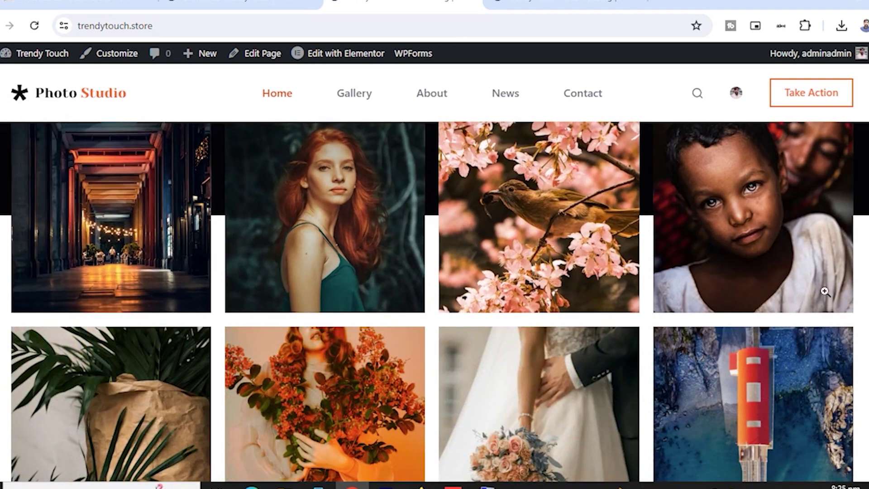
{"action": "scroll", "coordinate": [396, 238], "scroll_direction": "down", "scroll_amount": 6}
{"action": "scroll", "coordinate": [357, 304], "scroll_direction": "down", "scroll_amount": 3}
{"action": "scroll", "coordinate": [358, 304], "scroll_direction": "down", "scroll_amount": 4}
{"action": "scroll", "coordinate": [413, 270], "scroll_direction": "down", "scroll_amount": 4}
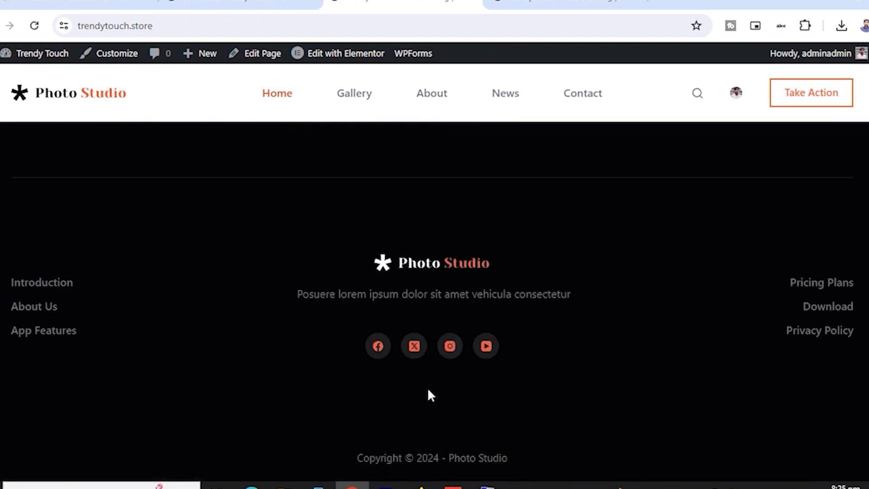
{"action": "scroll", "coordinate": [462, 317], "scroll_direction": "up", "scroll_amount": 20}
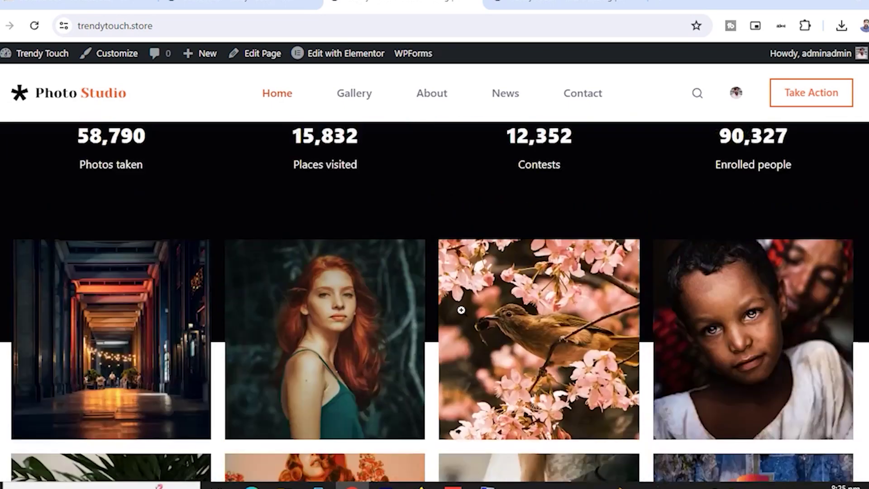
{"action": "scroll", "coordinate": [462, 315], "scroll_direction": "up", "scroll_amount": 6}
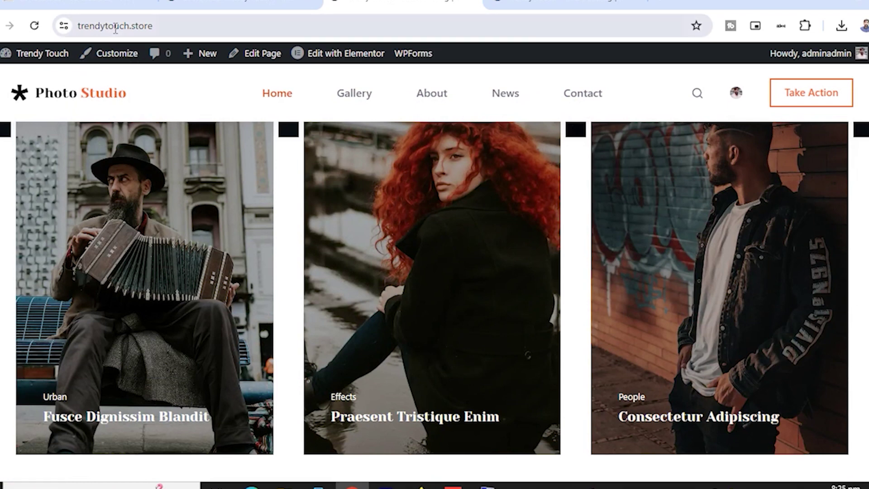
{"action": "left_click", "coordinate": [240, 4]}
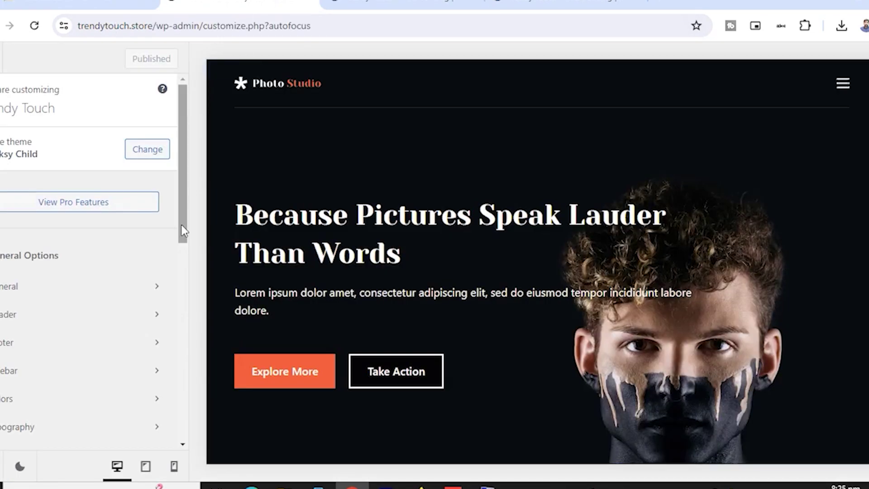
Look through the General options: Layout, Buttons, Social Network Accounts and Visitor Engagement.
{"action": "left_click", "coordinate": [83, 293]}
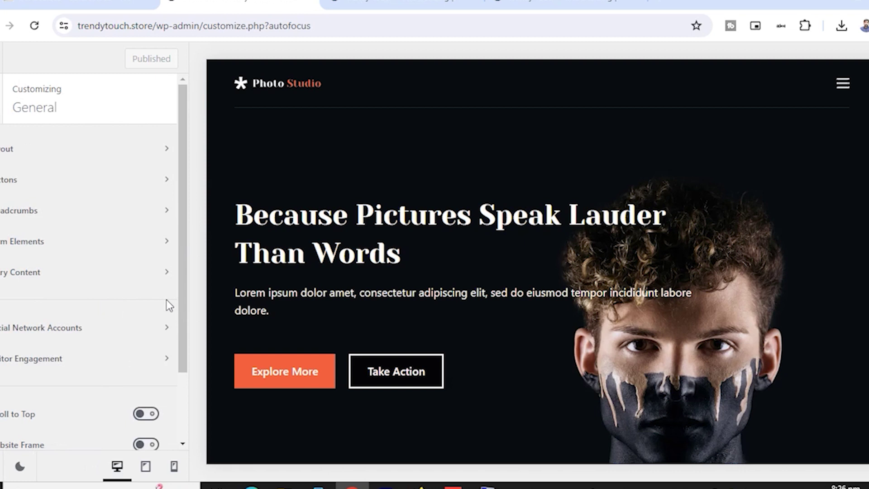
{"action": "left_click", "coordinate": [40, 154]}
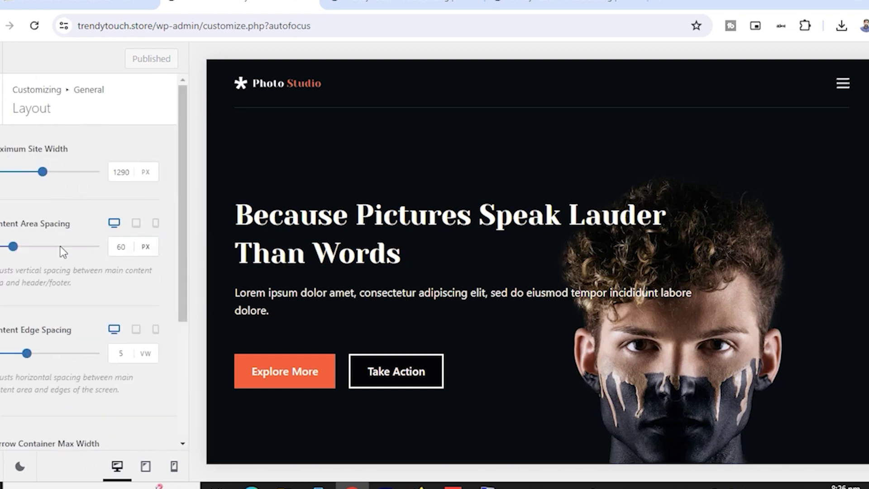
{"action": "left_click", "coordinate": [1, 102]}
{"action": "left_click", "coordinate": [44, 177]}
{"action": "left_click", "coordinate": [0, 97]}
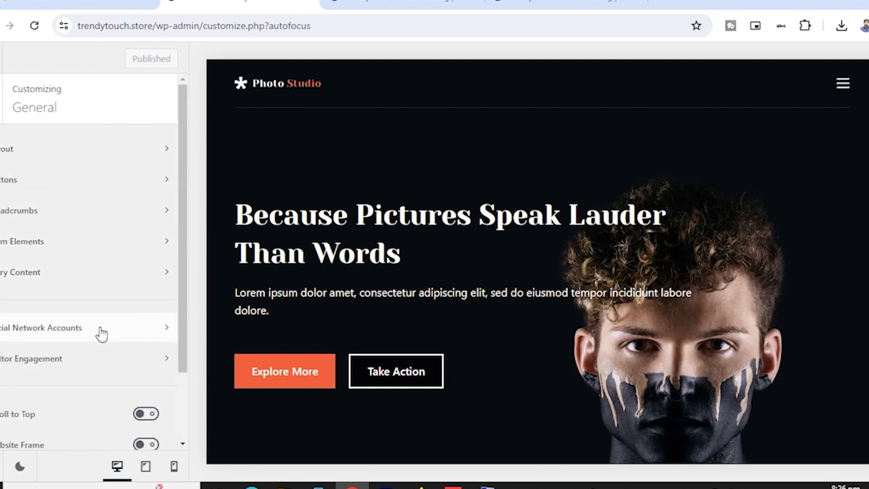
{"action": "left_click", "coordinate": [101, 334]}
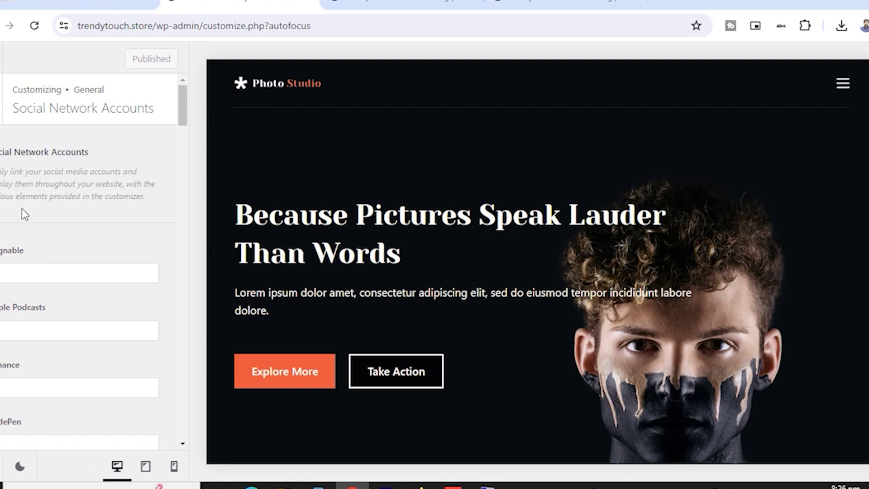
{"action": "left_click", "coordinate": [5, 103]}
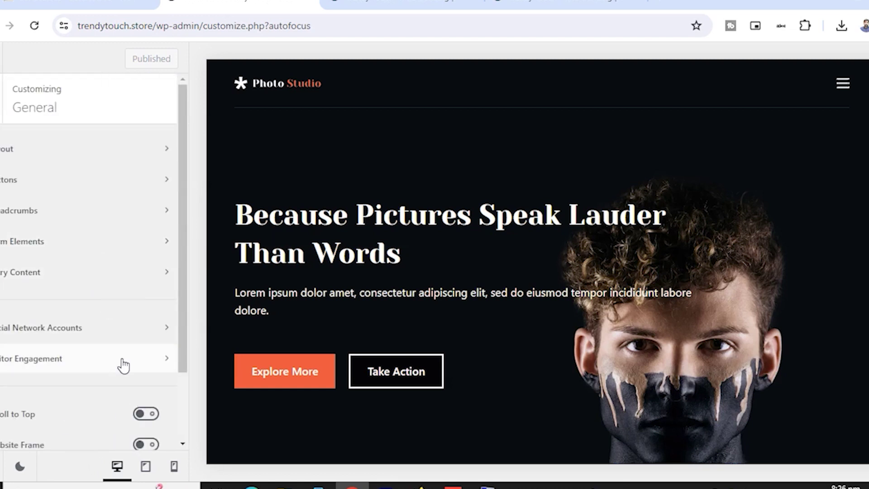
{"action": "left_click", "coordinate": [122, 360]}
{"action": "left_click", "coordinate": [4, 99]}
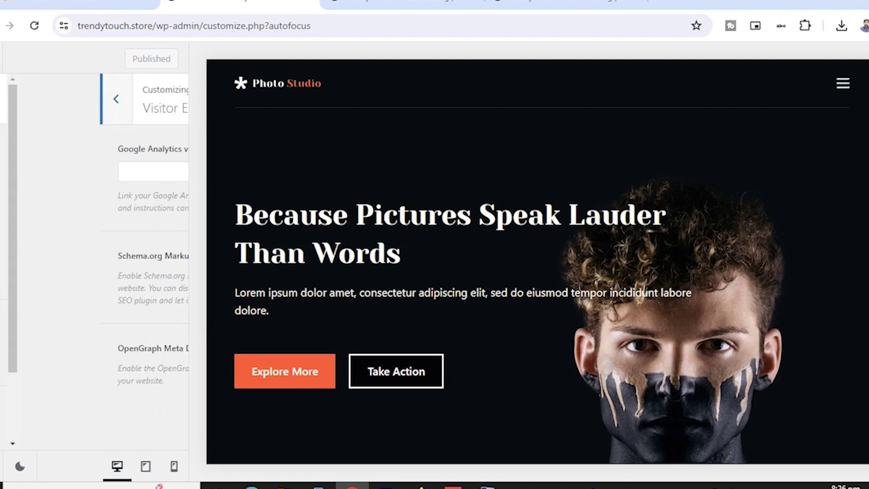
{"action": "scroll", "coordinate": [75, 303], "scroll_direction": "down", "scroll_amount": 2}
{"action": "scroll", "coordinate": [75, 302], "scroll_direction": "up", "scroll_amount": 2}
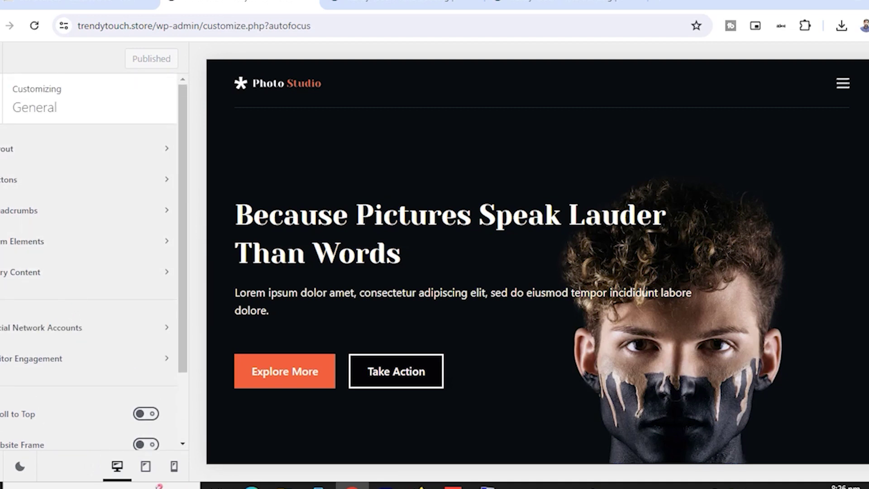
{"action": "left_click", "coordinate": [4, 98]}
Select the Logo element in the Header builder and check its Design and General options.
{"action": "left_click", "coordinate": [61, 317]}
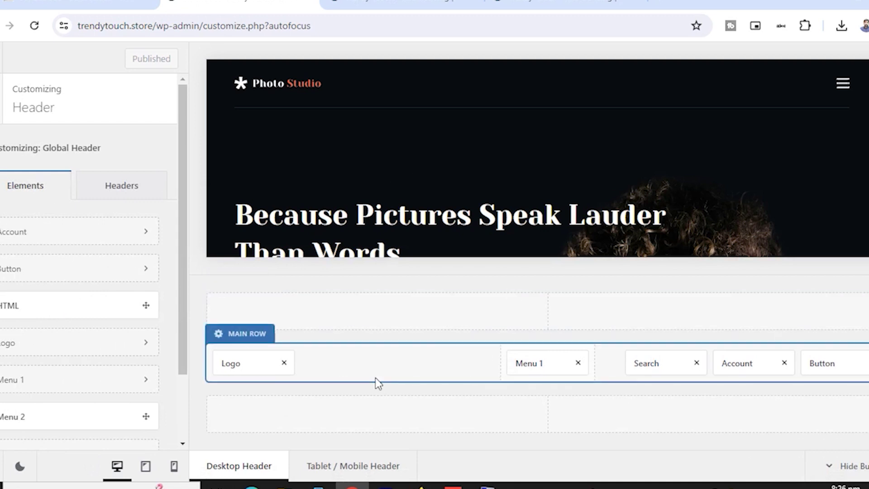
{"action": "left_click", "coordinate": [251, 368]}
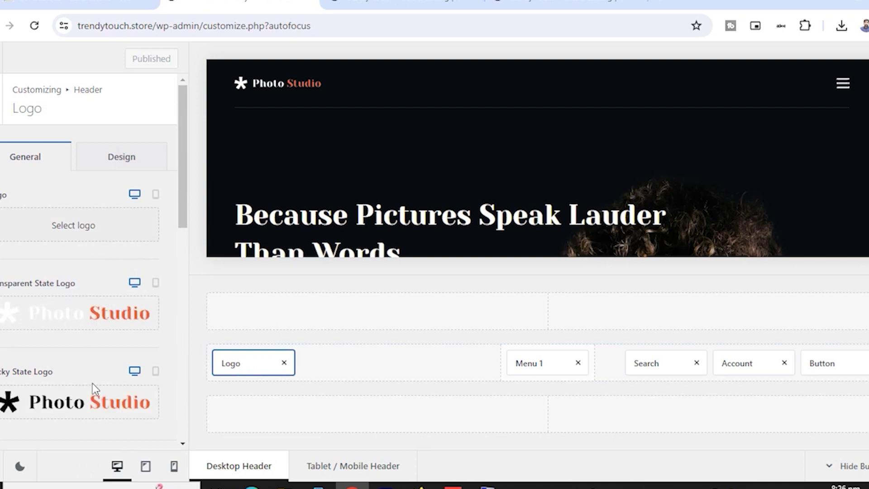
{"action": "mouse_move", "coordinate": [98, 414]}
{"action": "left_click", "coordinate": [117, 152]}
{"action": "left_click", "coordinate": [28, 158]}
{"action": "scroll", "coordinate": [155, 322], "scroll_direction": "down", "scroll_amount": 5}
{"action": "scroll", "coordinate": [155, 322], "scroll_direction": "up", "scroll_amount": 5}
Search Google for 'logomakr' in a new tab and open the LogoMakr website.
{"action": "key", "text": "ctrl+t"}
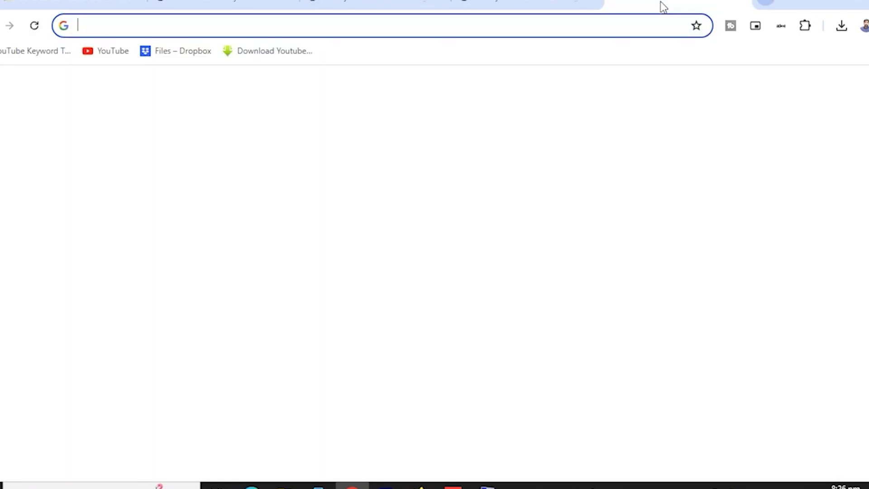
{"action": "type", "text": "logo"}
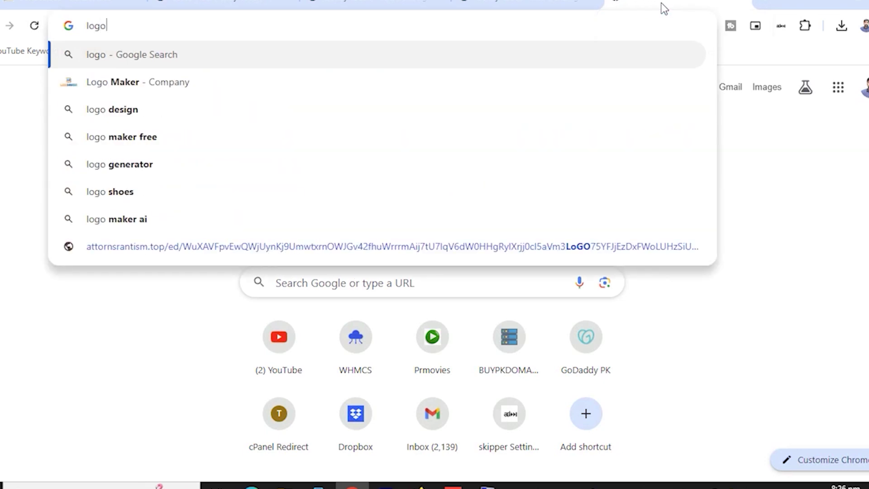
{"action": "type", "text": "makr"}
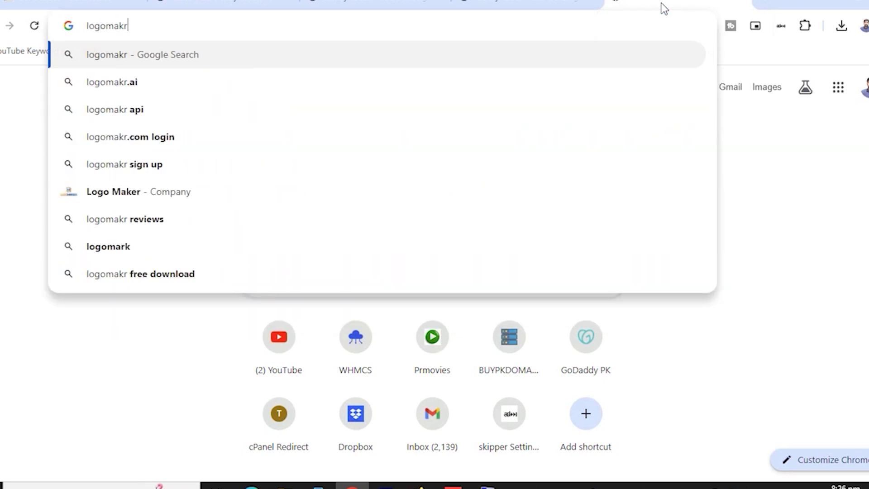
{"action": "key", "text": "Return"}
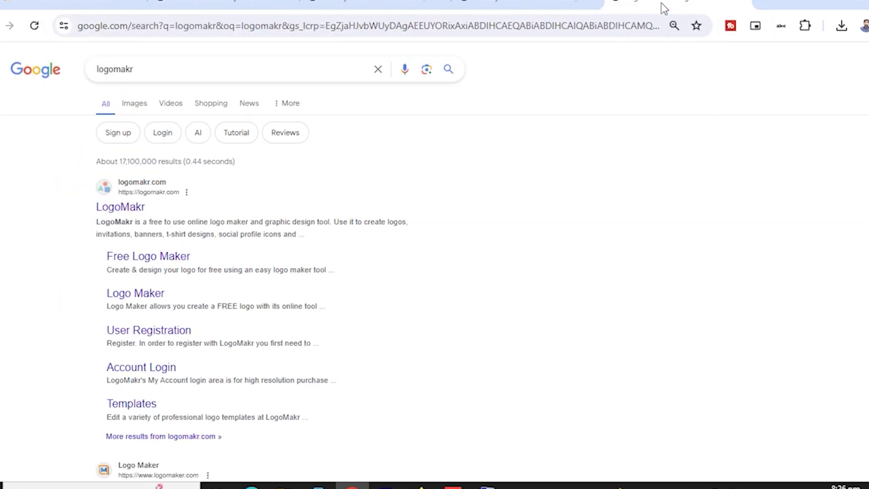
{"action": "left_click", "coordinate": [131, 208]}
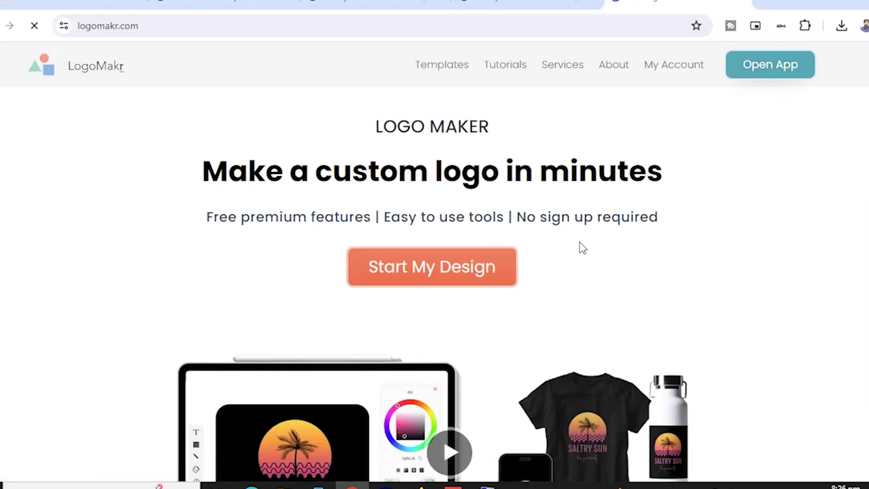
Browse LogoMakr's template gallery and open the purple hotidea flame-bulb template in the editor.
{"action": "scroll", "coordinate": [581, 248], "scroll_direction": "down", "scroll_amount": 10}
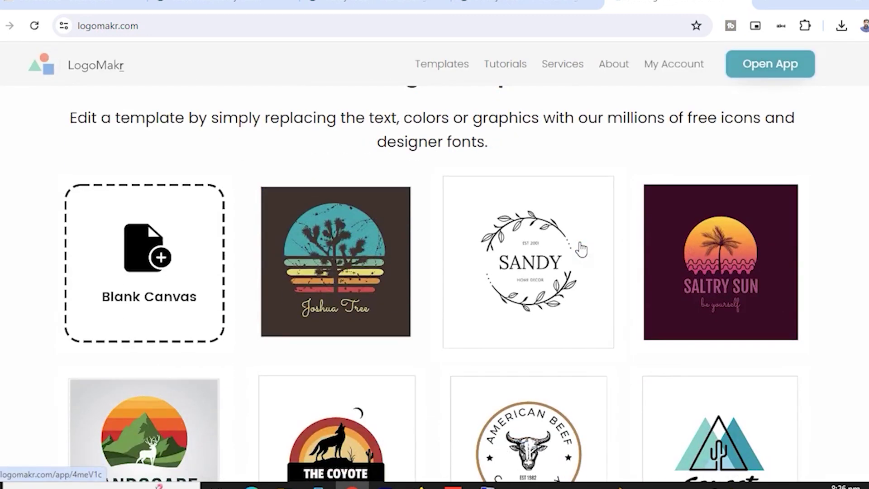
{"action": "scroll", "coordinate": [248, 310], "scroll_direction": "down", "scroll_amount": 3}
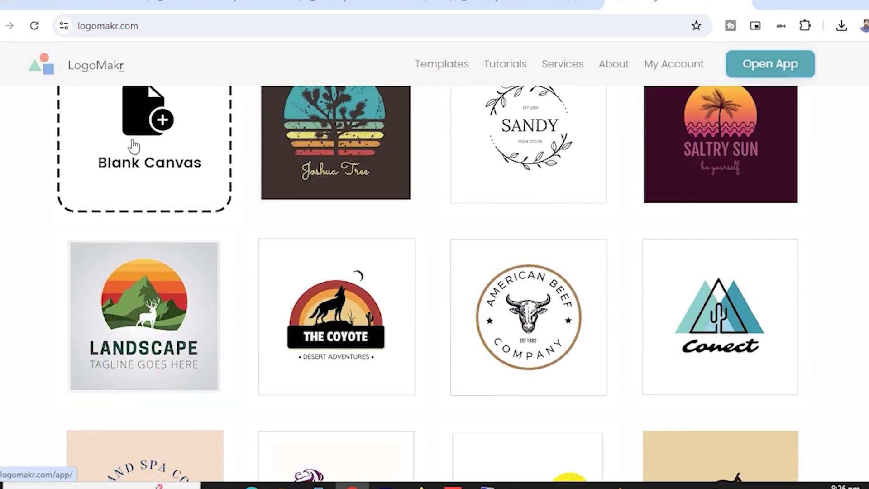
{"action": "scroll", "coordinate": [149, 146], "scroll_direction": "down", "scroll_amount": 2}
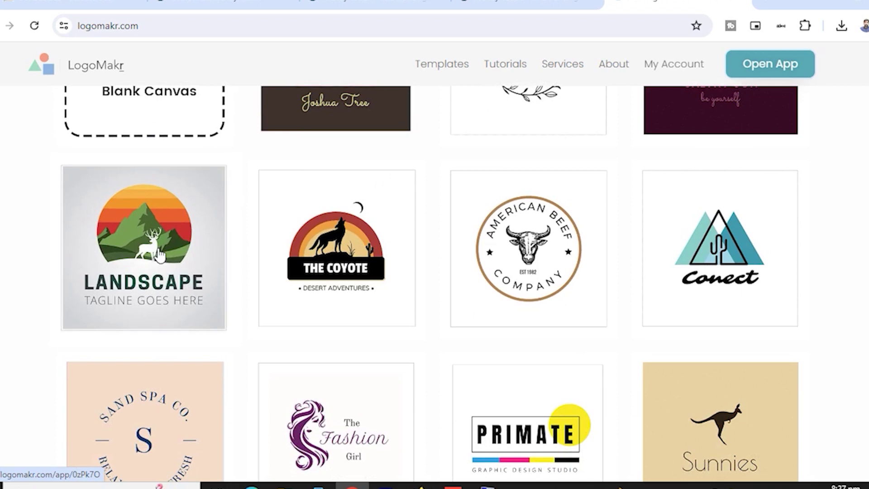
{"action": "scroll", "coordinate": [432, 295], "scroll_direction": "down", "scroll_amount": 4}
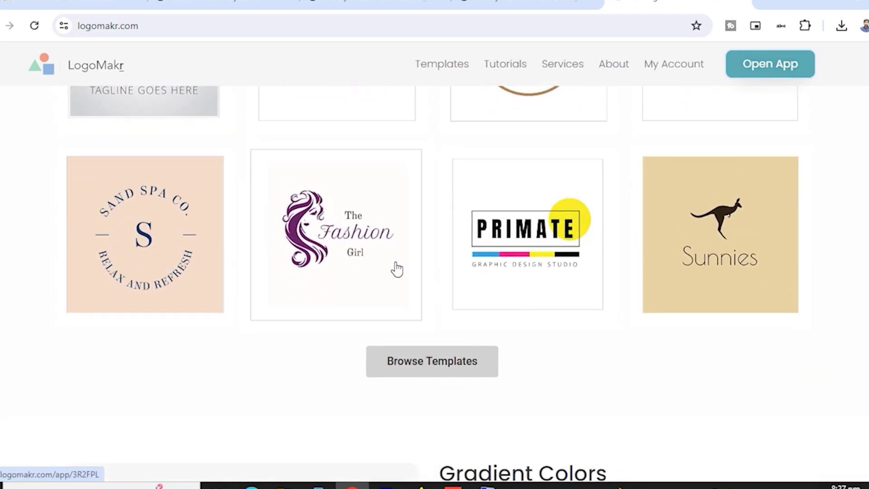
{"action": "left_click", "coordinate": [437, 372]}
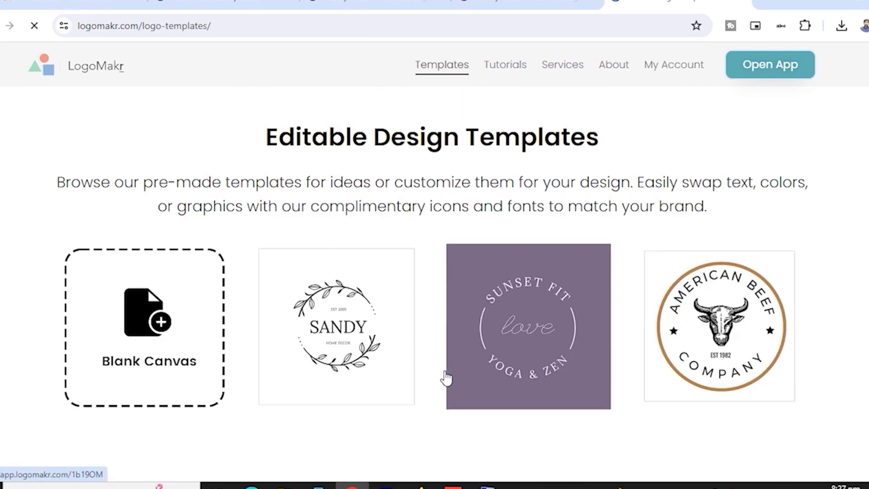
{"action": "scroll", "coordinate": [497, 366], "scroll_direction": "down", "scroll_amount": 8}
{"action": "scroll", "coordinate": [498, 367], "scroll_direction": "down", "scroll_amount": 15}
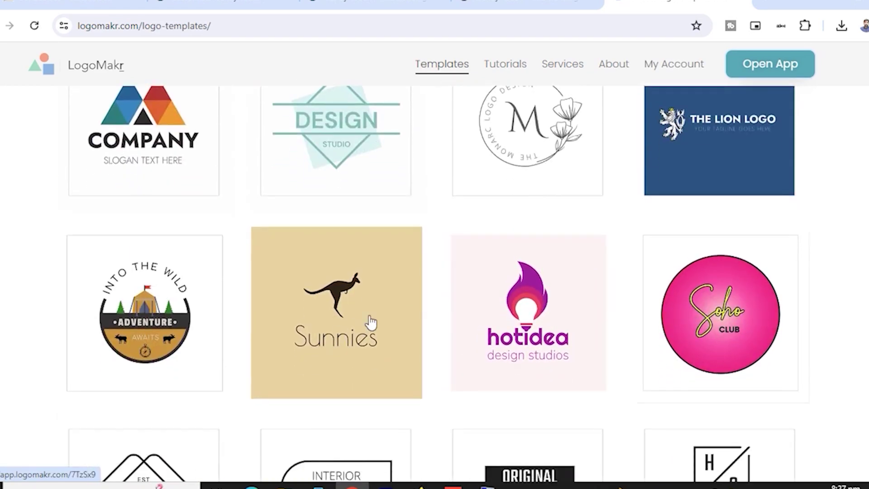
{"action": "left_click", "coordinate": [527, 350]}
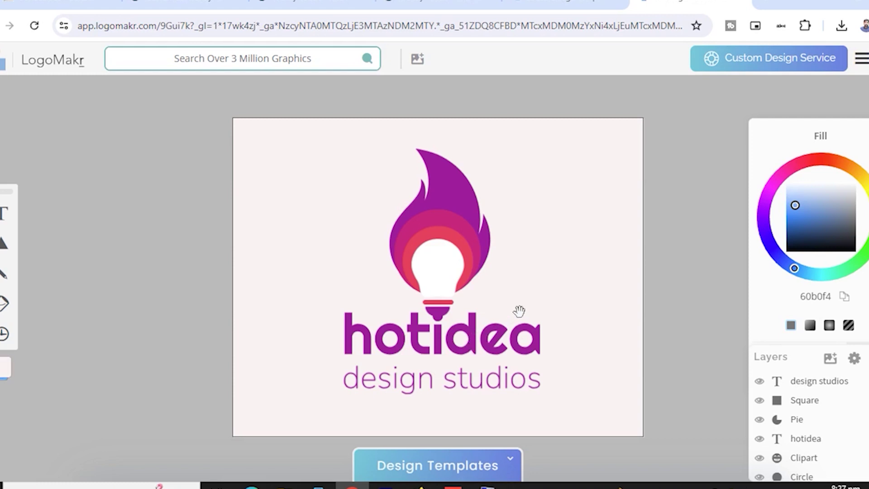
Replace the hotidea headline text with 'Trendy Touch'.
{"action": "left_click", "coordinate": [461, 348]}
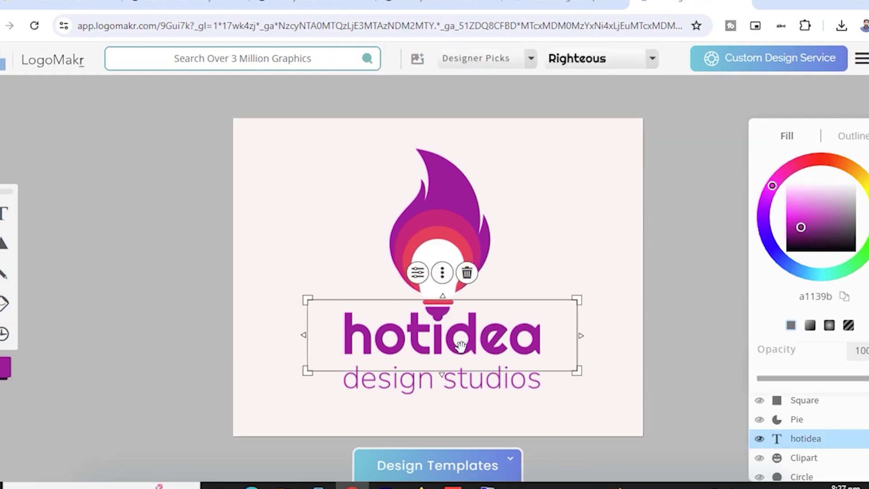
{"action": "double_click", "coordinate": [463, 348]}
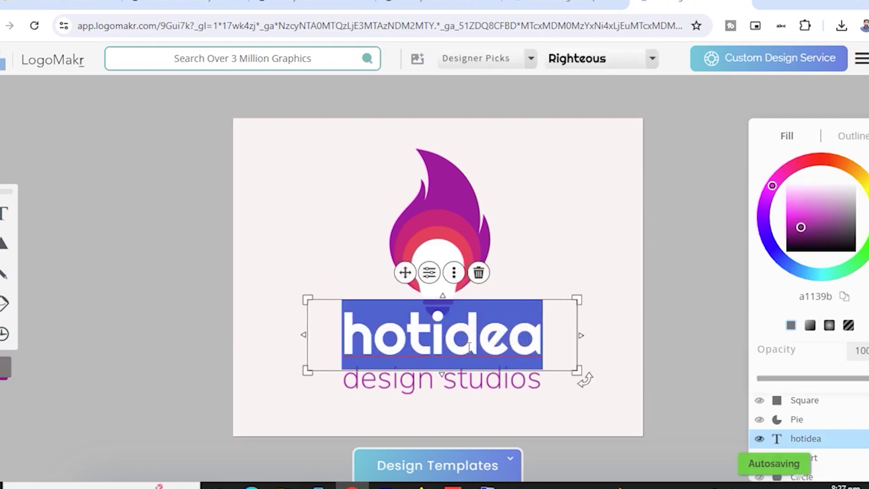
{"action": "type", "text": "trendi"}
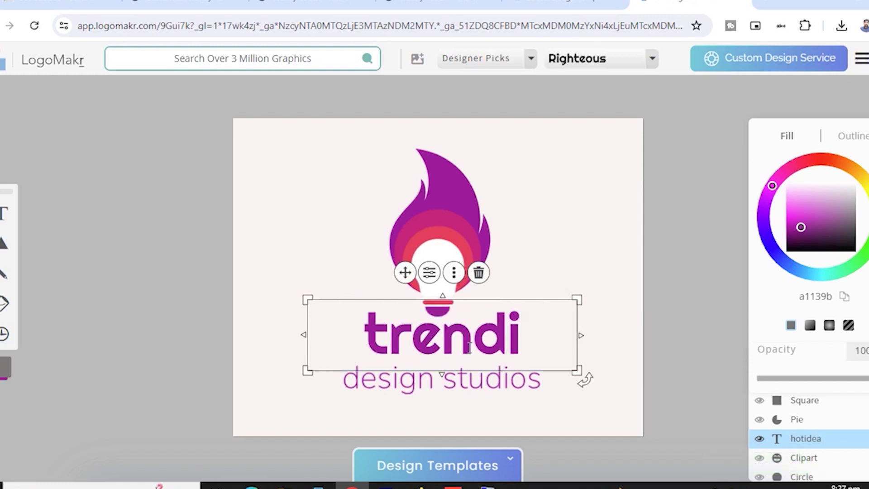
{"action": "key", "text": "BackSpace"}
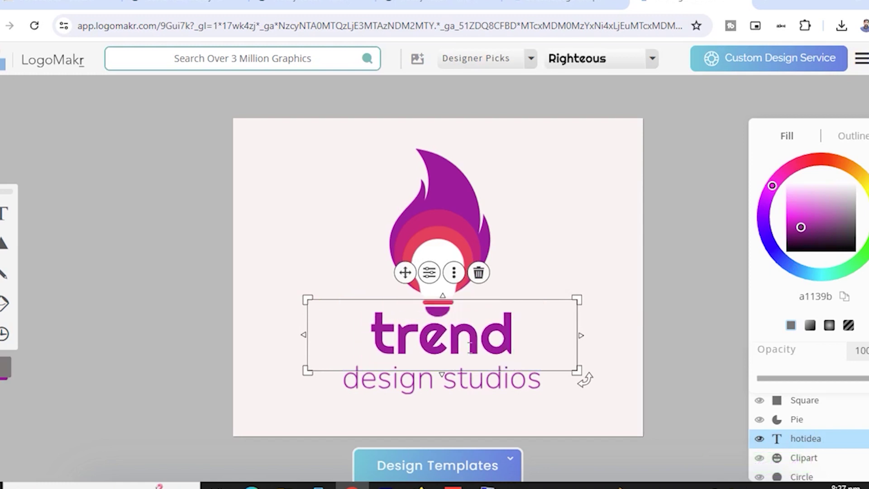
{"action": "type", "text": "y"}
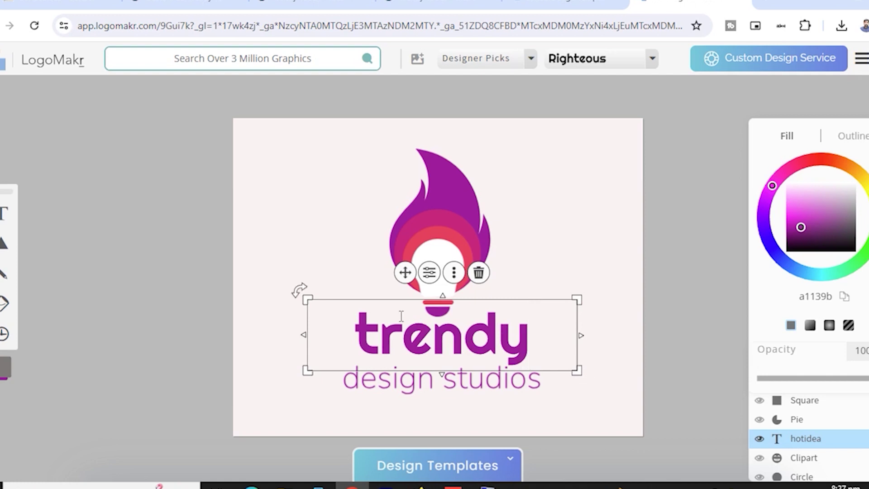
{"action": "left_click", "coordinate": [384, 320]}
{"action": "key", "text": "BackSpace"}
{"action": "type", "text": "Trendy"}
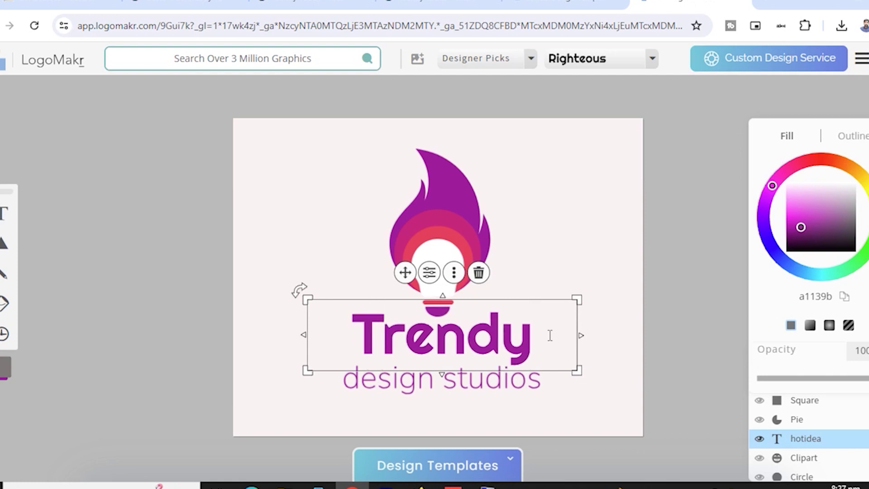
{"action": "type", "text": " tou"}
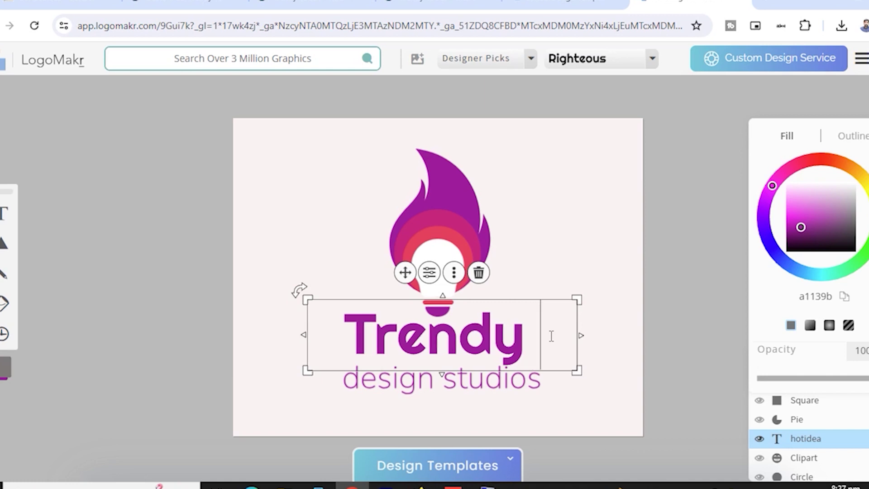
{"action": "key", "text": "BackSpace"}
{"action": "key", "text": "BackSpace"}
{"action": "key", "text": "BackSpace"}
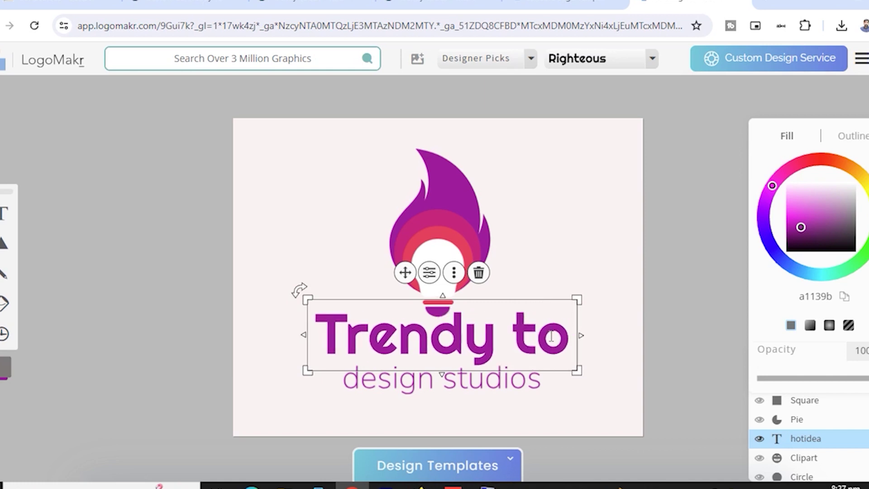
{"action": "type", "text": "Touch"}
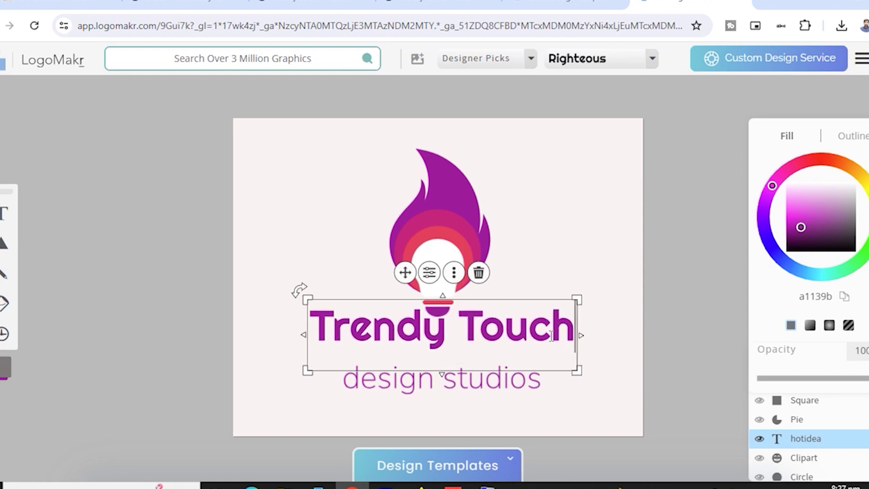
Move the design studios tagline up beneath Trendy Touch and save the logo.
{"action": "left_click", "coordinate": [398, 378]}
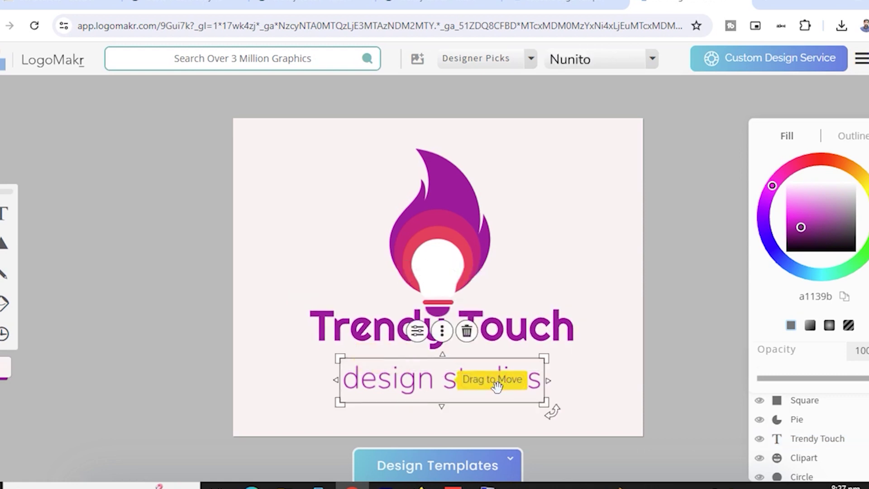
{"action": "left_click_drag", "start_coordinate": [497, 385], "coordinate": [441, 369]}
{"action": "left_click", "coordinate": [574, 368]}
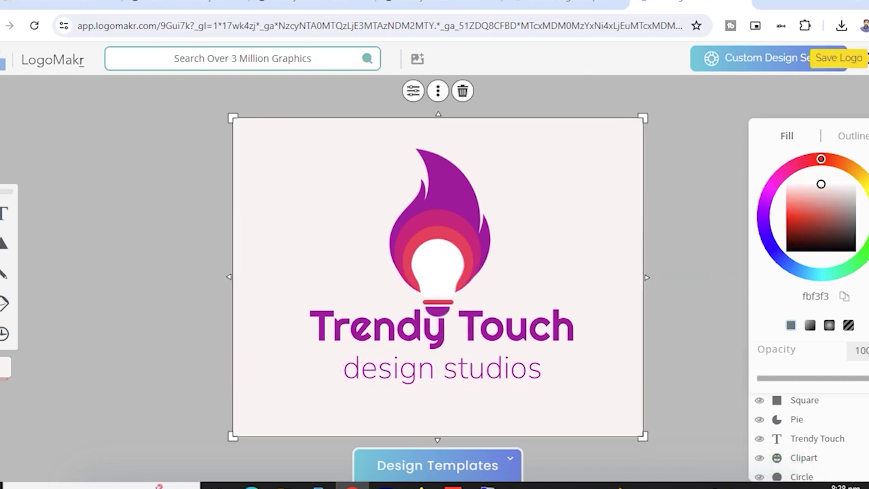
{"action": "left_click", "coordinate": [862, 60]}
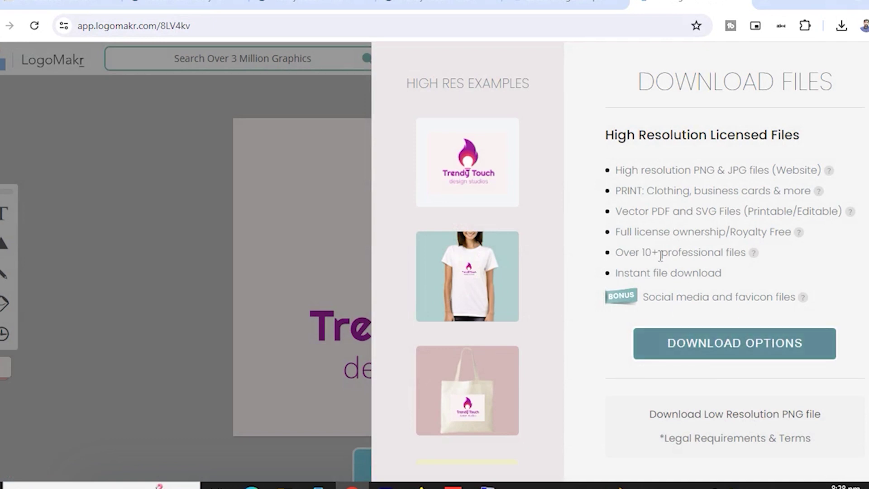
Choose the free low-resolution PNG download and accept the legal terms.
{"action": "scroll", "coordinate": [468, 262], "scroll_direction": "down", "scroll_amount": 9}
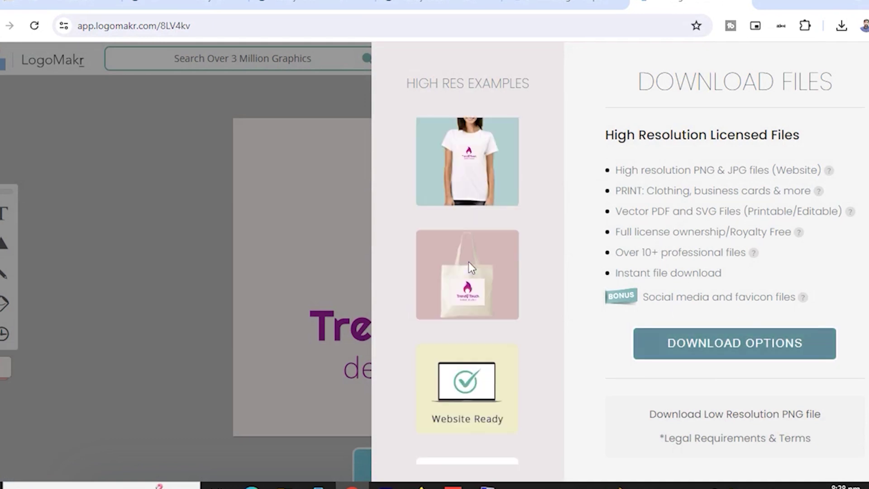
{"action": "scroll", "coordinate": [470, 230], "scroll_direction": "down", "scroll_amount": 12}
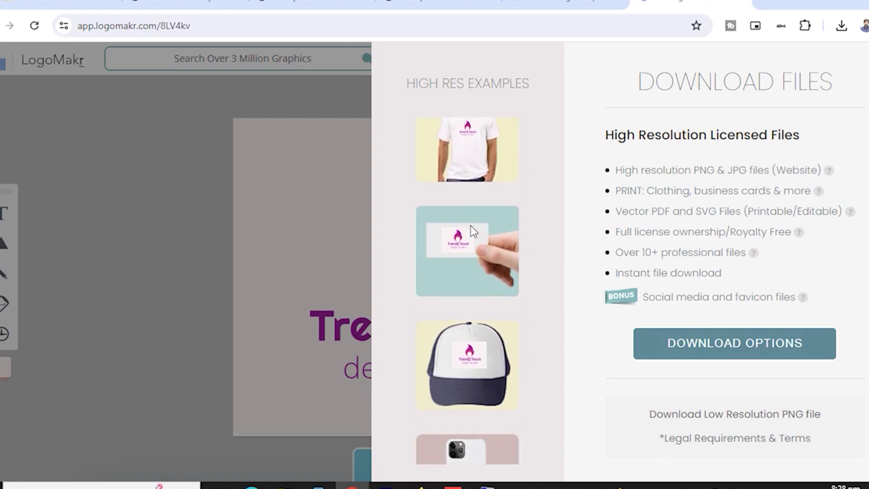
{"action": "left_click", "coordinate": [733, 415]}
{"action": "left_click", "coordinate": [631, 270]}
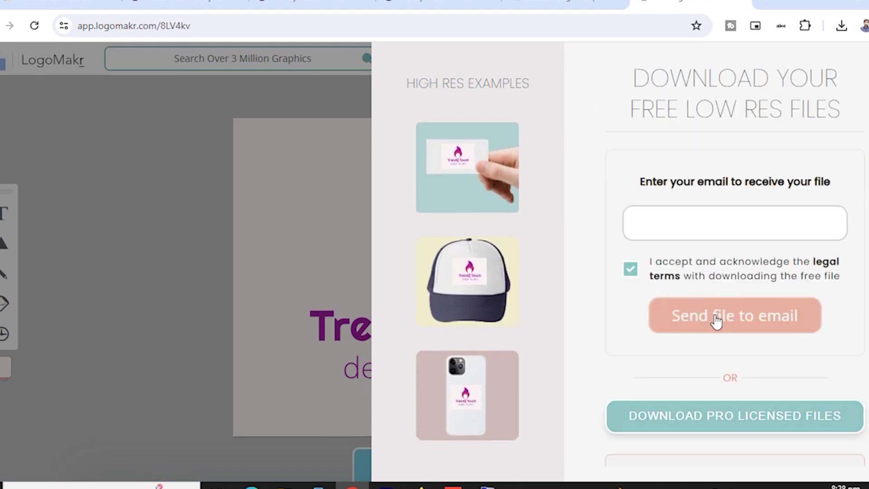
Replace the email with a different saved address, send the logo file, and open a new tab.
{"action": "left_click", "coordinate": [690, 218]}
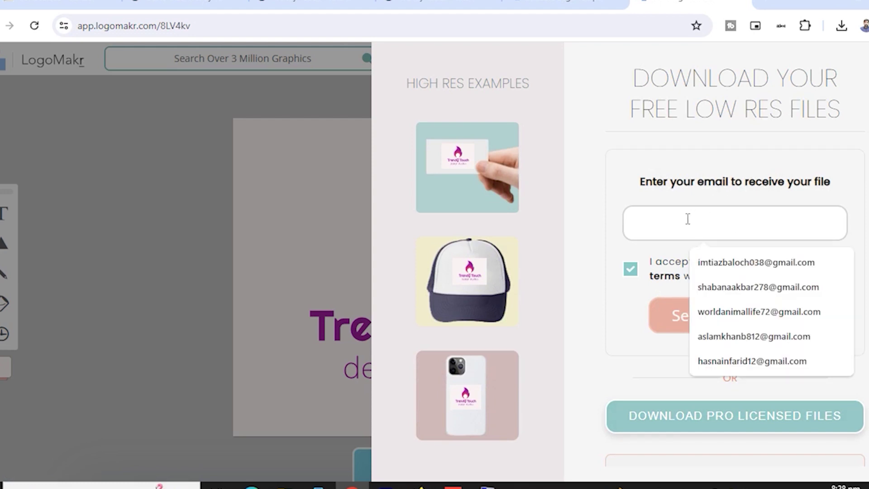
{"action": "left_click", "coordinate": [759, 277]}
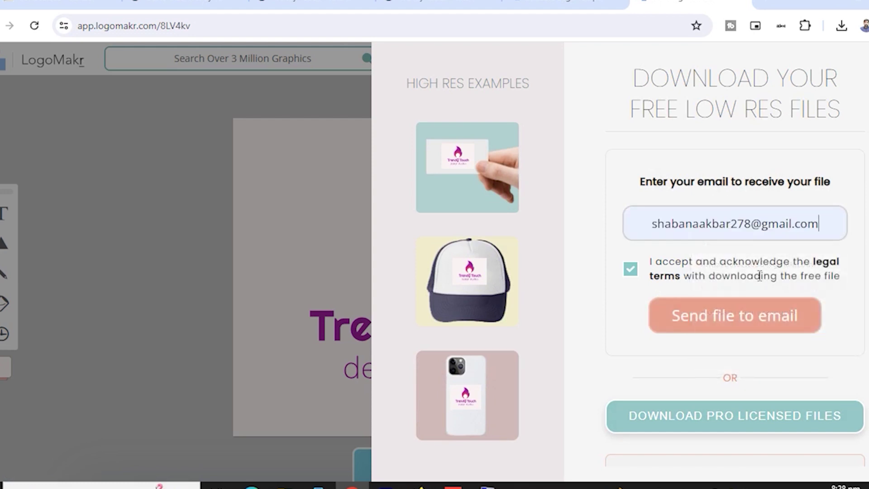
{"action": "left_click_drag", "start_coordinate": [833, 222], "coordinate": [645, 229]}
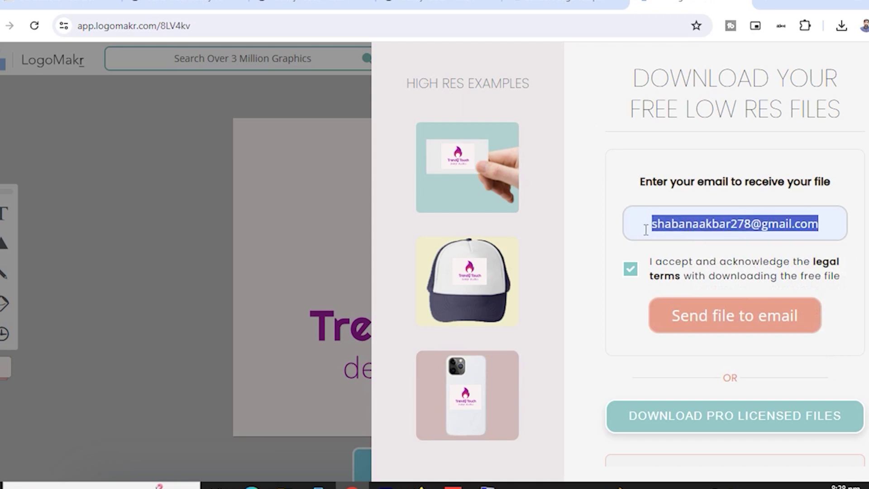
{"action": "key", "text": "BackSpace"}
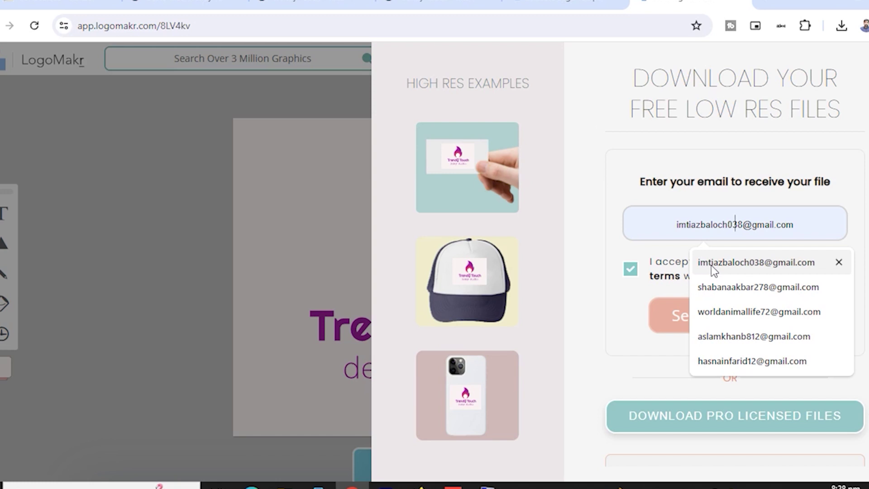
{"action": "left_click", "coordinate": [711, 266]}
{"action": "left_click", "coordinate": [735, 325]}
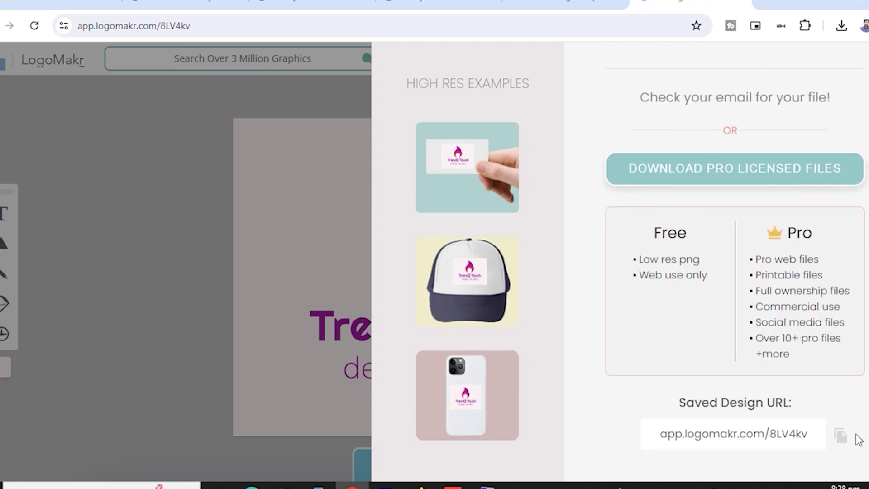
{"action": "left_click", "coordinate": [769, 2]}
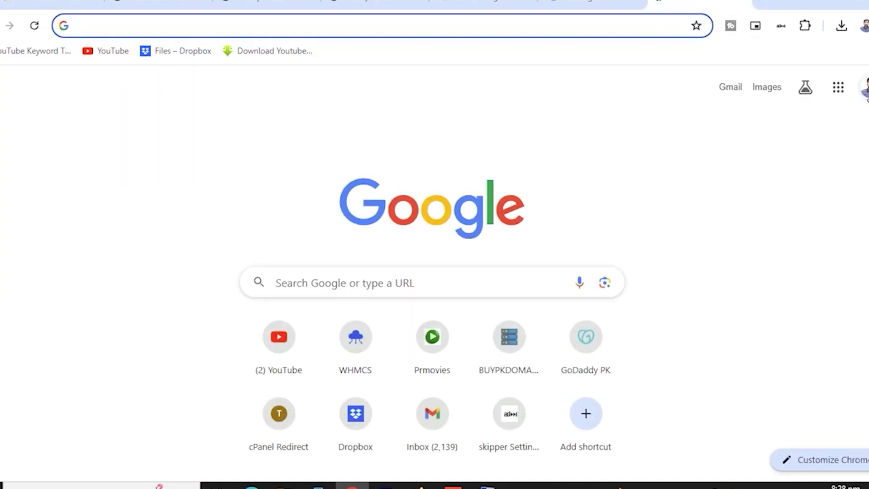
In Gmail's Updates tab, open the LogoMakr email and download the free logo file.
{"action": "left_click", "coordinate": [724, 88]}
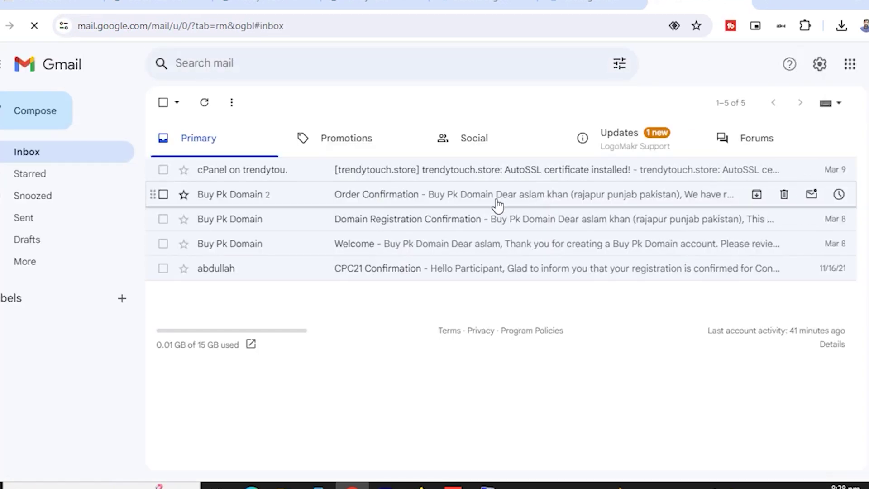
{"action": "left_click", "coordinate": [616, 154]}
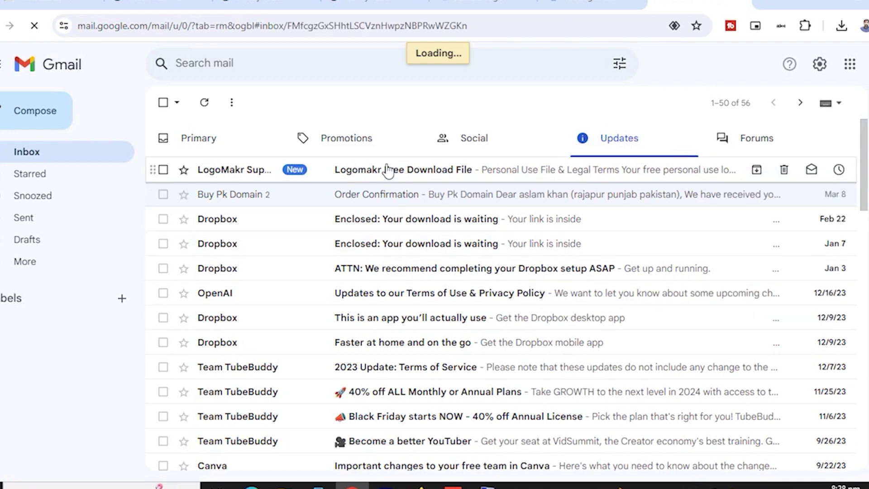
{"action": "left_click", "coordinate": [388, 169]}
{"action": "scroll", "coordinate": [523, 321], "scroll_direction": "down", "scroll_amount": 6}
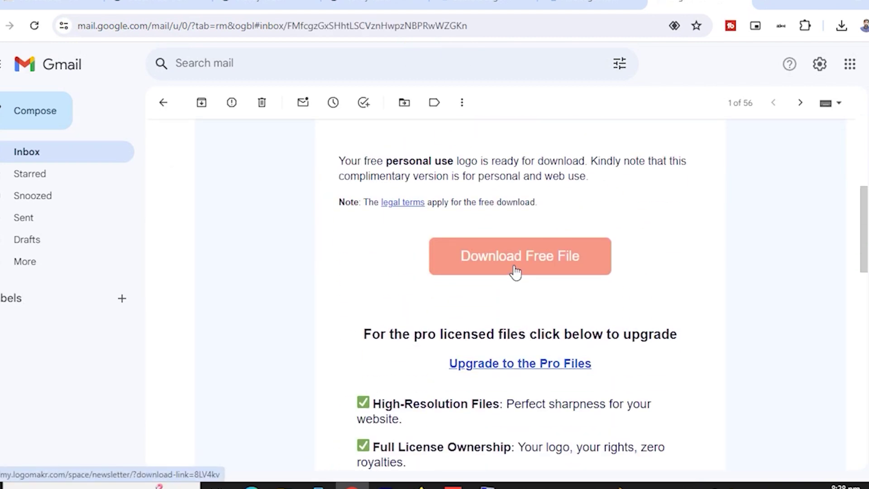
{"action": "left_click", "coordinate": [515, 270]}
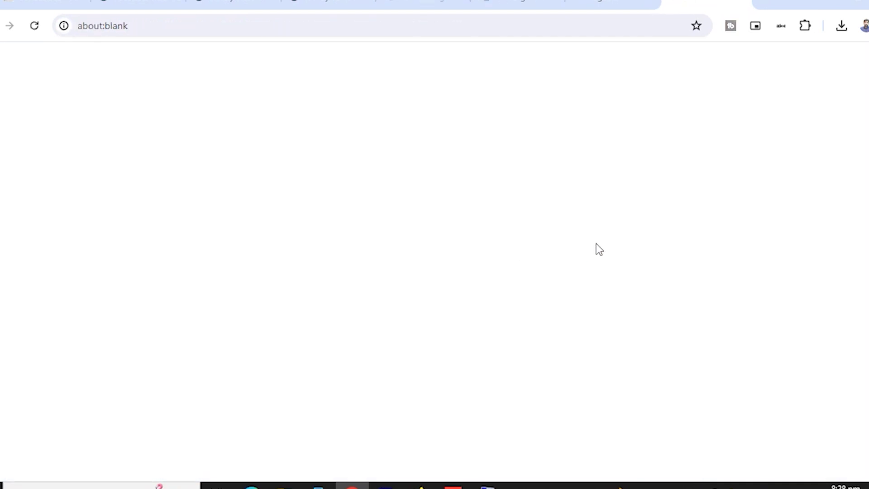
Preview the downloaded 8LV4kv-LogoMakr.png logo, then return to the WordPress Customizer.
{"action": "mouse_move", "coordinate": [728, 69]}
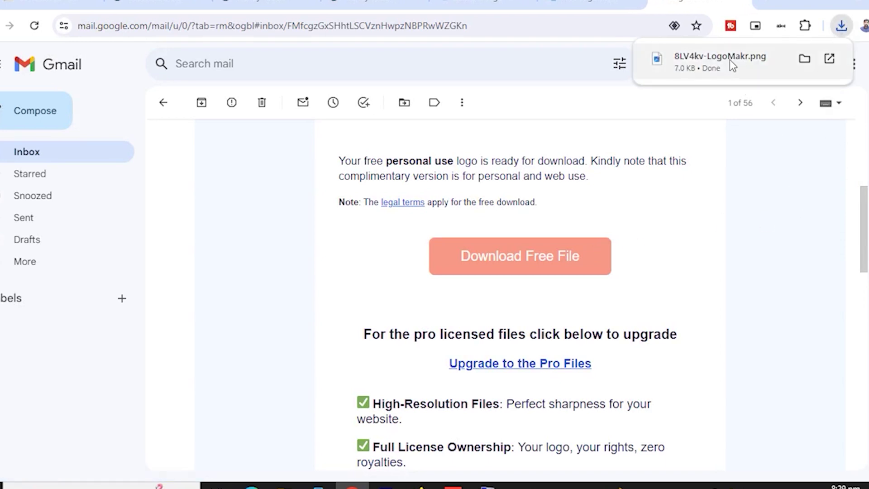
{"action": "left_click", "coordinate": [729, 60]}
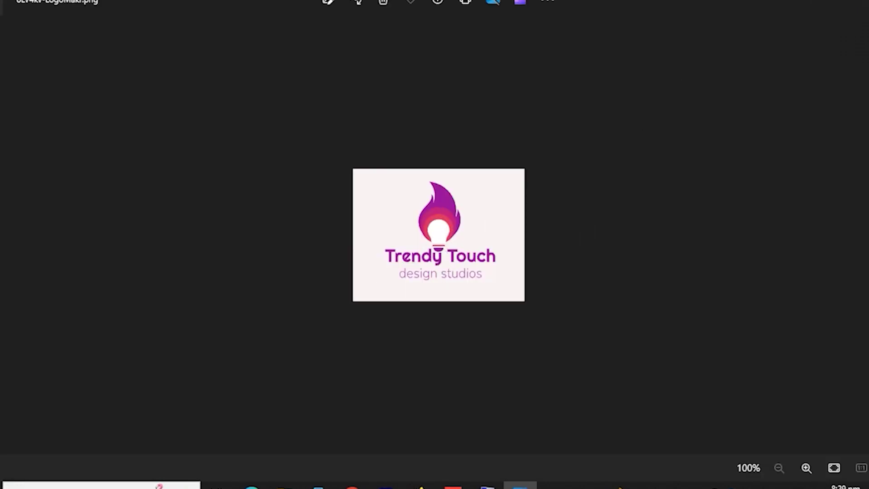
{"action": "left_click", "coordinate": [820, 2]}
{"action": "left_click", "coordinate": [160, 2]}
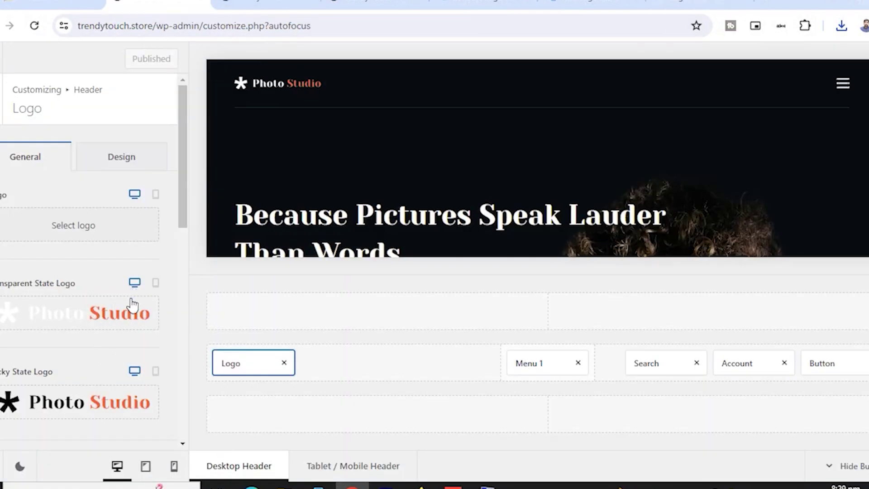
Upload 8LV4kv-LogoMakr.png from Downloads and set it as the Transparent State Logo.
{"action": "left_click", "coordinate": [120, 313]}
{"action": "left_click", "coordinate": [444, 289]}
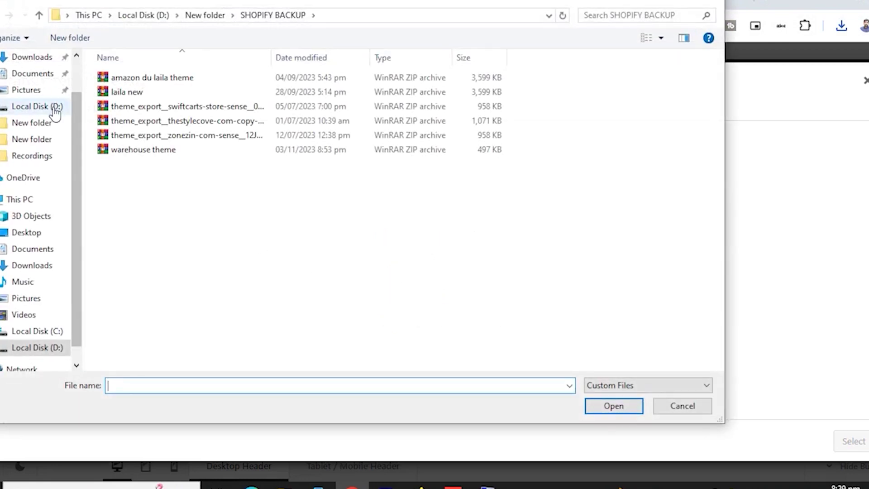
{"action": "left_click", "coordinate": [40, 269]}
{"action": "double_click", "coordinate": [153, 102]}
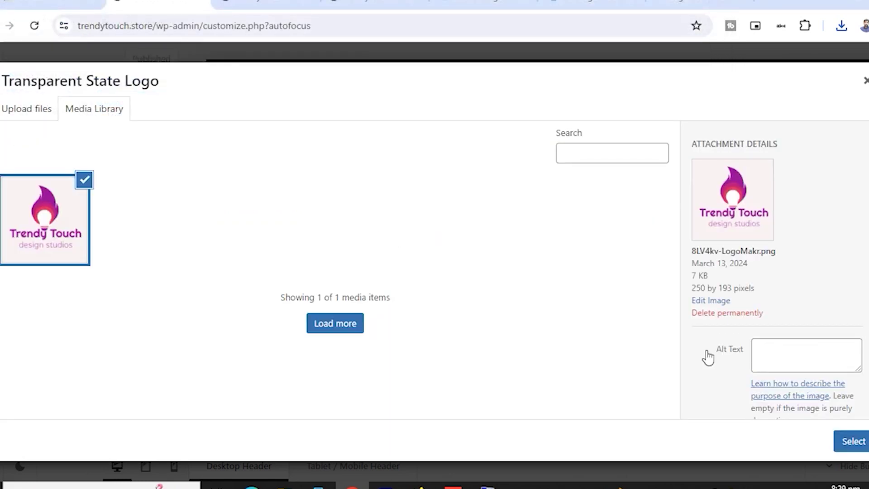
{"action": "left_click", "coordinate": [851, 440]}
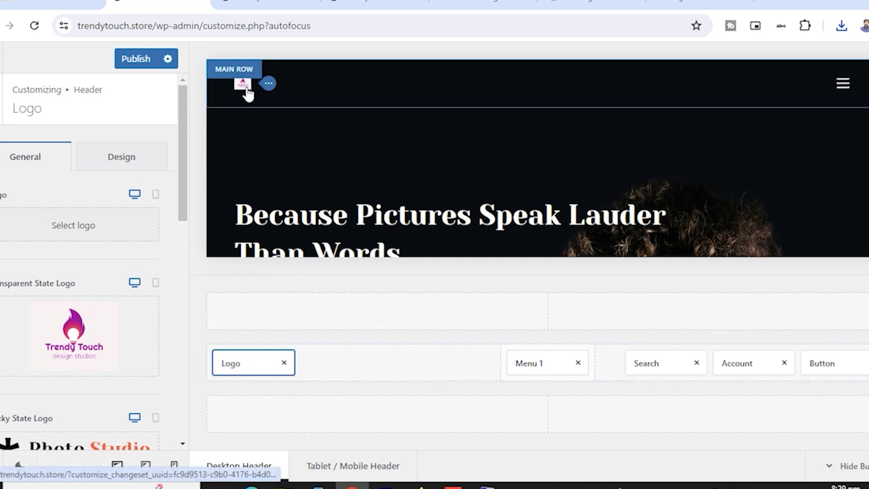
Switch over to the LogoMakr download page and then the Gmail download email.
{"action": "mouse_move", "coordinate": [111, 312]}
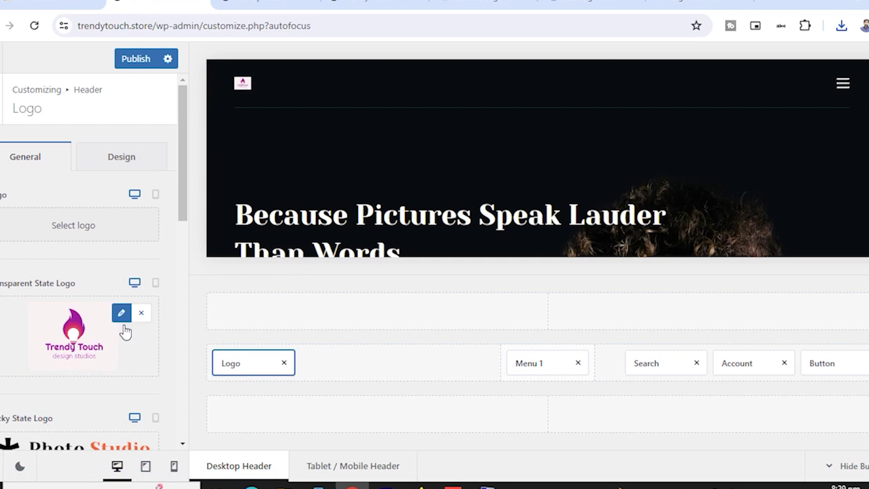
{"action": "left_click", "coordinate": [591, 5]}
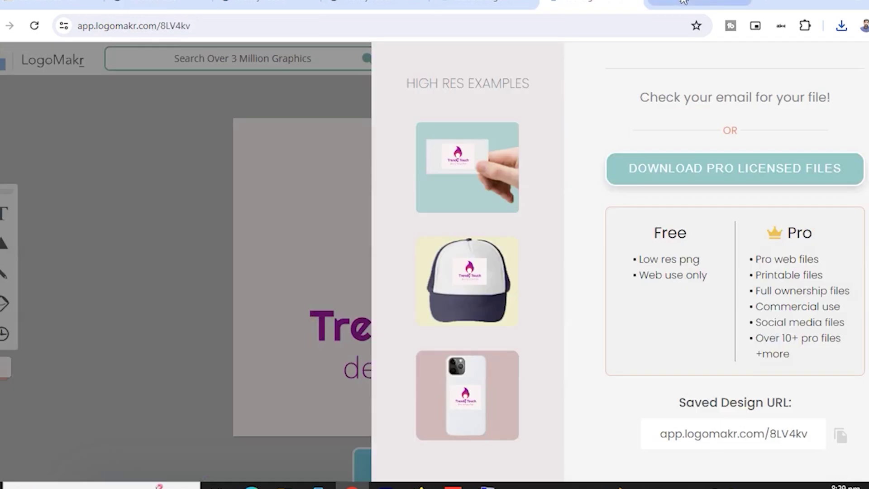
{"action": "left_click", "coordinate": [695, 5]}
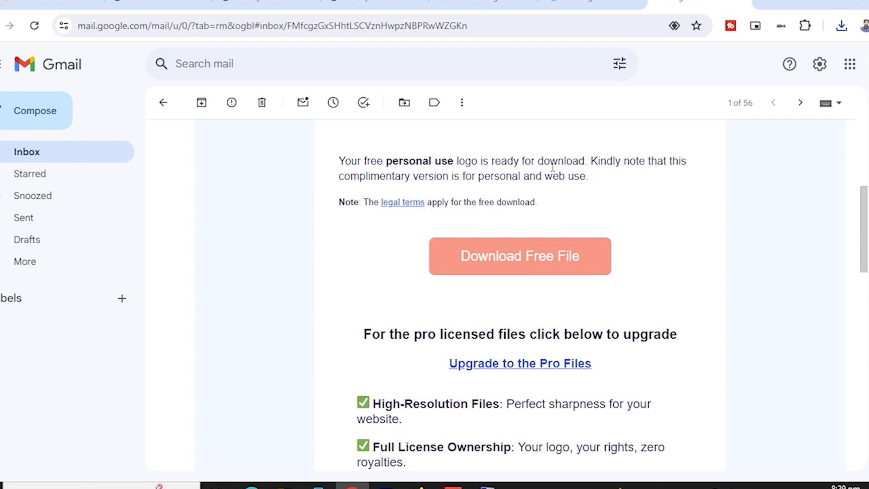
Back out of the logo settings to the Header elements list and open Menu 1, with items spacing 65 px.
{"action": "left_click", "coordinate": [173, 3]}
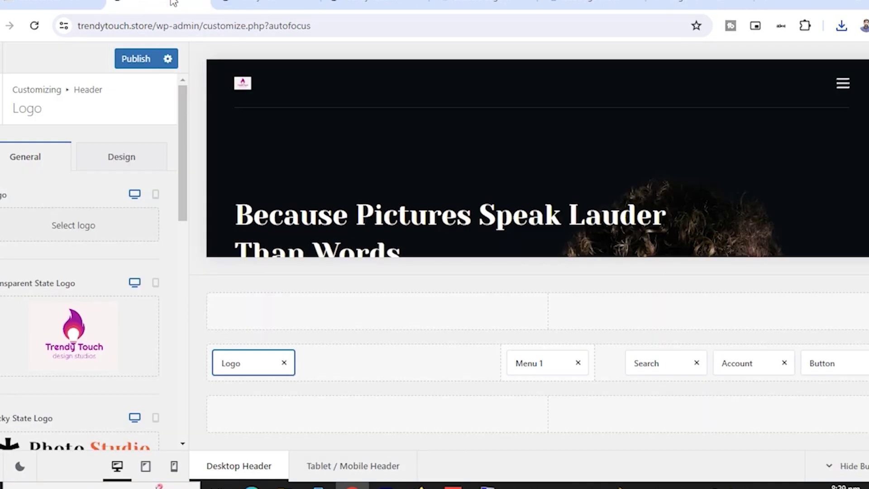
{"action": "scroll", "coordinate": [97, 320], "scroll_direction": "down", "scroll_amount": 5}
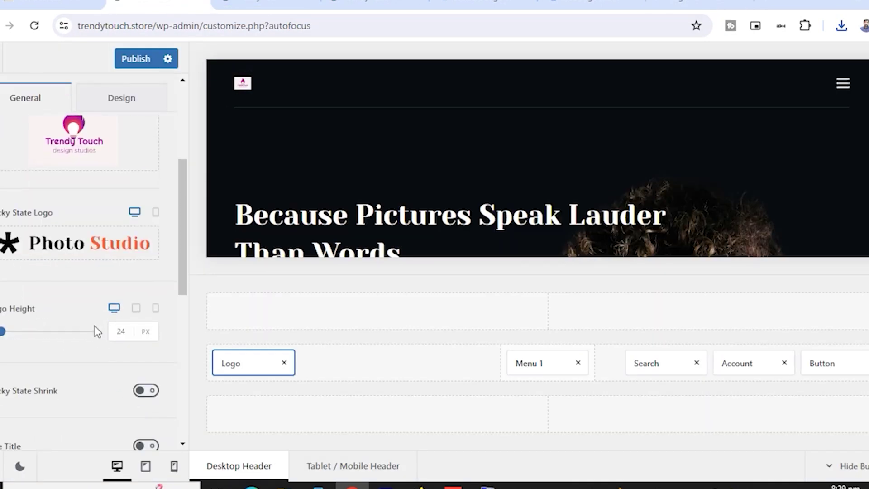
{"action": "scroll", "coordinate": [79, 244], "scroll_direction": "up", "scroll_amount": 3}
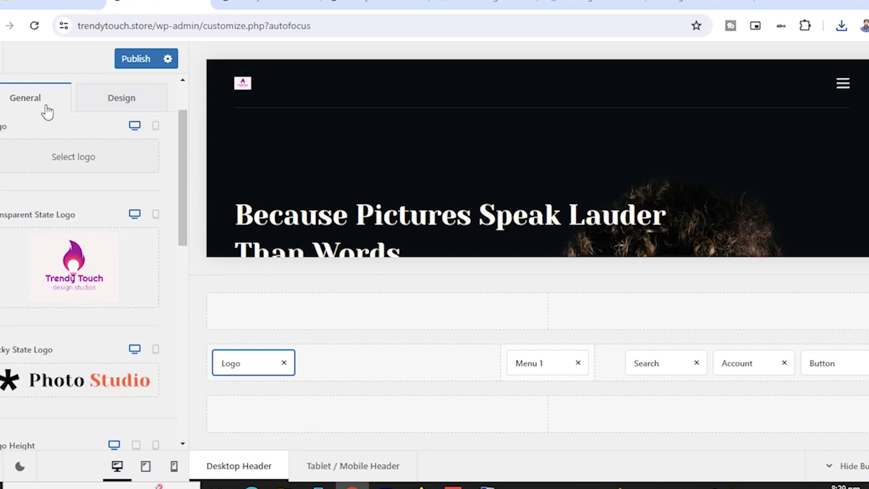
{"action": "scroll", "coordinate": [41, 106], "scroll_direction": "up", "scroll_amount": 2}
{"action": "left_click", "coordinate": [1, 99]}
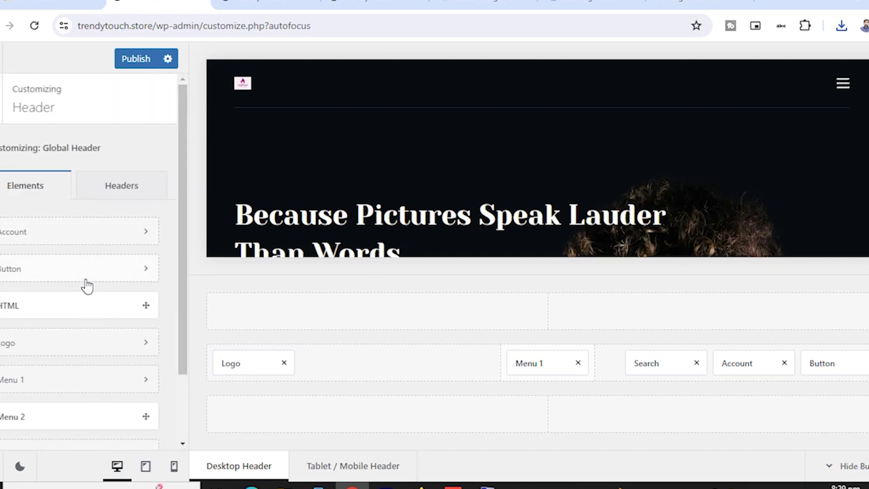
{"action": "scroll", "coordinate": [85, 287], "scroll_direction": "down", "scroll_amount": 2}
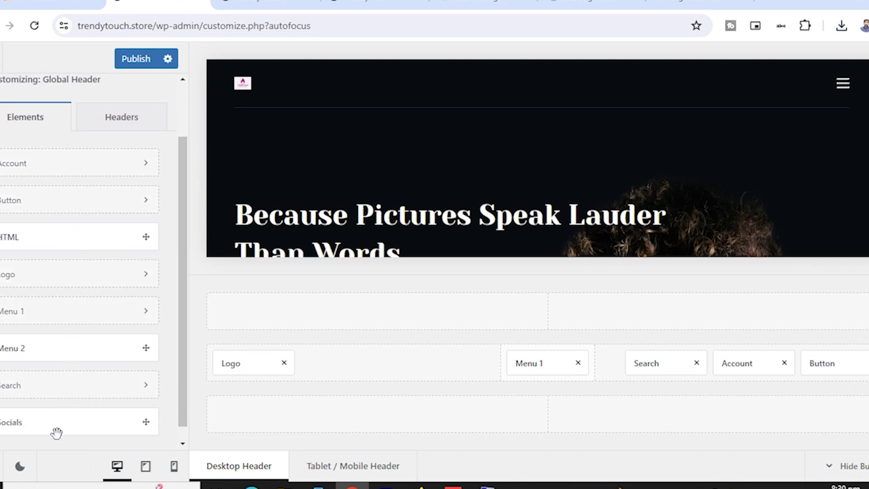
{"action": "left_click", "coordinate": [48, 315]}
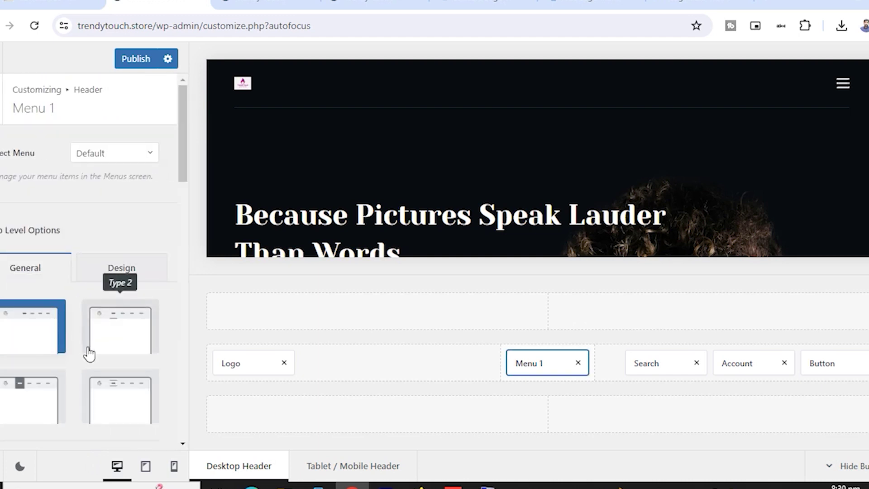
{"action": "scroll", "coordinate": [87, 352], "scroll_direction": "down", "scroll_amount": 3}
{"action": "scroll", "coordinate": [87, 347], "scroll_direction": "down", "scroll_amount": 2}
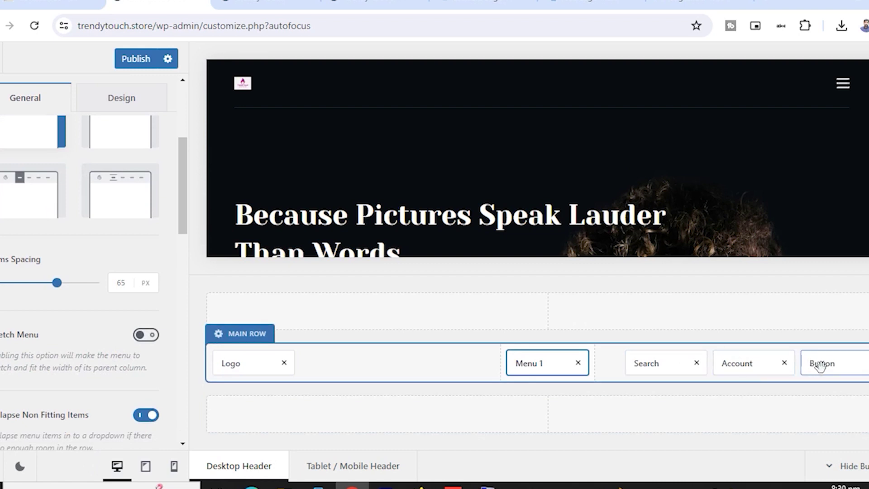
{"action": "scroll", "coordinate": [45, 264], "scroll_direction": "up", "scroll_amount": 1}
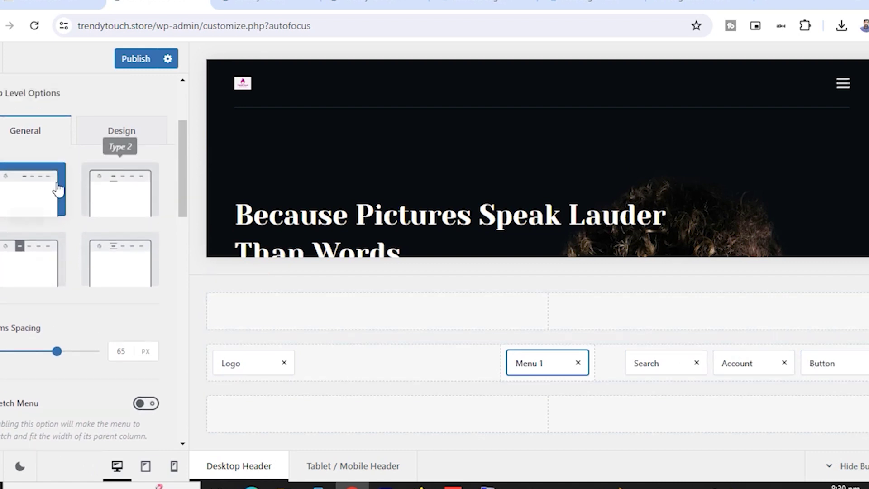
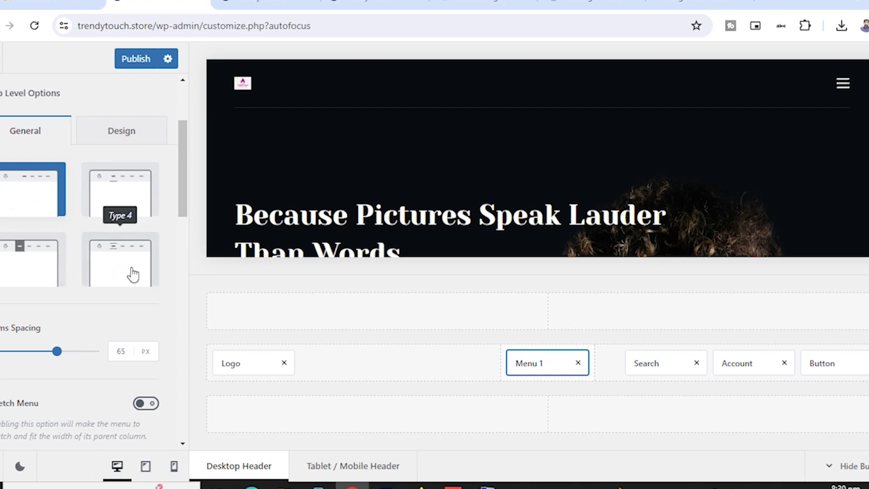
Back out of Menu 1 and the Global Header to the Customizer's root panel.
{"action": "scroll", "coordinate": [134, 274], "scroll_direction": "down", "scroll_amount": 3}
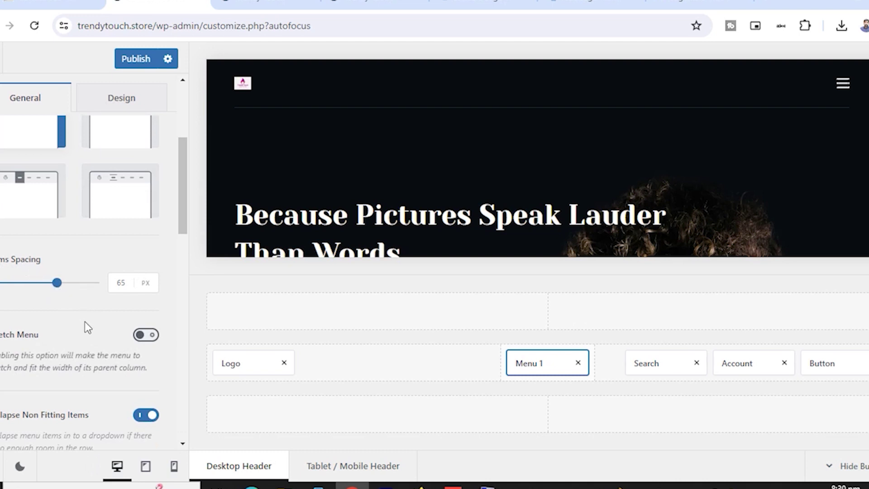
{"action": "scroll", "coordinate": [86, 322], "scroll_direction": "up", "scroll_amount": 7}
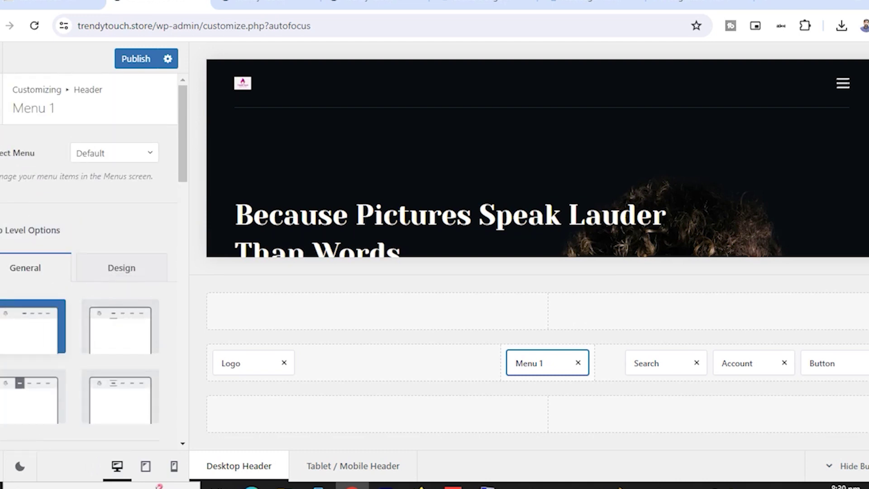
{"action": "left_click", "coordinate": [1, 99]}
{"action": "scroll", "coordinate": [117, 384], "scroll_direction": "down", "scroll_amount": 1}
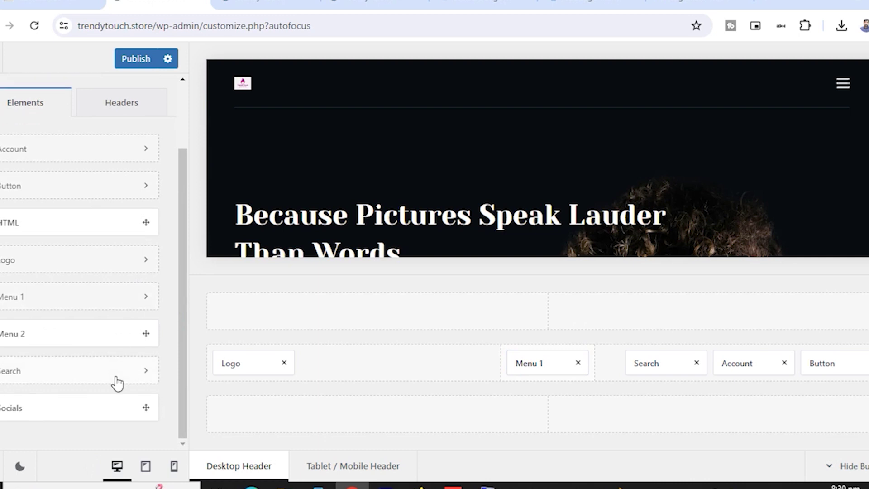
{"action": "scroll", "coordinate": [117, 384], "scroll_direction": "up", "scroll_amount": 3}
{"action": "left_click", "coordinate": [5, 99]}
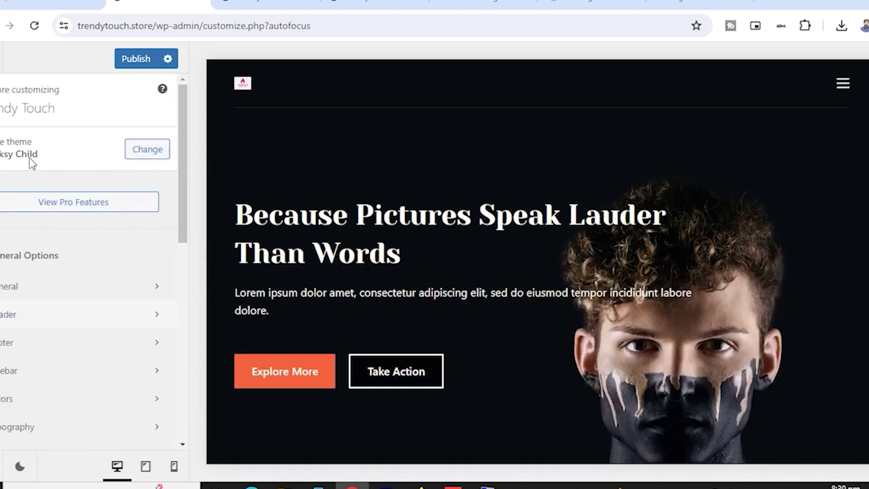
Replace 'Photo Studio' in the footer copyright text with 'trendy touch'.
{"action": "left_click", "coordinate": [99, 348]}
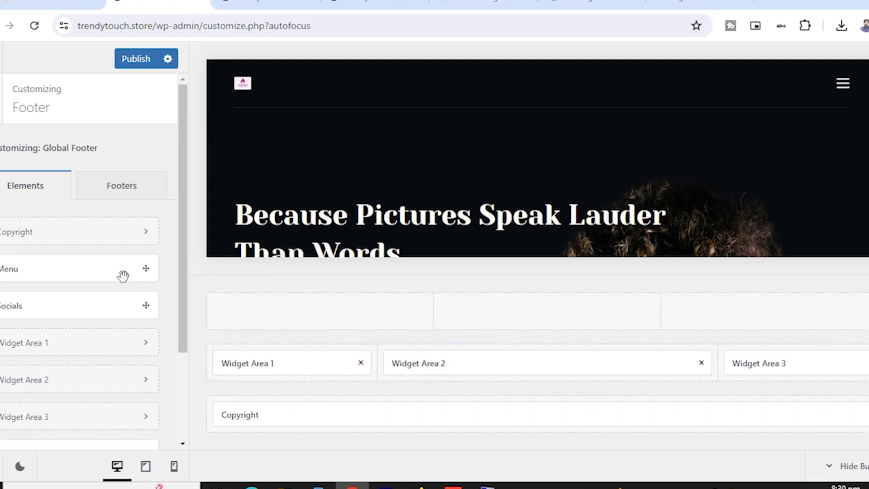
{"action": "left_click", "coordinate": [137, 233]}
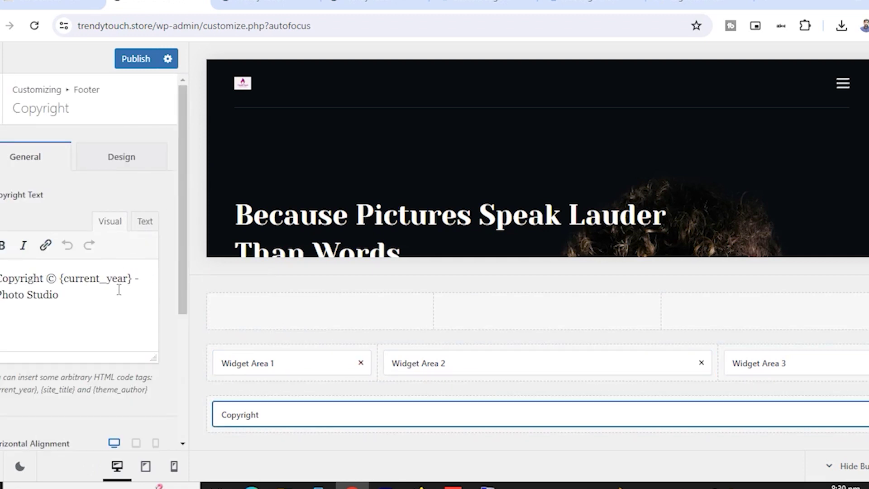
{"action": "left_click_drag", "start_coordinate": [63, 297], "coordinate": [1, 295]}
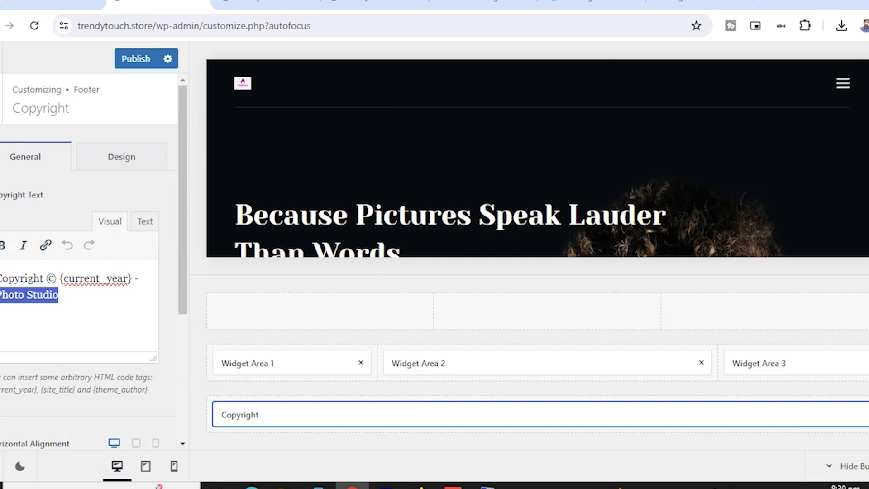
{"action": "type", "text": "tr"}
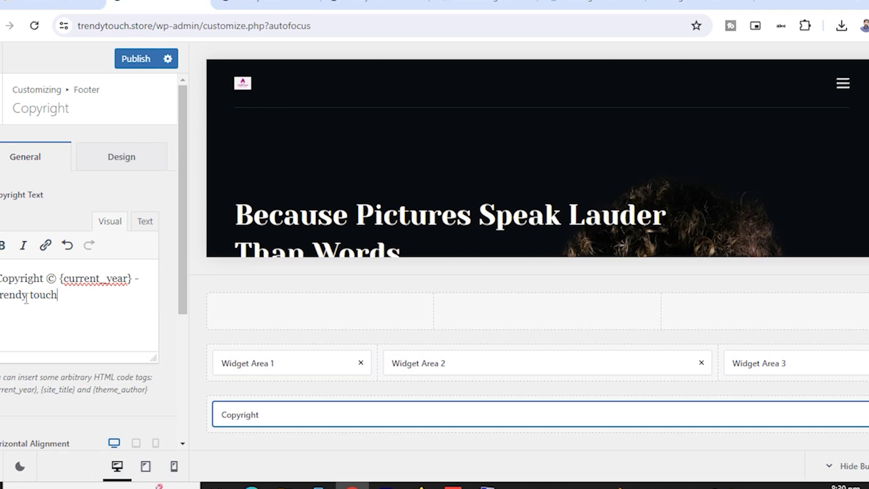
{"action": "scroll", "coordinate": [119, 307], "scroll_direction": "down", "scroll_amount": 4}
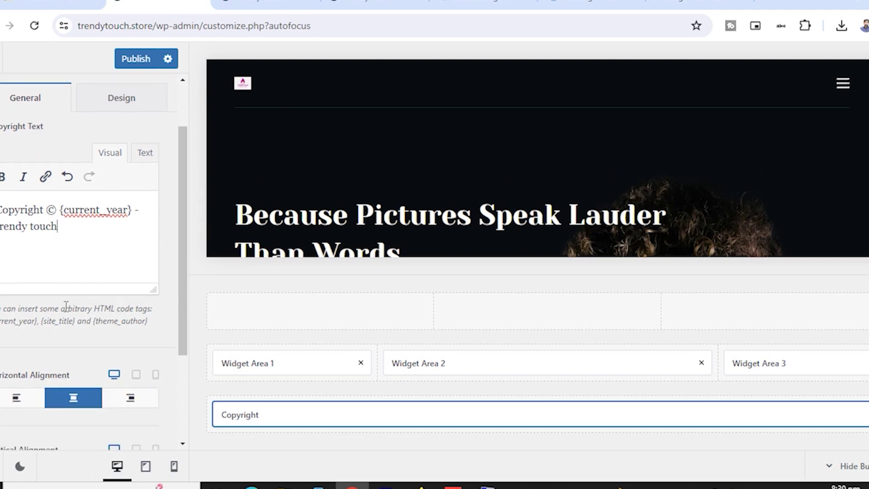
{"action": "scroll", "coordinate": [72, 314], "scroll_direction": "up", "scroll_amount": 4}
{"action": "scroll", "coordinate": [72, 314], "scroll_direction": "up", "scroll_amount": 1}
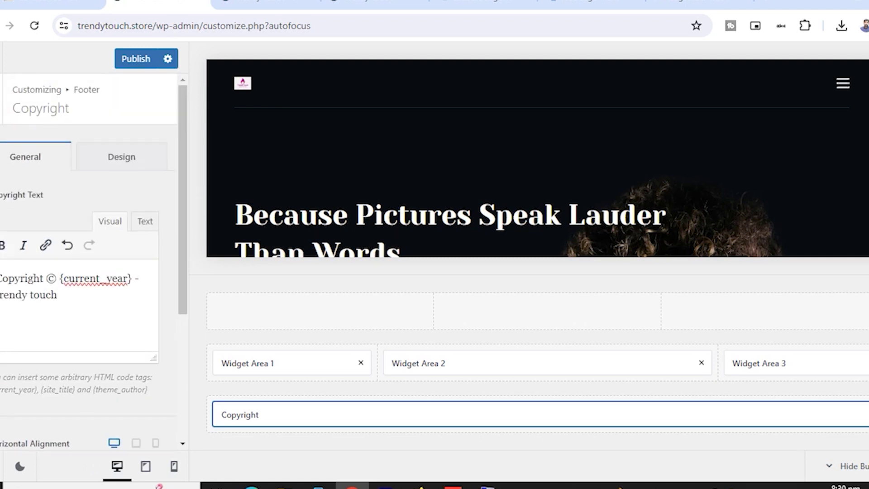
{"action": "key", "text": "Escape"}
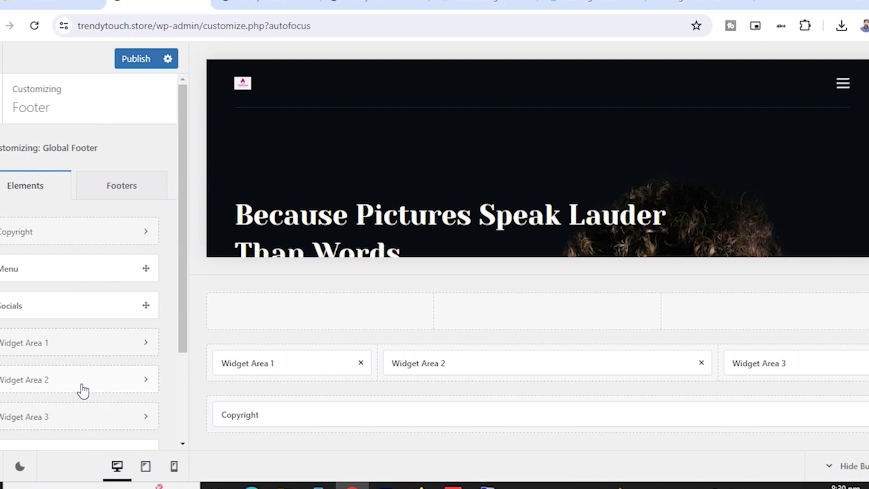
Look over footer Widget Areas 1 and 3, then return to the main customizer options.
{"action": "scroll", "coordinate": [82, 384], "scroll_direction": "down", "scroll_amount": 3}
{"action": "scroll", "coordinate": [73, 351], "scroll_direction": "up", "scroll_amount": 3}
{"action": "left_click", "coordinate": [78, 342]}
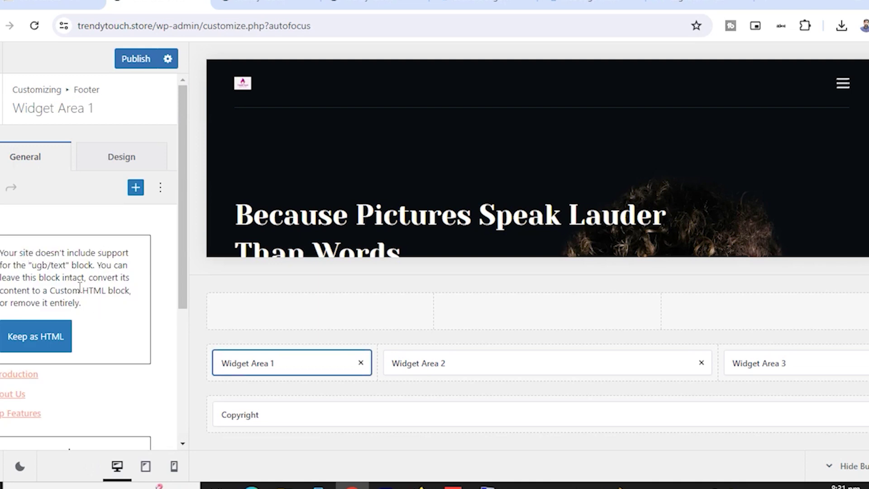
{"action": "key", "text": "Escape"}
{"action": "scroll", "coordinate": [110, 371], "scroll_direction": "down", "scroll_amount": 3}
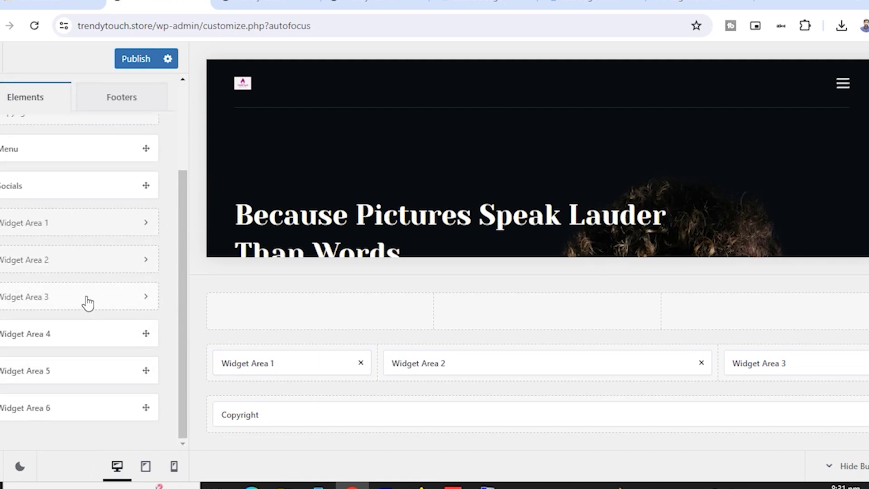
{"action": "left_click", "coordinate": [87, 303]}
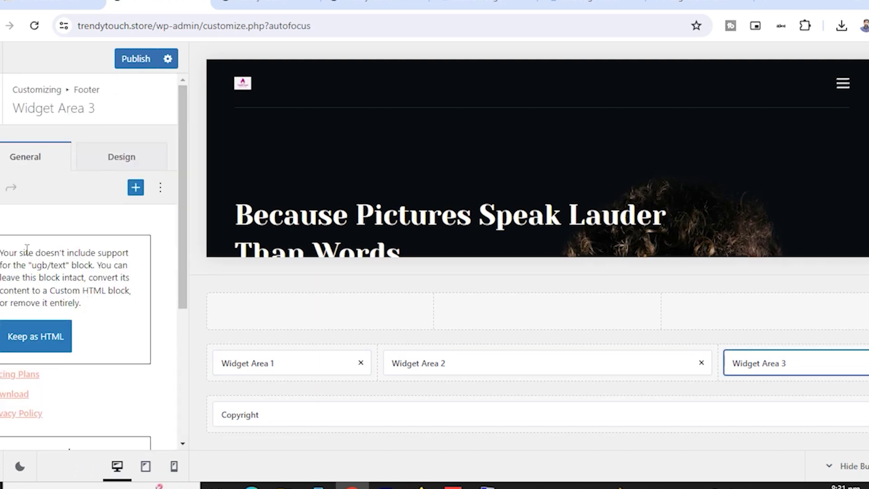
{"action": "key", "text": "Escape"}
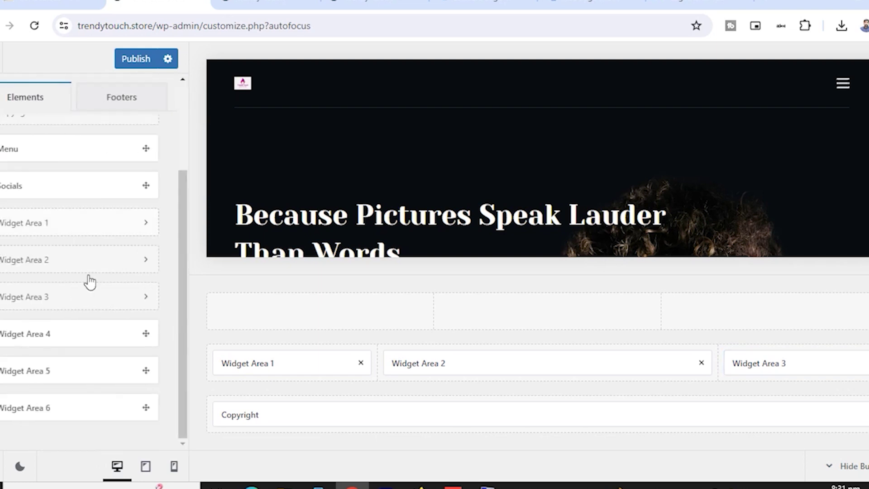
{"action": "scroll", "coordinate": [131, 358], "scroll_direction": "up", "scroll_amount": 3}
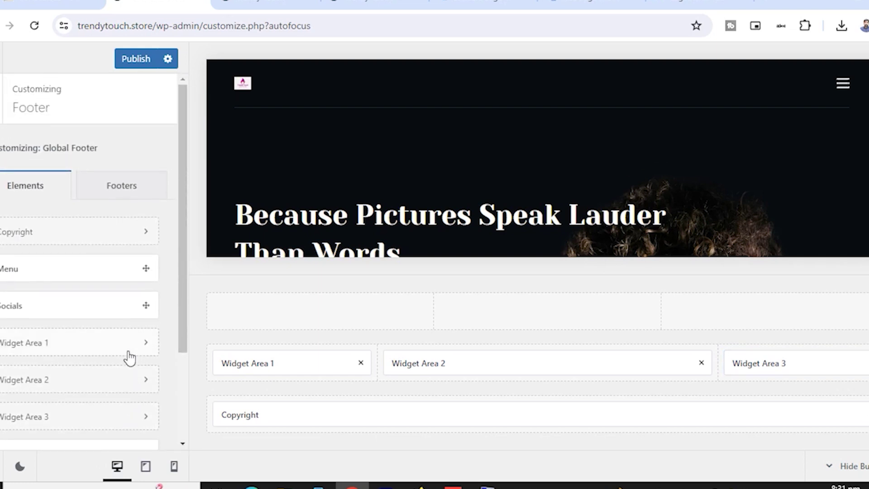
{"action": "key", "text": "Escape"}
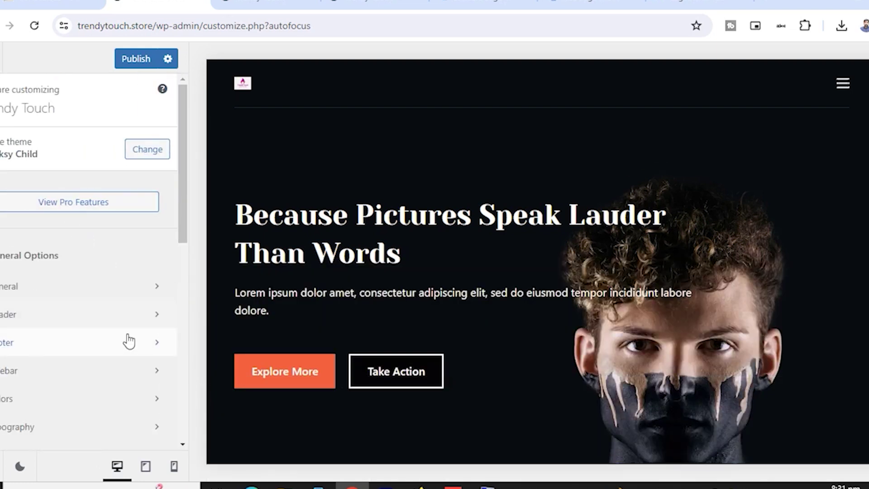
Look over the Sidebar settings without changing anything.
{"action": "left_click", "coordinate": [67, 376]}
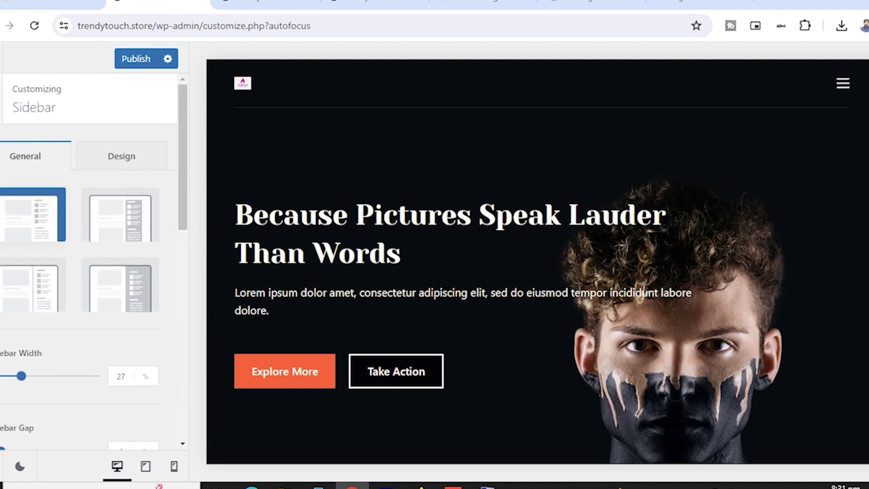
{"action": "key", "text": "Escape"}
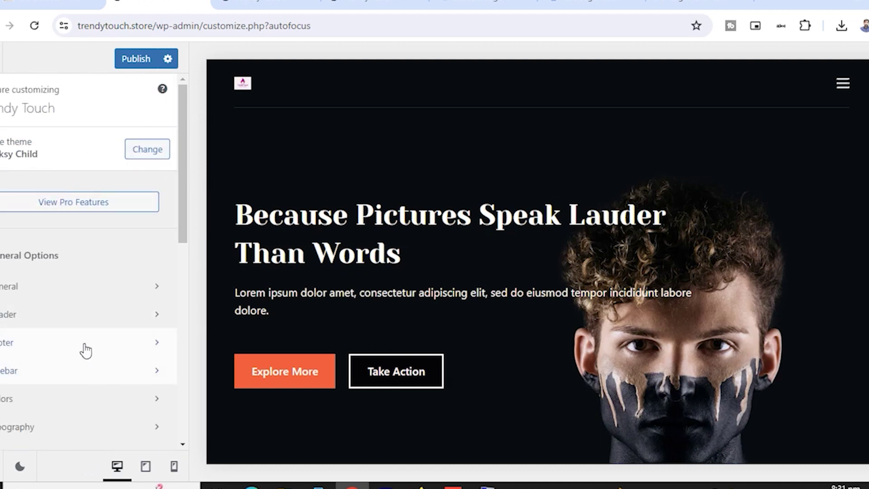
{"action": "left_click", "coordinate": [130, 378]}
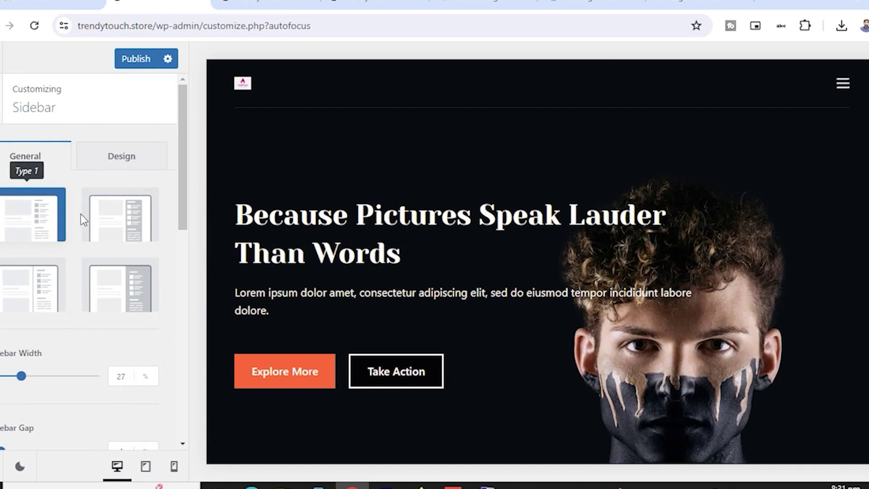
{"action": "scroll", "coordinate": [126, 213], "scroll_direction": "down", "scroll_amount": 3}
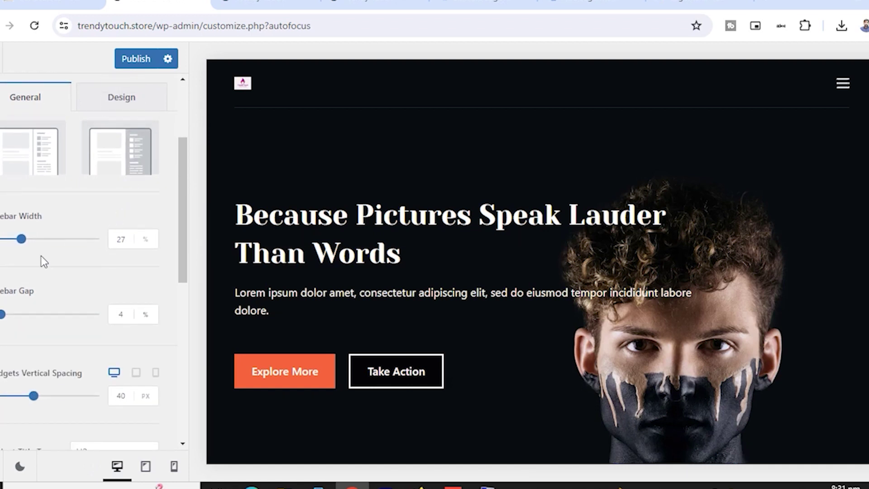
{"action": "scroll", "coordinate": [52, 295], "scroll_direction": "down", "scroll_amount": 5}
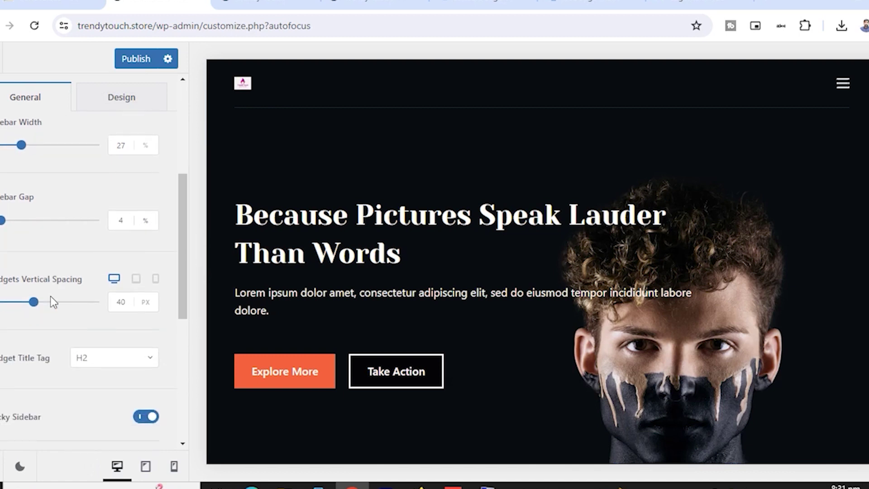
{"action": "scroll", "coordinate": [50, 296], "scroll_direction": "up", "scroll_amount": 8}
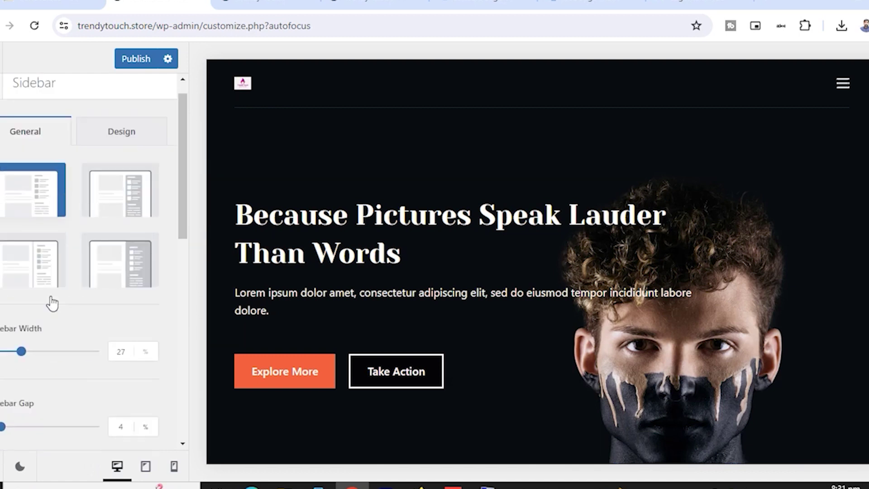
{"action": "left_click", "coordinate": [2, 99]}
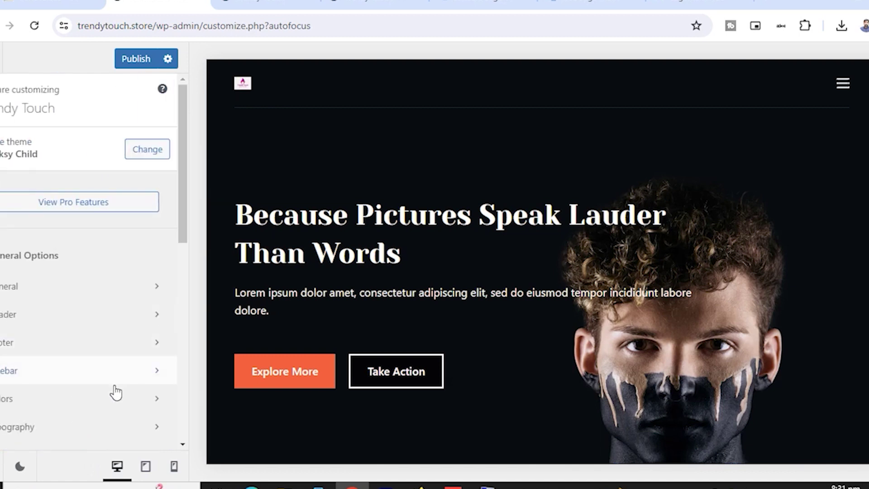
Browse the site Colors and Typography settings without making changes.
{"action": "left_click", "coordinate": [73, 409]}
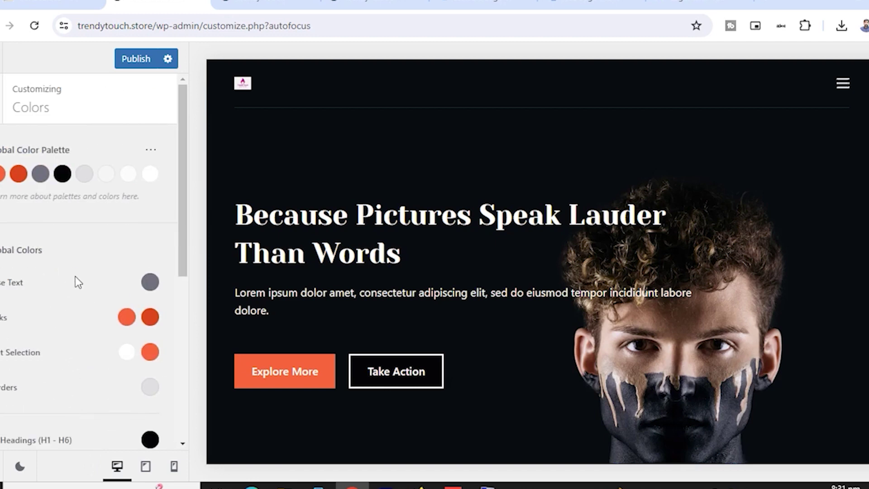
{"action": "scroll", "coordinate": [491, 278], "scroll_direction": "down", "scroll_amount": 5}
{"action": "scroll", "coordinate": [491, 282], "scroll_direction": "up", "scroll_amount": 2}
{"action": "scroll", "coordinate": [490, 279], "scroll_direction": "up", "scroll_amount": 5}
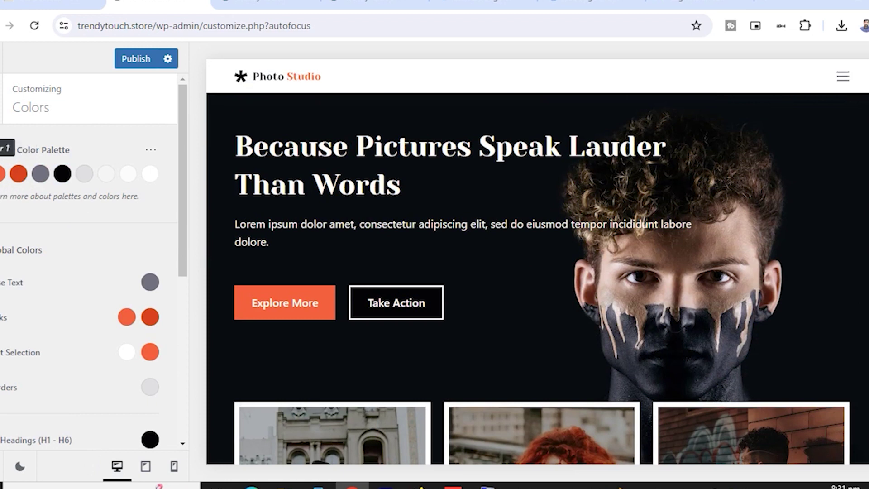
{"action": "scroll", "coordinate": [101, 353], "scroll_direction": "down", "scroll_amount": 1}
{"action": "scroll", "coordinate": [102, 353], "scroll_direction": "up", "scroll_amount": 1}
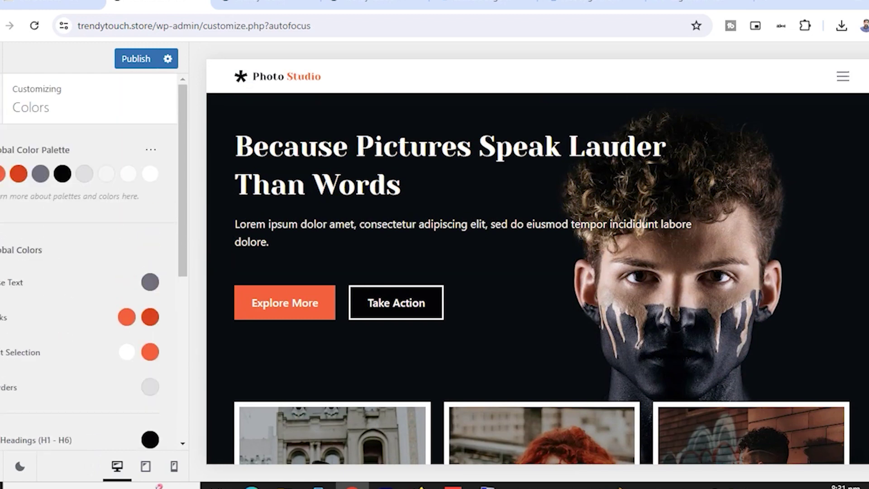
{"action": "key", "text": "Escape"}
{"action": "scroll", "coordinate": [95, 399], "scroll_direction": "down", "scroll_amount": 2}
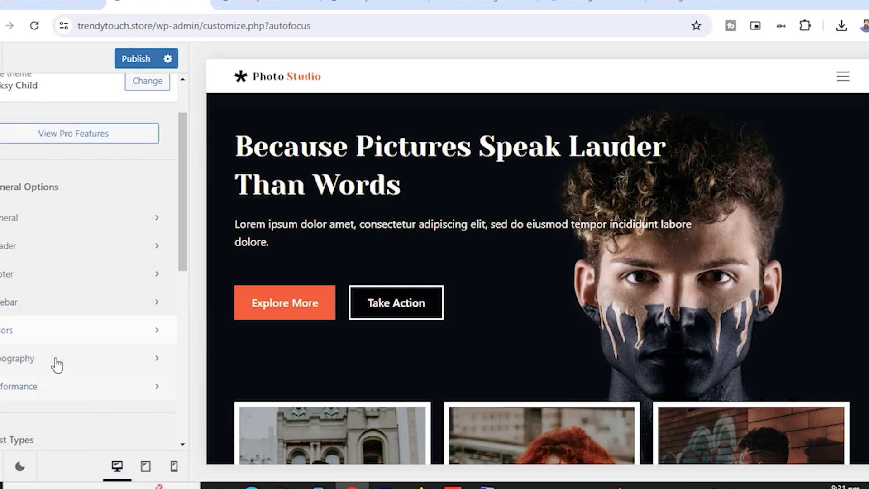
{"action": "left_click", "coordinate": [55, 362]}
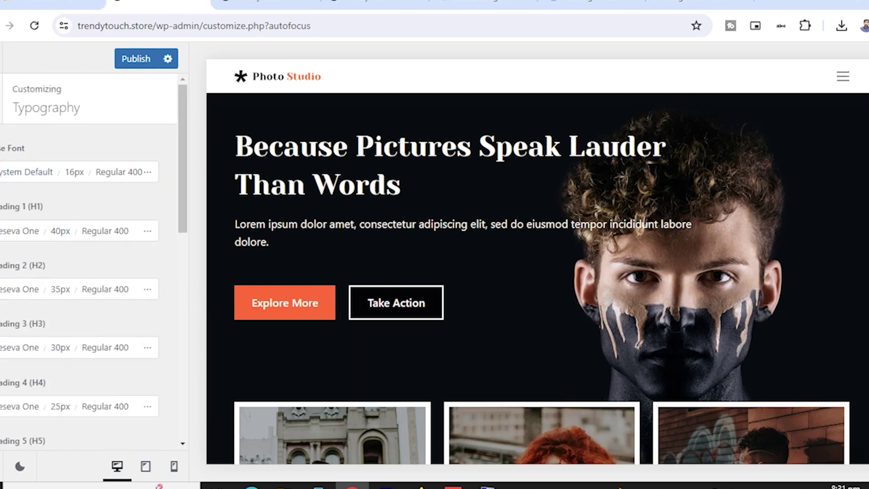
{"action": "key", "text": "Escape"}
{"action": "scroll", "coordinate": [106, 262], "scroll_direction": "down", "scroll_amount": 3}
Set Performance > Dynamic CSS Output to Inline and return to the main options.
{"action": "left_click", "coordinate": [86, 314]}
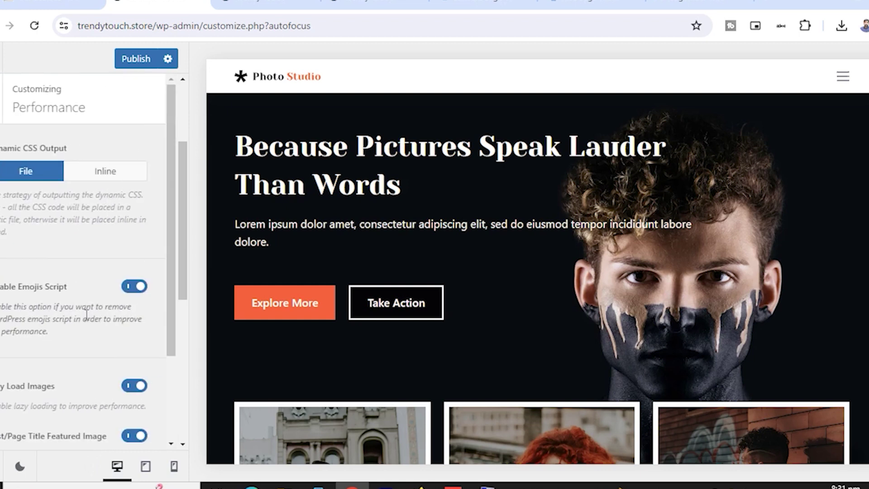
{"action": "scroll", "coordinate": [79, 292], "scroll_direction": "down", "scroll_amount": 1}
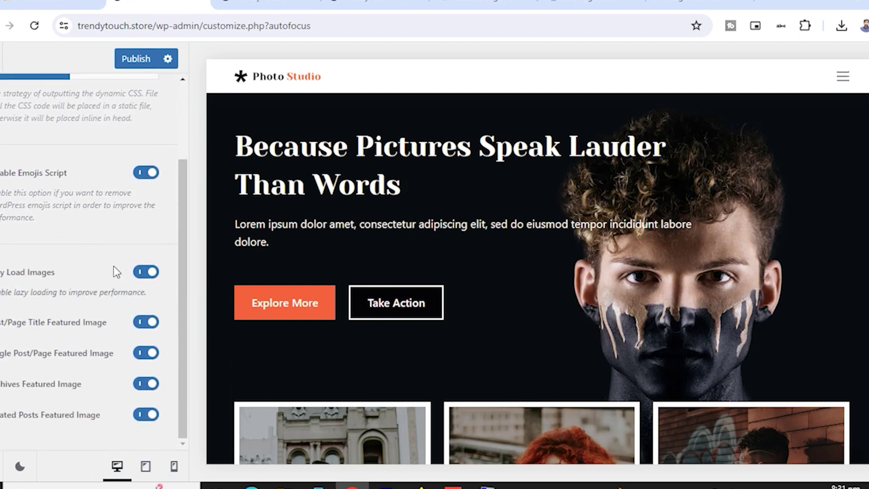
{"action": "scroll", "coordinate": [62, 181], "scroll_direction": "up", "scroll_amount": 3}
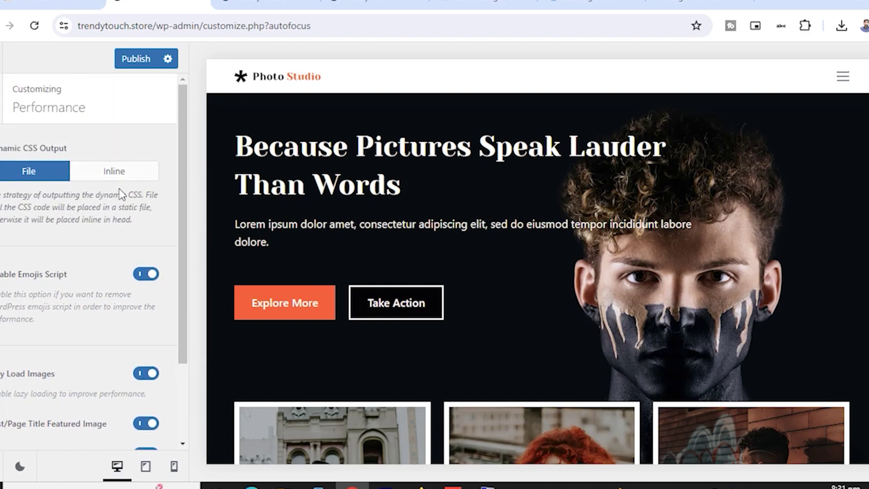
{"action": "left_click", "coordinate": [106, 176]}
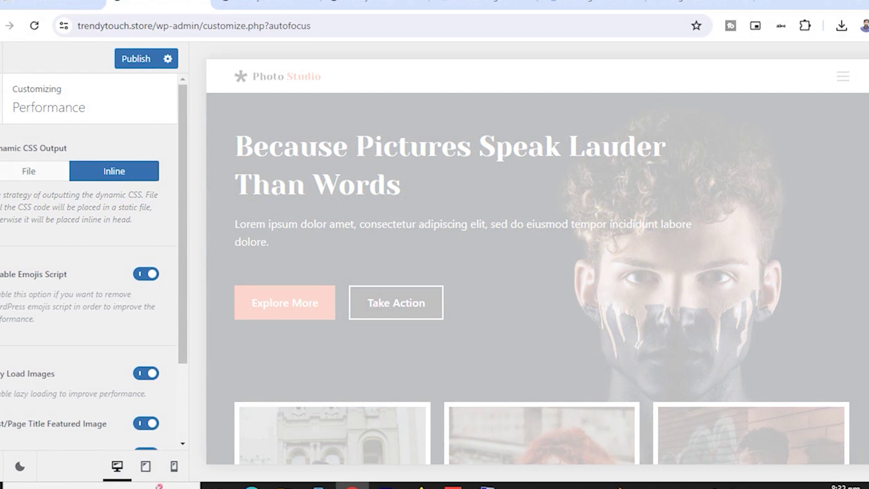
{"action": "key", "text": "Escape"}
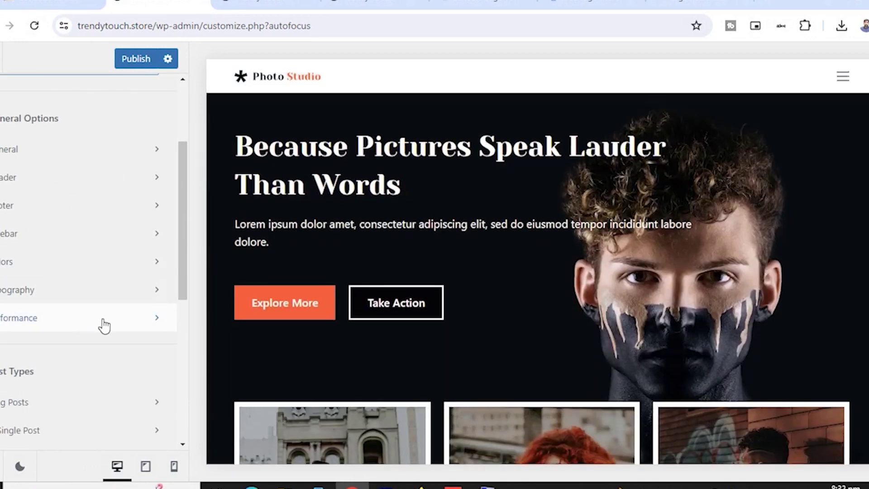
{"action": "scroll", "coordinate": [127, 352], "scroll_direction": "down", "scroll_amount": 3}
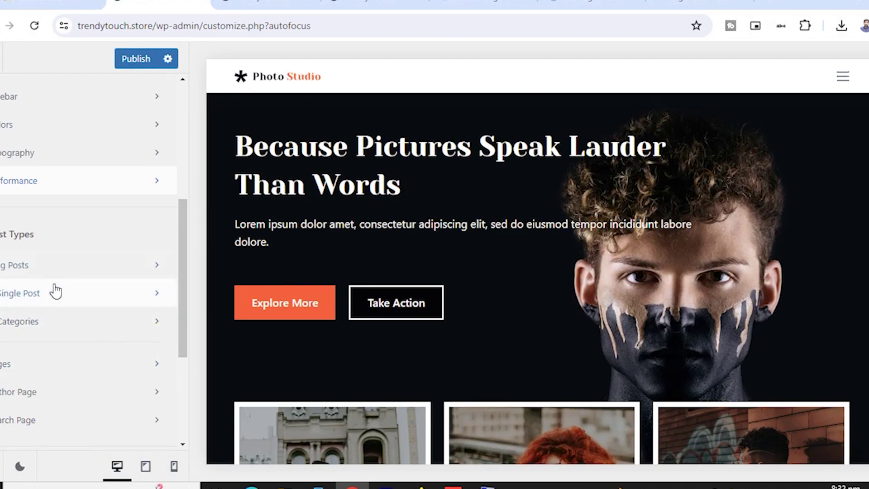
{"action": "scroll", "coordinate": [58, 343], "scroll_direction": "down", "scroll_amount": 4}
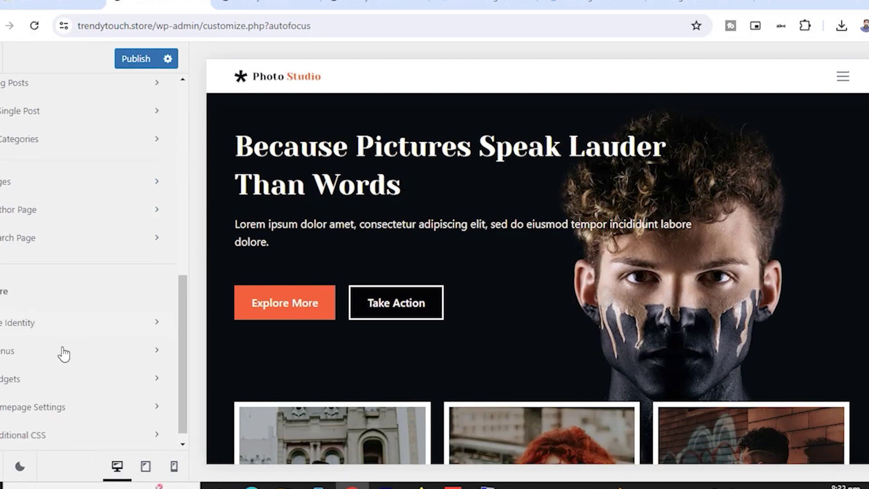
In Site Identity, pick the Trendy Touch logo from the Media Library and crop it as the site icon.
{"action": "left_click", "coordinate": [53, 322]}
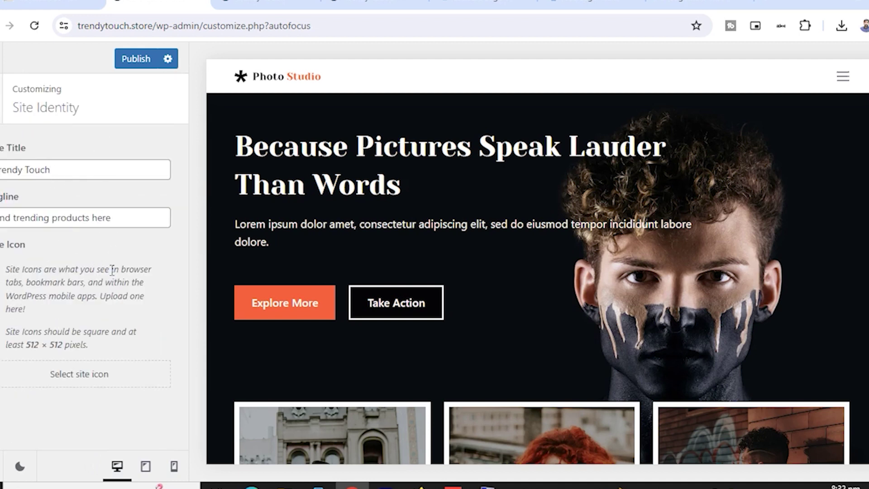
{"action": "left_click", "coordinate": [80, 382]}
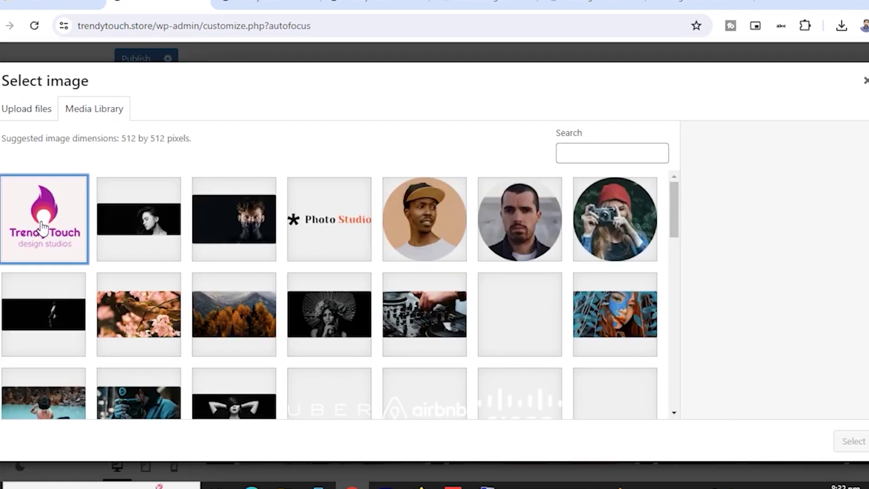
{"action": "left_click", "coordinate": [43, 229]}
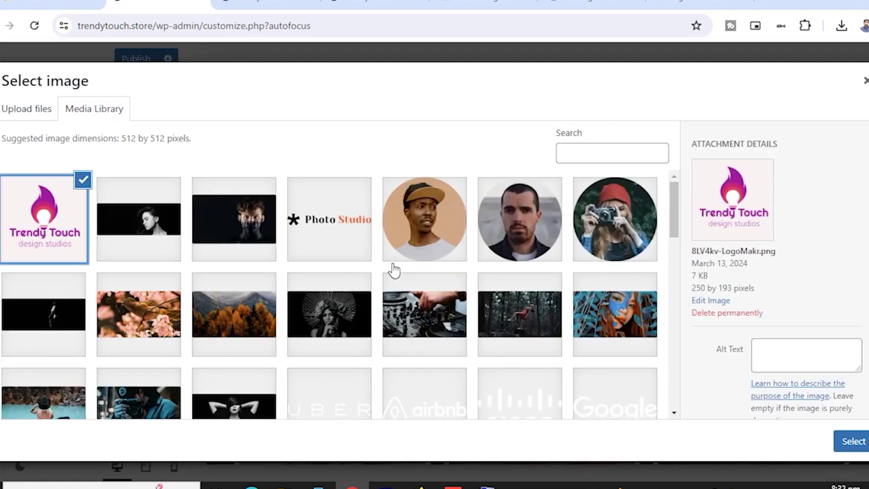
{"action": "left_click", "coordinate": [853, 444]}
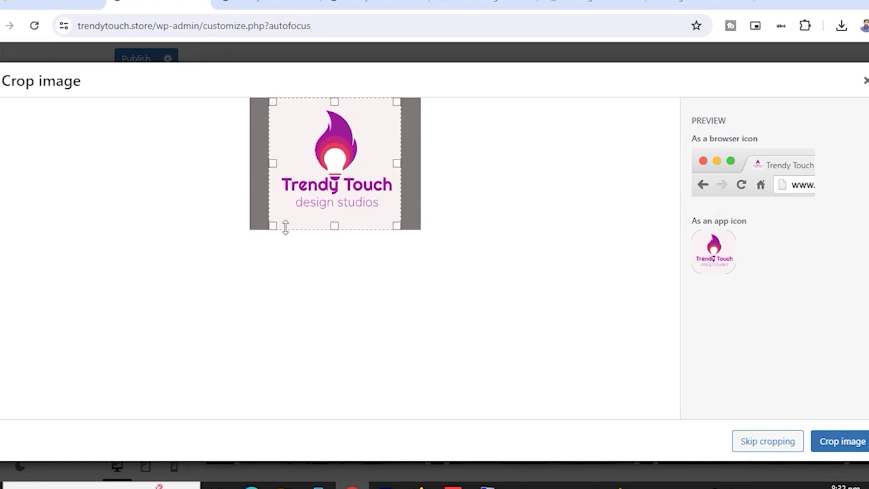
{"action": "left_click", "coordinate": [841, 441]}
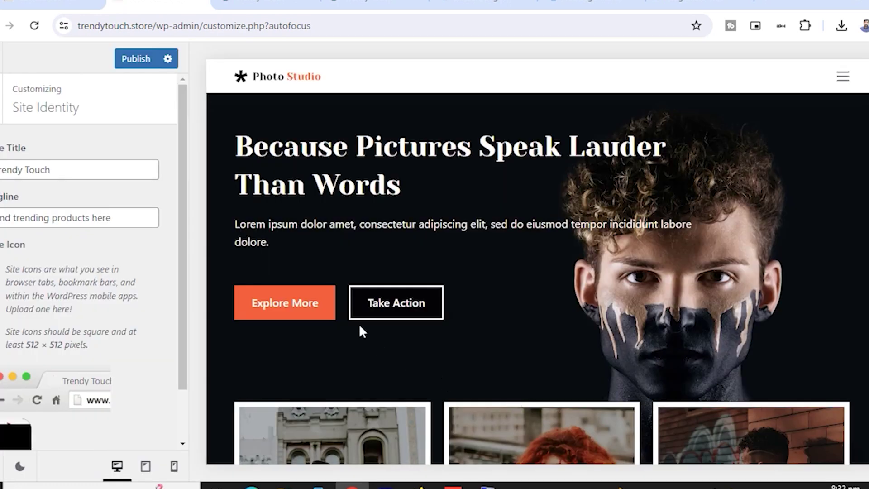
{"action": "scroll", "coordinate": [142, 311], "scroll_direction": "down", "scroll_amount": 1}
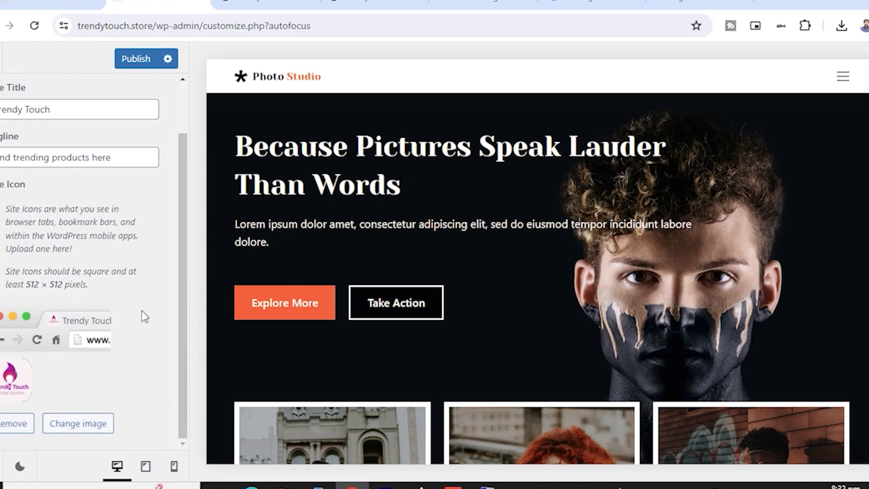
{"action": "scroll", "coordinate": [142, 311], "scroll_direction": "up", "scroll_amount": 1}
{"action": "left_click", "coordinate": [1, 99]}
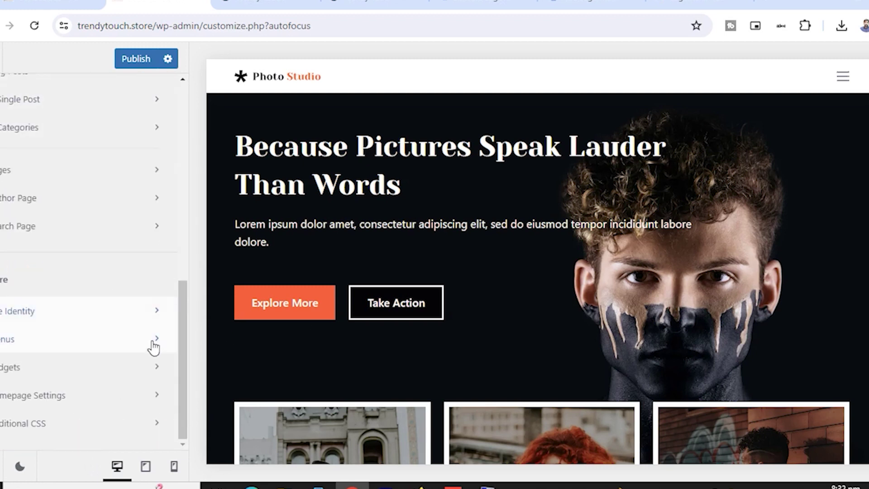
Check Homepage Settings, then publish the pending Customizer changes.
{"action": "left_click", "coordinate": [55, 396]}
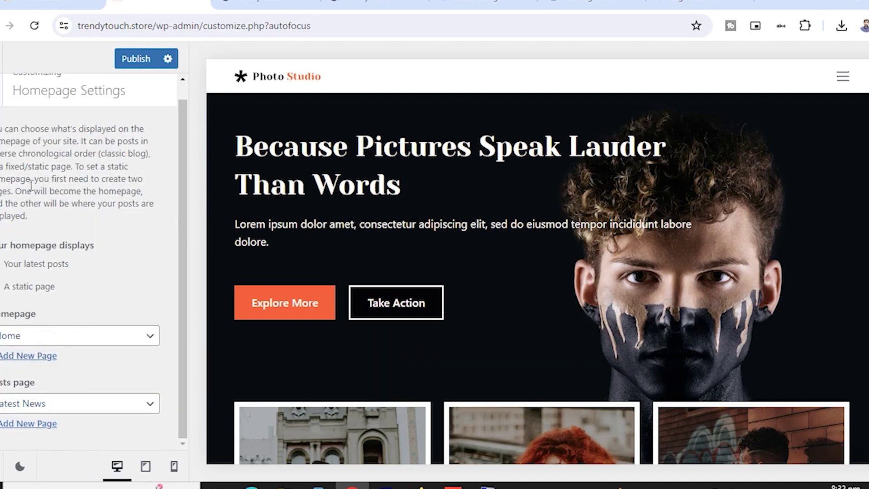
{"action": "left_click", "coordinate": [1, 95]}
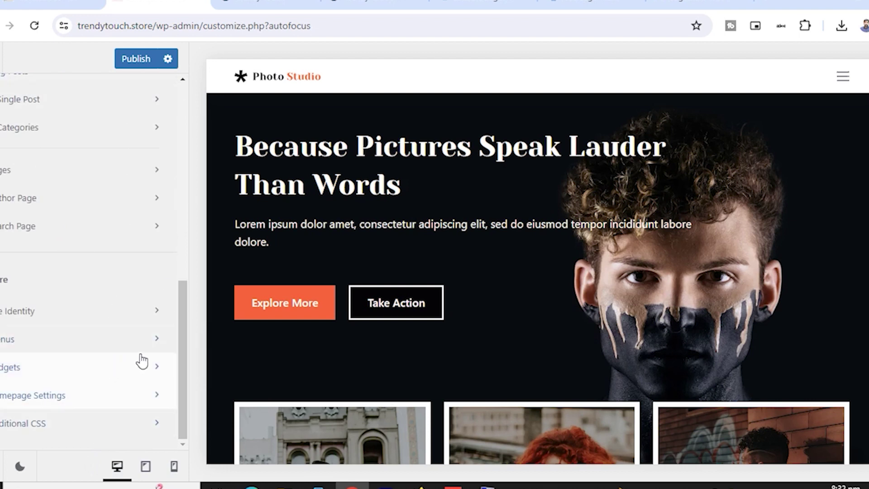
{"action": "scroll", "coordinate": [92, 278], "scroll_direction": "up", "scroll_amount": 10}
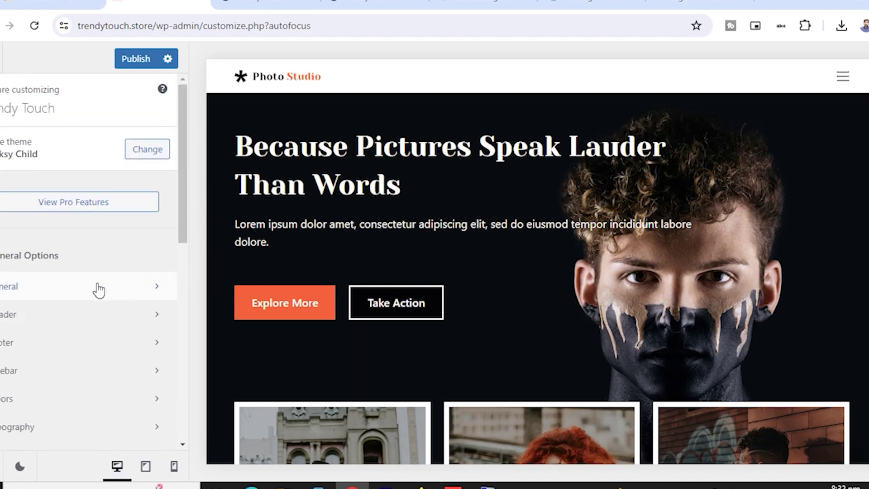
{"action": "left_click", "coordinate": [136, 59]}
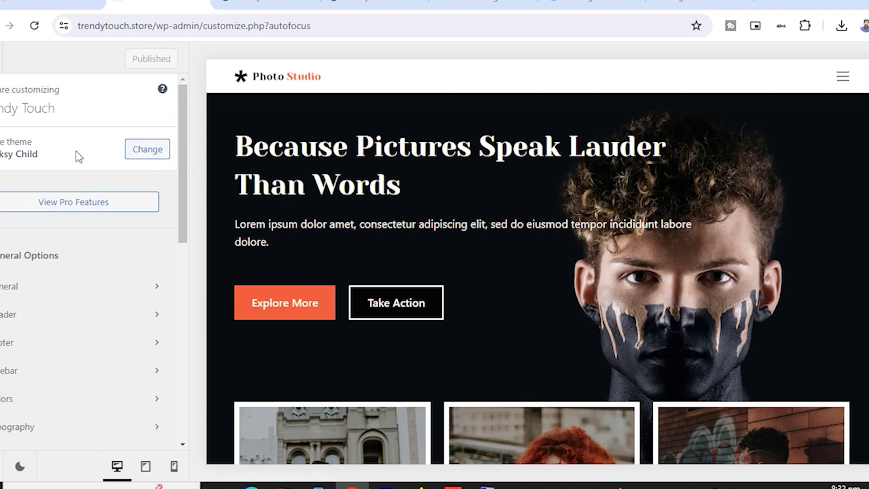
Reload and review the live front page, then launch Edit with Elementor for the homepage.
{"action": "left_click", "coordinate": [267, 5]}
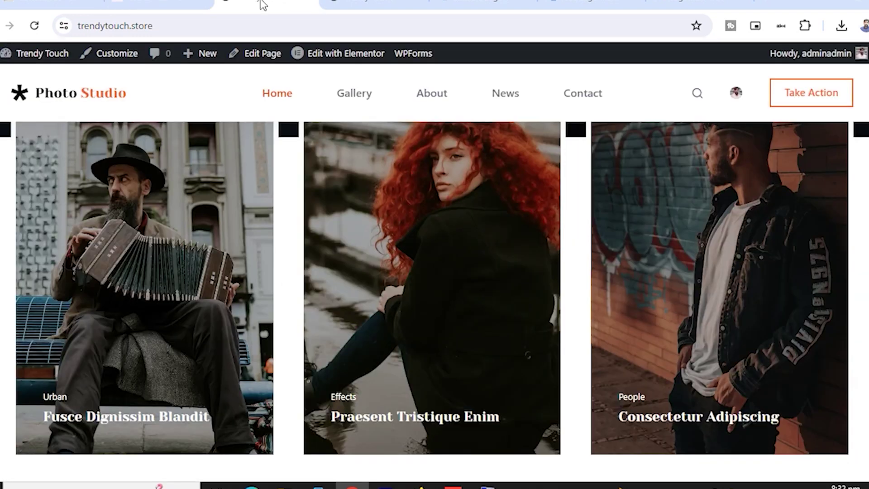
{"action": "left_click", "coordinate": [34, 25]}
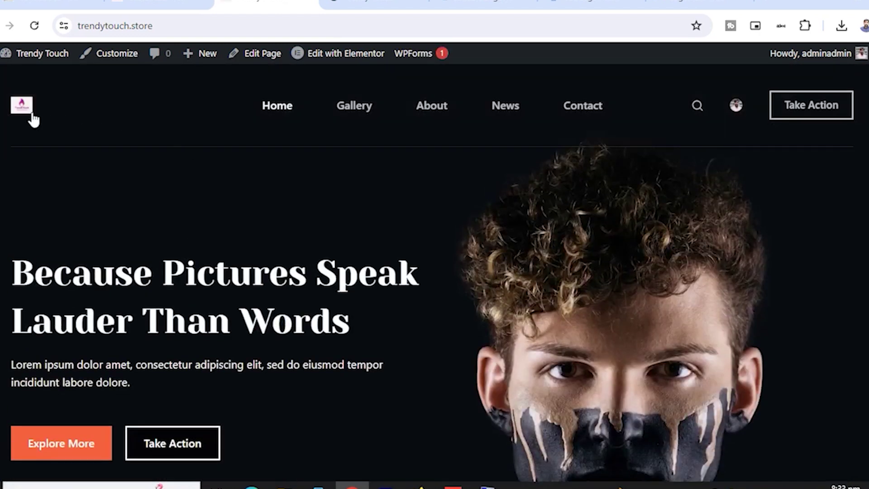
{"action": "scroll", "coordinate": [111, 145], "scroll_direction": "down", "scroll_amount": 5}
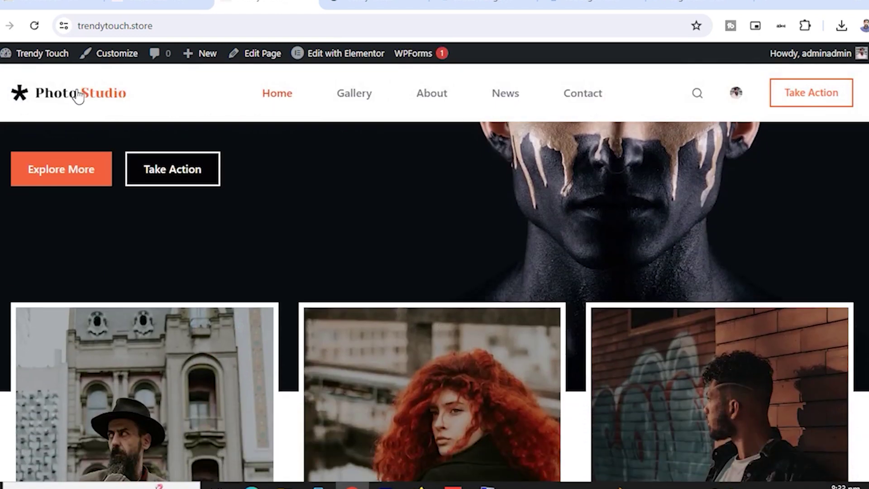
{"action": "scroll", "coordinate": [85, 126], "scroll_direction": "up", "scroll_amount": 5}
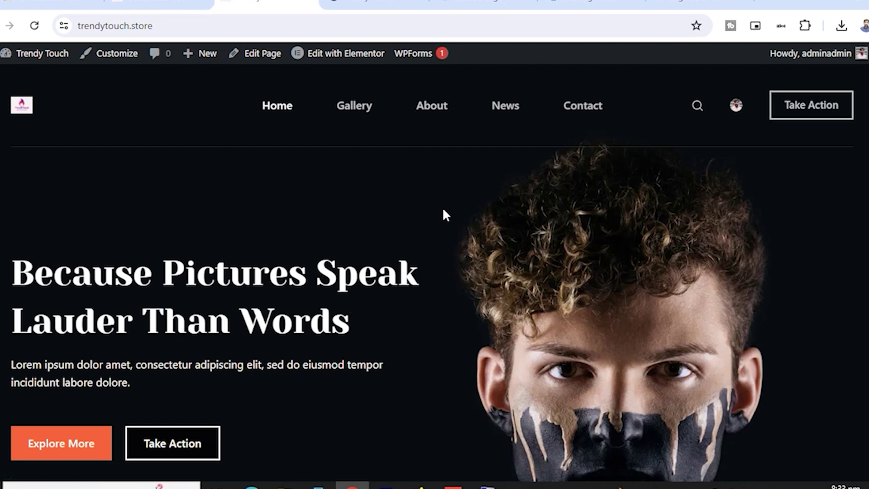
{"action": "left_click", "coordinate": [347, 64]}
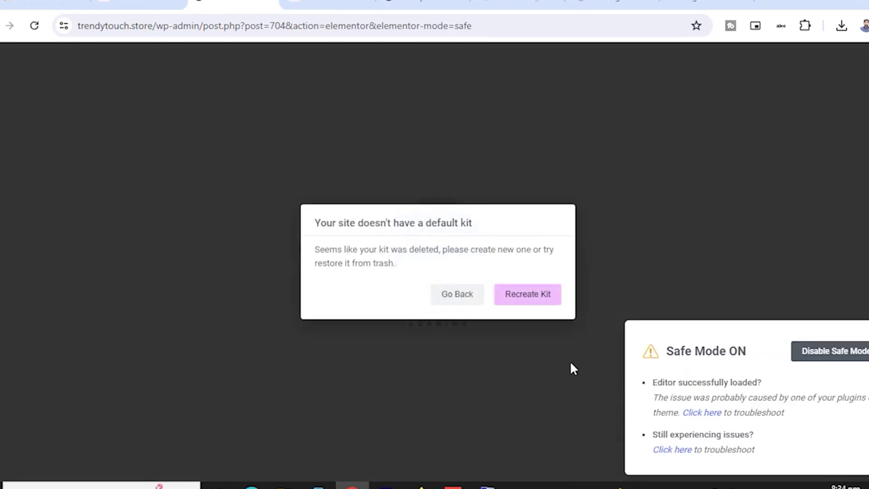
On Elementor Tools, sync the library, regenerate files and data, and recreate the kit.
{"action": "left_click", "coordinate": [508, 304]}
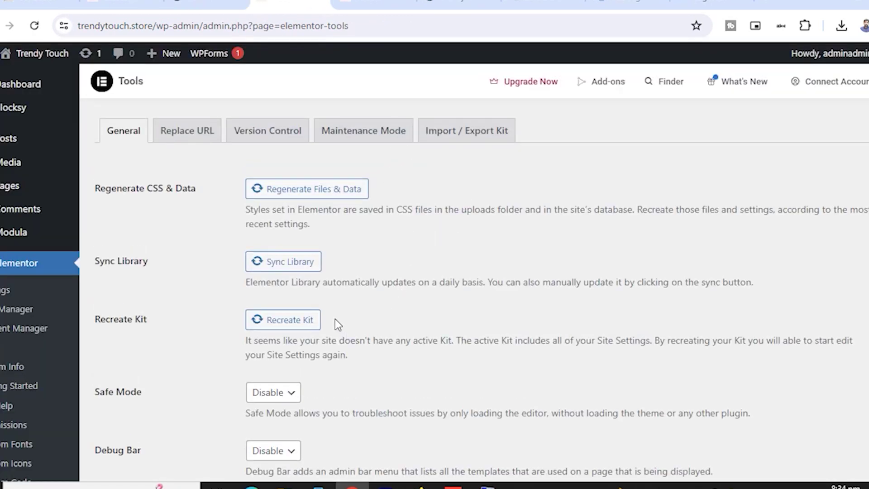
{"action": "left_click", "coordinate": [287, 262]}
{"action": "left_click", "coordinate": [328, 188]}
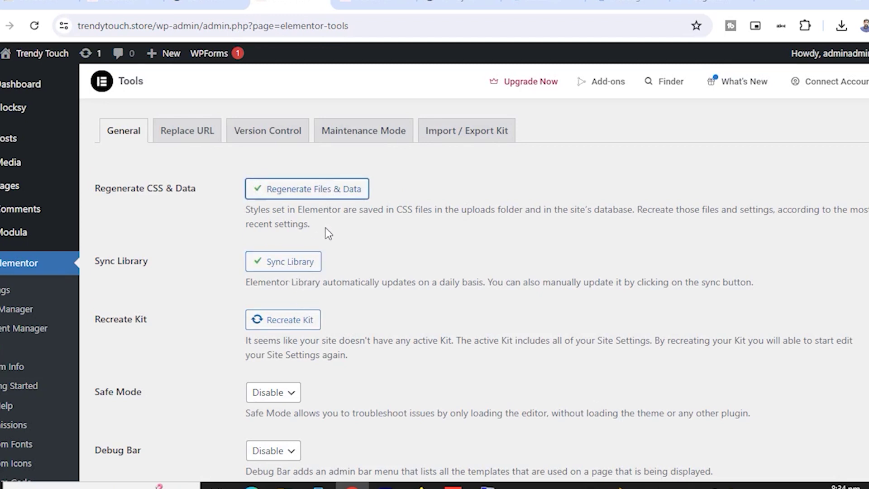
{"action": "left_click", "coordinate": [300, 313]}
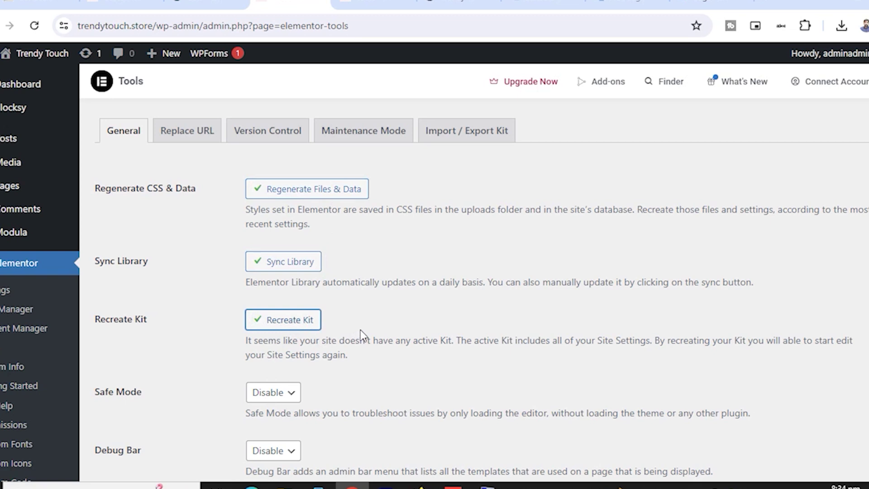
Set Safe Mode to Enable, save the changes, and return to the front-page tab.
{"action": "scroll", "coordinate": [374, 326], "scroll_direction": "down", "scroll_amount": 3}
{"action": "left_click", "coordinate": [277, 256]}
{"action": "left_click", "coordinate": [280, 288]}
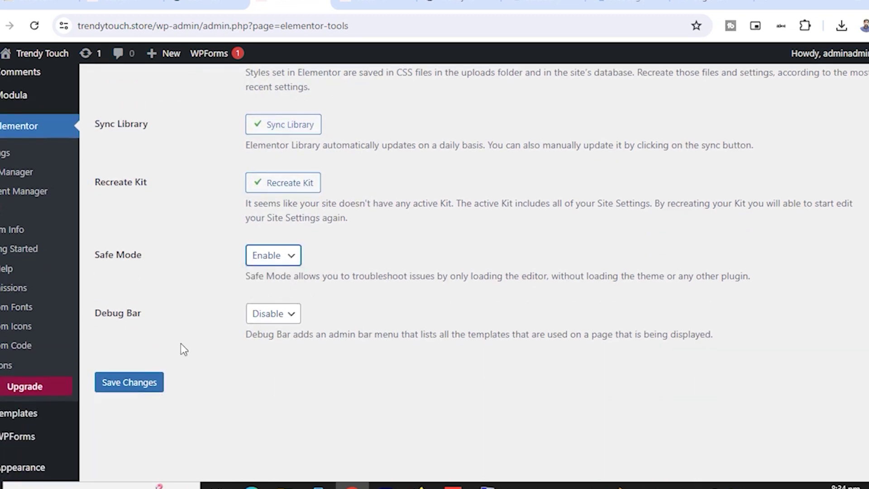
{"action": "left_click", "coordinate": [125, 383]}
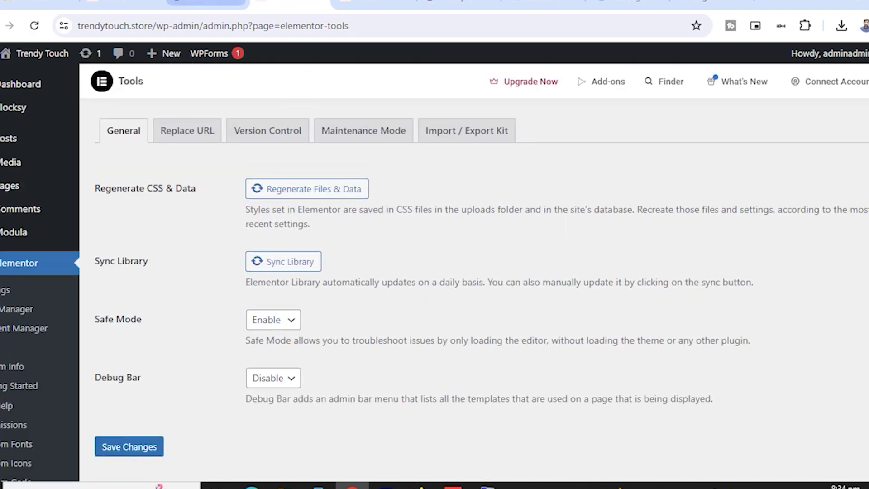
{"action": "left_click", "coordinate": [363, 6]}
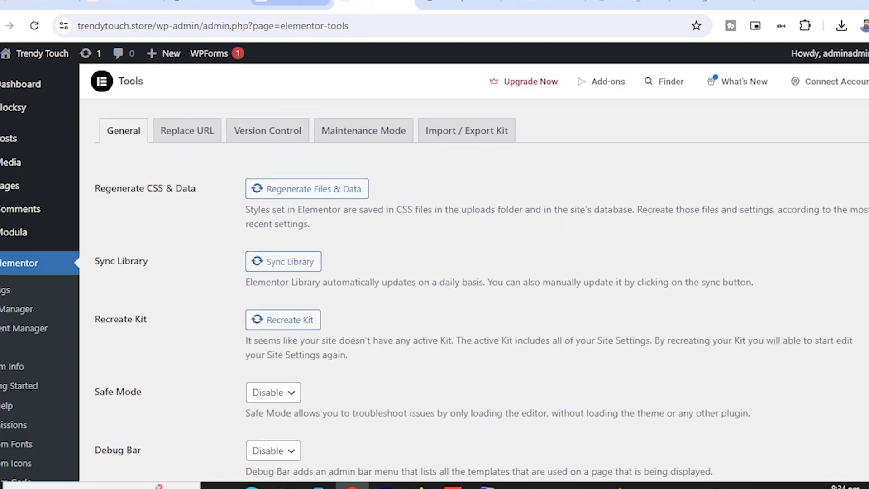
{"action": "left_click", "coordinate": [290, 4]}
{"action": "left_click", "coordinate": [431, 4]}
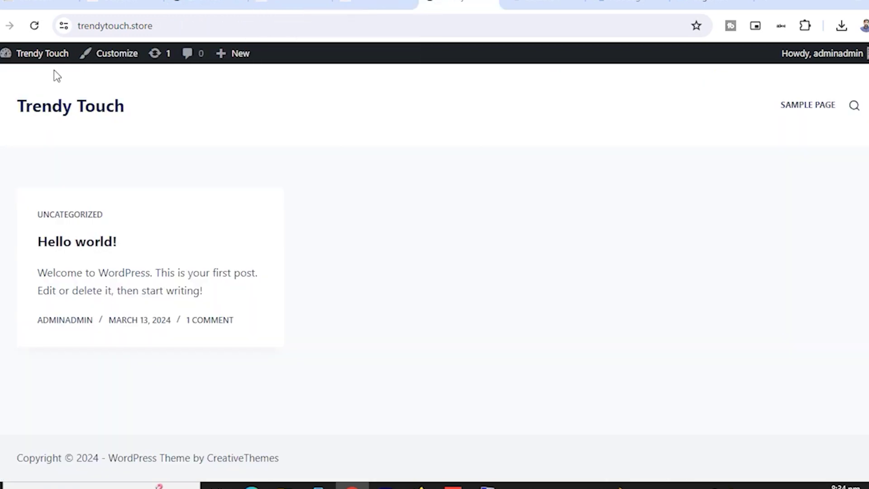
Reload the front page and load the homepage in the Elementor editor.
{"action": "left_click", "coordinate": [34, 25]}
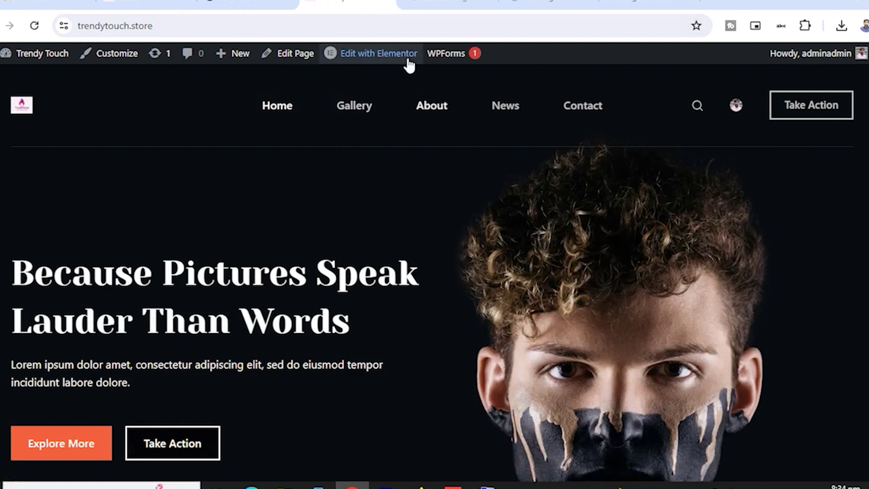
{"action": "left_click", "coordinate": [388, 57]}
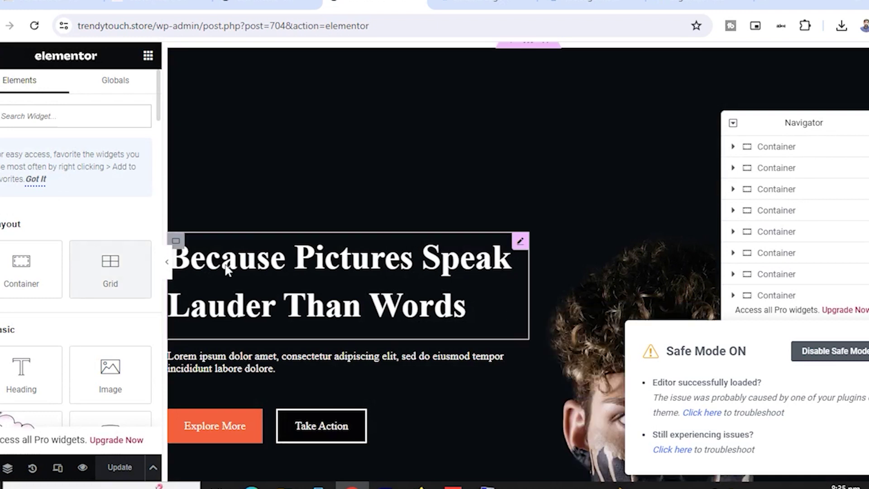
Select the hero heading and its text in the Elementor editor.
{"action": "left_click", "coordinate": [293, 266]}
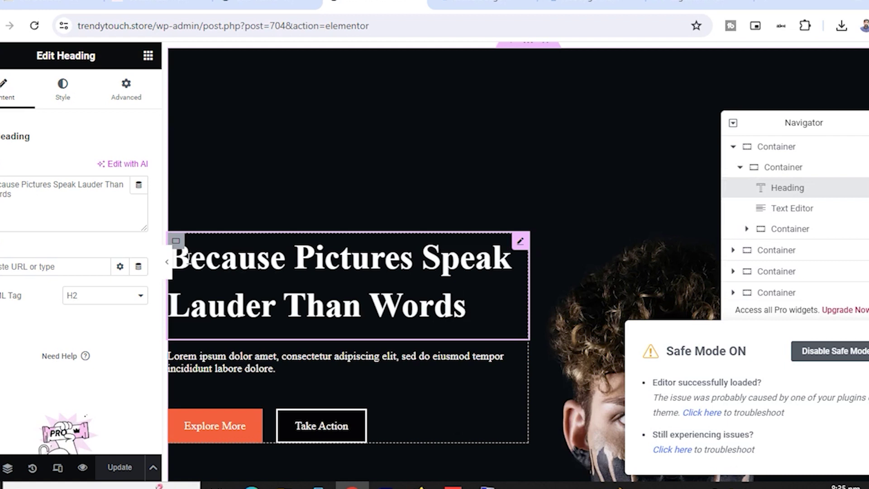
{"action": "left_click", "coordinate": [285, 284]}
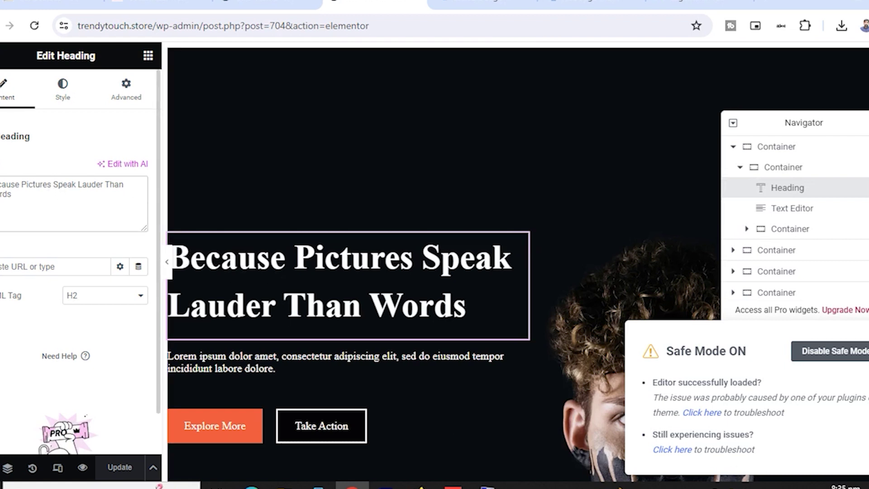
{"action": "triple_click", "coordinate": [38, 216]}
{"action": "left_click", "coordinate": [39, 217]}
{"action": "scroll", "coordinate": [426, 245], "scroll_direction": "down", "scroll_amount": 2}
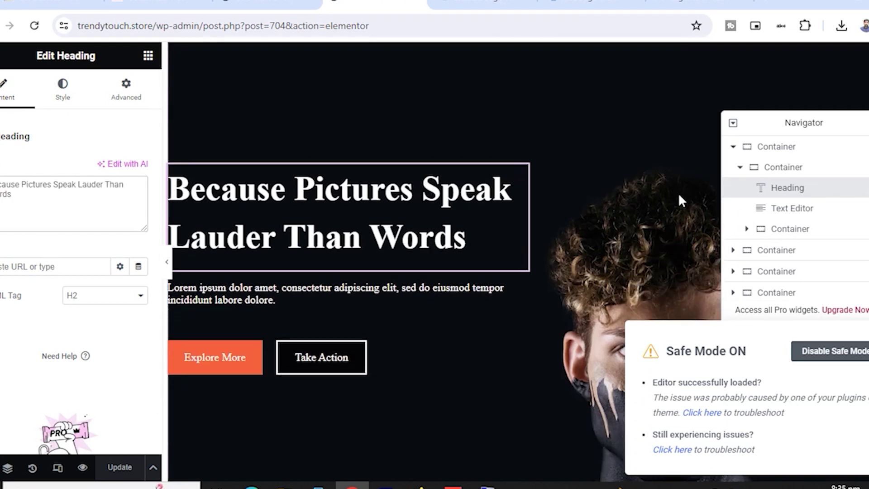
{"action": "scroll", "coordinate": [665, 190], "scroll_direction": "up", "scroll_amount": 2}
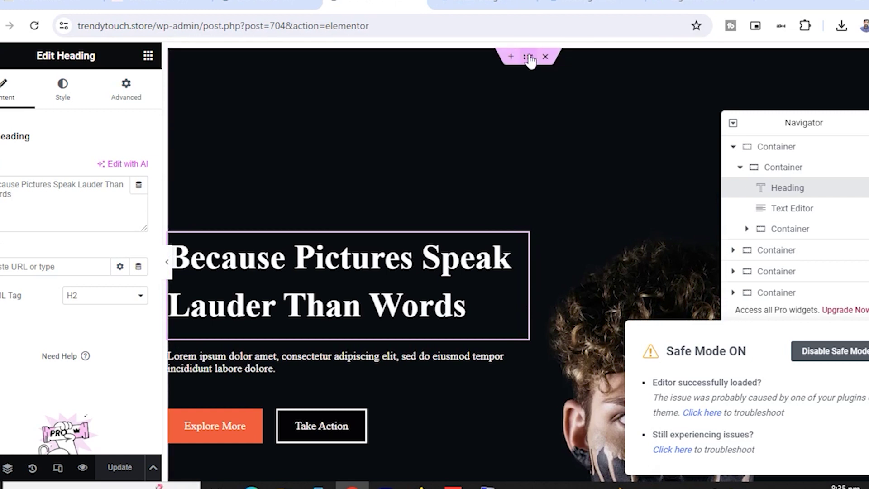
Select the hero container and view its home-hero.webp background in the Style tab's Media Library.
{"action": "left_click", "coordinate": [529, 58]}
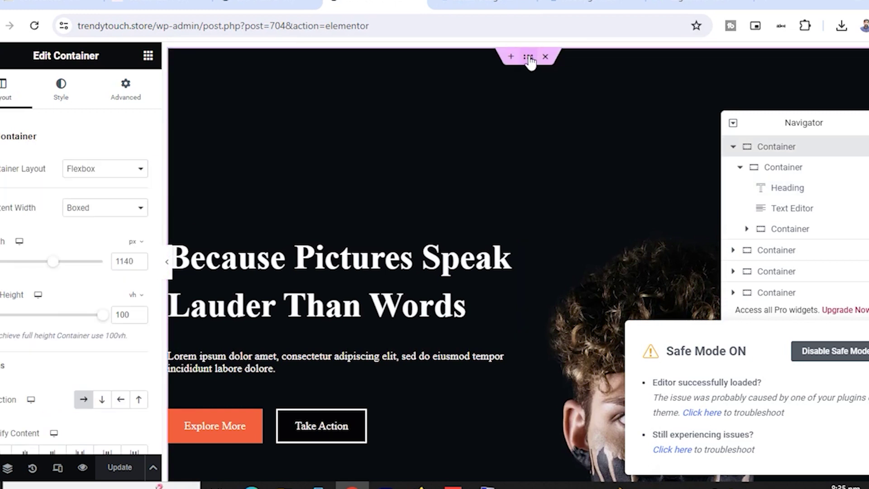
{"action": "scroll", "coordinate": [92, 244], "scroll_direction": "down", "scroll_amount": 8}
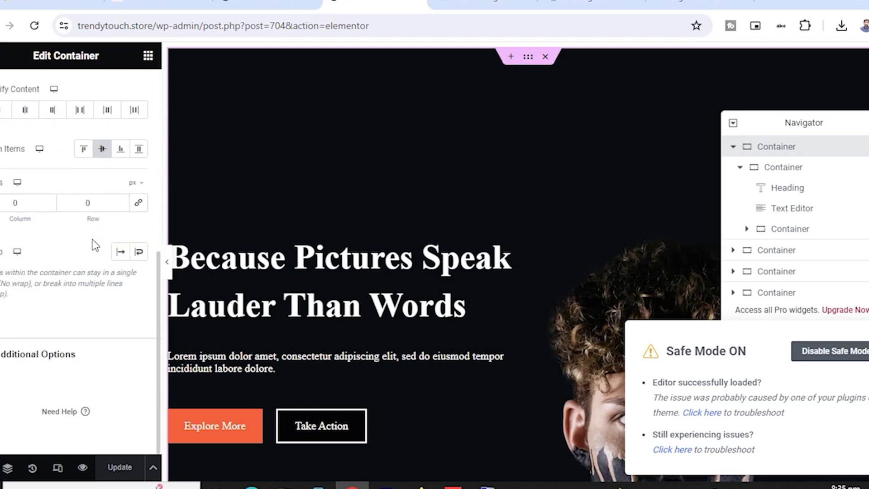
{"action": "scroll", "coordinate": [95, 244], "scroll_direction": "up", "scroll_amount": 8}
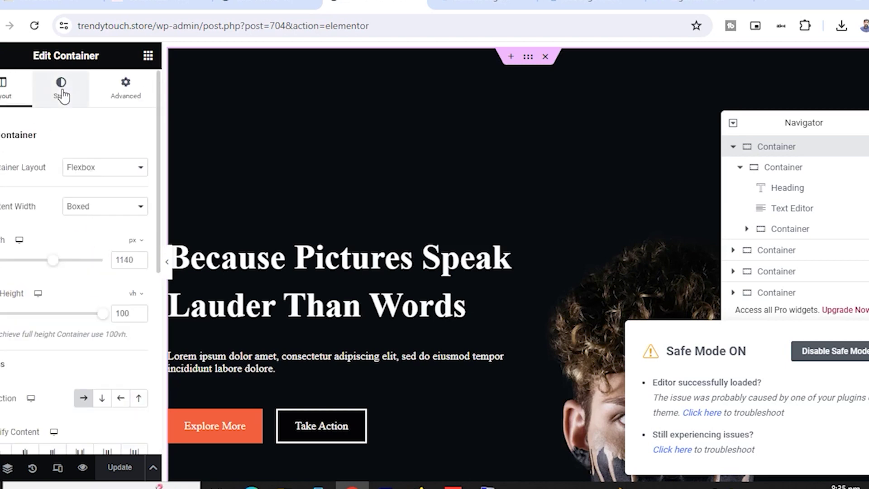
{"action": "left_click", "coordinate": [63, 93]}
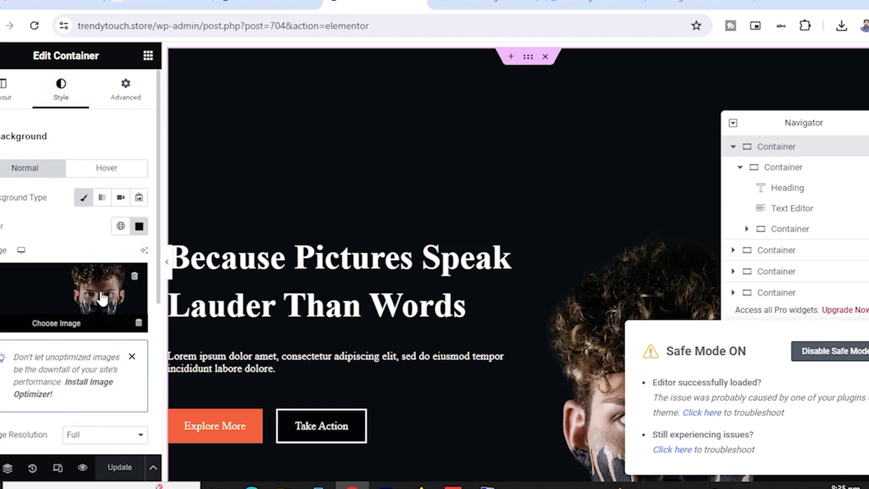
{"action": "scroll", "coordinate": [554, 233], "scroll_direction": "down", "scroll_amount": 4}
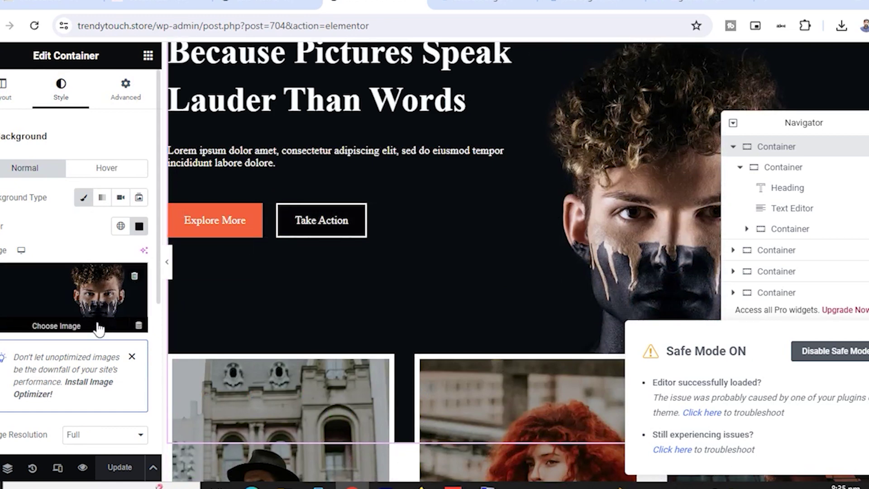
{"action": "left_click", "coordinate": [64, 324]}
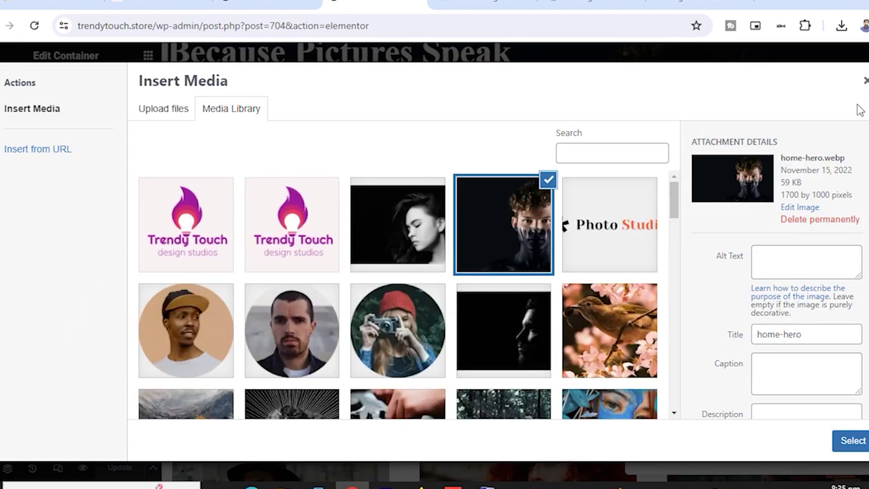
{"action": "left_click", "coordinate": [866, 80]}
{"action": "scroll", "coordinate": [565, 190], "scroll_direction": "up", "scroll_amount": 1}
{"action": "scroll", "coordinate": [564, 190], "scroll_direction": "up", "scroll_amount": 1}
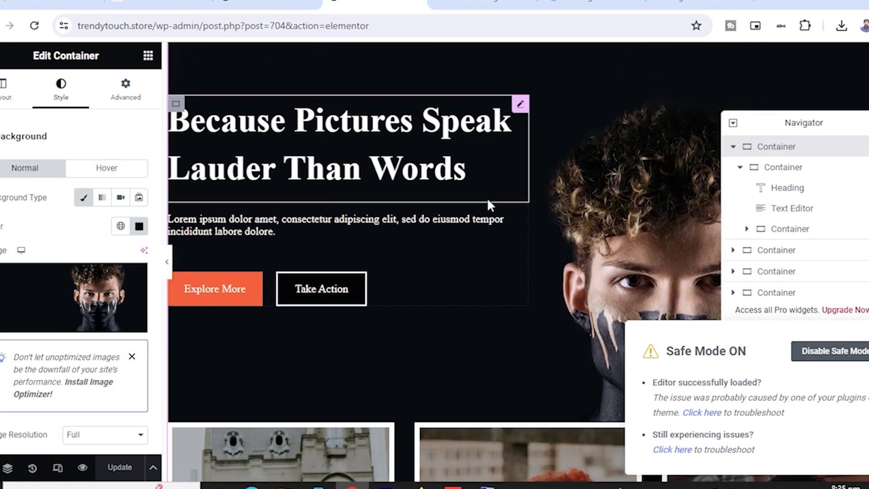
Select the hero paragraph and the Explore More and Take Action buttons.
{"action": "left_click", "coordinate": [520, 219]}
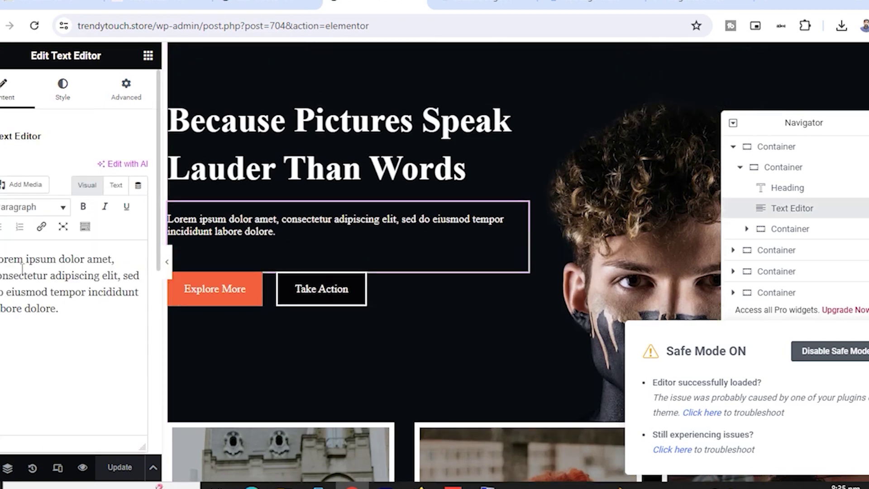
{"action": "left_click", "coordinate": [252, 284]}
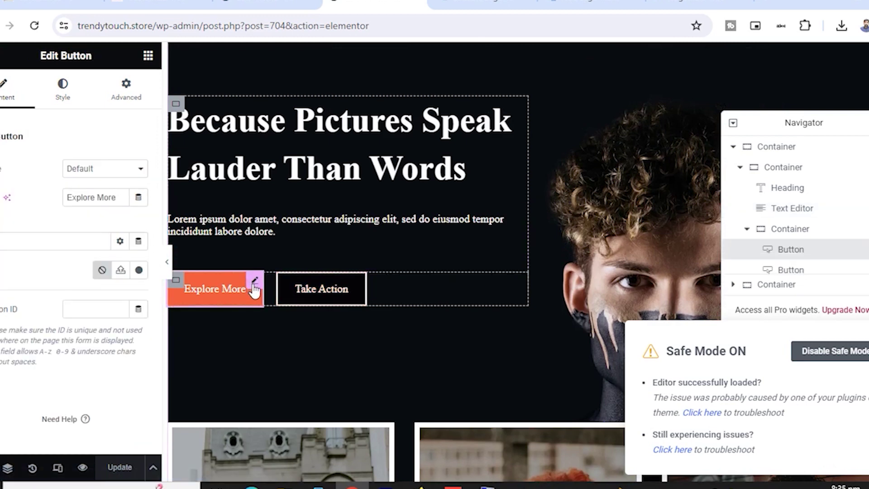
{"action": "left_click", "coordinate": [364, 289]}
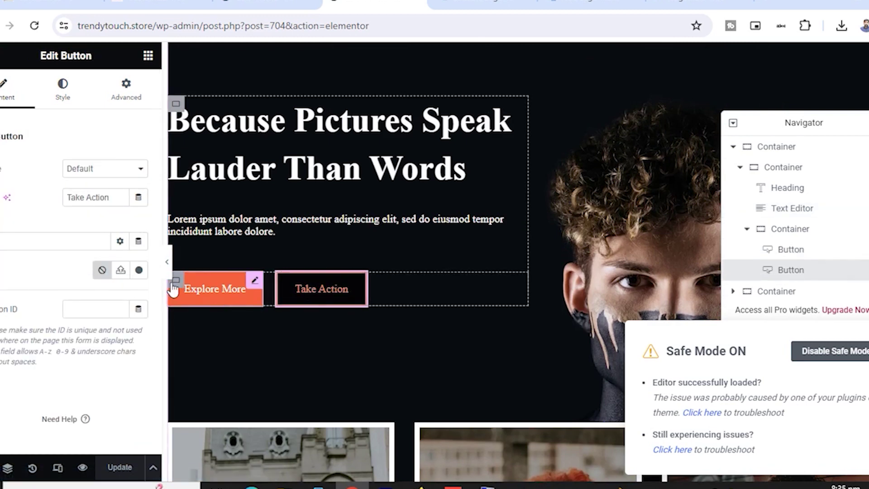
Select the first gallery card and view its accordion-player background image in Style settings.
{"action": "scroll", "coordinate": [414, 287], "scroll_direction": "down", "scroll_amount": 5}
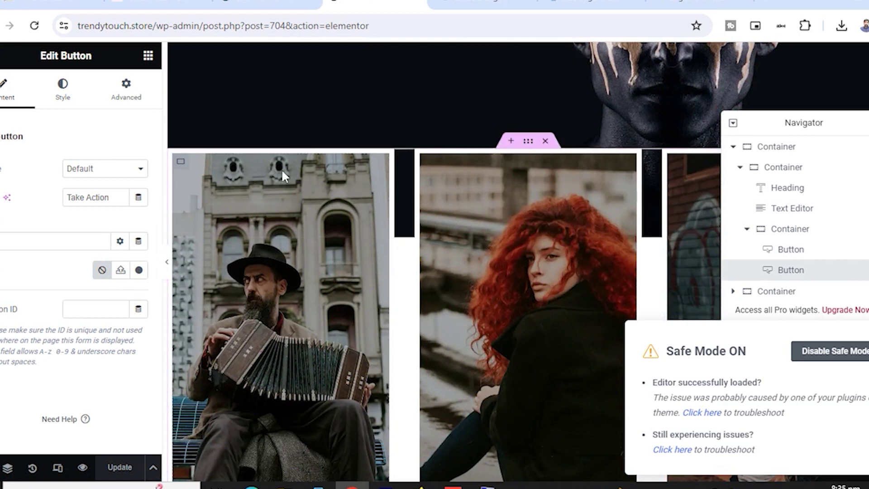
{"action": "left_click", "coordinate": [194, 175]}
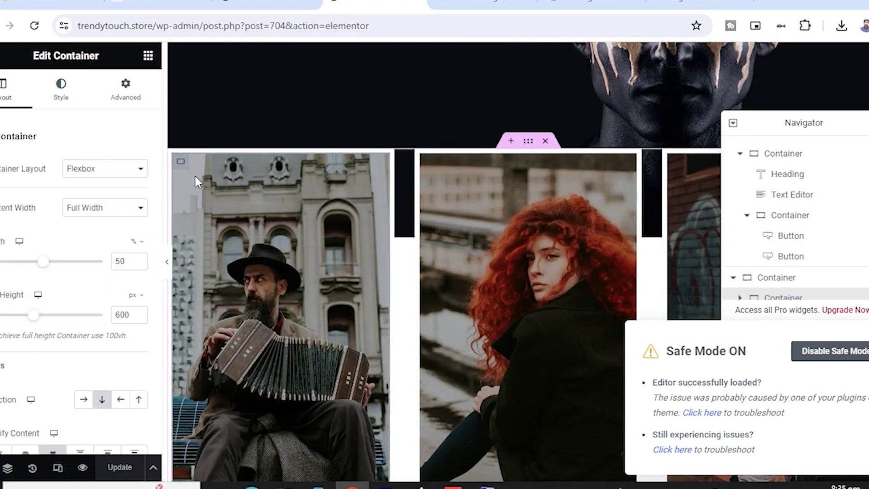
{"action": "left_click", "coordinate": [69, 88]}
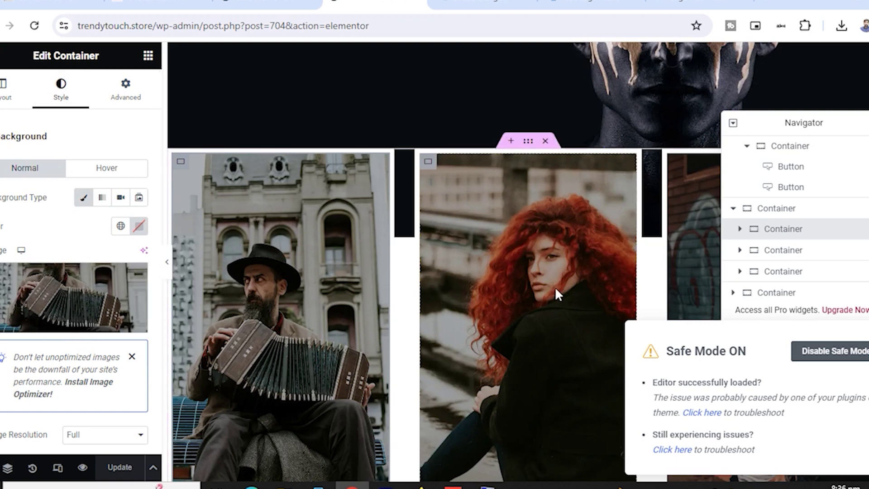
{"action": "scroll", "coordinate": [555, 287], "scroll_direction": "down", "scroll_amount": 3}
{"action": "scroll", "coordinate": [569, 225], "scroll_direction": "down", "scroll_amount": 6}
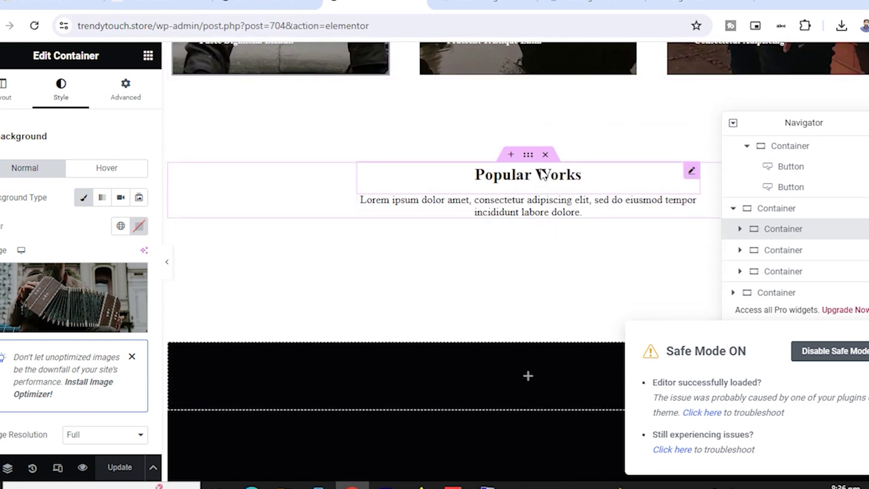
Inspect the Popular Works section's style and layout, then its heading and paragraph.
{"action": "left_click", "coordinate": [528, 156]}
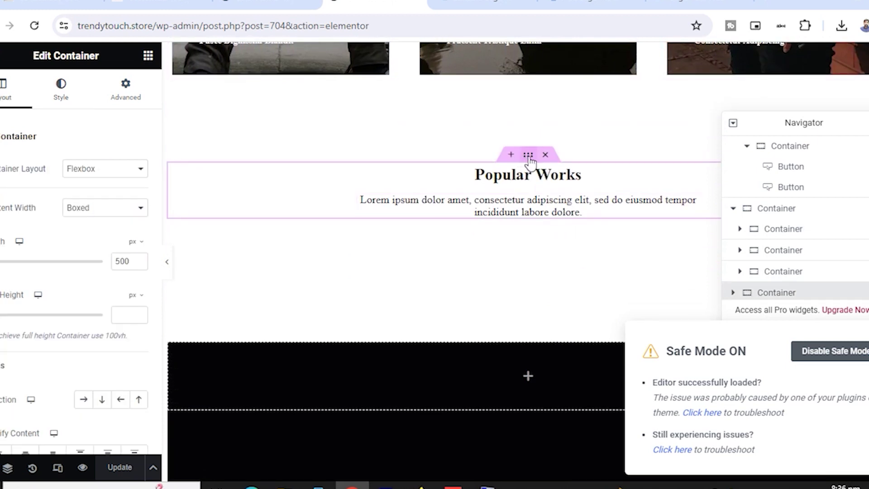
{"action": "left_click", "coordinate": [63, 90]}
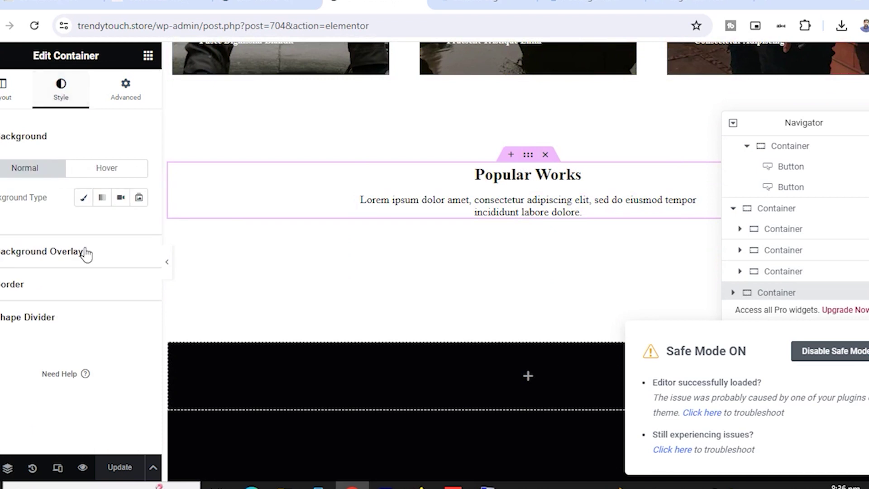
{"action": "left_click", "coordinate": [5, 95]}
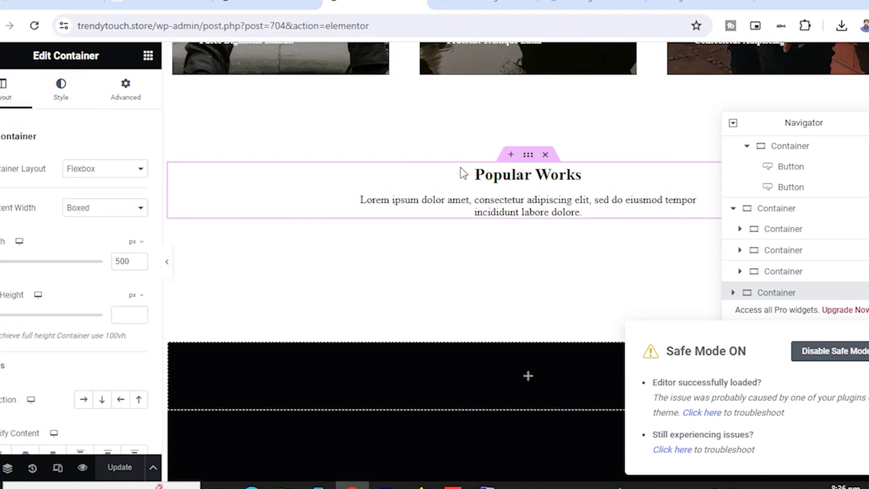
{"action": "left_click", "coordinate": [497, 175]}
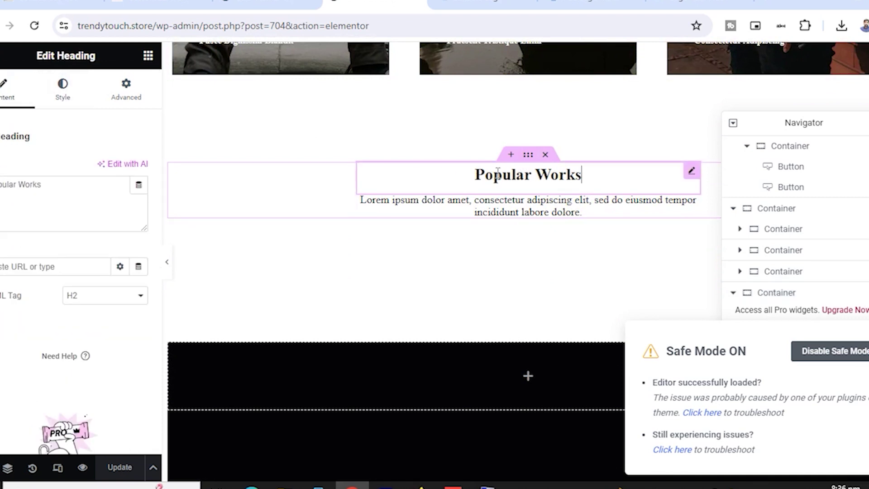
{"action": "left_click", "coordinate": [509, 212]}
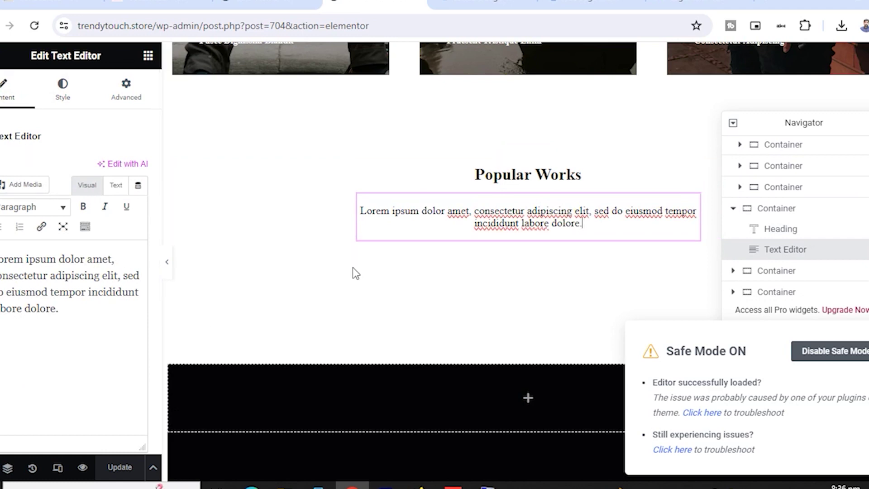
{"action": "scroll", "coordinate": [311, 275], "scroll_direction": "down", "scroll_amount": 5}
{"action": "scroll", "coordinate": [341, 246], "scroll_direction": "up", "scroll_amount": 4}
{"action": "scroll", "coordinate": [398, 318], "scroll_direction": "down", "scroll_amount": 3}
{"action": "scroll", "coordinate": [465, 280], "scroll_direction": "up", "scroll_amount": 4}
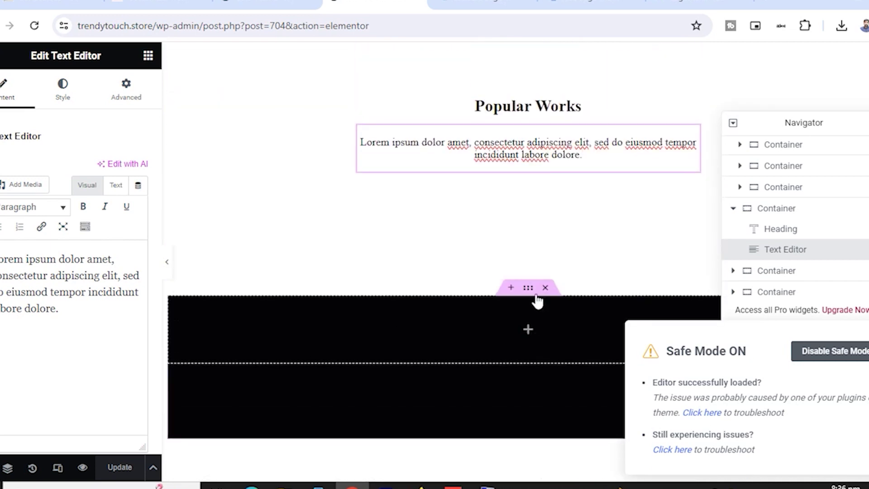
Select the black section below Popular Works and view its background settings.
{"action": "left_click", "coordinate": [529, 289]}
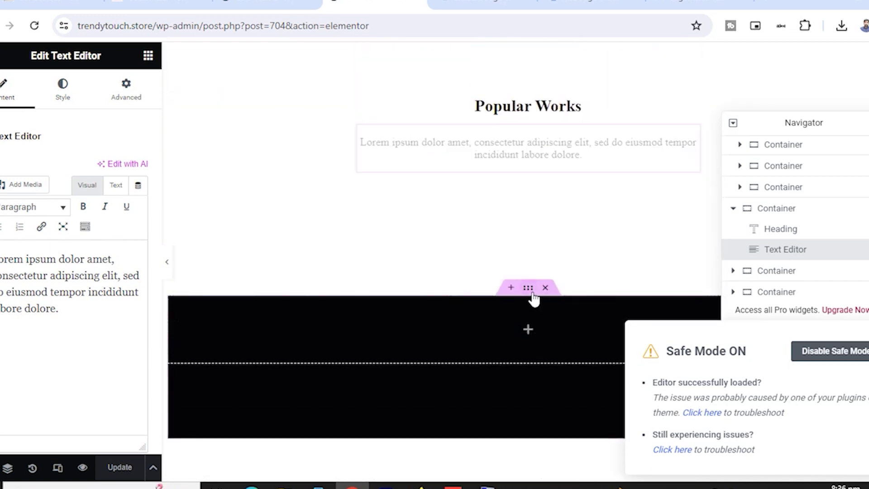
{"action": "left_click", "coordinate": [66, 102]}
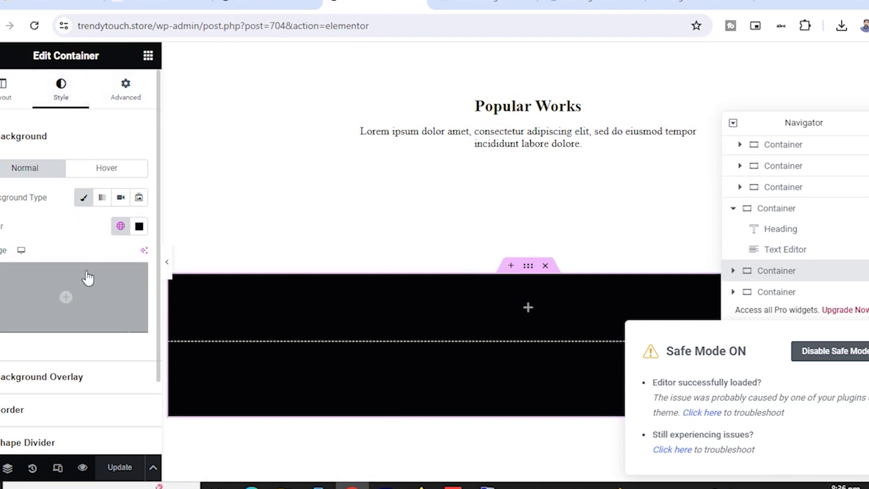
{"action": "mouse_move", "coordinate": [102, 316]}
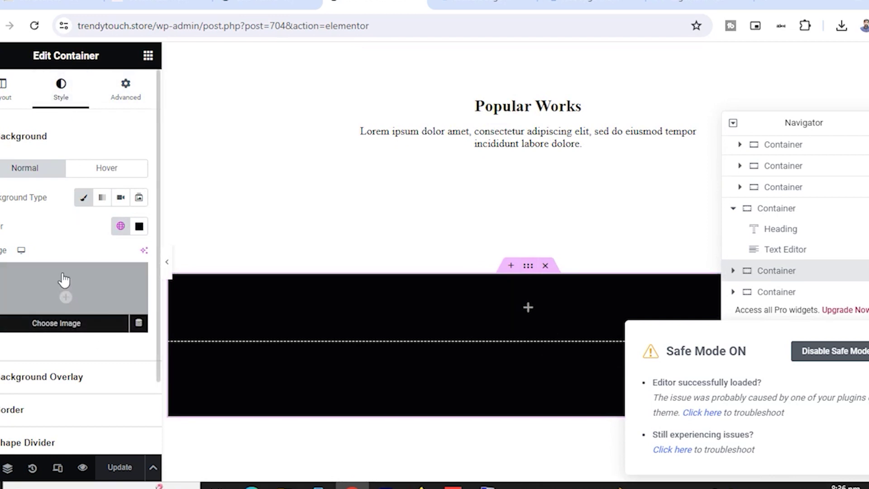
{"action": "scroll", "coordinate": [604, 235], "scroll_direction": "down", "scroll_amount": 5}
{"action": "scroll", "coordinate": [599, 242], "scroll_direction": "down", "scroll_amount": 3}
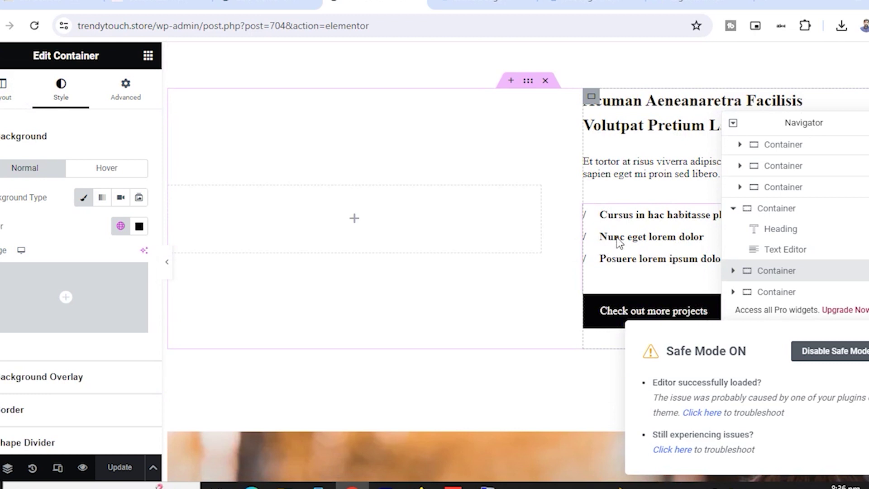
{"action": "scroll", "coordinate": [617, 244], "scroll_direction": "up", "scroll_amount": 3}
Check the project heading, then select the camera photo section and view its background image.
{"action": "left_click", "coordinate": [645, 240]}
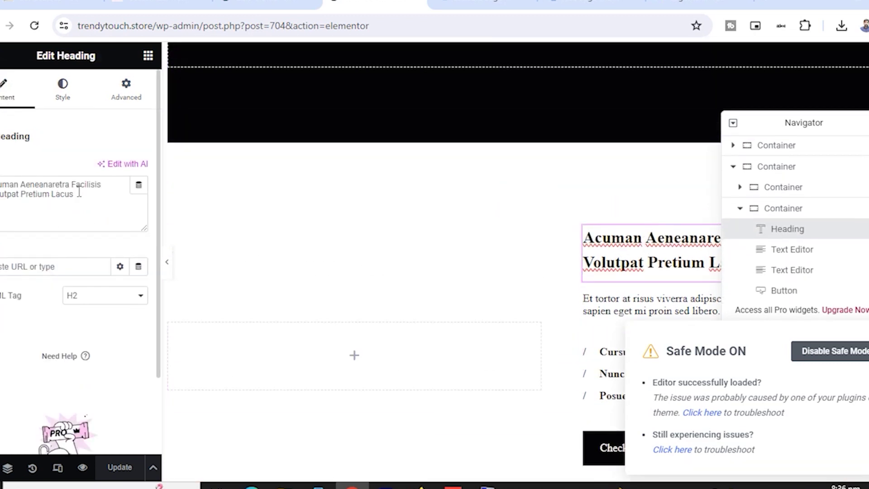
{"action": "scroll", "coordinate": [643, 257], "scroll_direction": "down", "scroll_amount": 9}
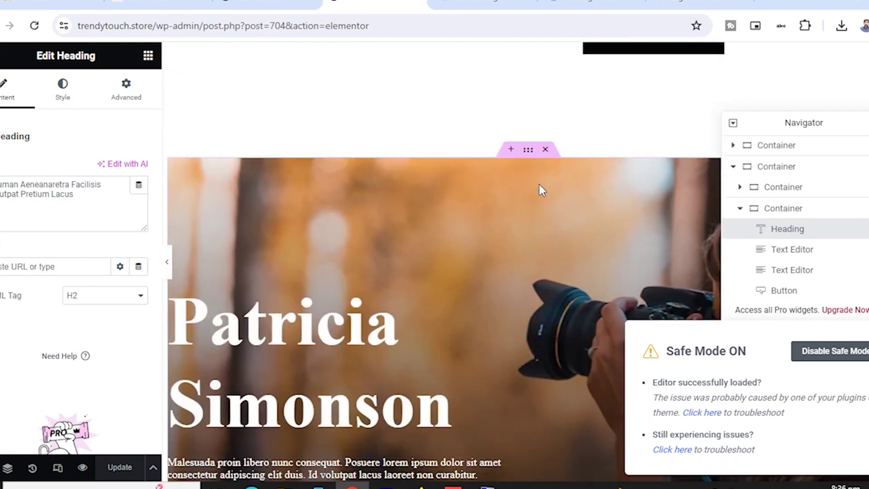
{"action": "scroll", "coordinate": [532, 240], "scroll_direction": "down", "scroll_amount": 1}
{"action": "scroll", "coordinate": [528, 208], "scroll_direction": "up", "scroll_amount": 3}
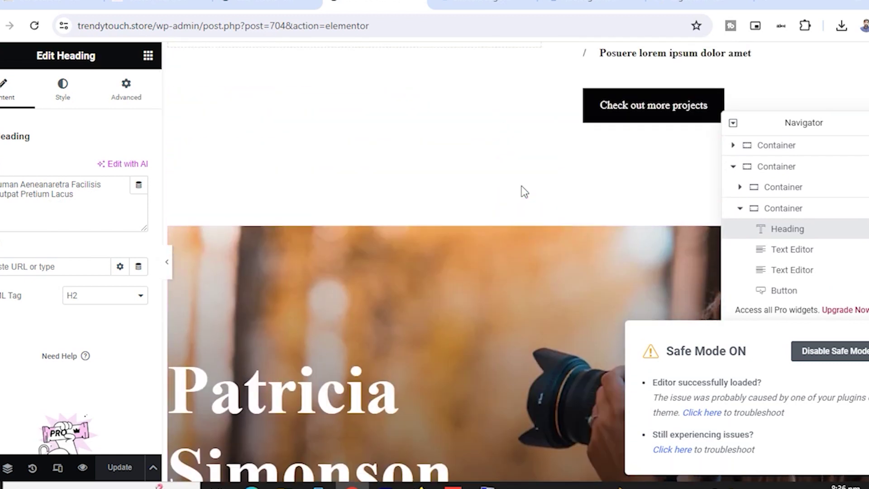
{"action": "left_click", "coordinate": [529, 222]}
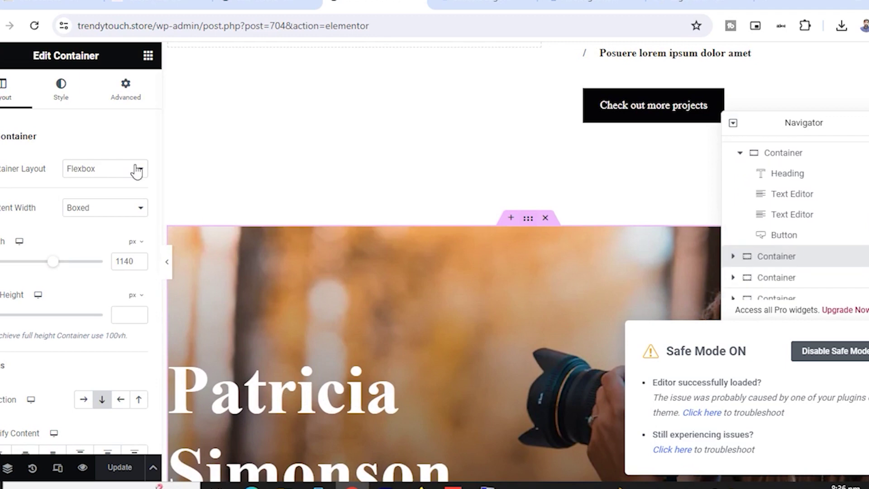
{"action": "left_click", "coordinate": [63, 96]}
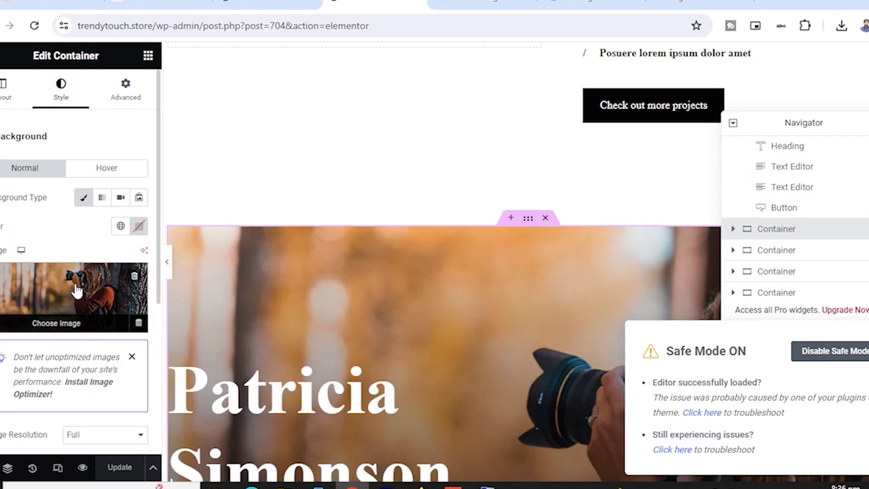